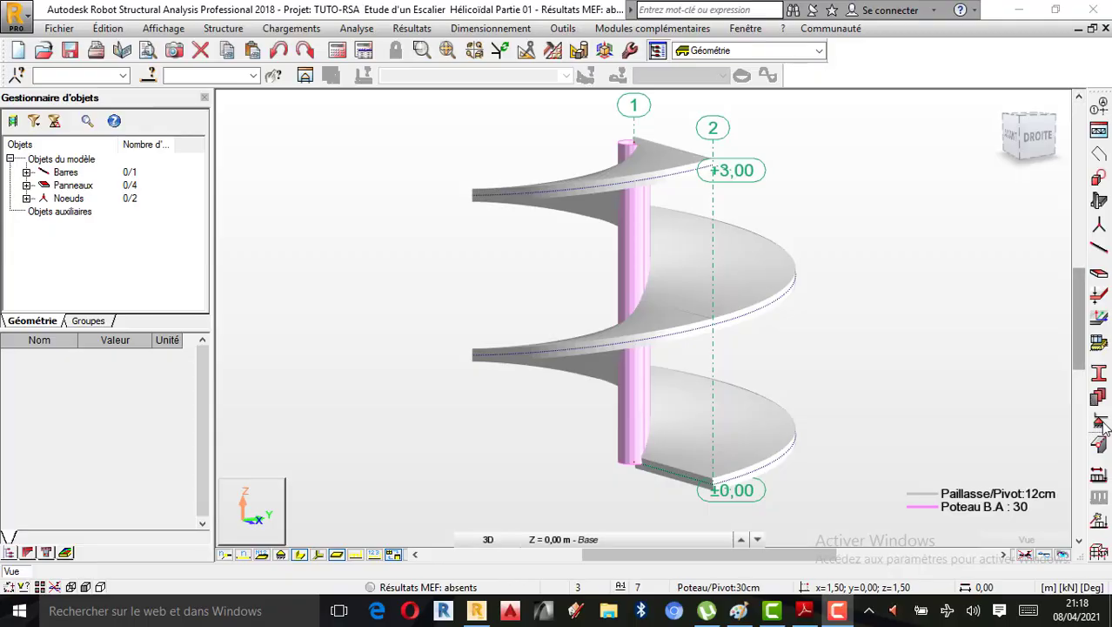
Step: Apply a linear fixed support (Encastrement) to the bottom edge of the lowest stair panel at level ±0,00
left_click(1100, 424)
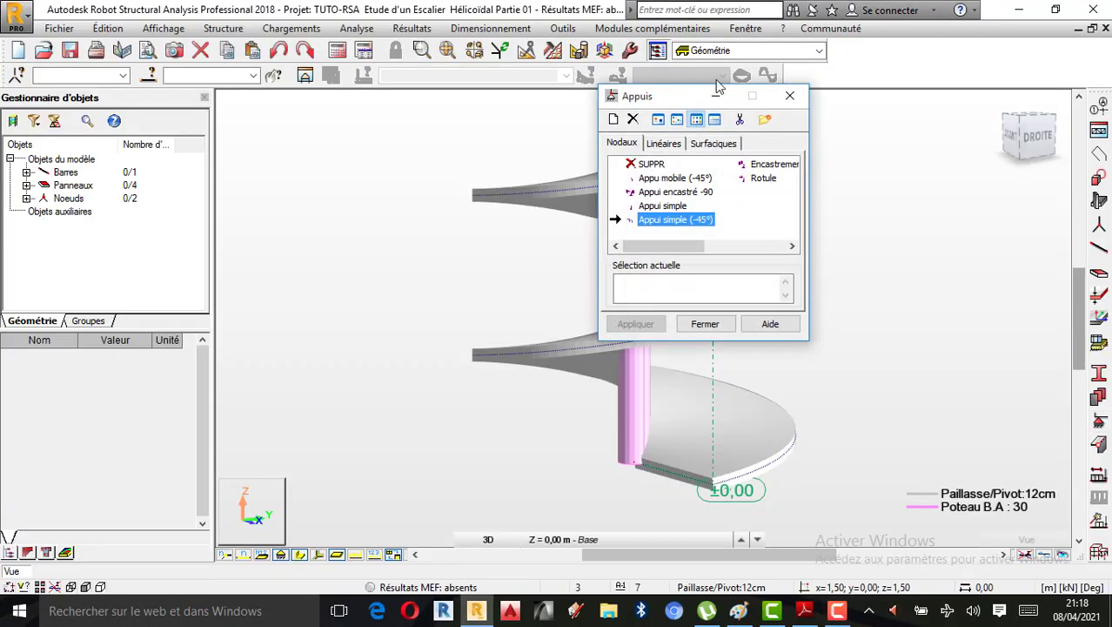
left_click_drag(661, 94, 297, 92)
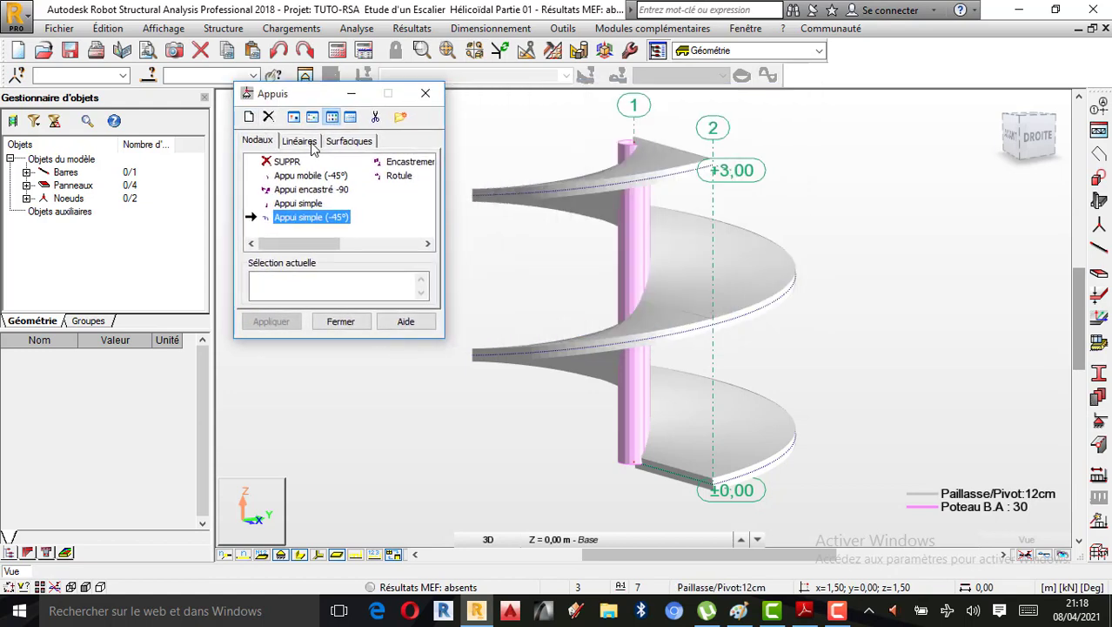
left_click(309, 144)
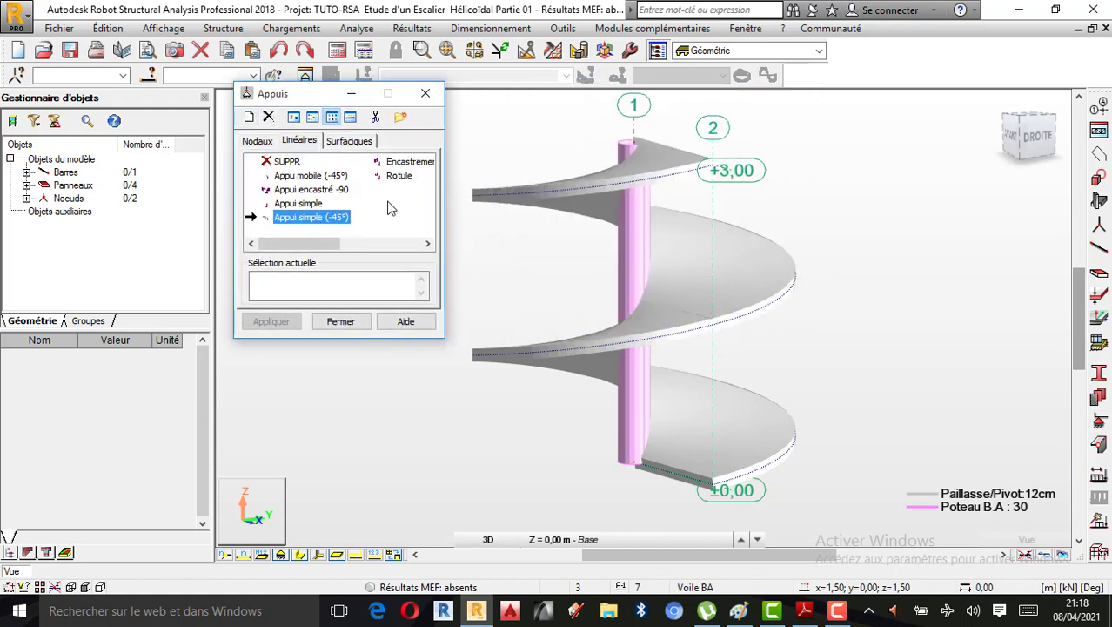
left_click(409, 162)
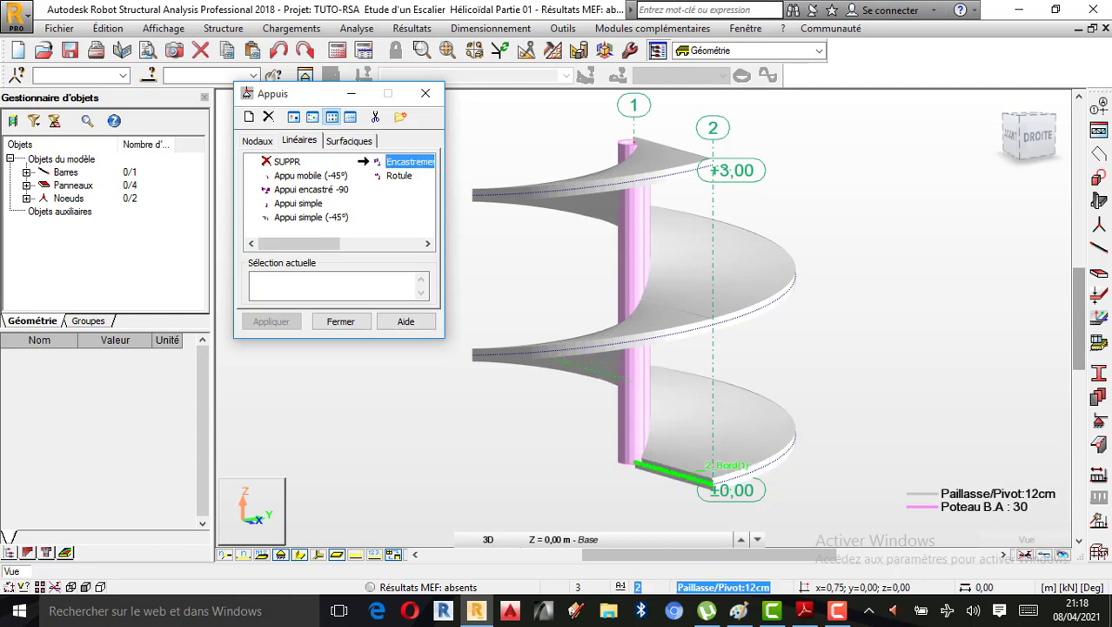
left_click(675, 472)
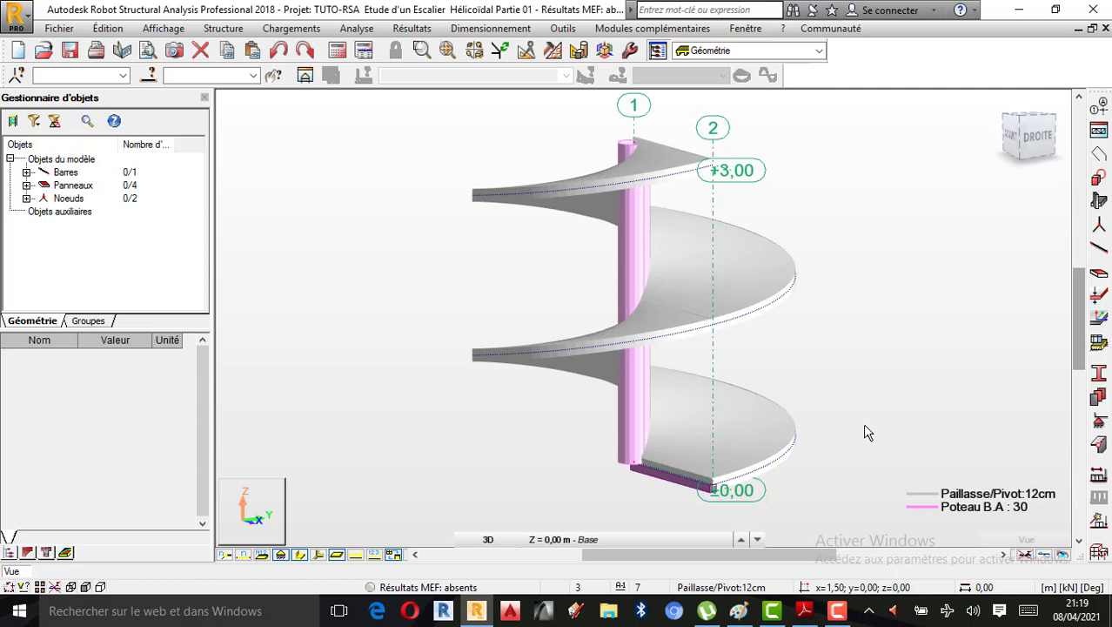
Step: Add load case 1 of nature permanente, named "Poids Propre"
left_click(1099, 479)
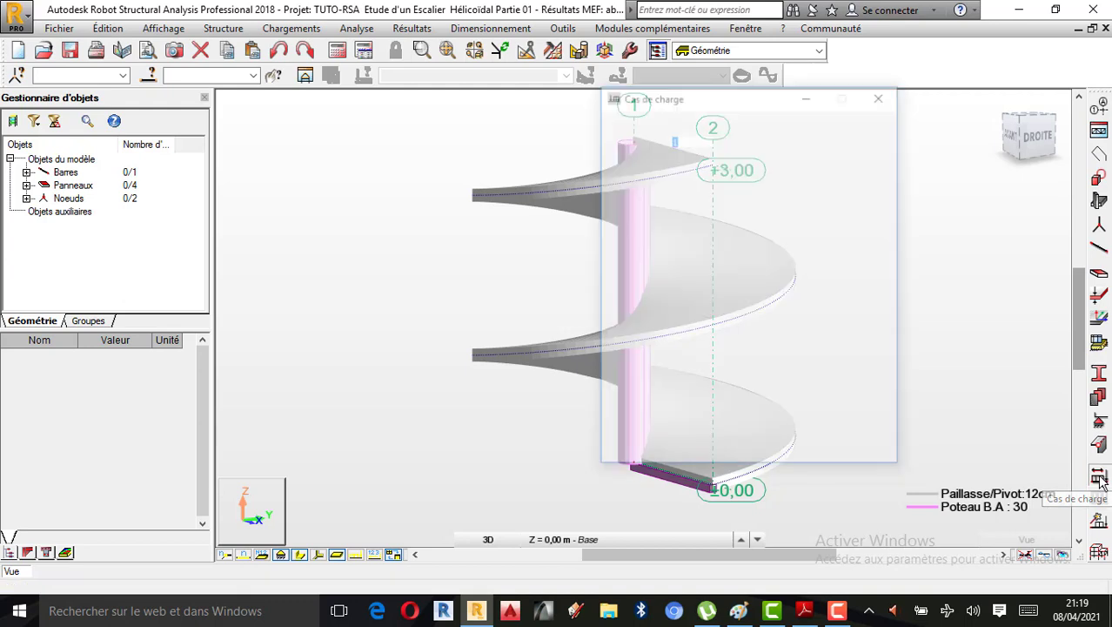
left_click_drag(720, 106, 314, 100)
left_click(330, 179)
double_click(262, 177)
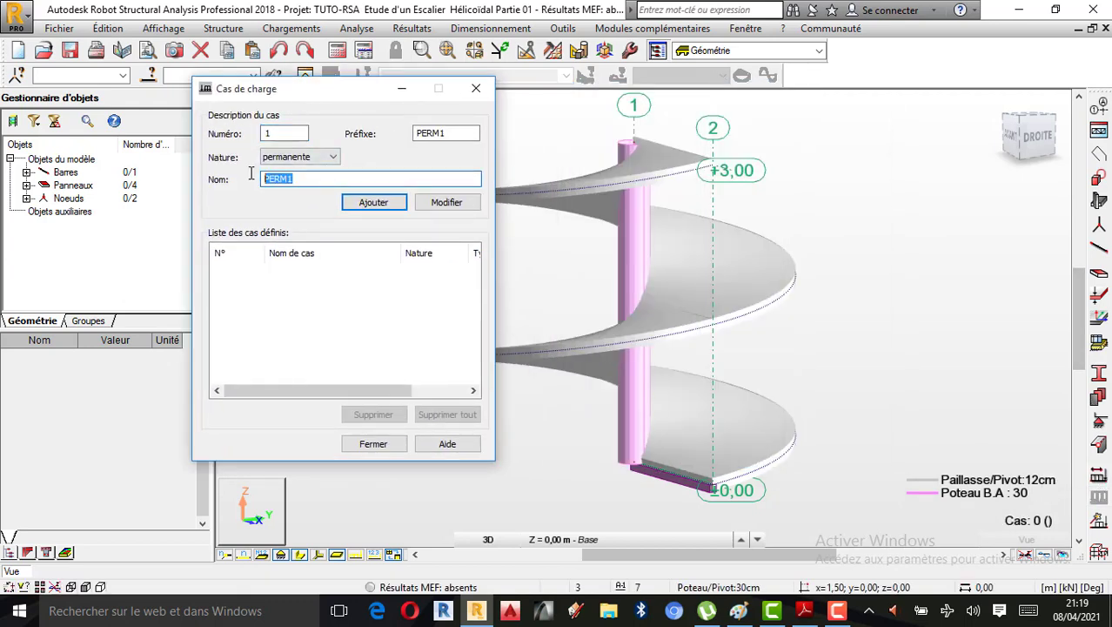
type("Poids ")
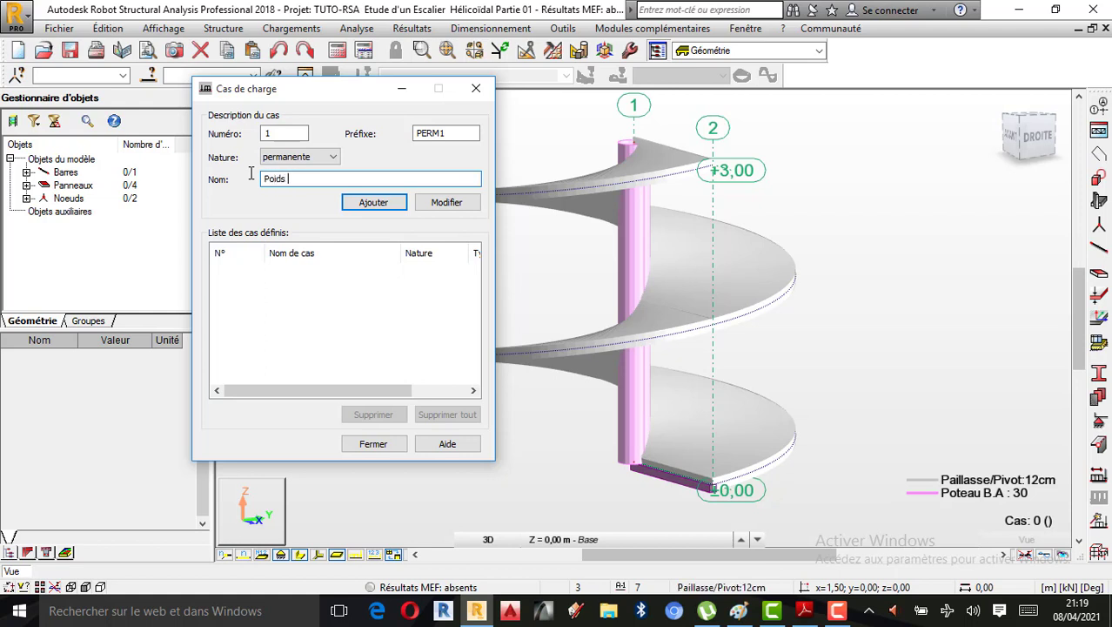
type("Propre")
left_click(374, 203)
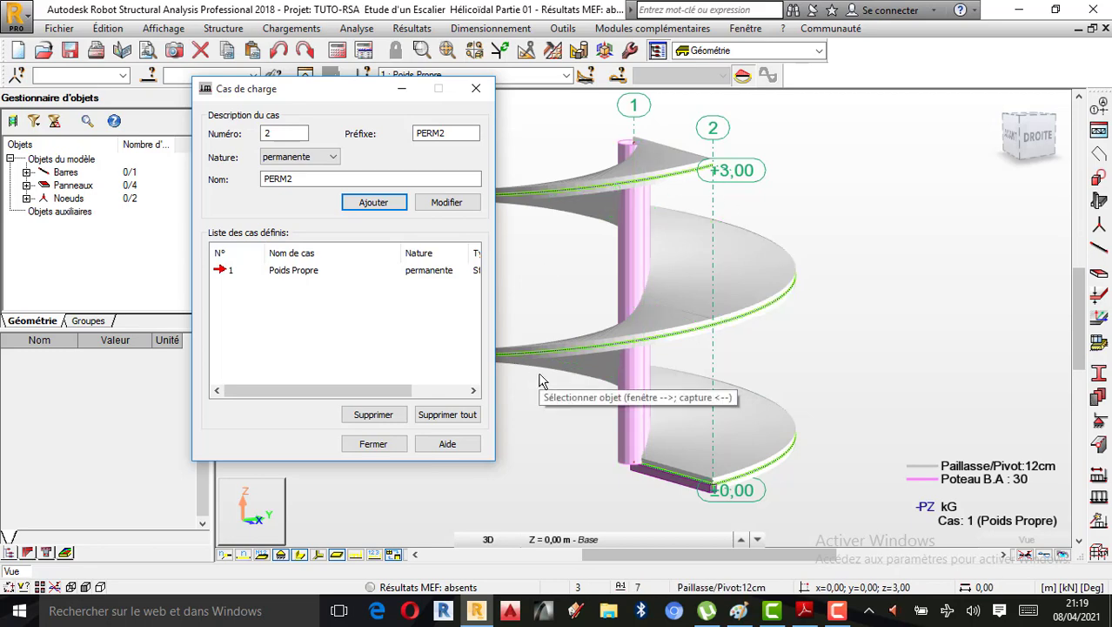
Step: Add load case 2 of nature permanente, named "Revetement"
double_click(263, 179)
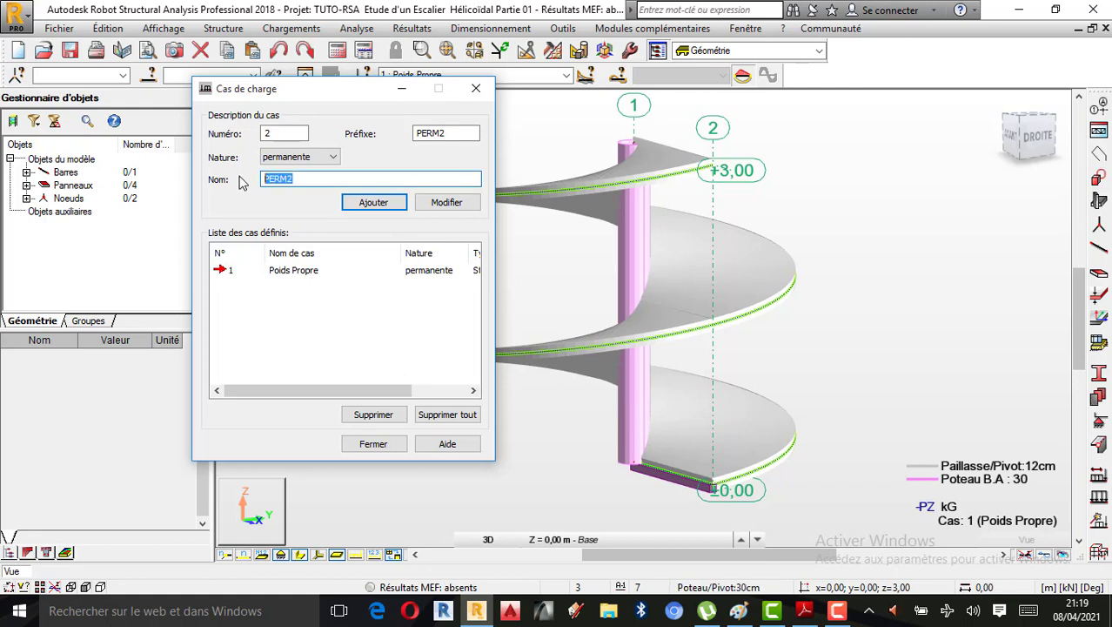
type("Re")
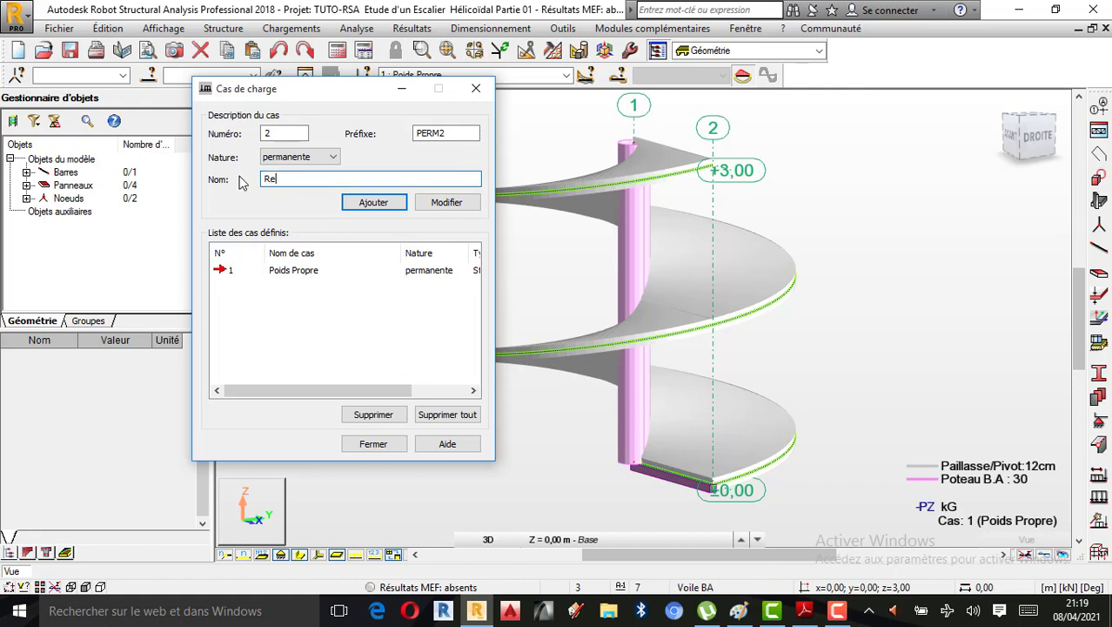
type("vete")
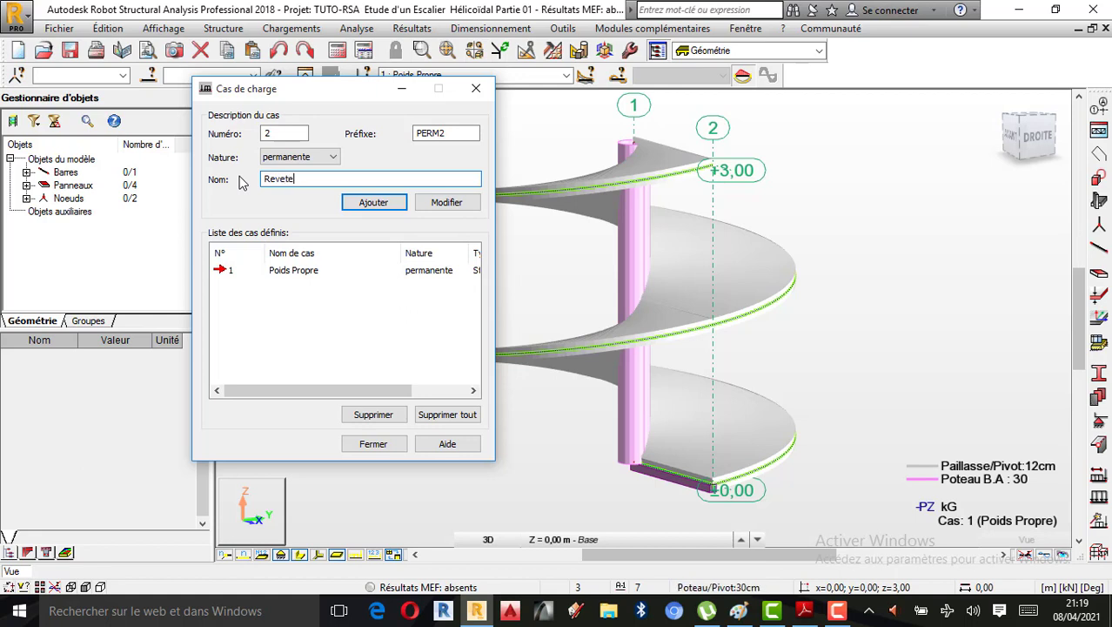
type("ment")
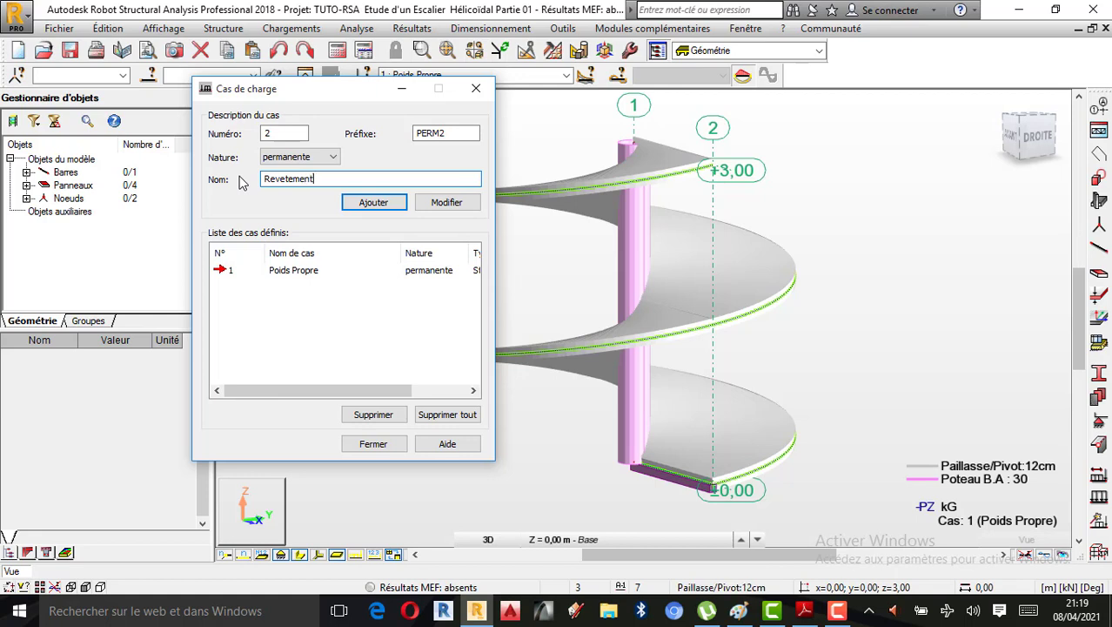
left_click(374, 205)
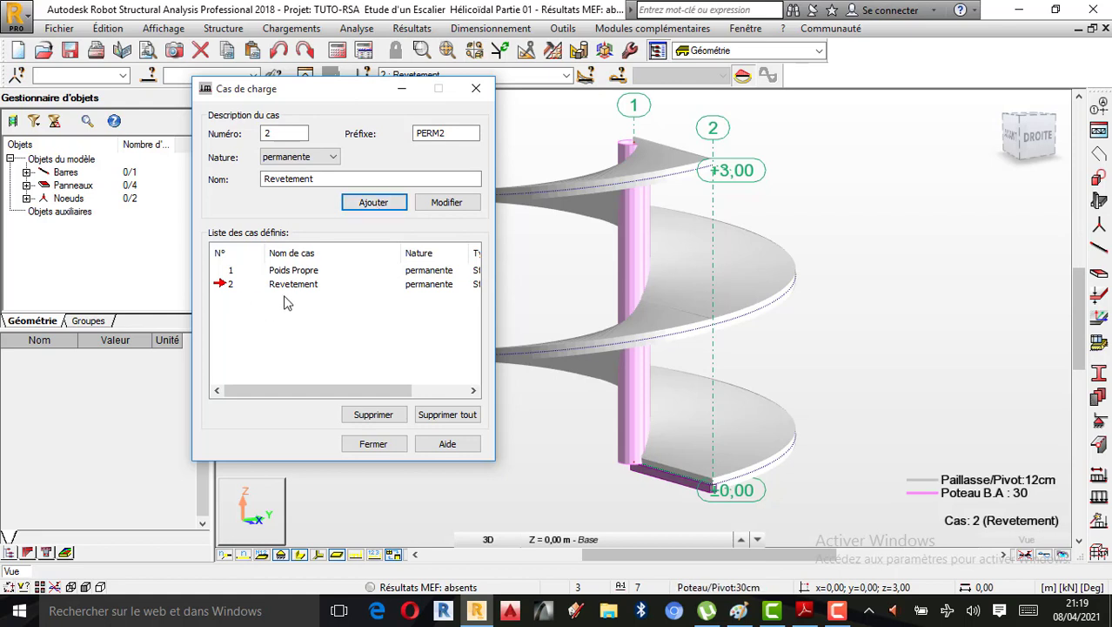
Step: Add load case 3 of nature d'exploitation, named "Q(Escalier)", and finish defining load cases
left_click(333, 157)
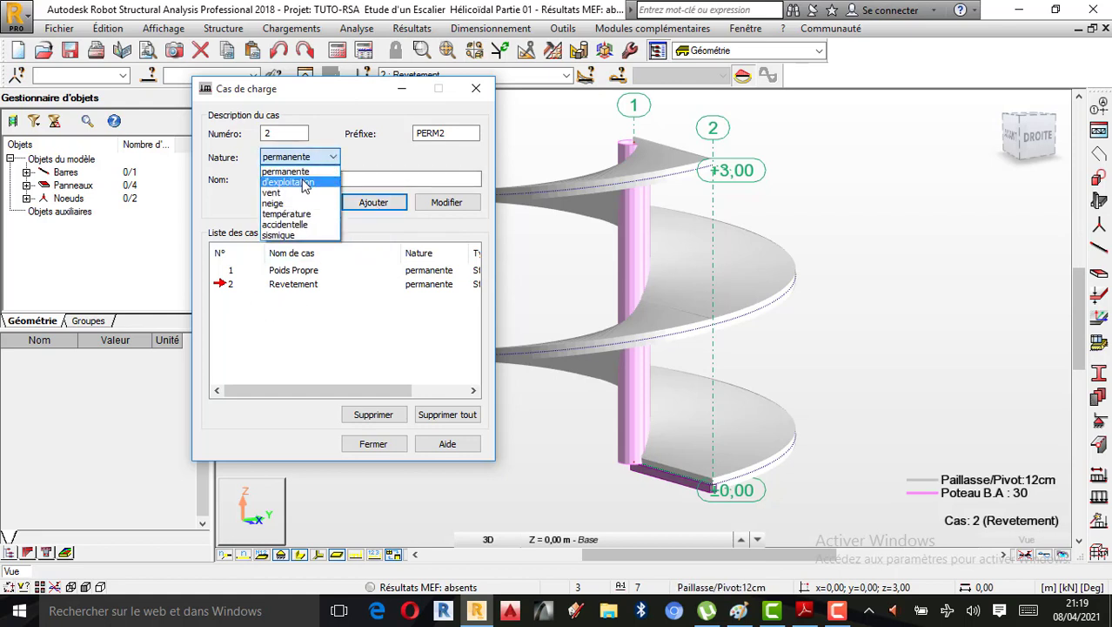
left_click(303, 178)
key("Tab")
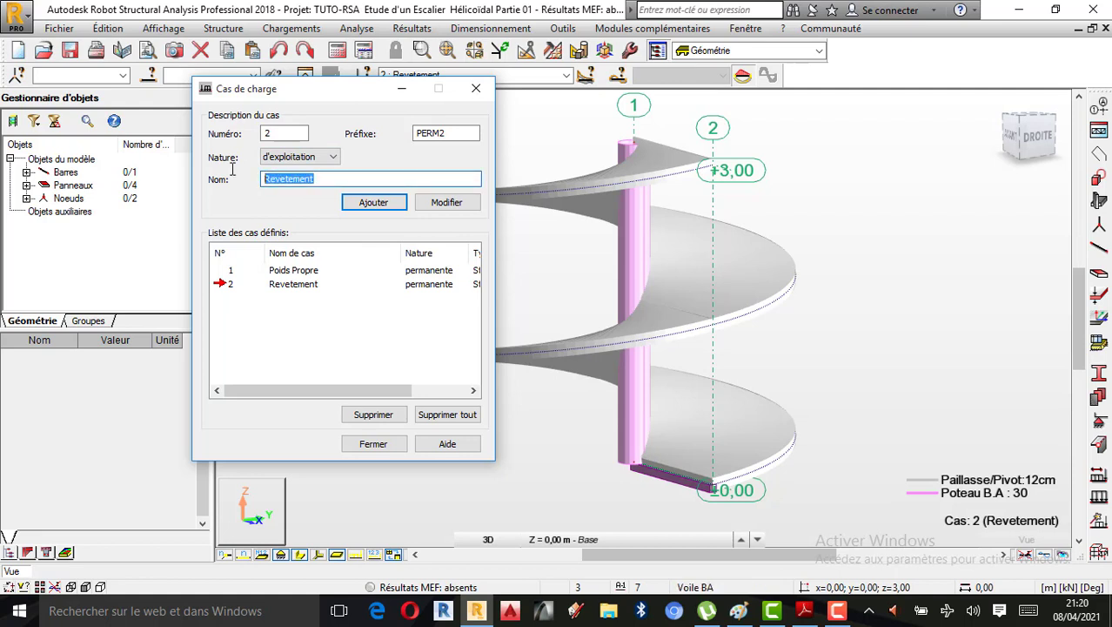
type("Q")
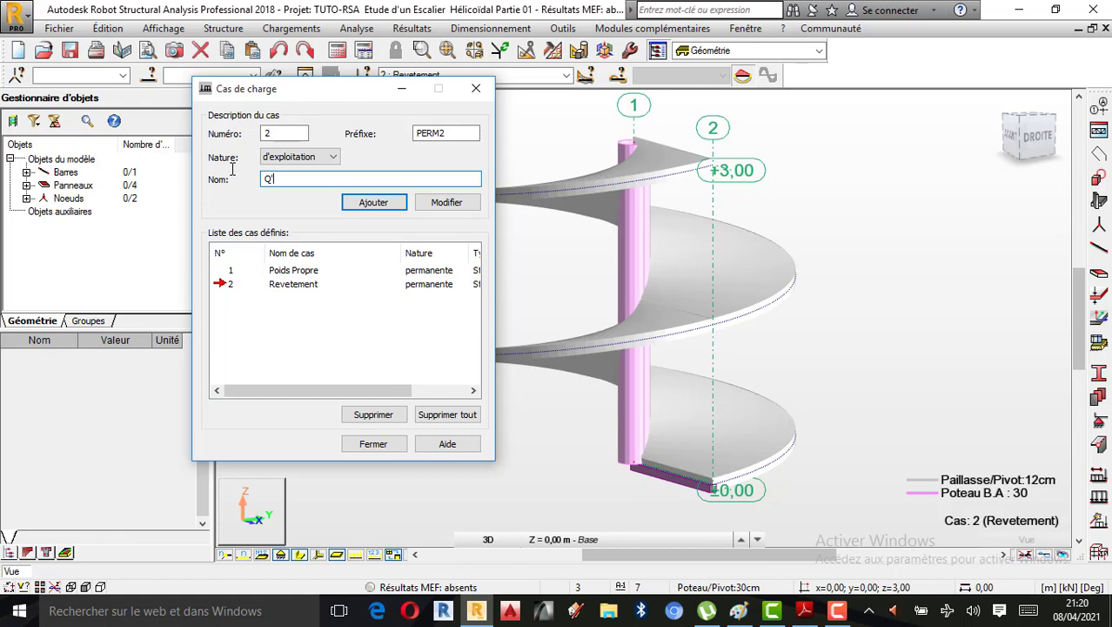
type("'")
type("(")
type("E")
key("BackSpace")
type("Esca")
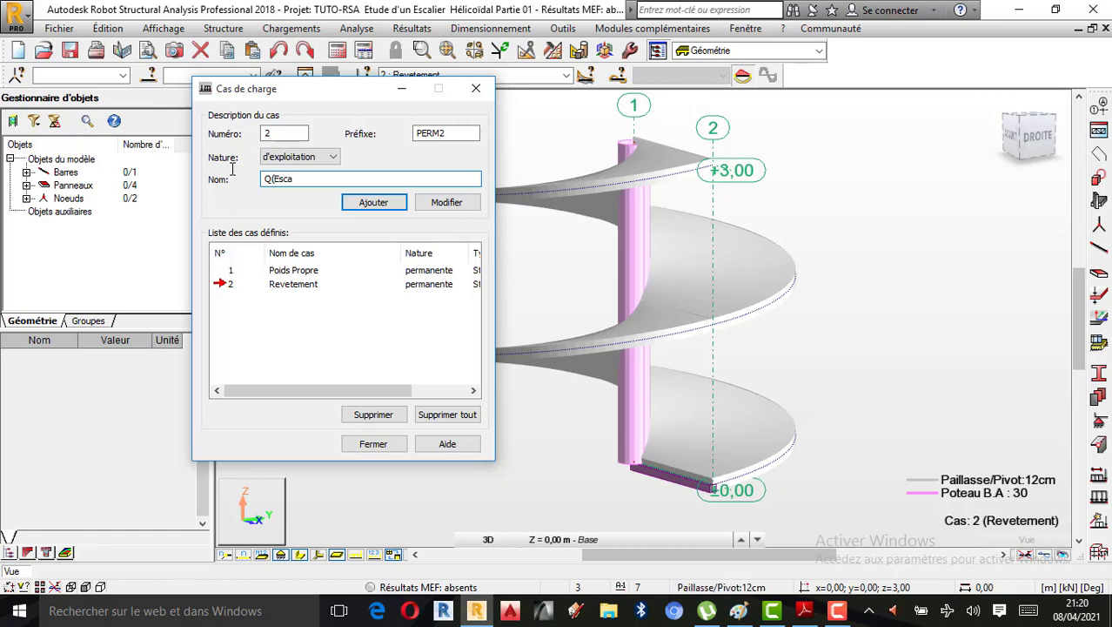
type("lier")
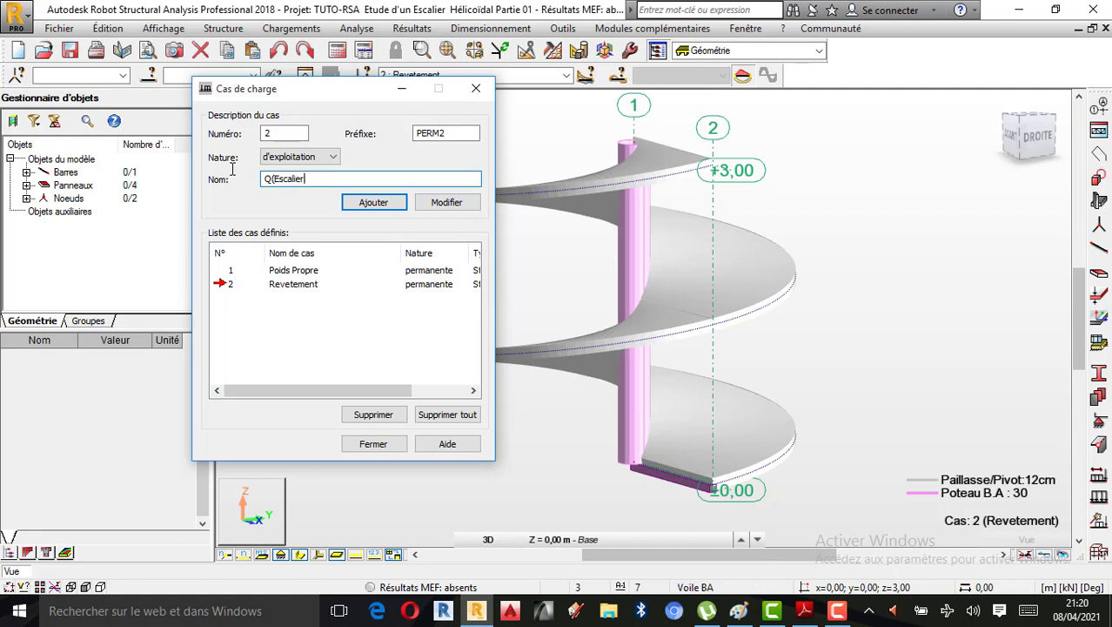
type(")")
left_click(370, 202)
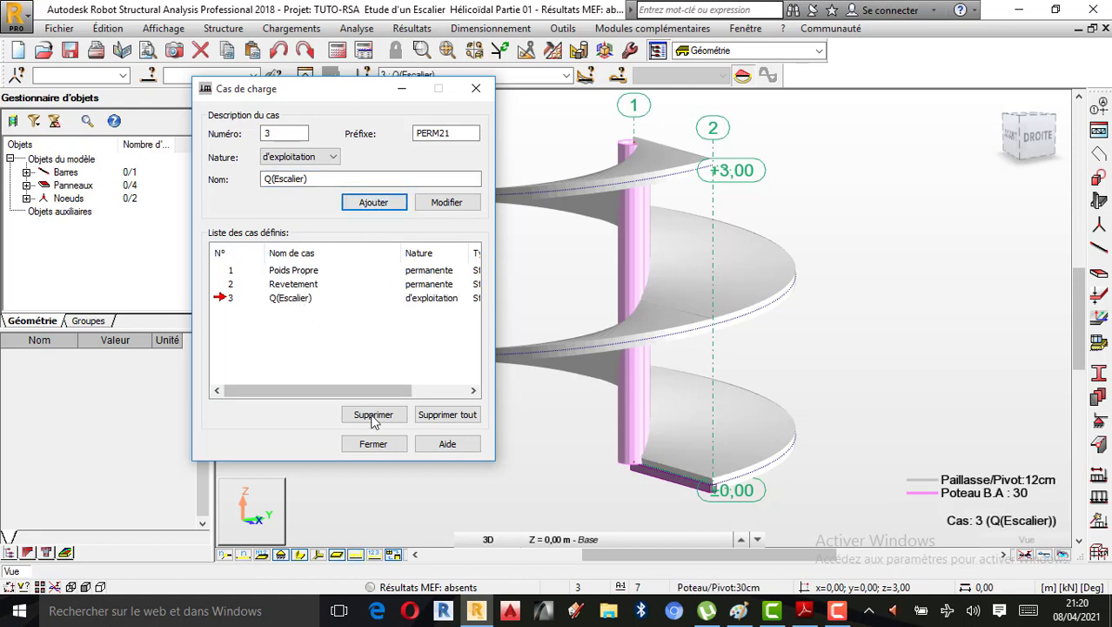
left_click(374, 445)
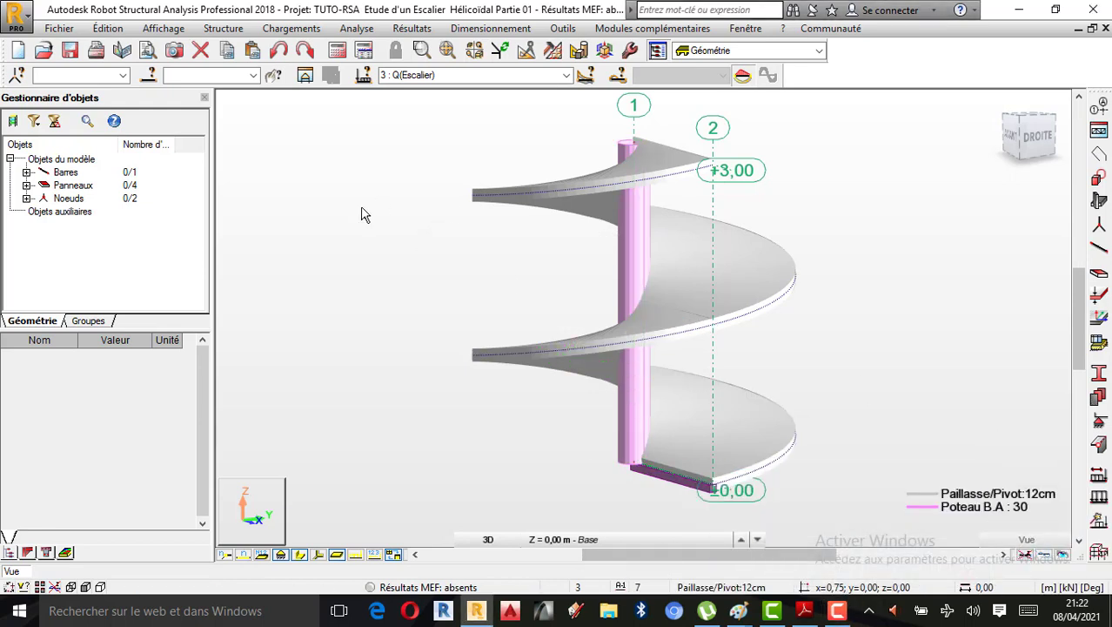
Step: Make load case 2, Revetement, the active case
left_click(565, 75)
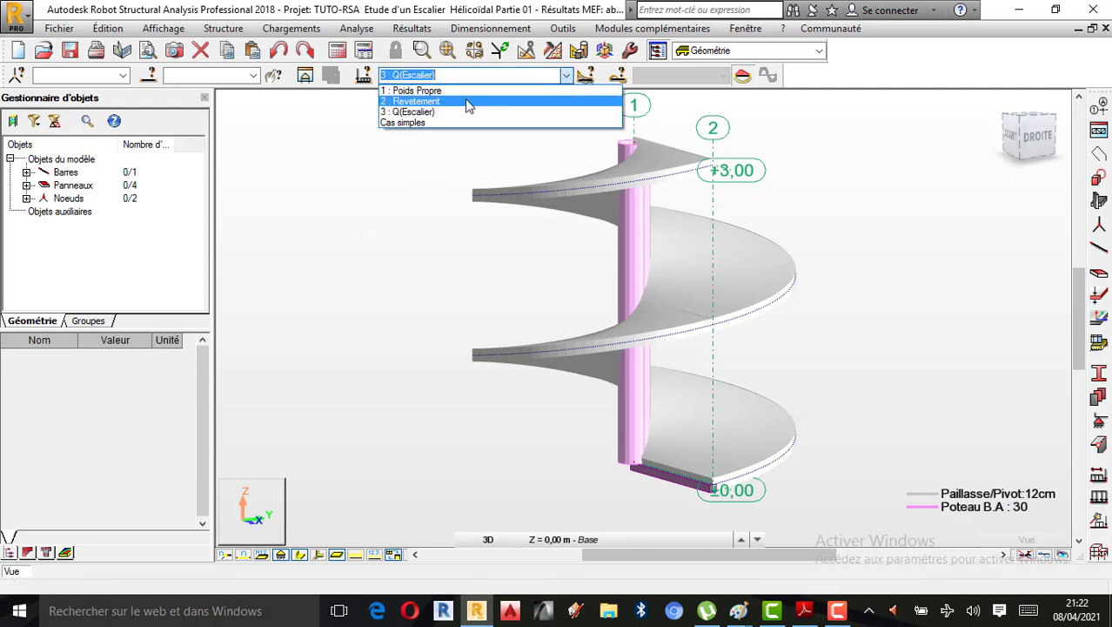
left_click(466, 102)
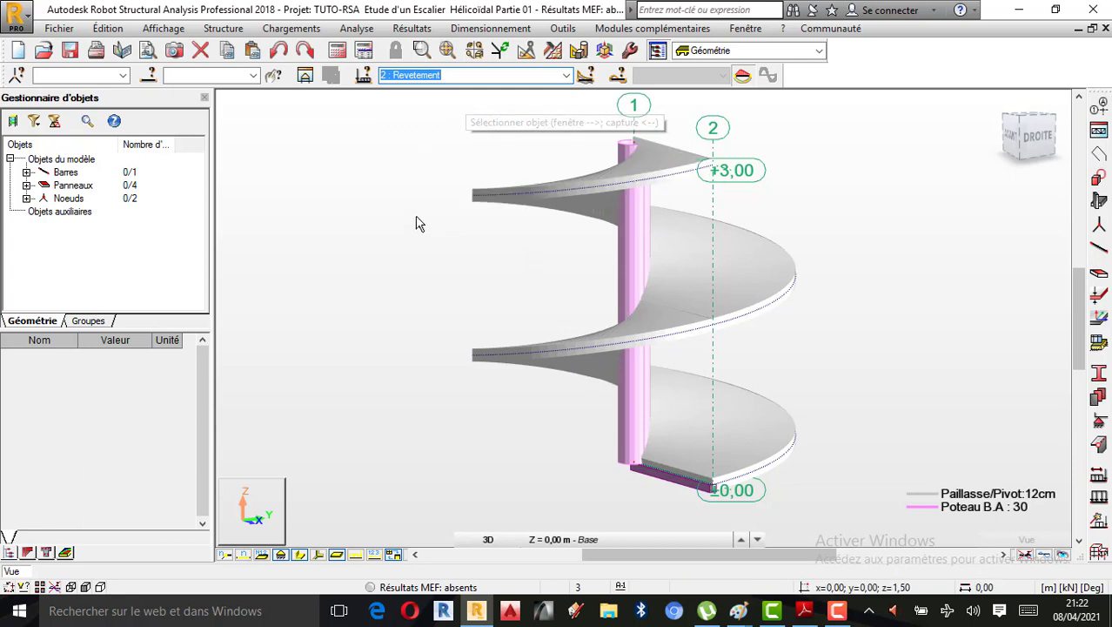
left_click(395, 209)
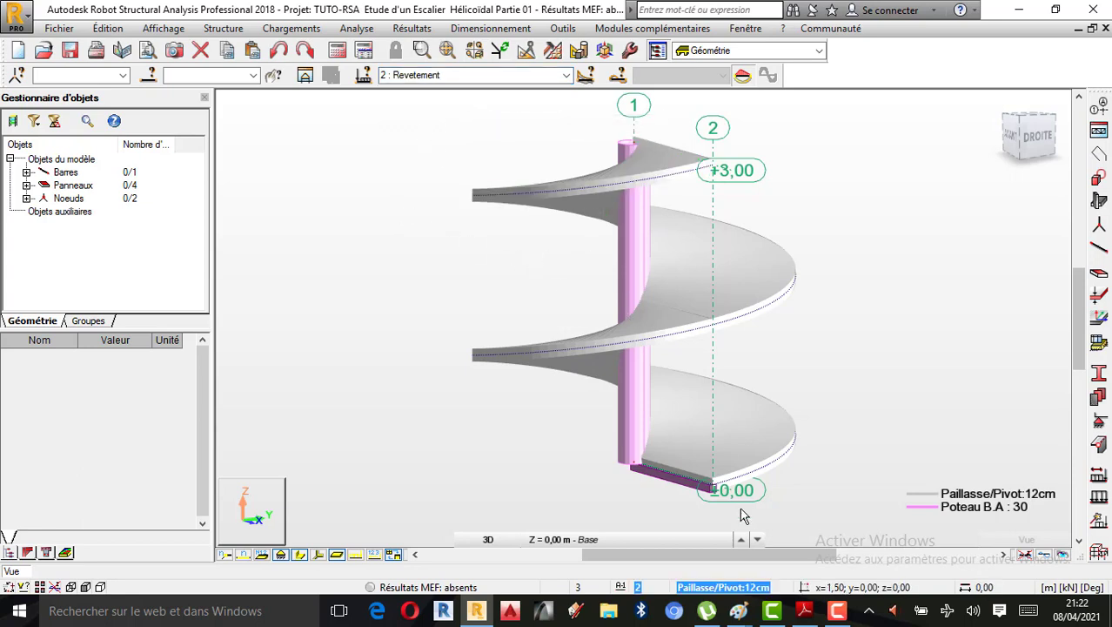
Step: Switch to the Capture 001 image in Paint and circle the Revêtement load of 1.32 KN/m² in red, then return to the Robot model
mouse_move(738, 611)
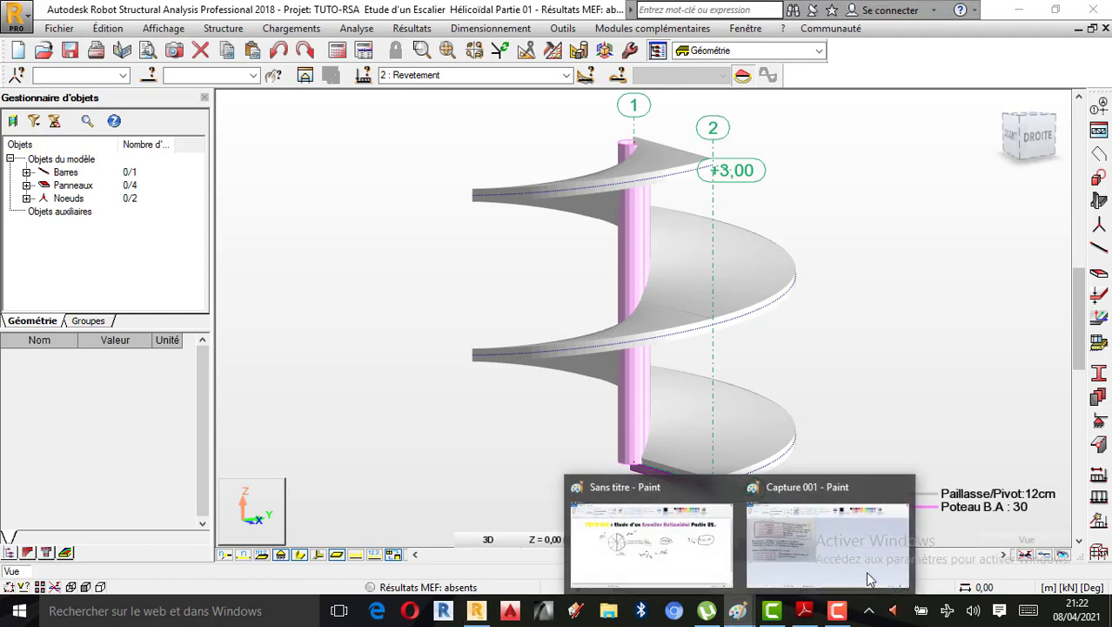
left_click(869, 579)
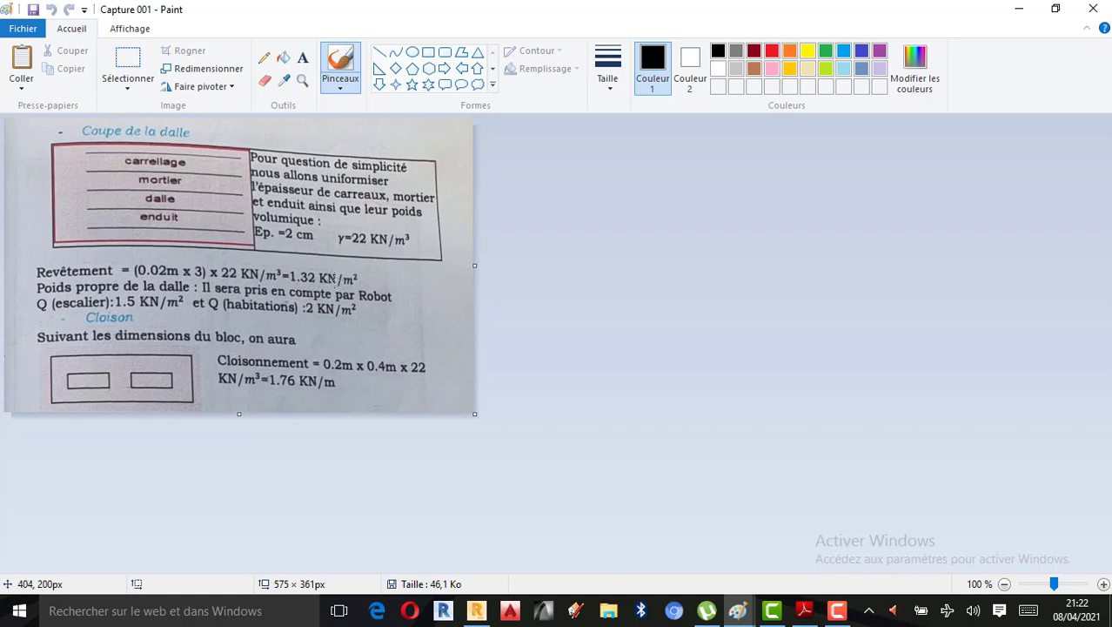
left_click(772, 53)
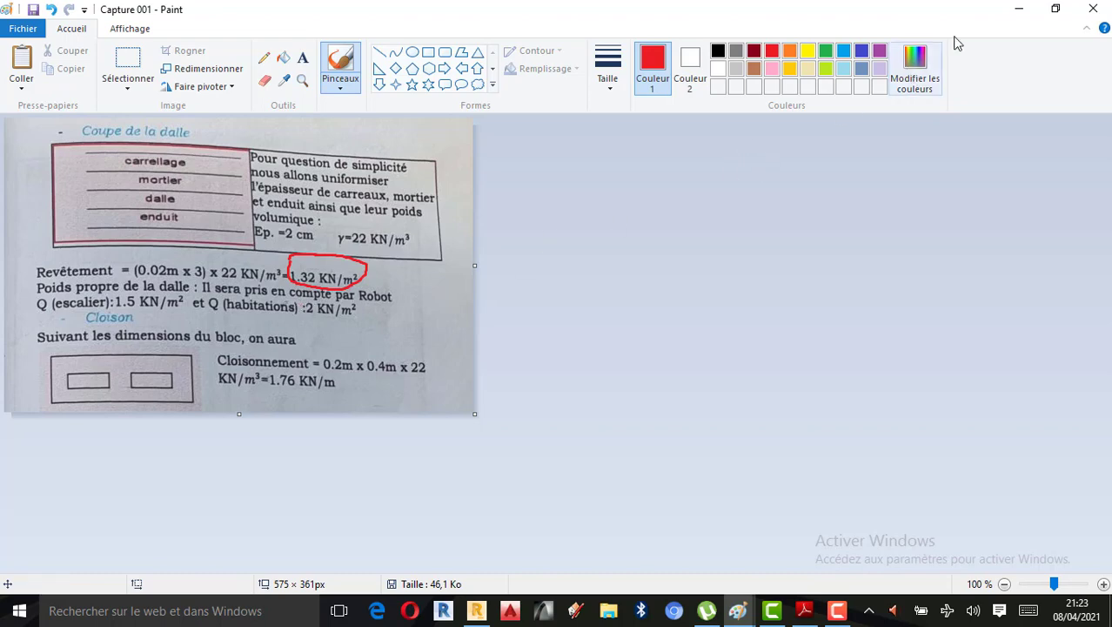
left_click(1022, 7)
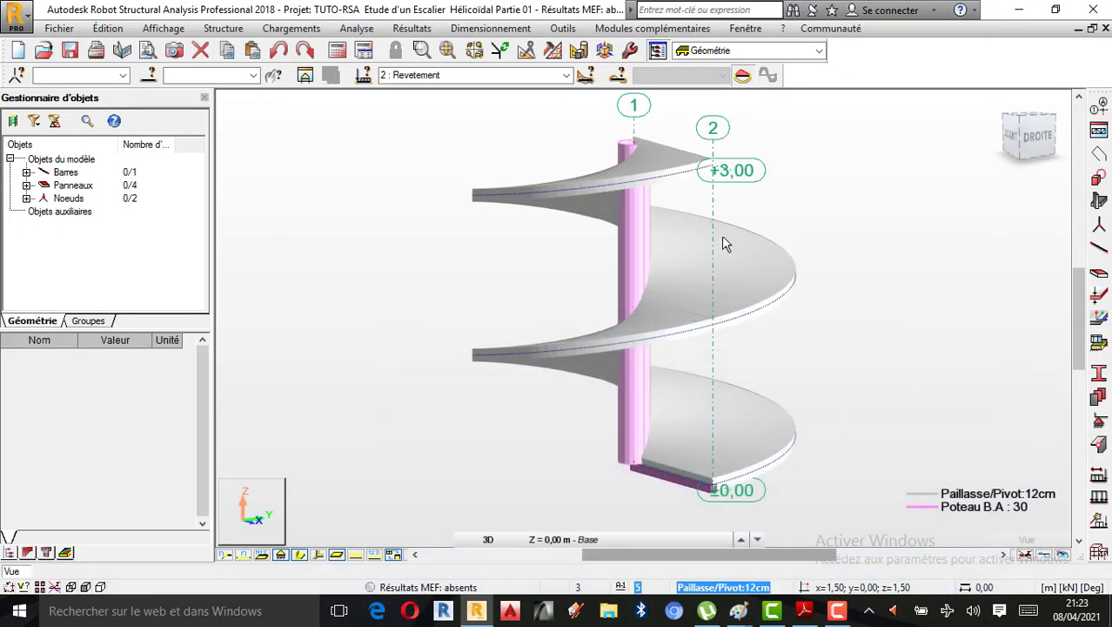
Step: Open the surface load definitions for the Revetement case along with the special selection by colour
left_click(1100, 502)
left_click(969, 164)
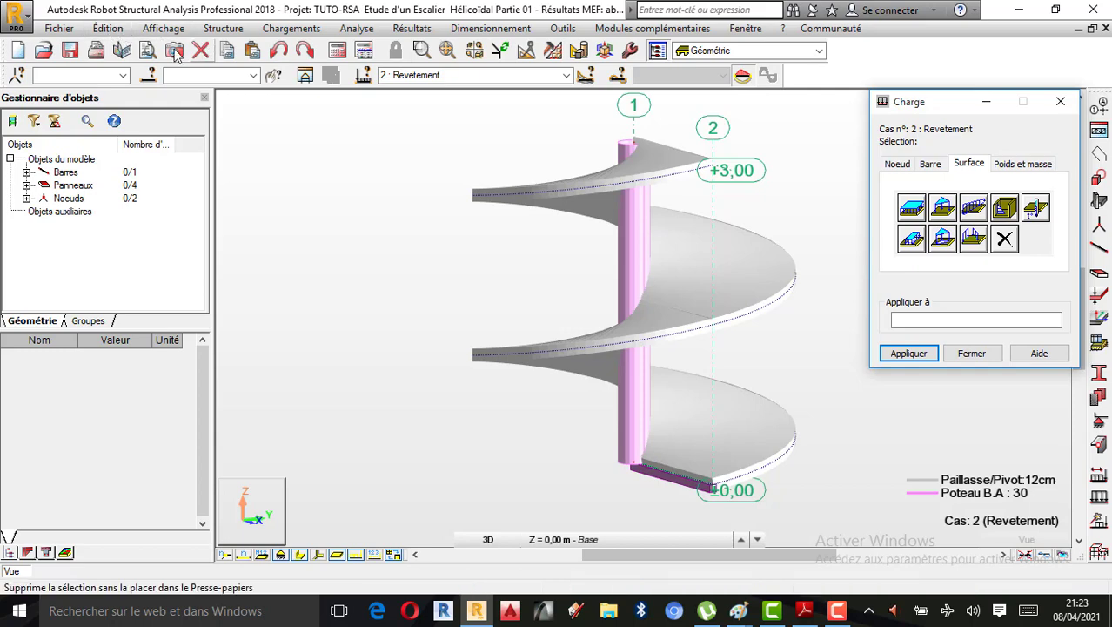
left_click(120, 29)
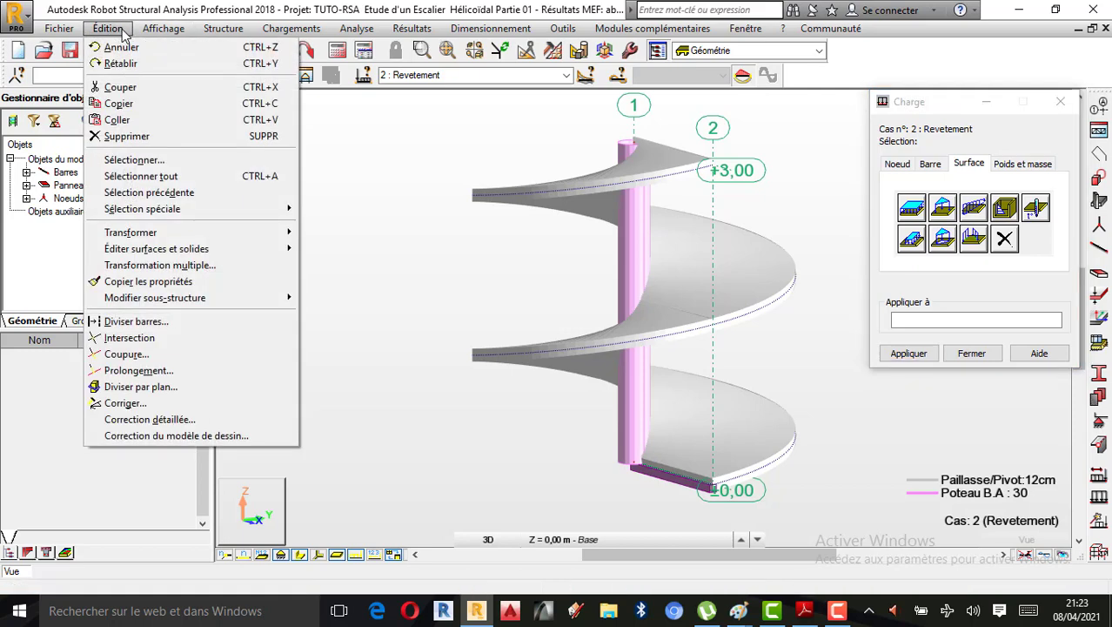
mouse_move(178, 209)
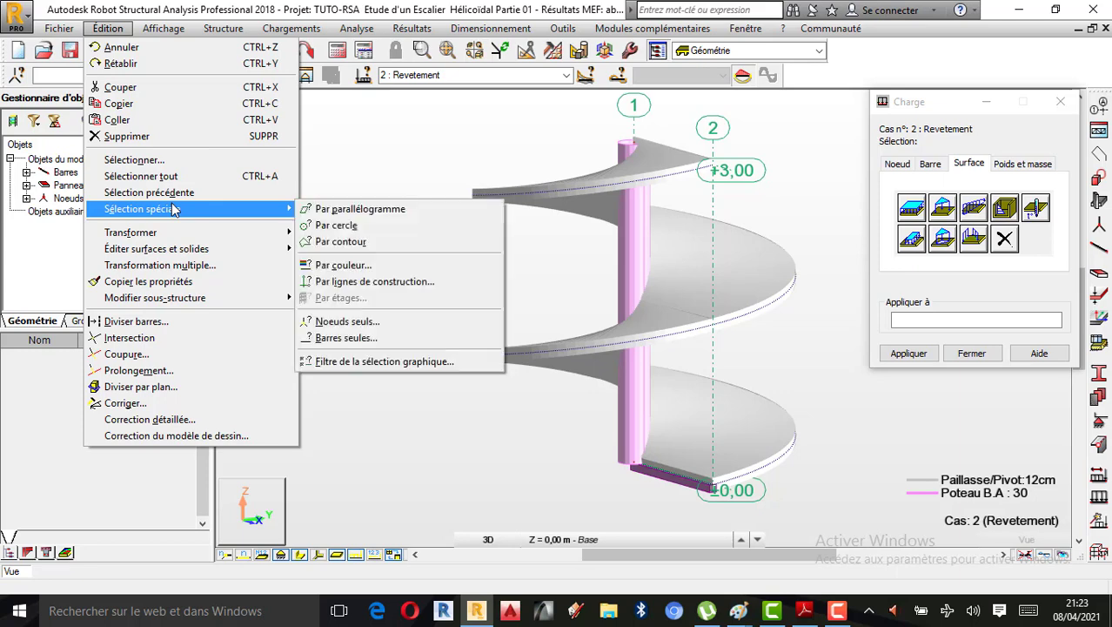
left_click(341, 264)
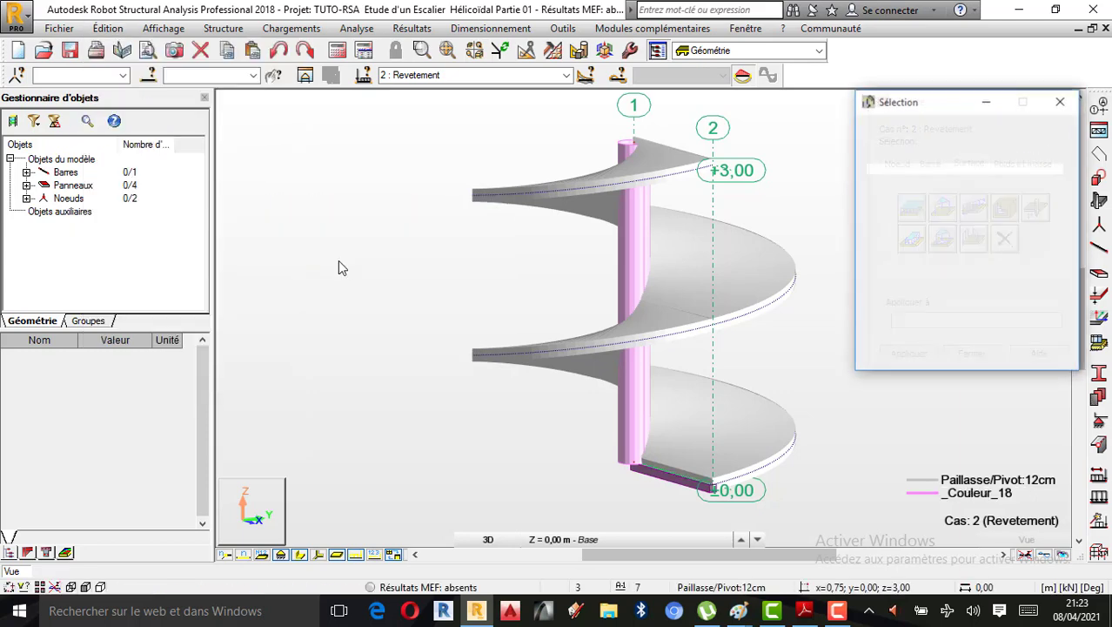
left_click_drag(962, 113, 233, 136)
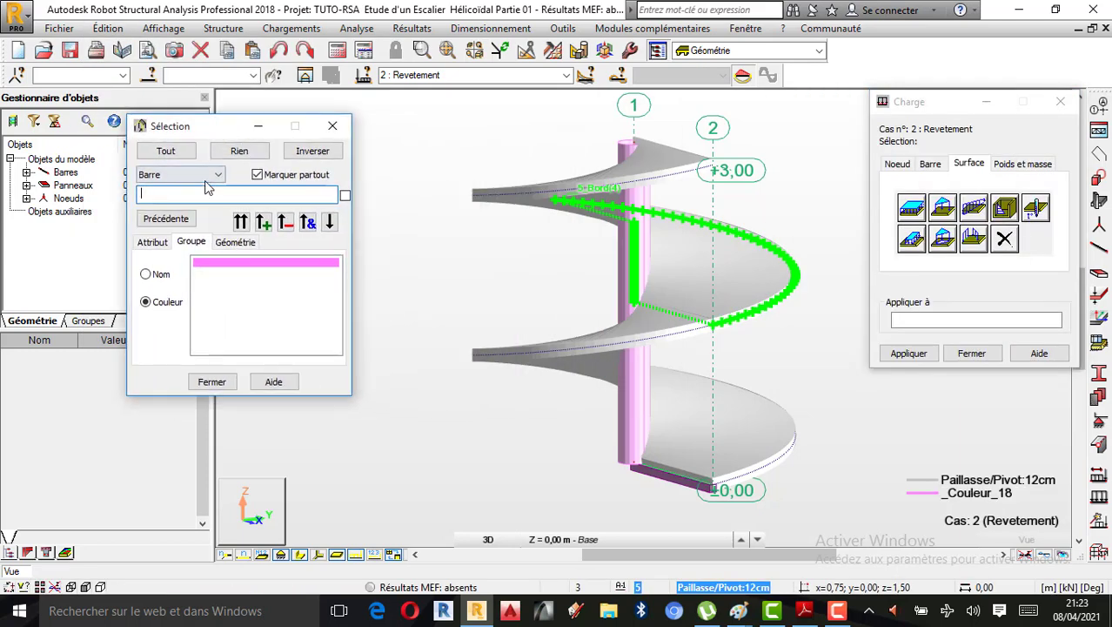
Step: Select all panels whose thickness is Paillasse/Pivot:12cm
left_click(218, 175)
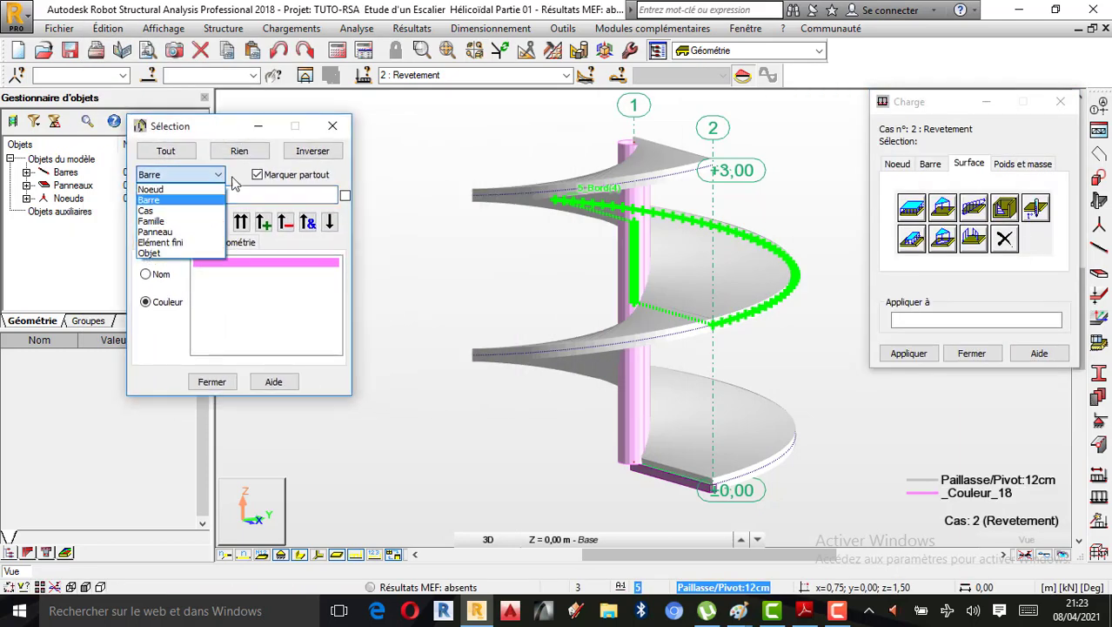
left_click(195, 232)
left_click(156, 242)
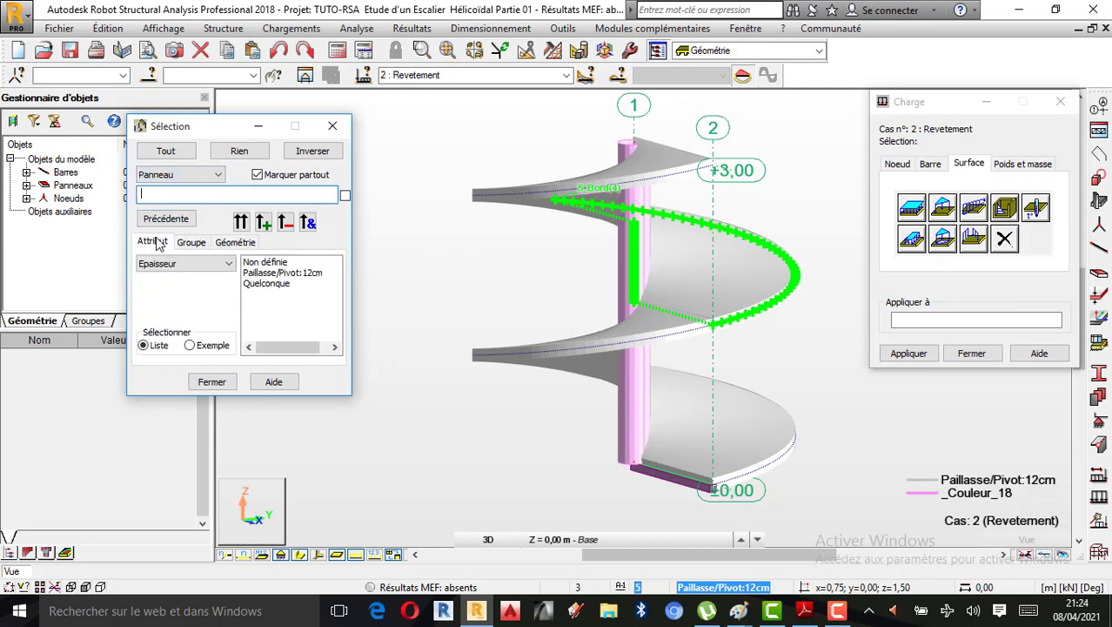
left_click(267, 274)
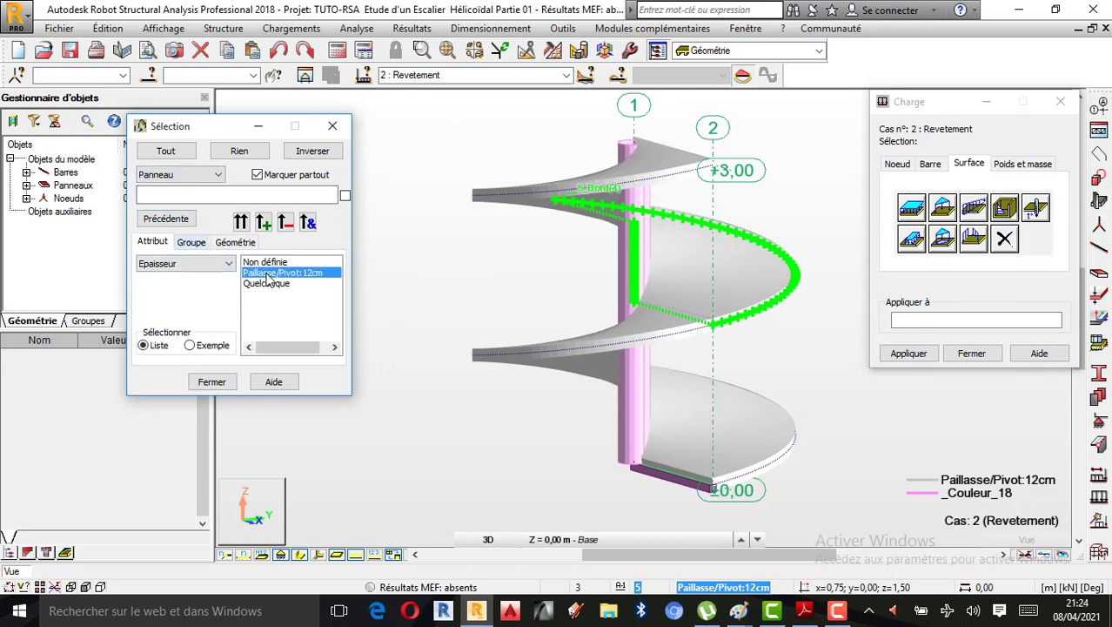
left_click(263, 222)
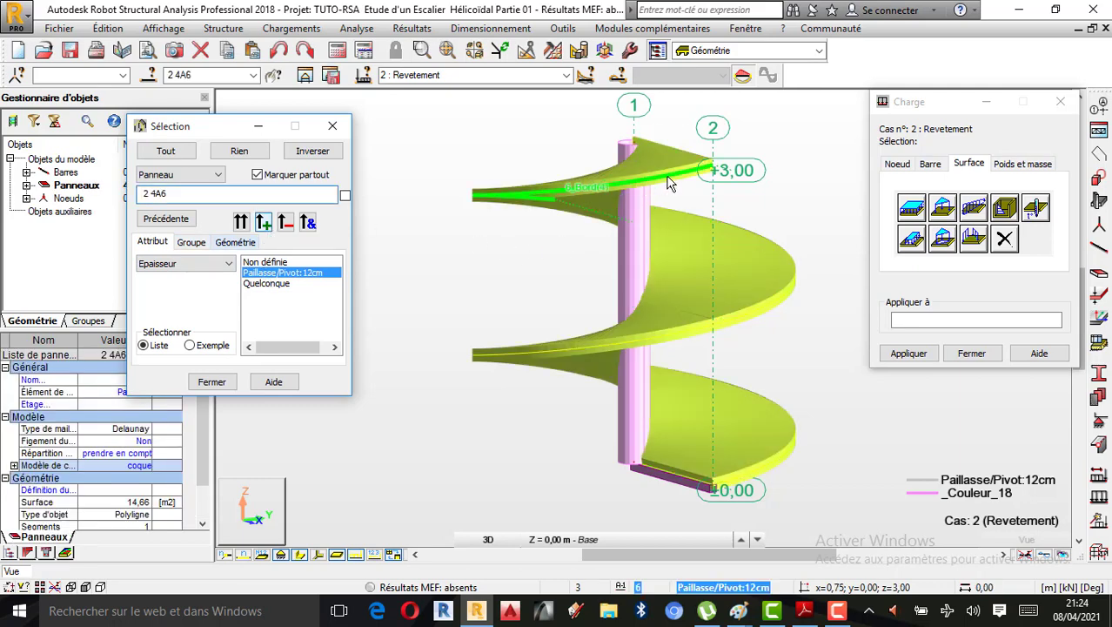
scroll(731, 242, "up", 1)
scroll(719, 246, "down", 1)
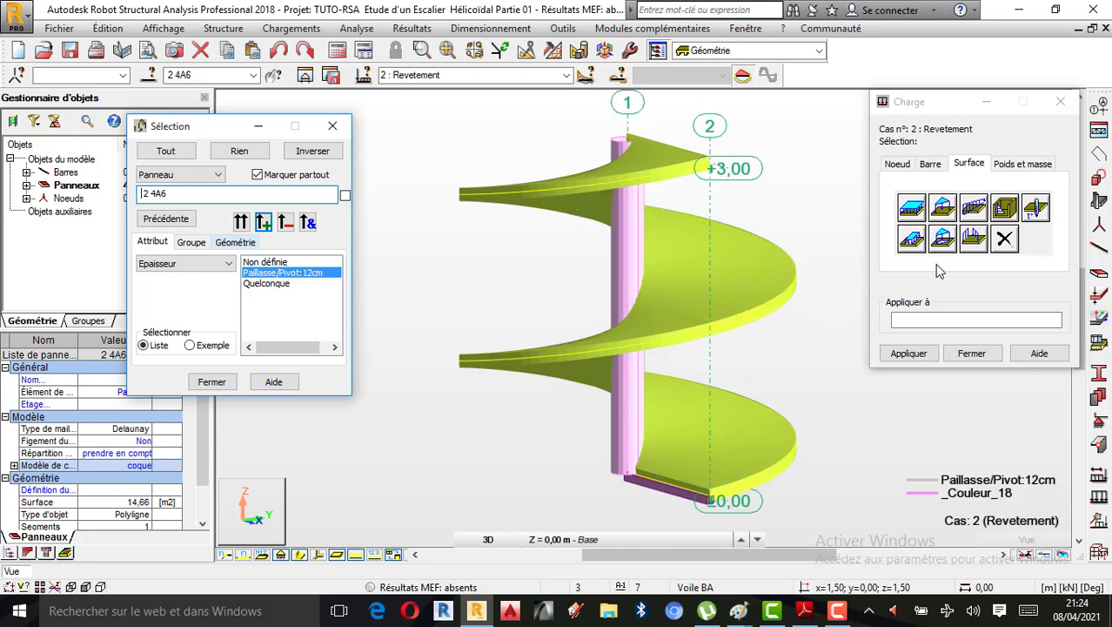
Step: Define a uniform surface load of 1.32 kPa along Z in the global reference system
left_click(914, 209)
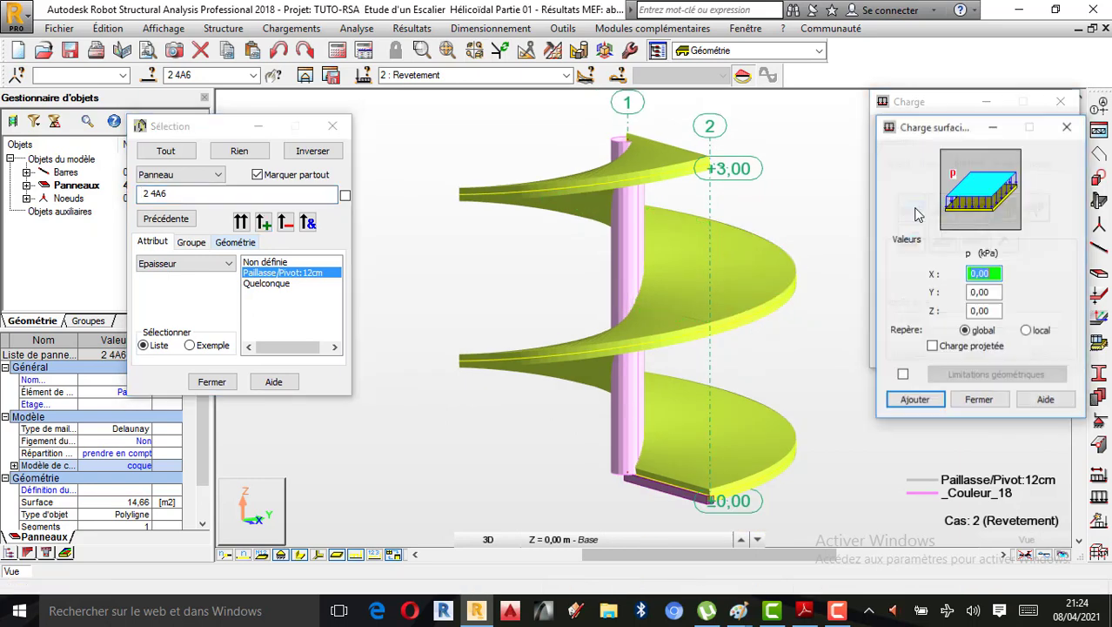
double_click(984, 311)
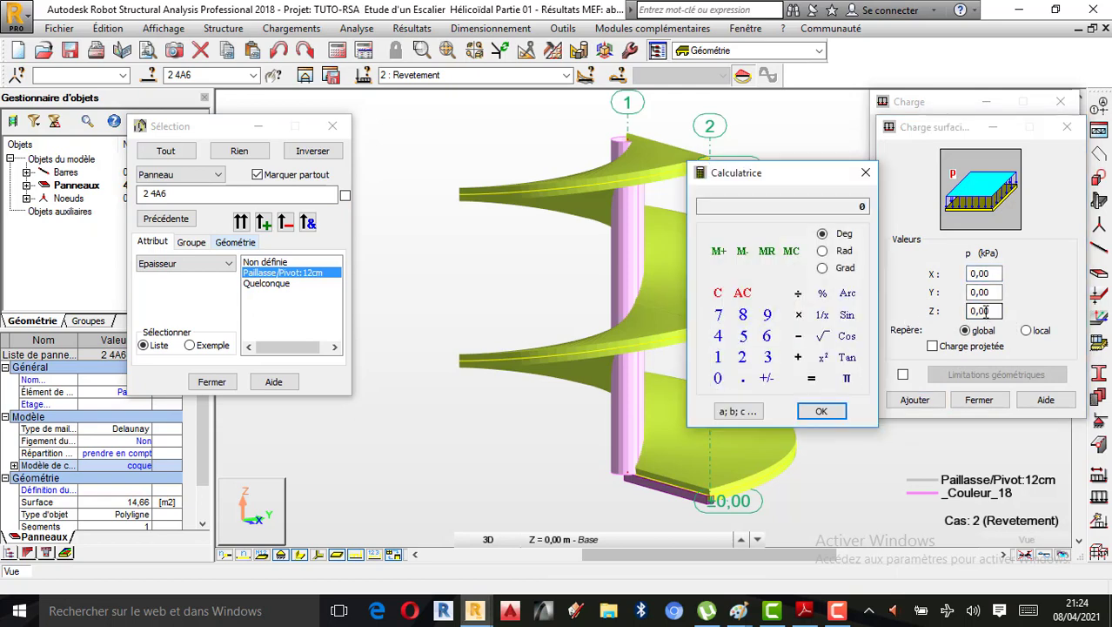
left_click(836, 610)
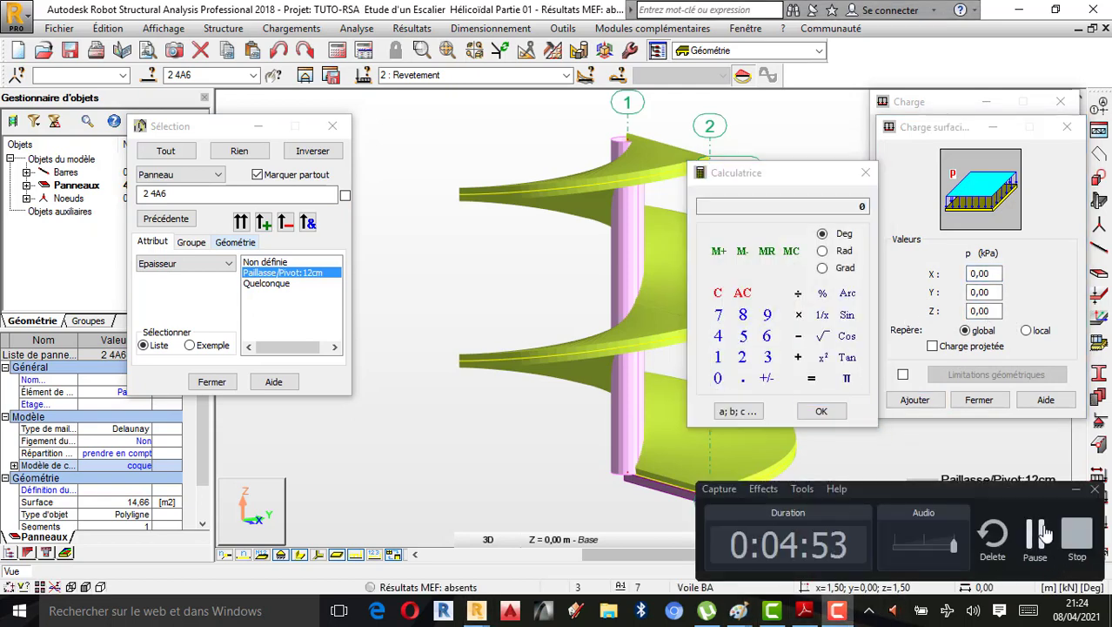
left_click(1045, 532)
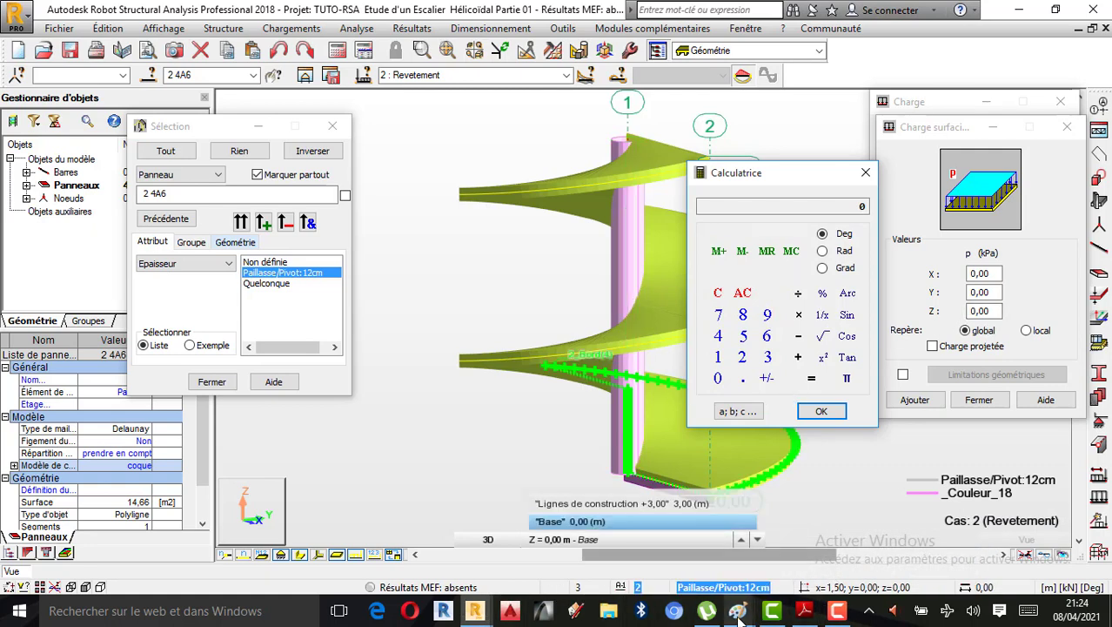
mouse_move(739, 612)
mouse_move(825, 570)
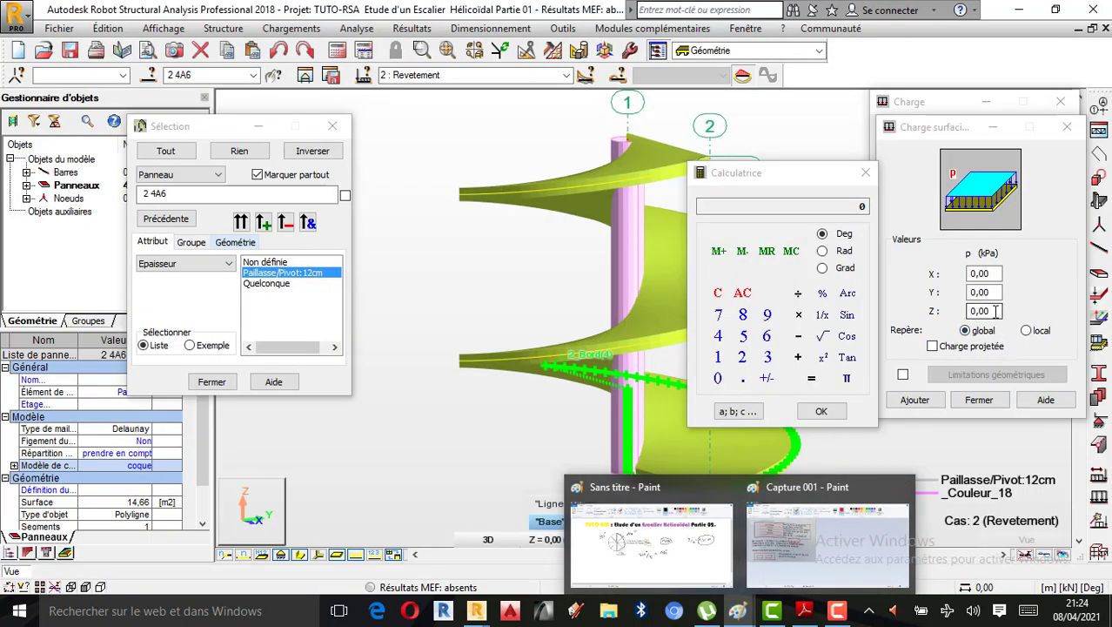
left_click(718, 357)
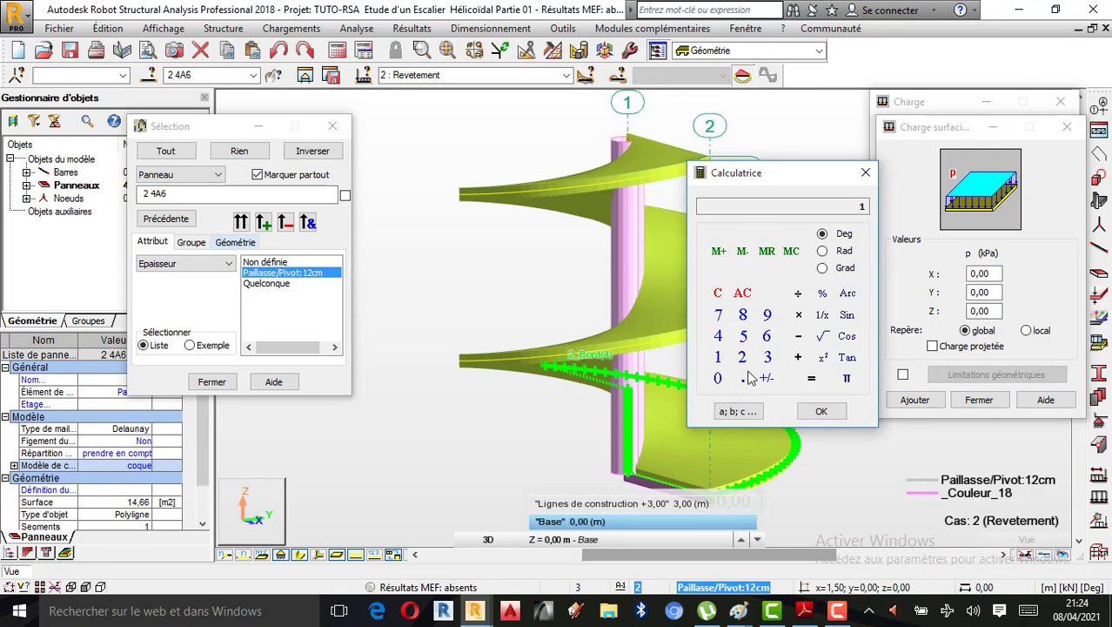
left_click(743, 378)
left_click(767, 357)
left_click(743, 357)
left_click(822, 413)
left_click(916, 401)
Step: Apply the uniform load to the selected staircase panels, then close the load definition and the selection window
left_click(910, 364)
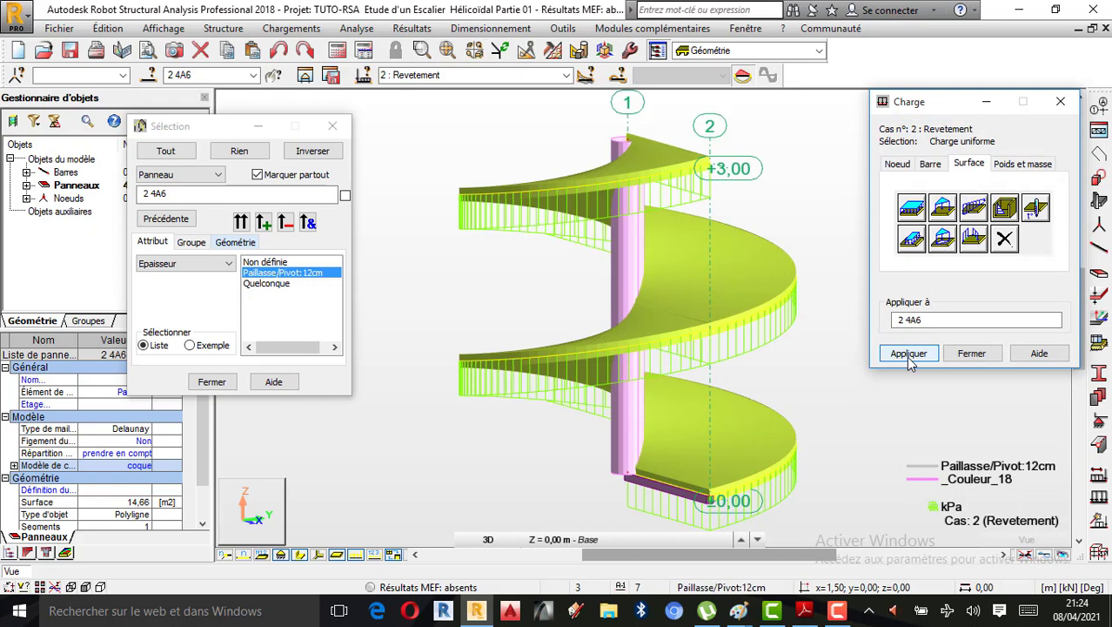
left_click(909, 354)
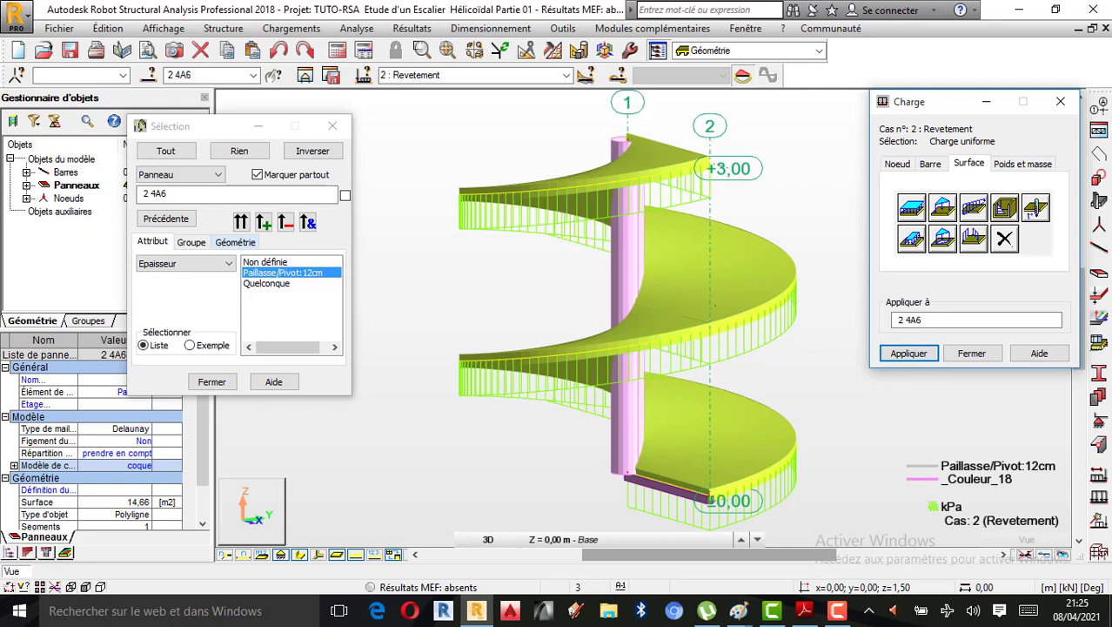
left_click(980, 355)
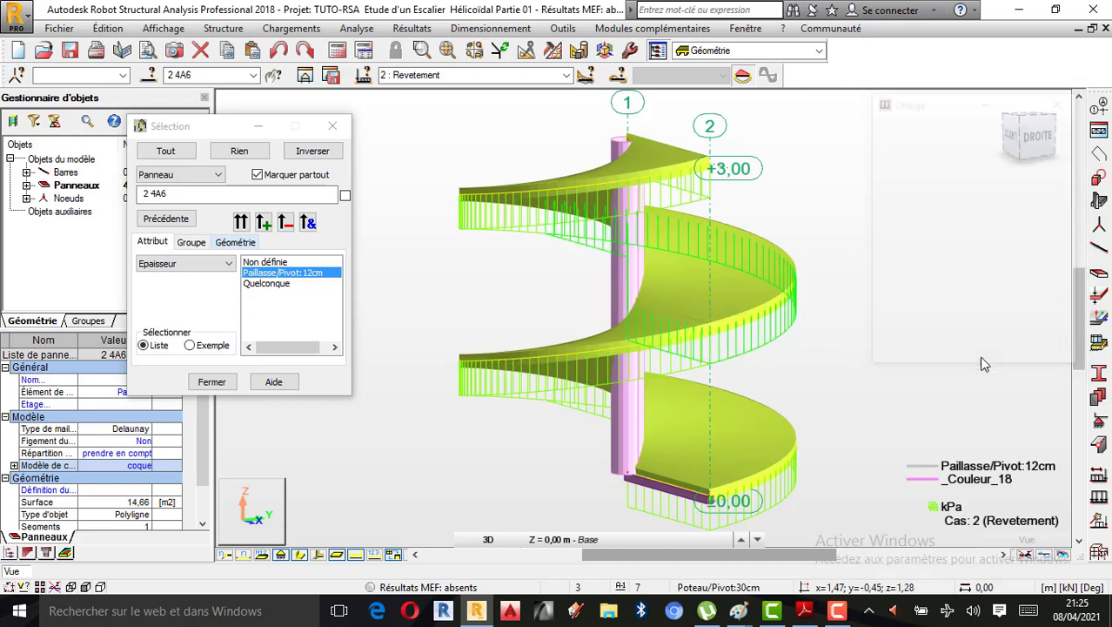
left_click(333, 125)
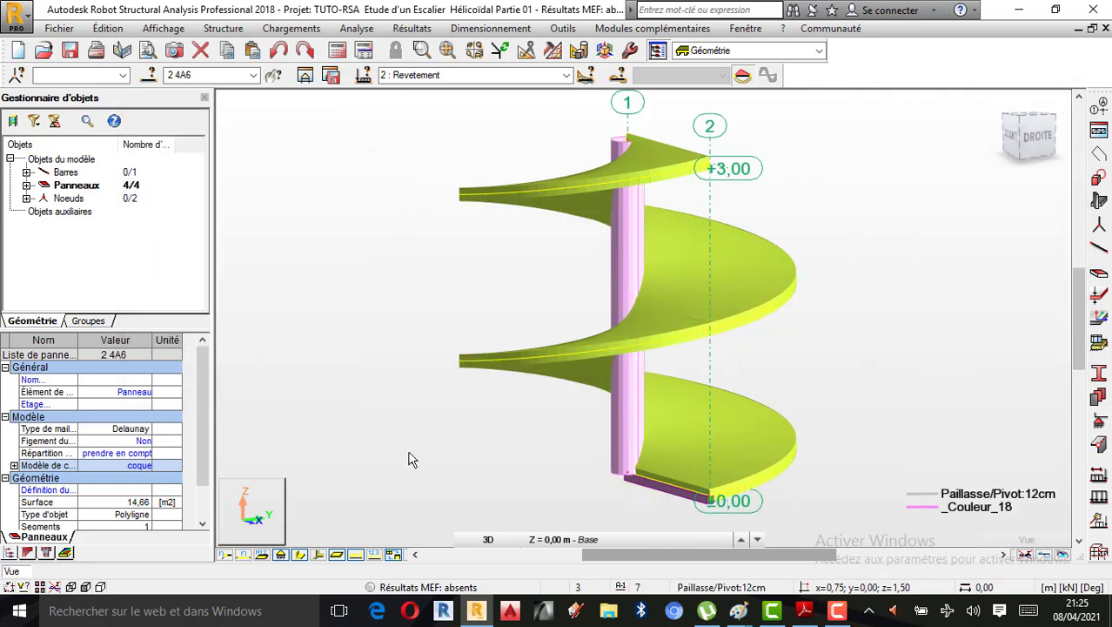
Step: Display the load symbols and load values on the staircase model
left_click(375, 555)
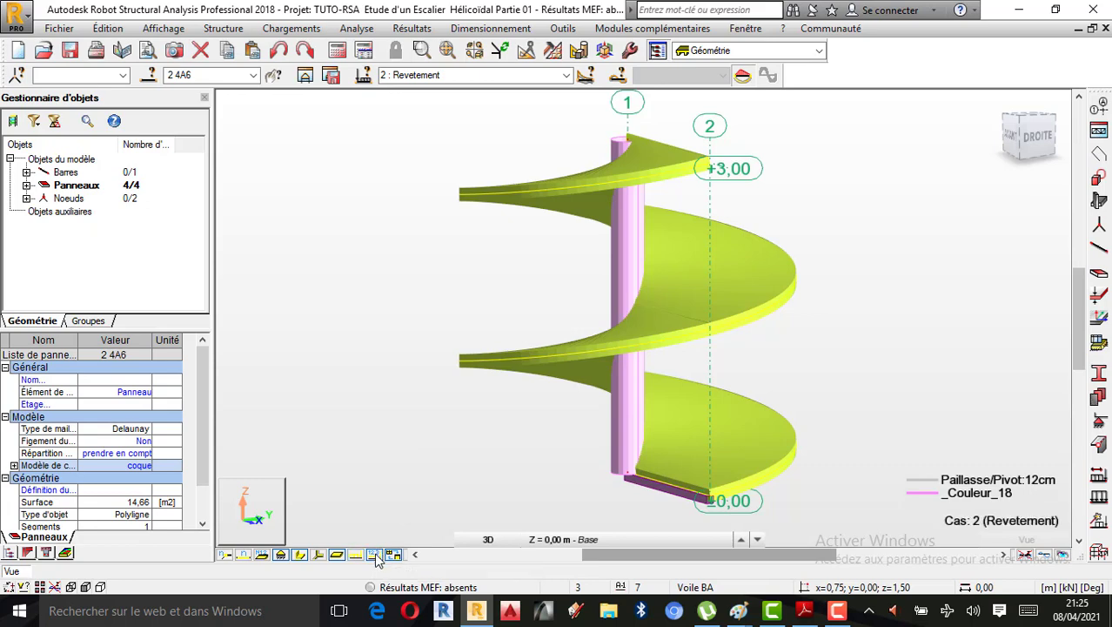
left_click(356, 555)
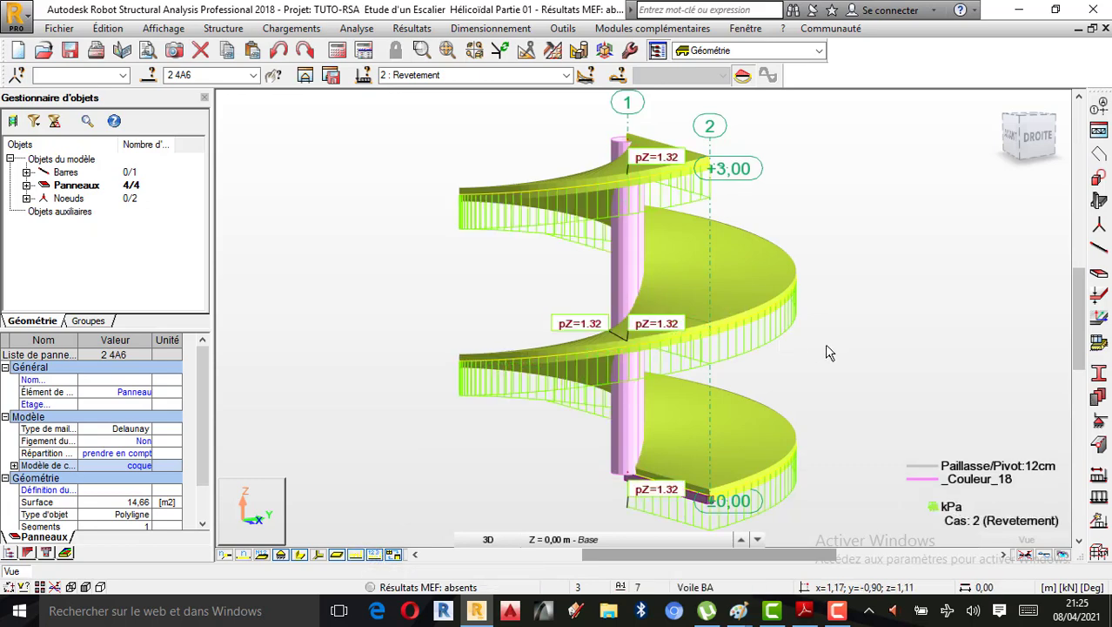
scroll(701, 337, "up", 1)
scroll(704, 301, "down", 1)
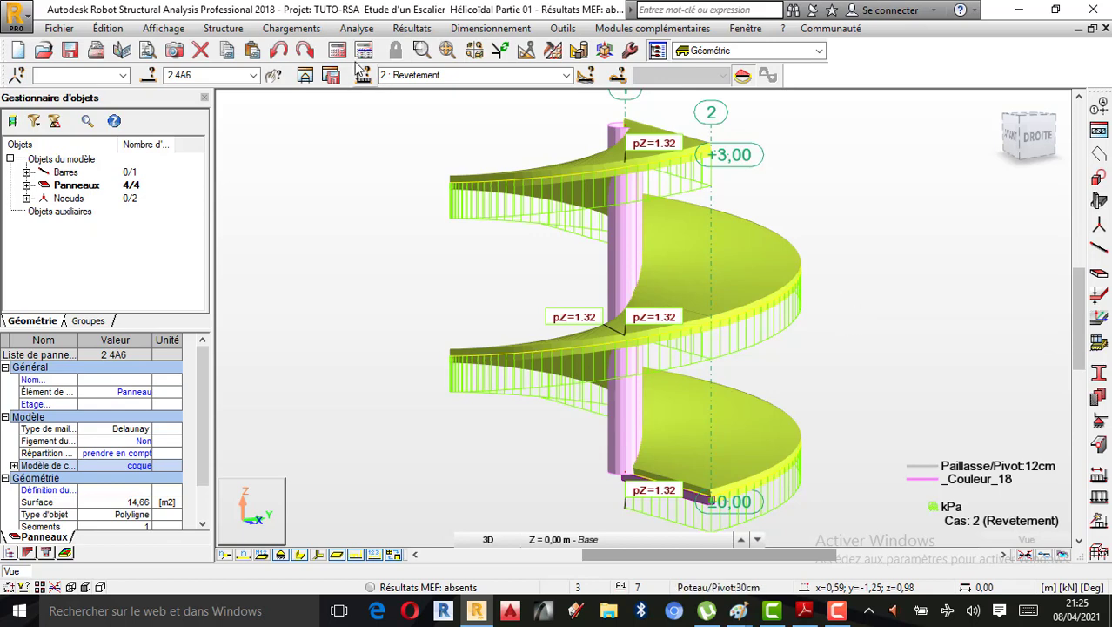
Step: Set PZ of the Revetement surface load to -1.32 in the loads table and return to the 3D view
left_click(296, 29)
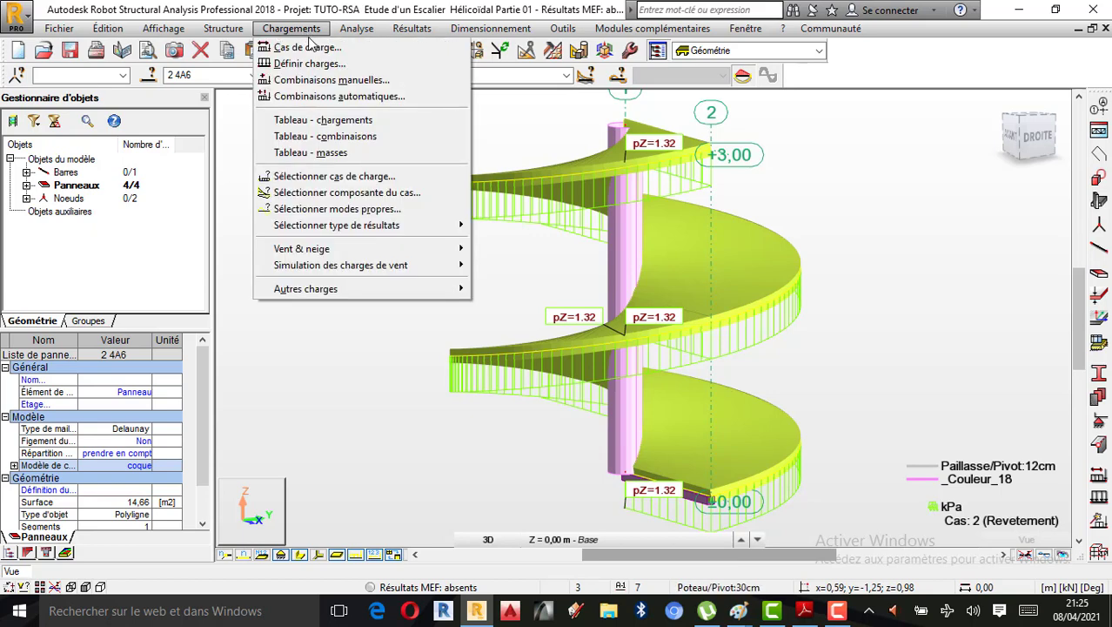
left_click(313, 119)
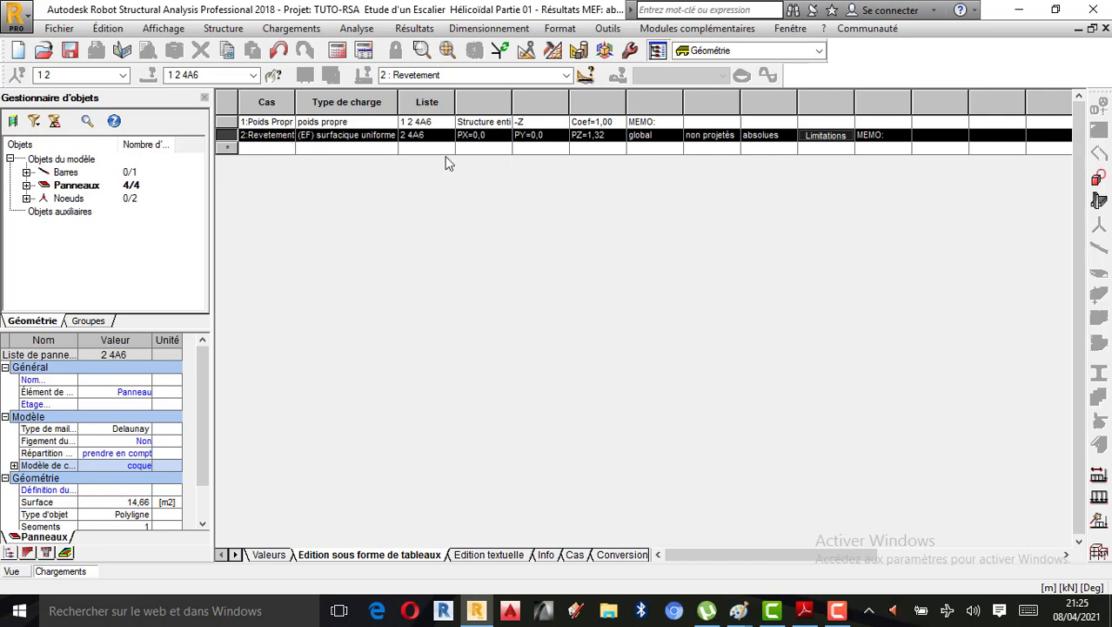
left_click(589, 136)
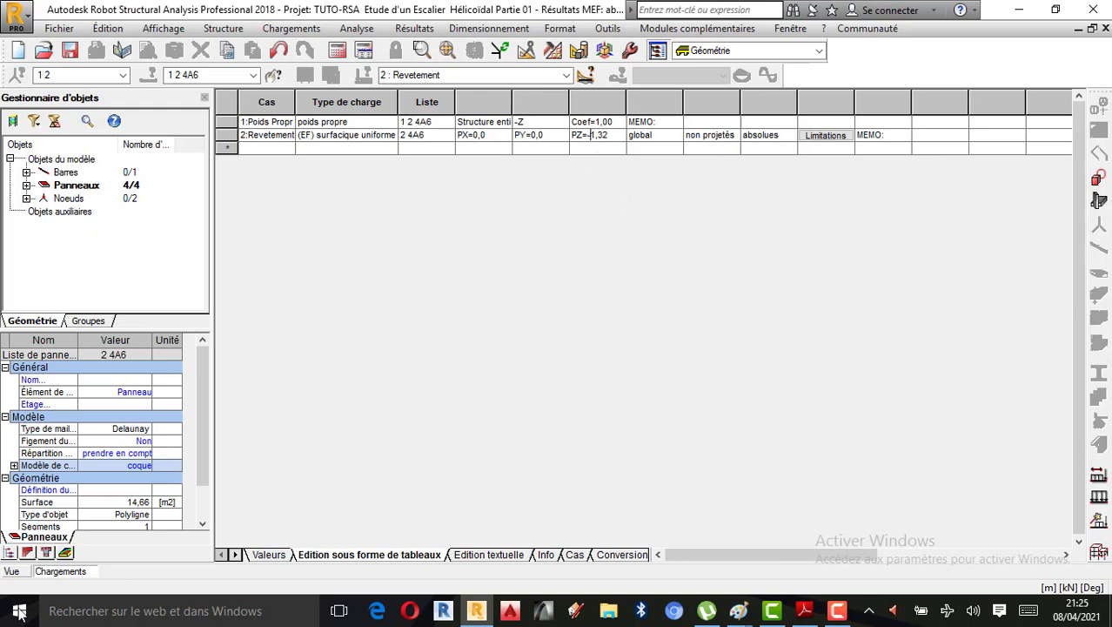
left_click(13, 572)
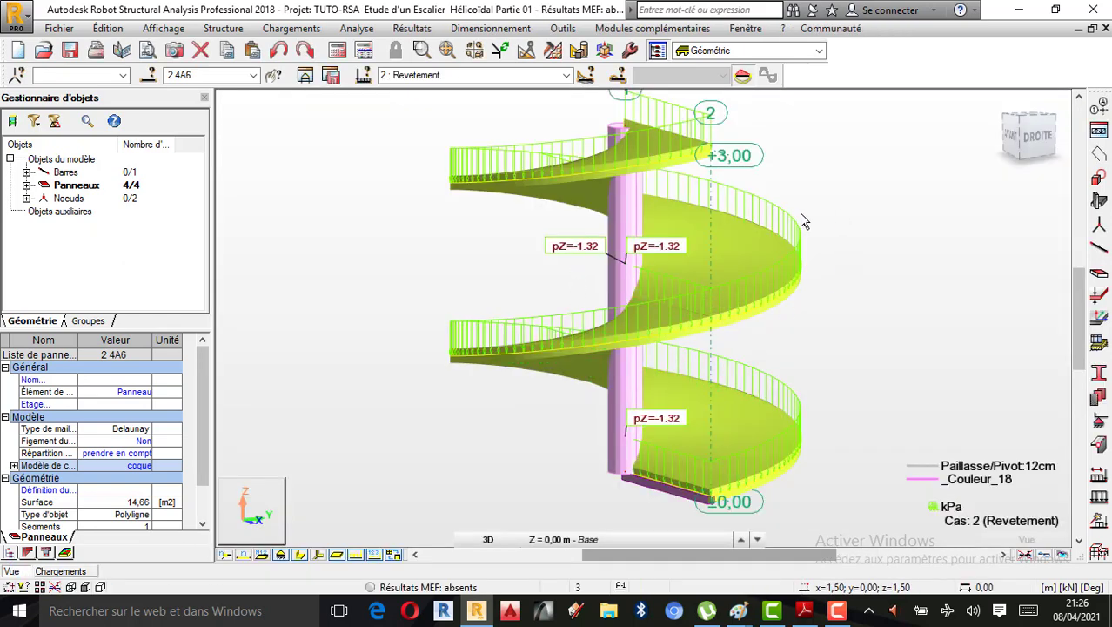
scroll(606, 326, "up", 1)
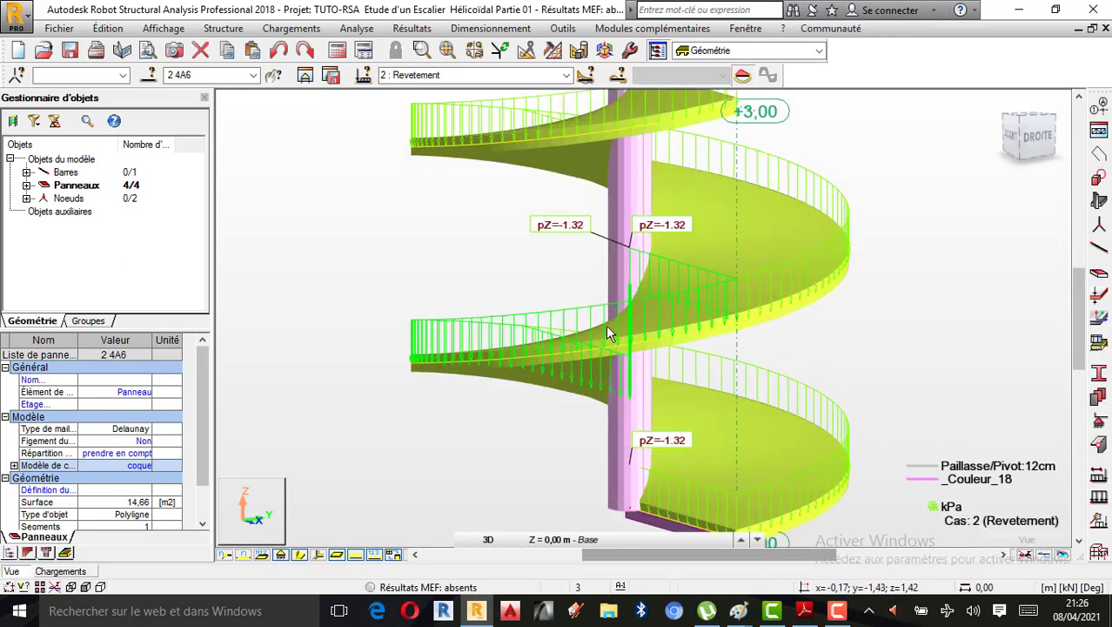
scroll(606, 338, "down", 1)
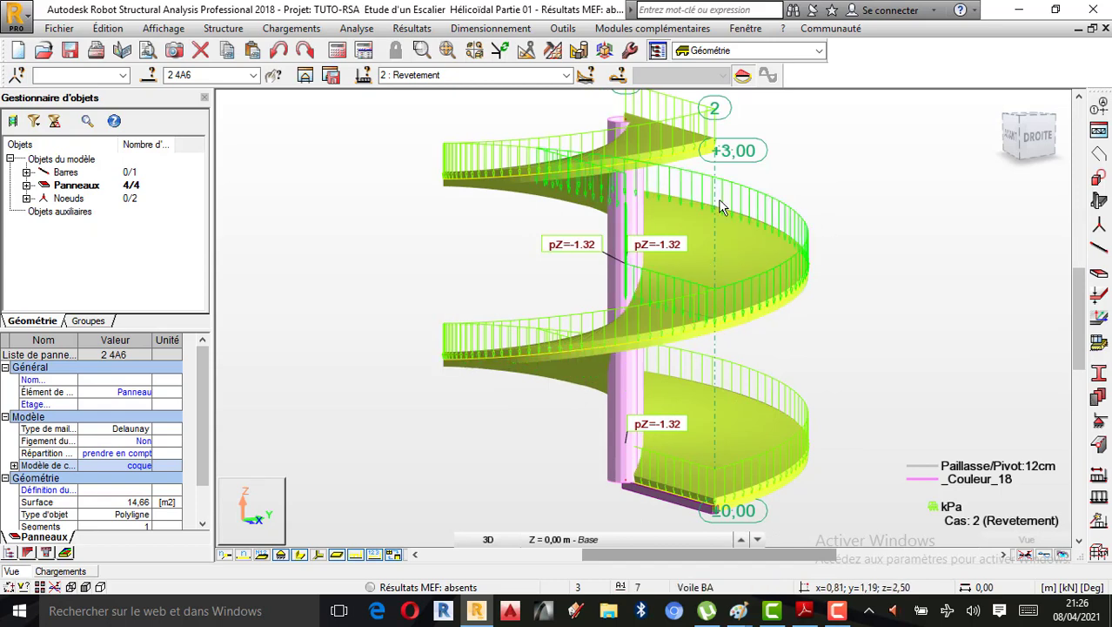
Step: Make load case 3, Q(Escalier), active and open the definition of a uniform surface load for it
left_click(566, 76)
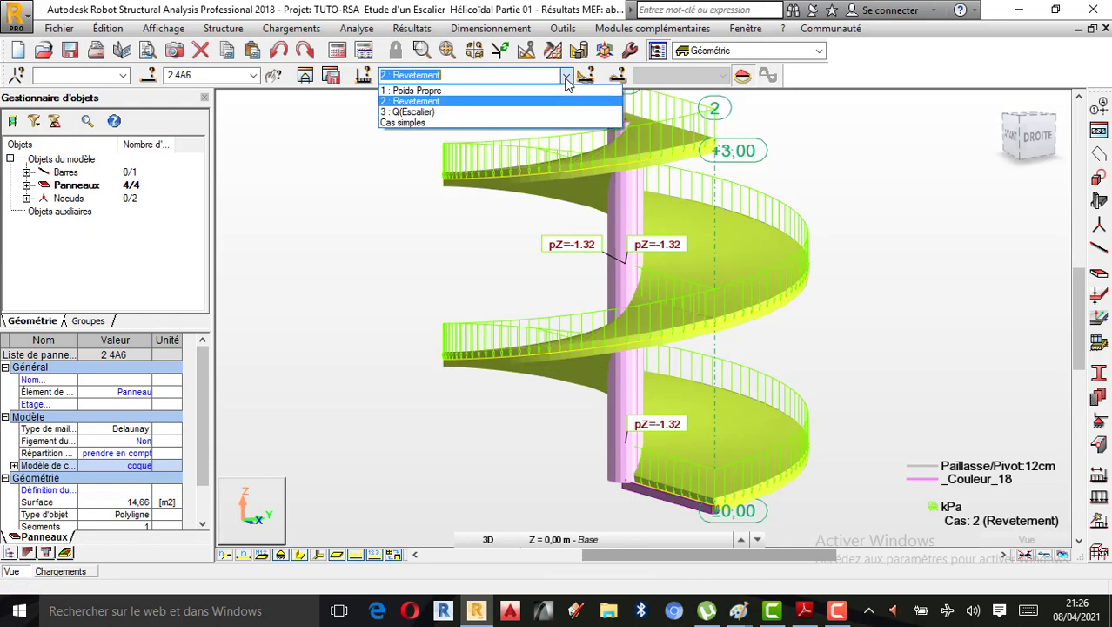
left_click(478, 112)
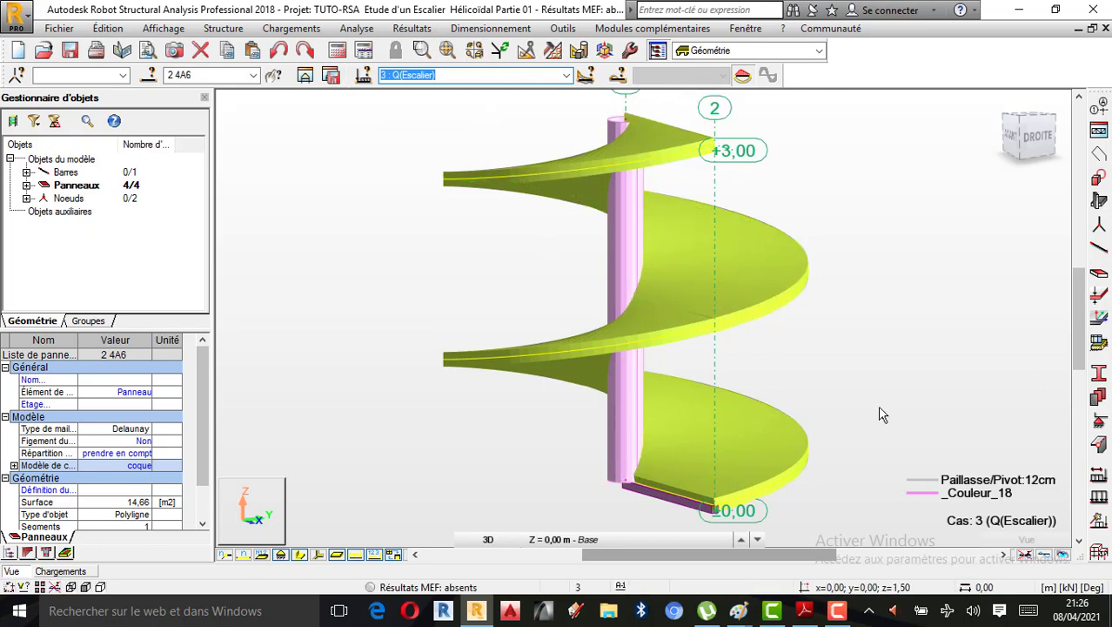
left_click(1100, 496)
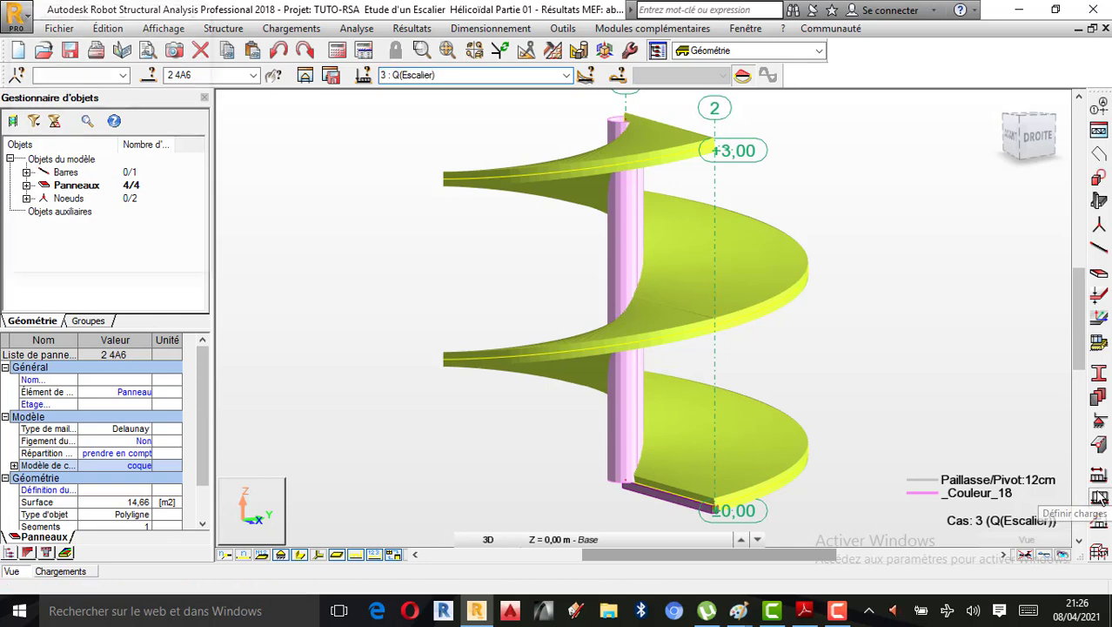
left_click(962, 165)
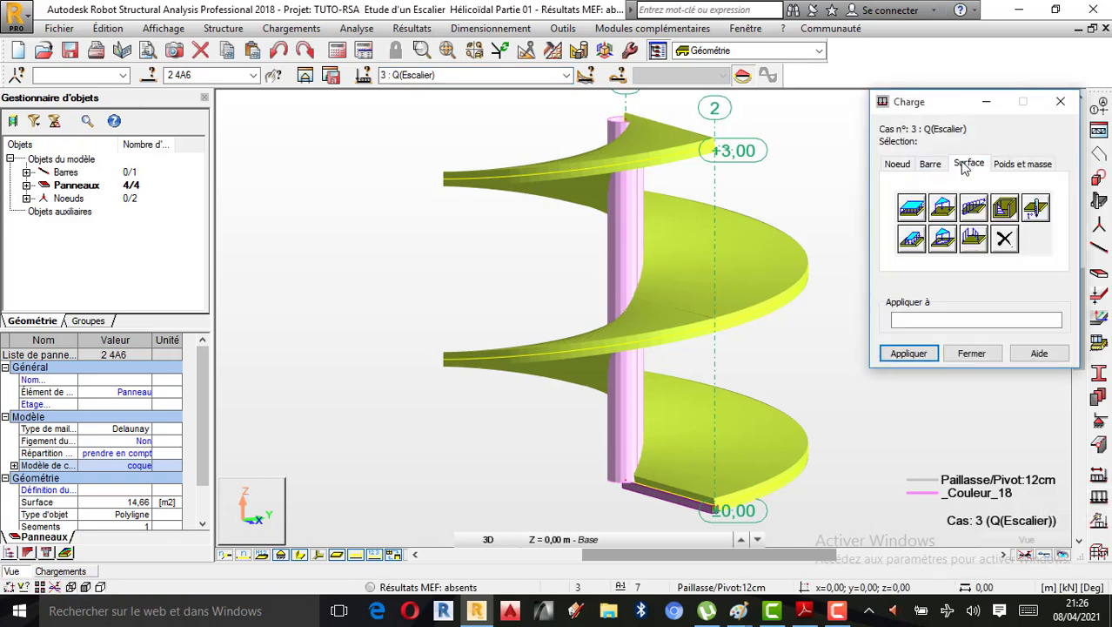
left_click(914, 209)
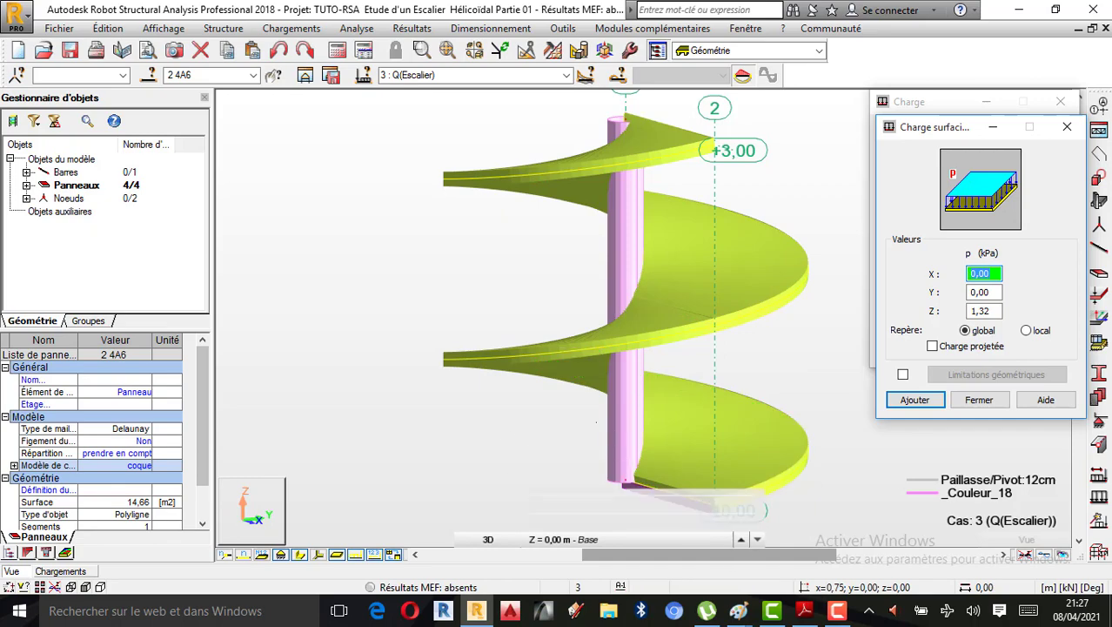
Step: Switch to the reinforced concrete PDF in Adobe Reader and go back to its cover to check which BAEL reference it is
left_click(807, 610)
scroll(635, 183, "up", 5)
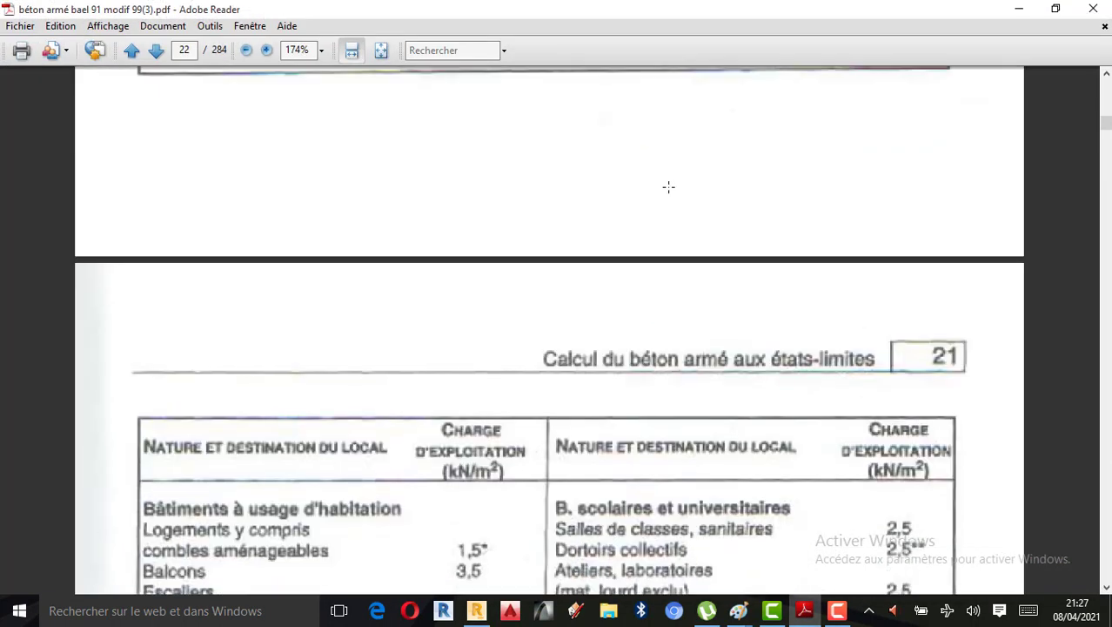
scroll(602, 176, "up", 15)
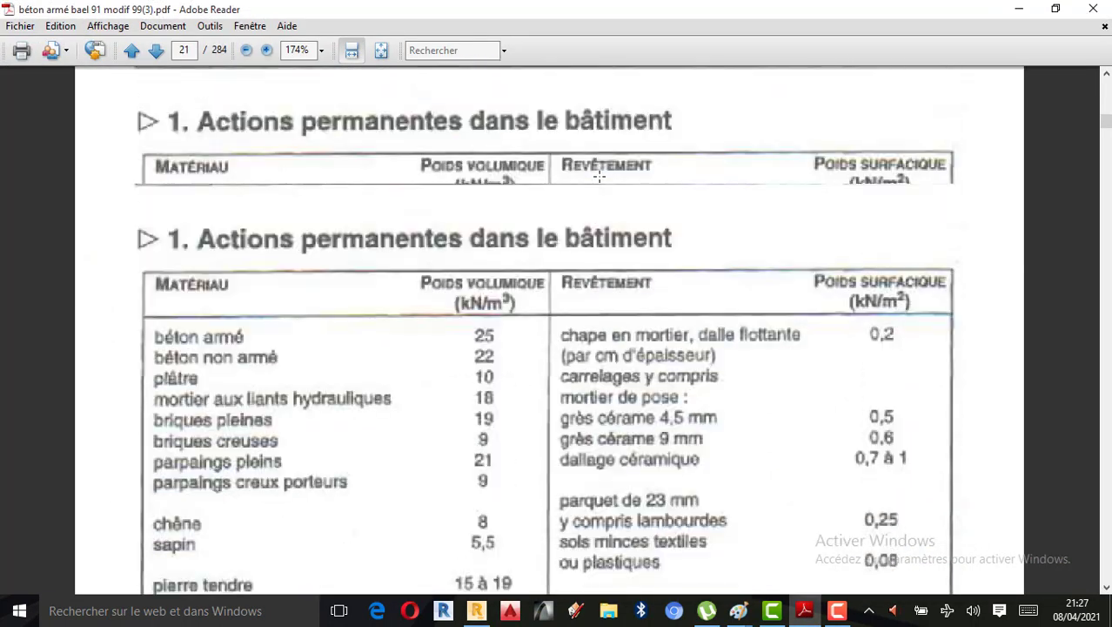
scroll(582, 173, "up", 2)
scroll(975, 142, "up", 10)
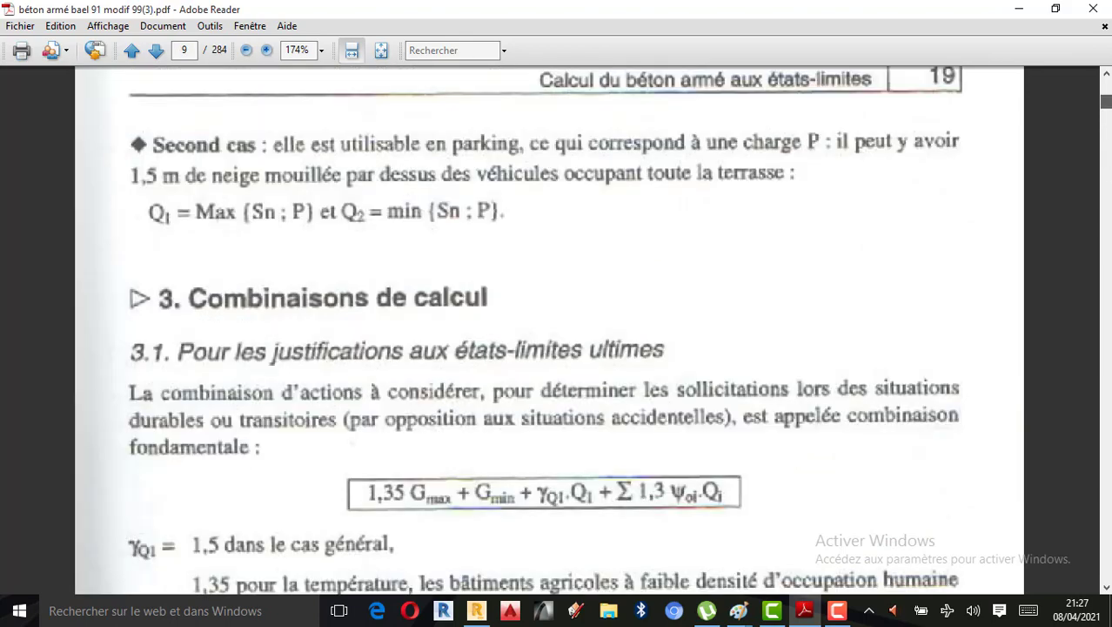
scroll(975, 142, "down", 7)
scroll(717, 265, "up", 4)
left_click_drag(1107, 120, 1107, 85)
scroll(632, 326, "down", 5)
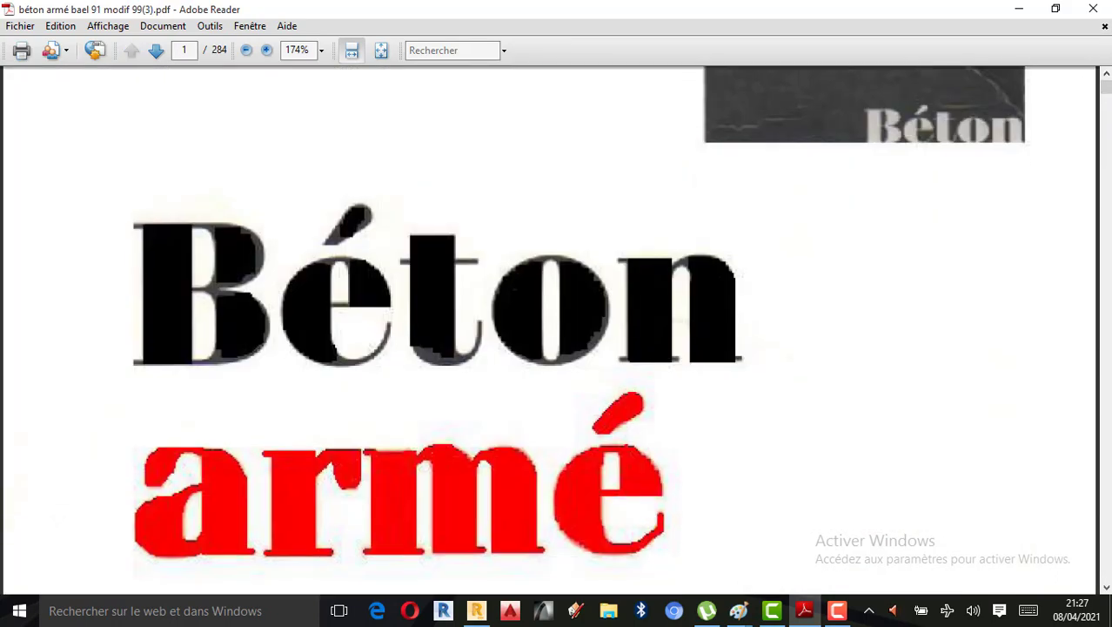
scroll(633, 325, "down", 3)
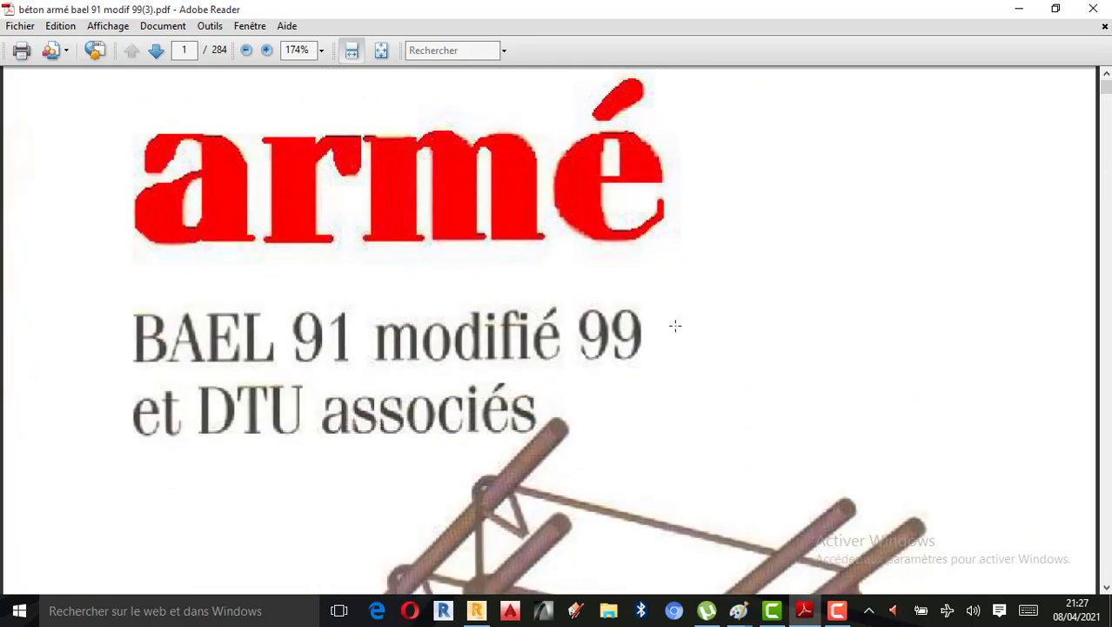
scroll(676, 325, "down", 1)
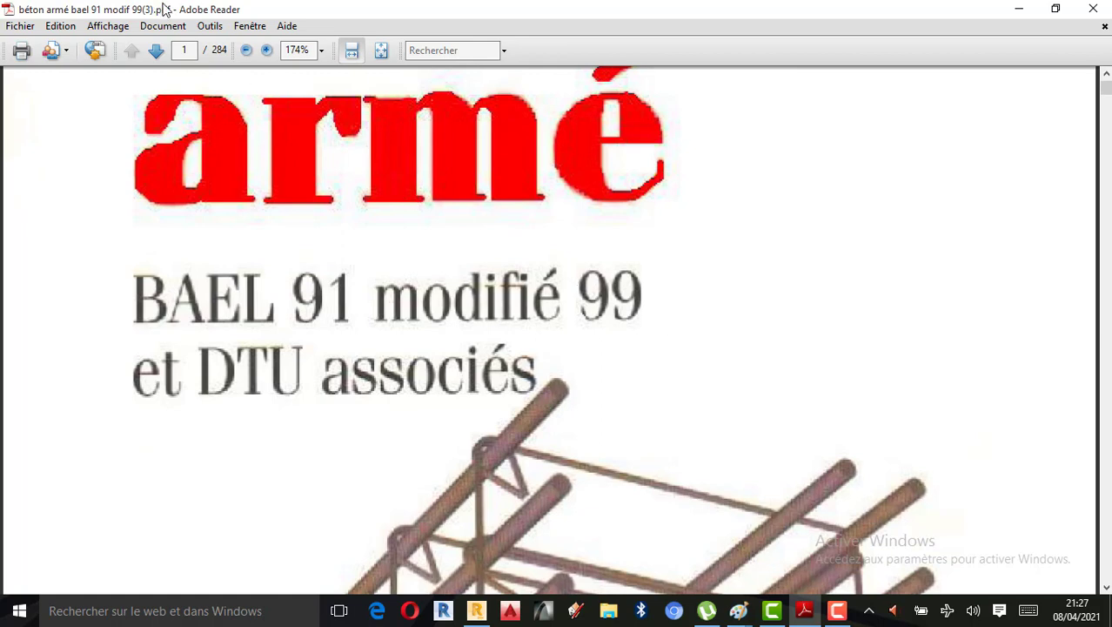
Step: Go to page 22 of the PDF and examine the table of imposed loads by room type
left_click(188, 49)
type("22")
key("Return")
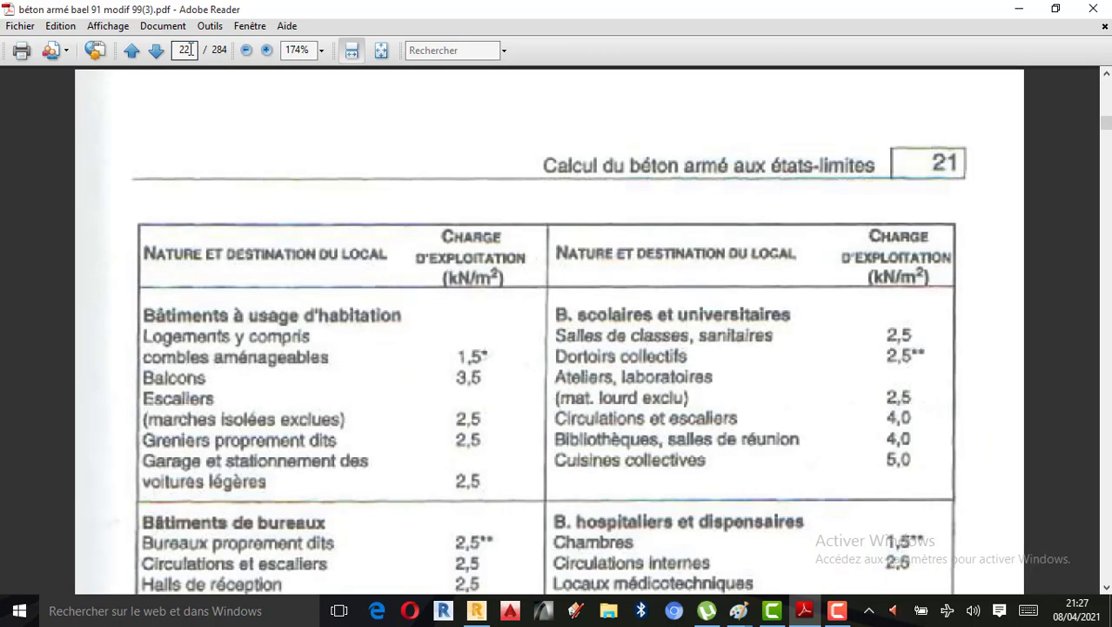
scroll(265, 231, "down", 1)
scroll(266, 232, "down", 1)
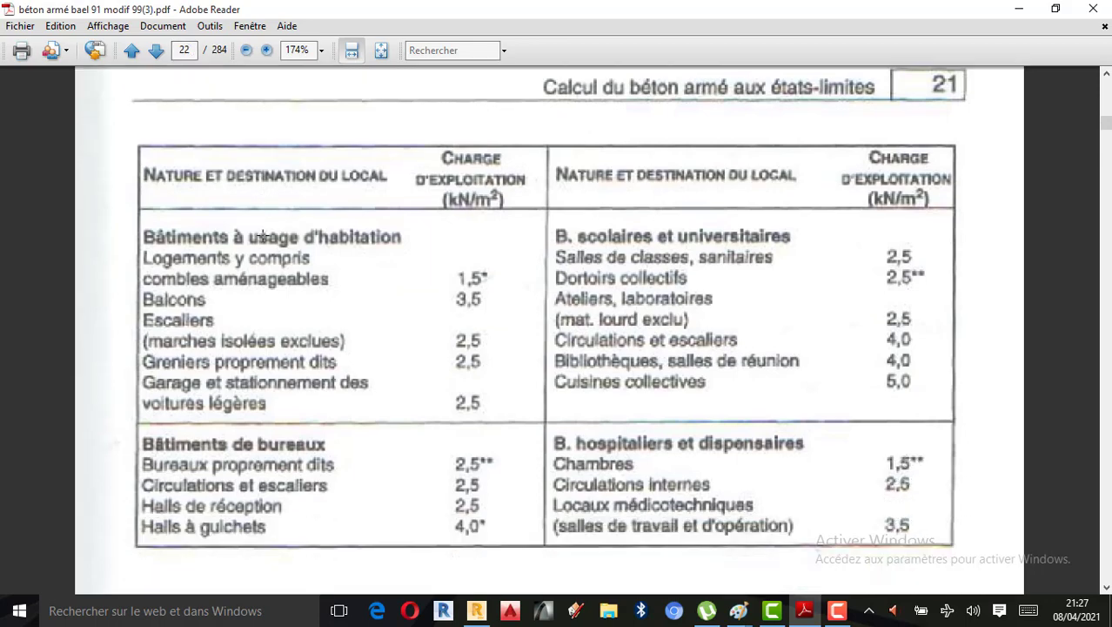
Step: Go back to page 21 and examine the table of permanent actions for materials and floor finishes
scroll(235, 234, "up", 2)
scroll(236, 235, "up", 10)
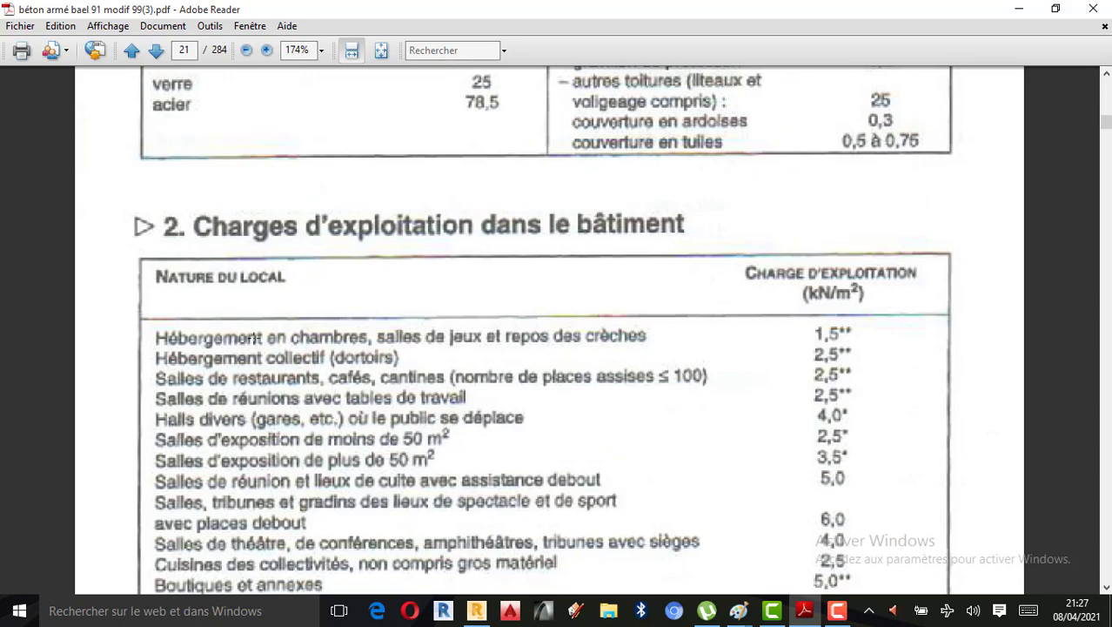
scroll(208, 347, "up", 10)
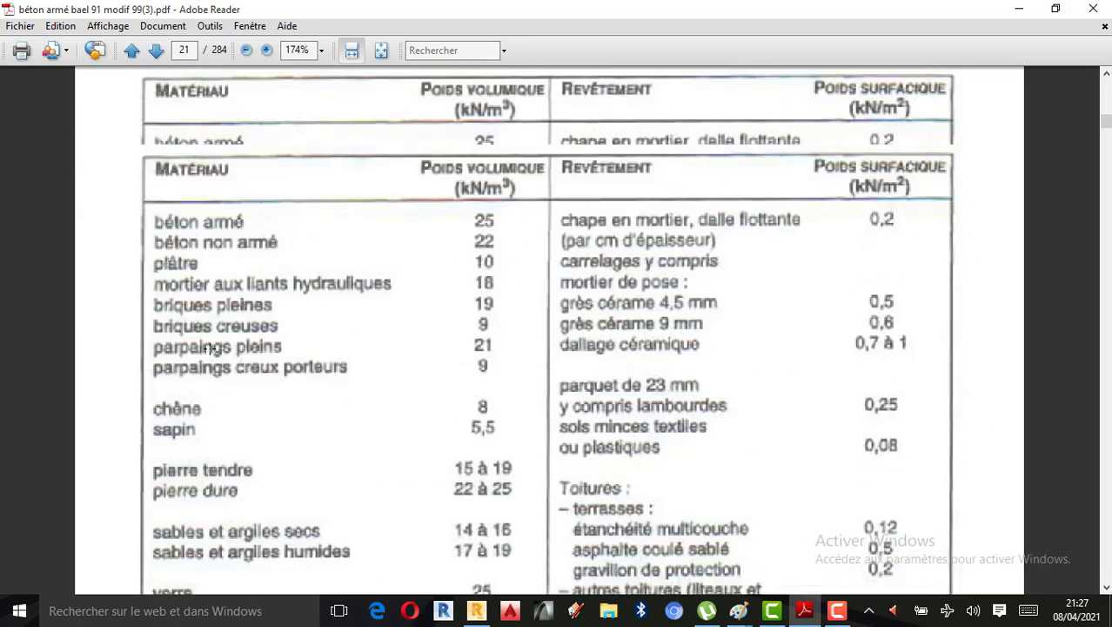
scroll(209, 347, "up", 1)
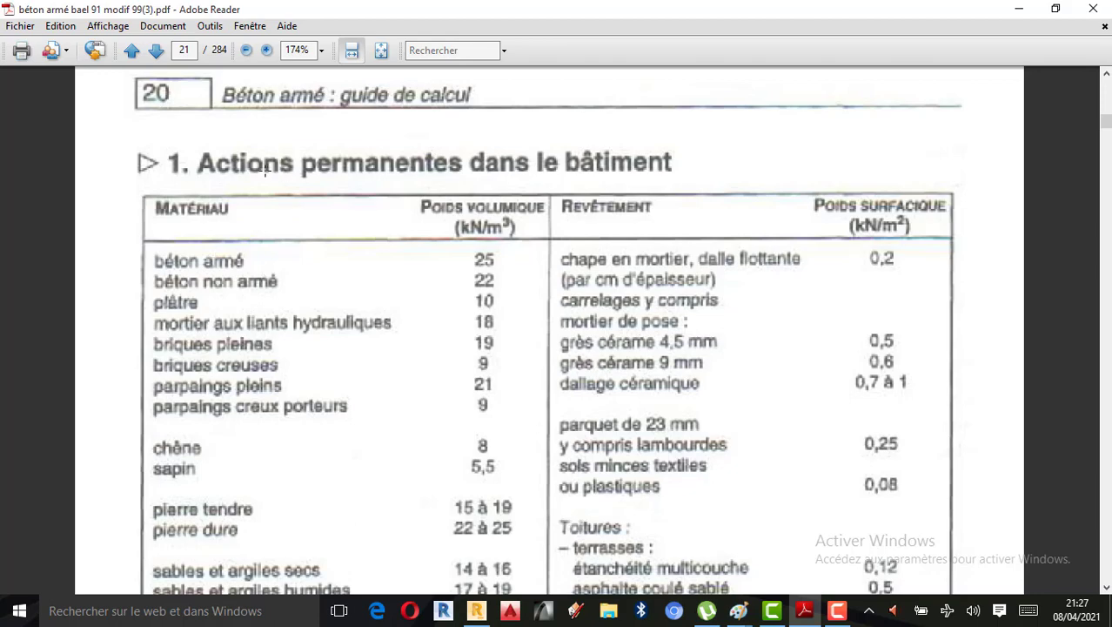
scroll(444, 248, "down", 6)
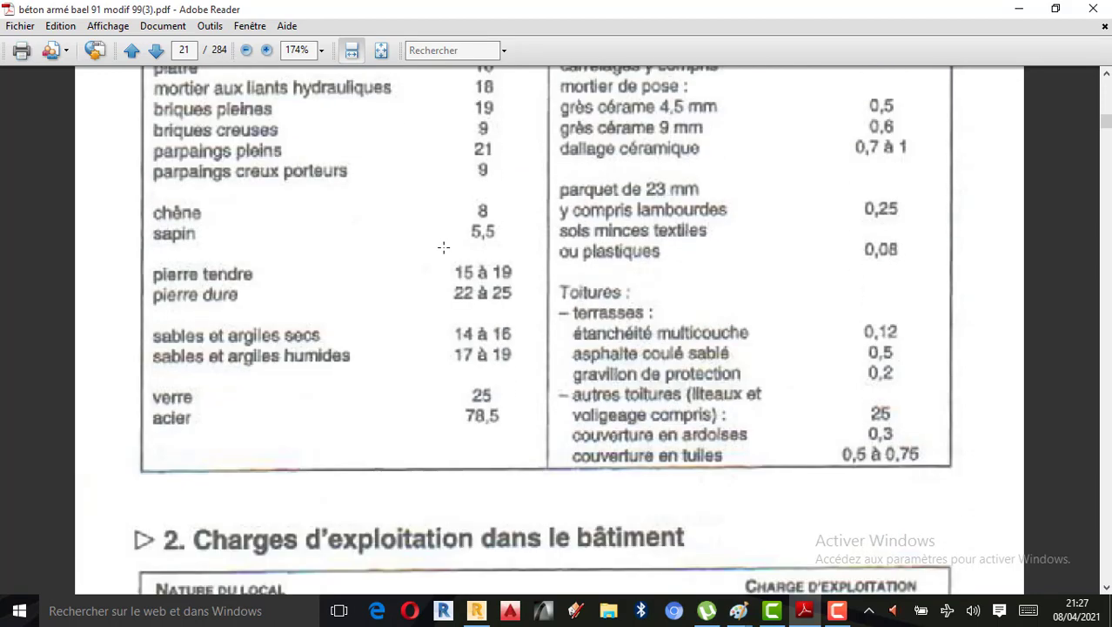
Step: Look through the imposed load tables again and read the value for residential stairs on page 22
scroll(444, 248, "down", 15)
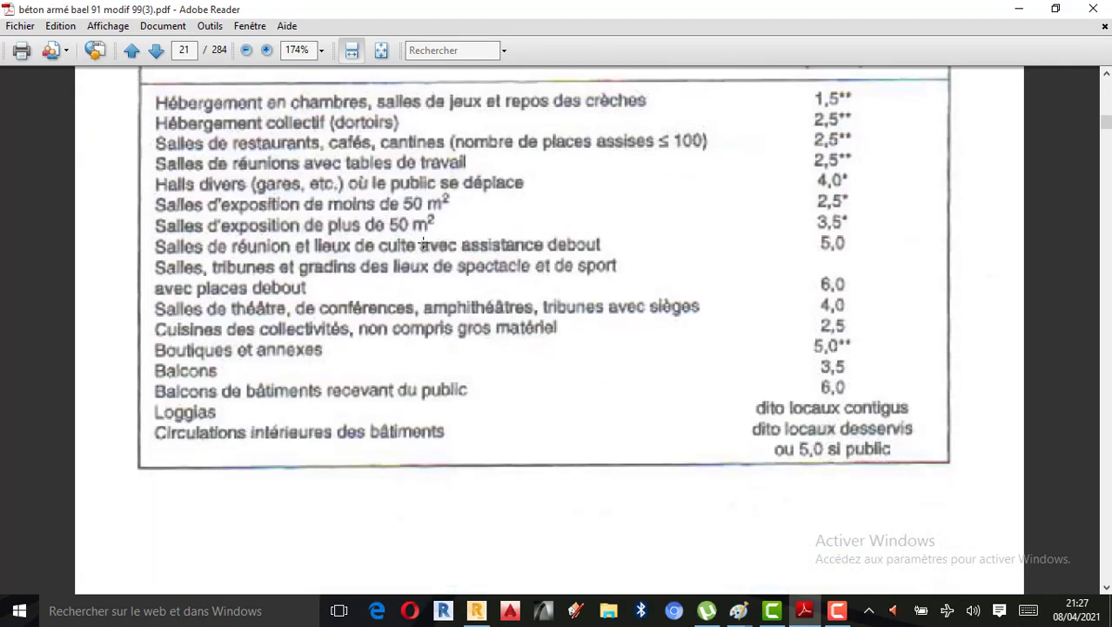
scroll(422, 245, "down", 16)
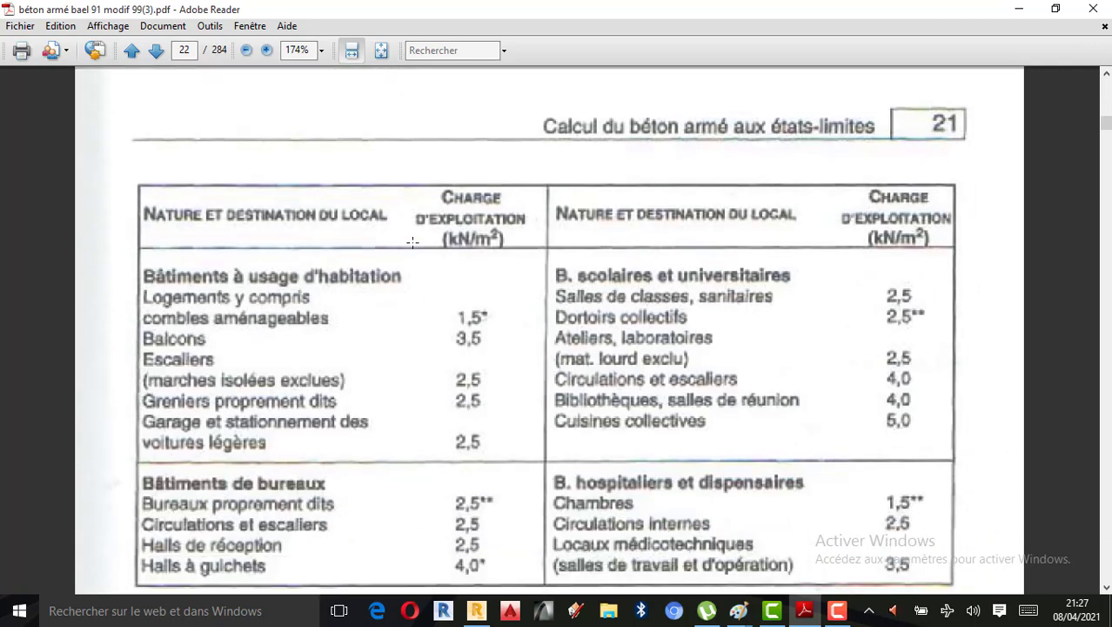
scroll(413, 242, "down", 2)
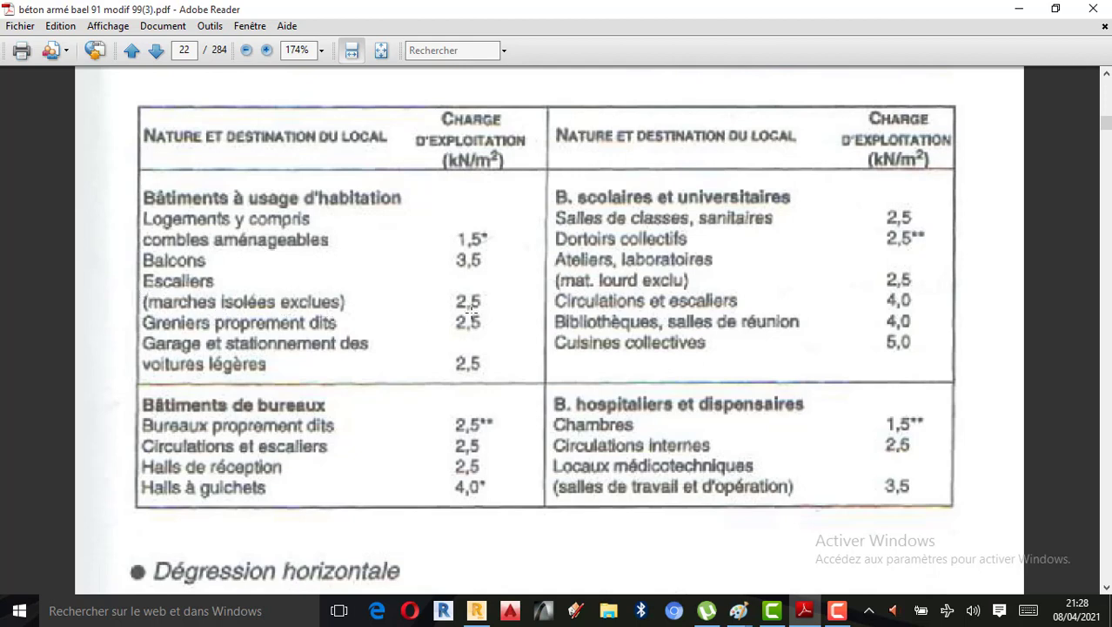
left_click_drag(448, 288, 493, 315)
left_click(532, 281)
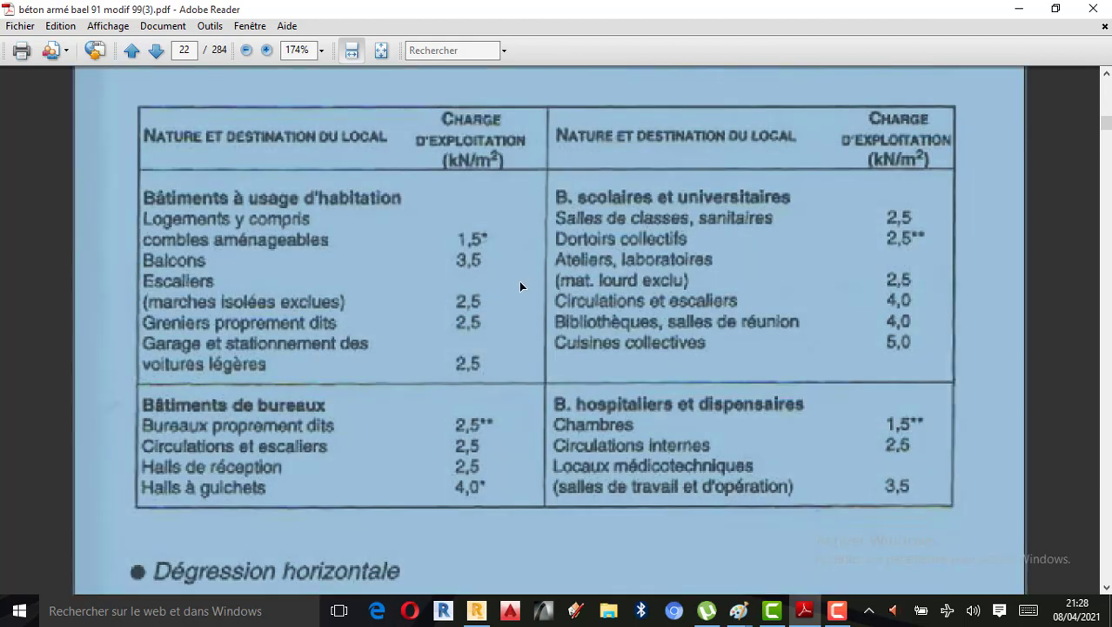
left_click(519, 280)
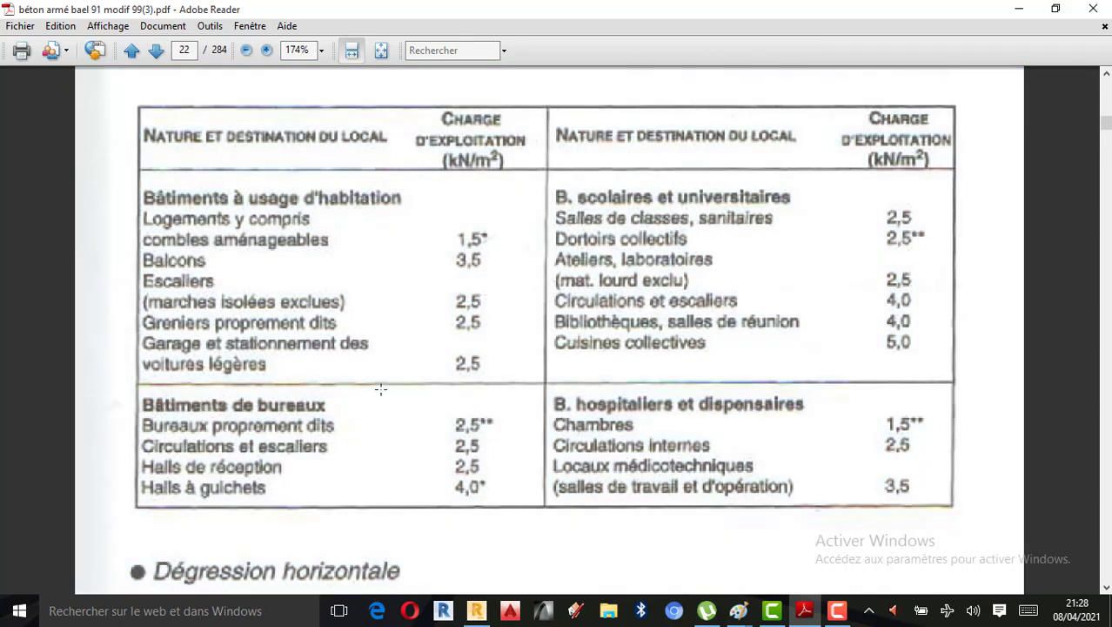
Step: Switch back to Robot Structural Analysis and set the Z value of the uniform surface load to -2.5 kPa using the calculator
left_click(476, 610)
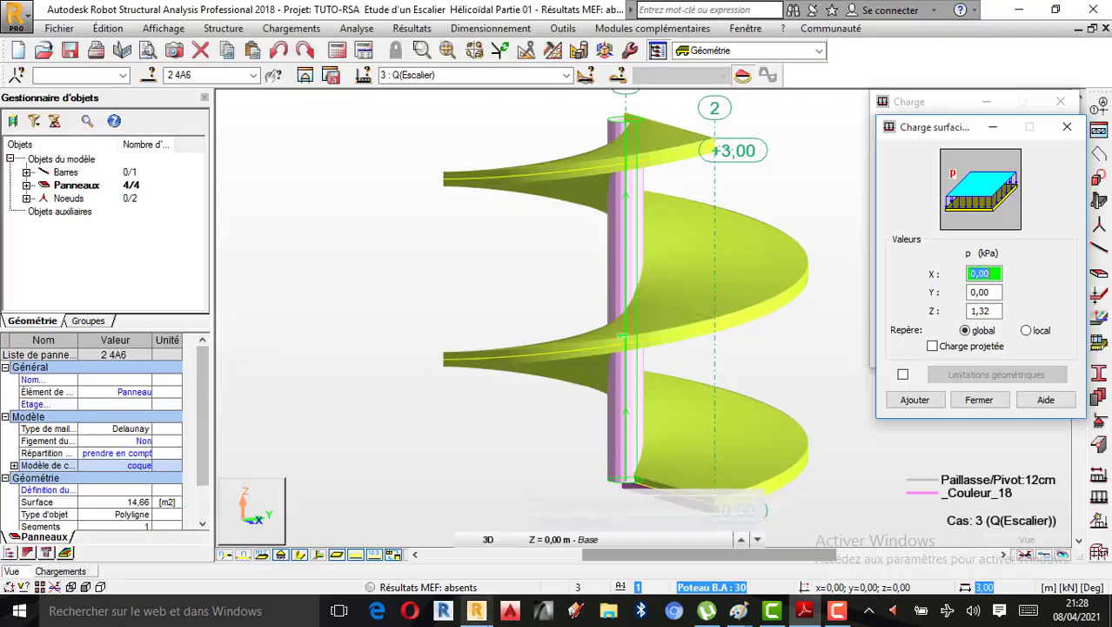
double_click(991, 312)
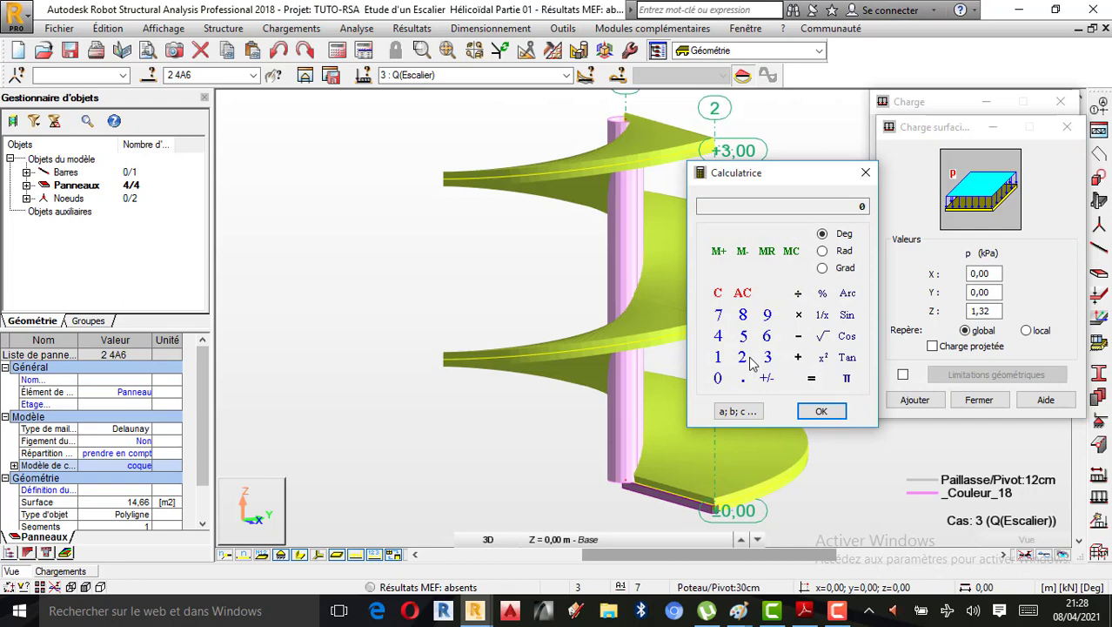
left_click(750, 360)
left_click(744, 380)
left_click(745, 338)
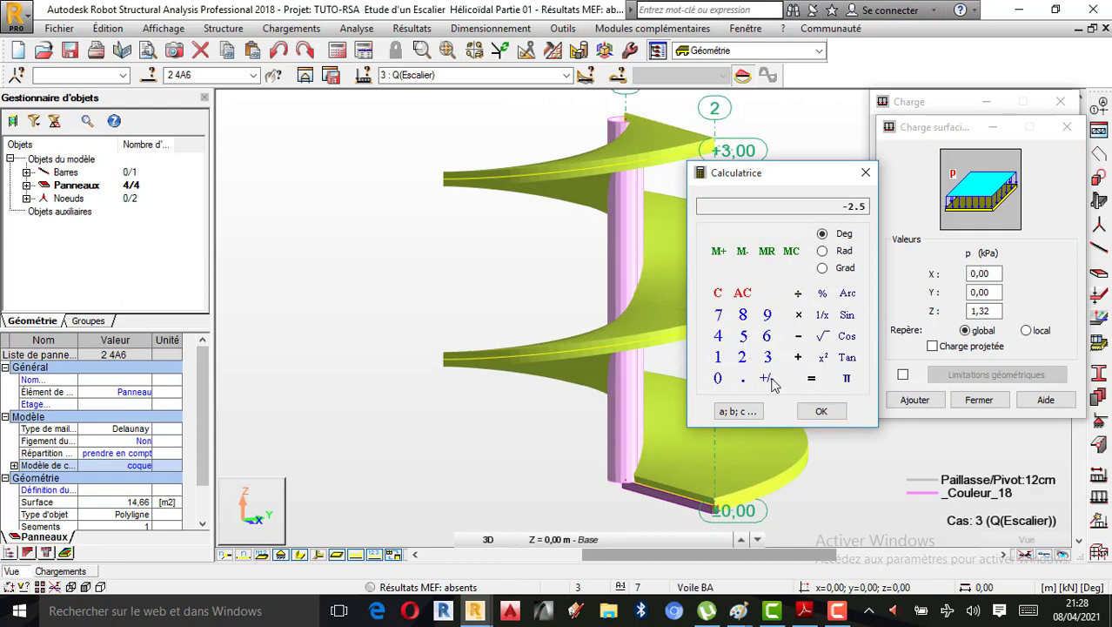
left_click(827, 412)
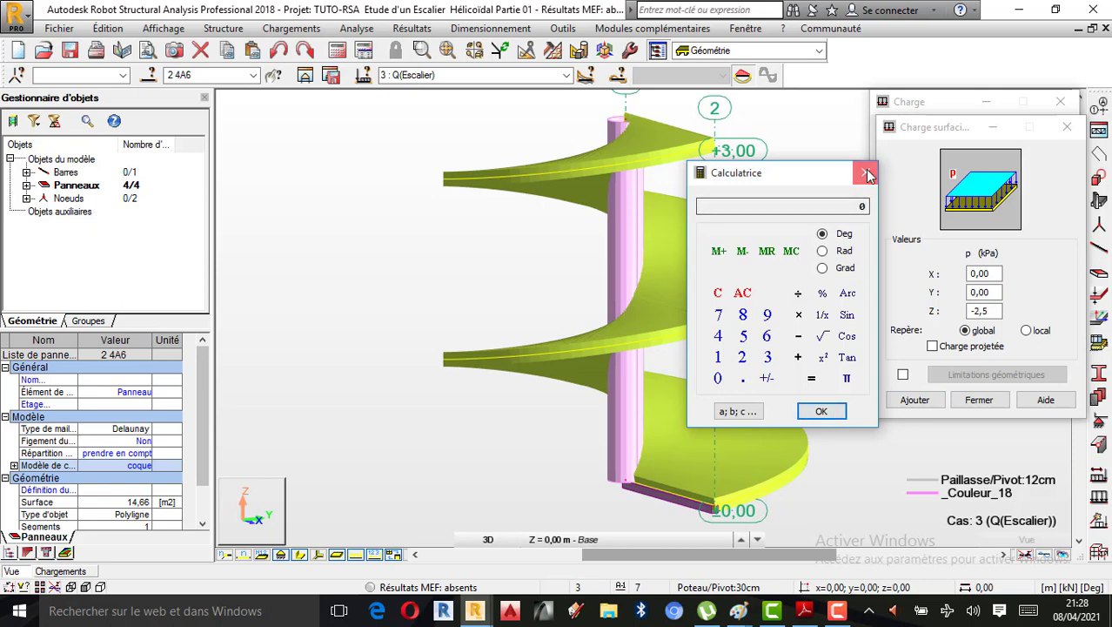
left_click(867, 174)
Step: Add the uniform load, apply it to panels 2 4A6, close the load definition and deselect the panels
left_click(918, 403)
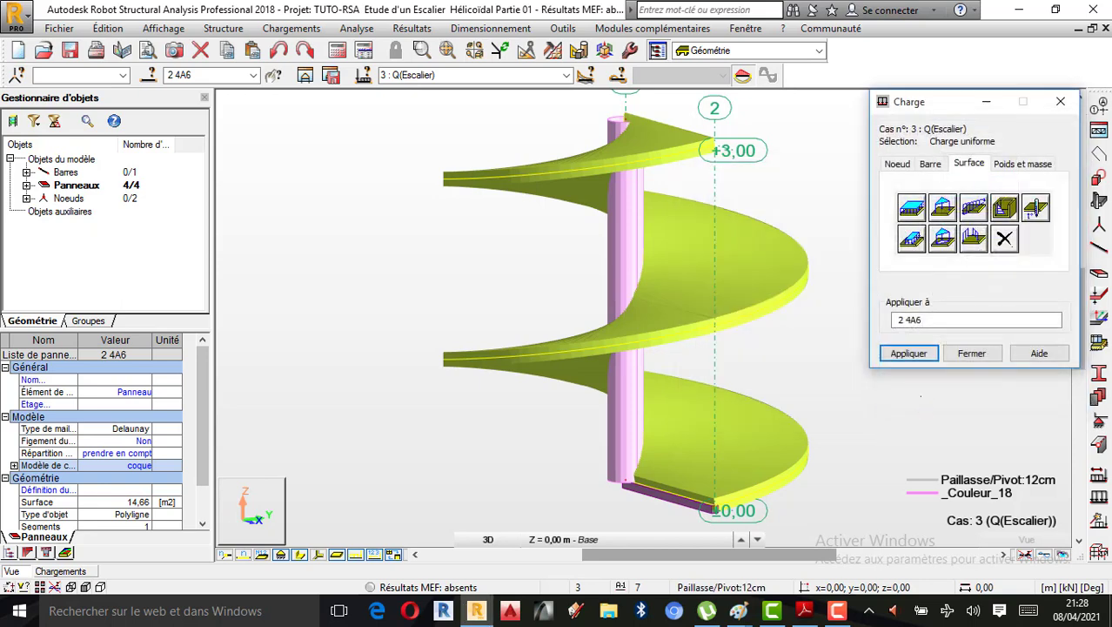
left_click(906, 353)
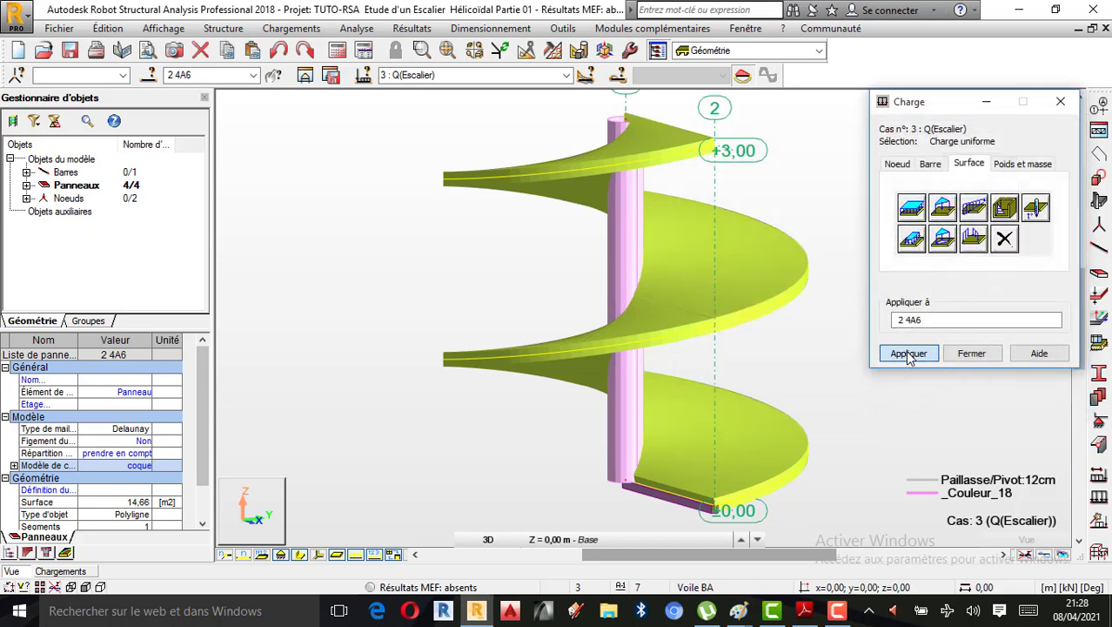
left_click(972, 353)
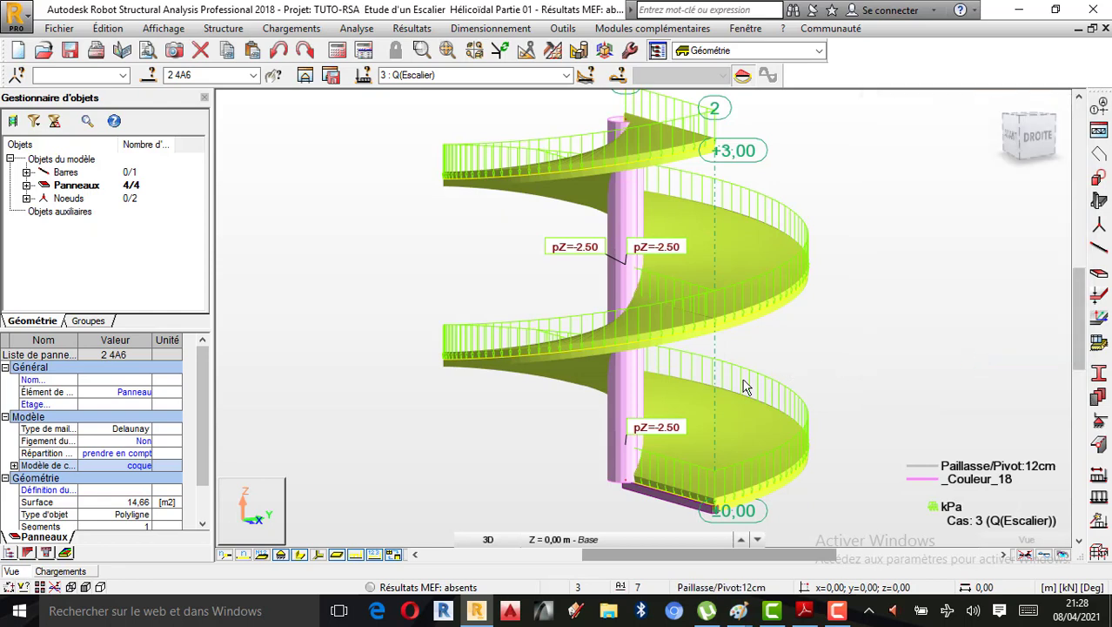
left_click(900, 315)
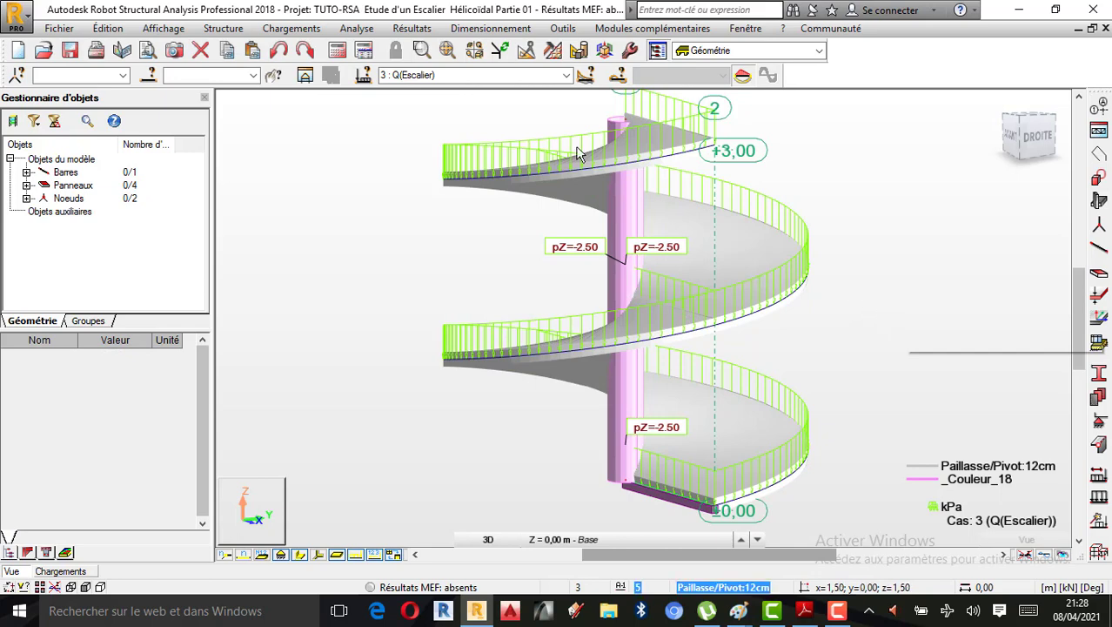
Step: Review the loads of the Poids Propre and Revetement cases on the model, ending with Q(Escalier) active again
left_click(566, 76)
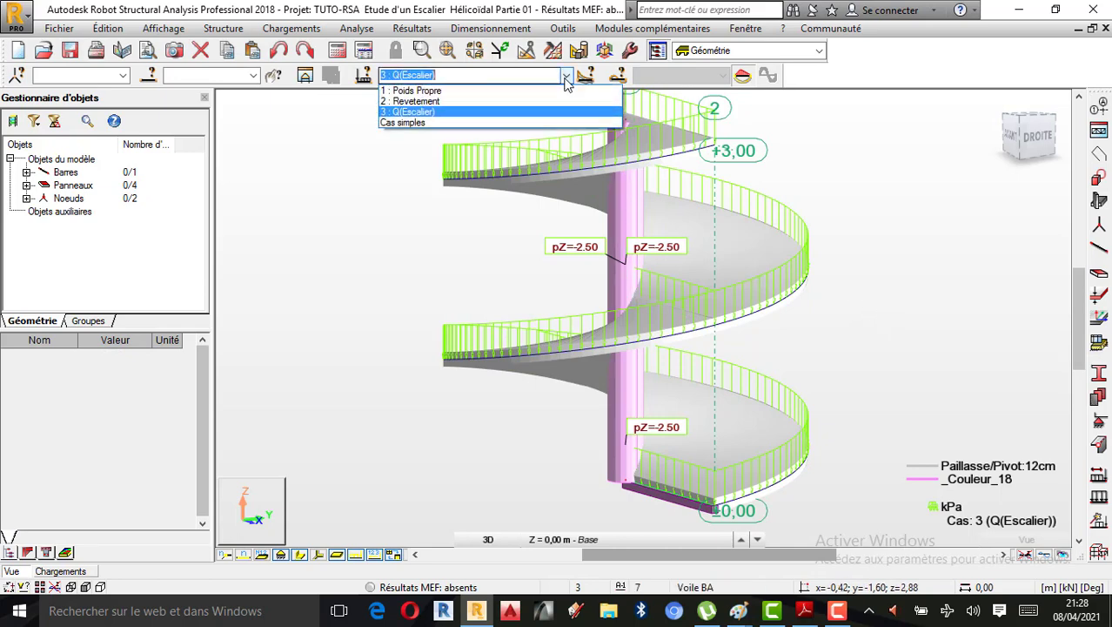
left_click(482, 92)
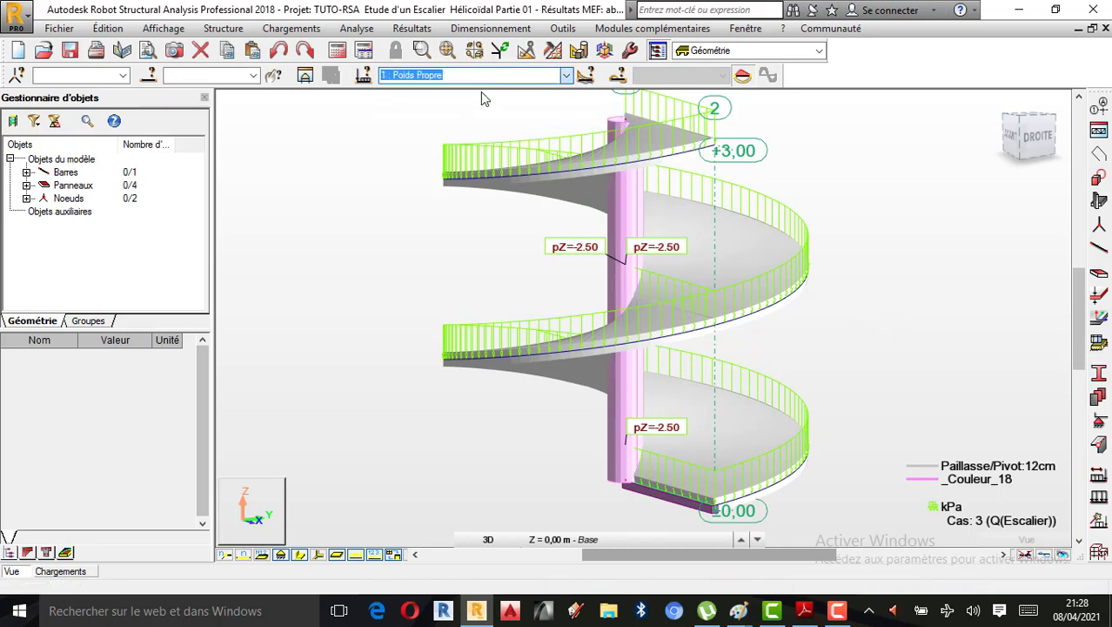
left_click(566, 76)
left_click(426, 103)
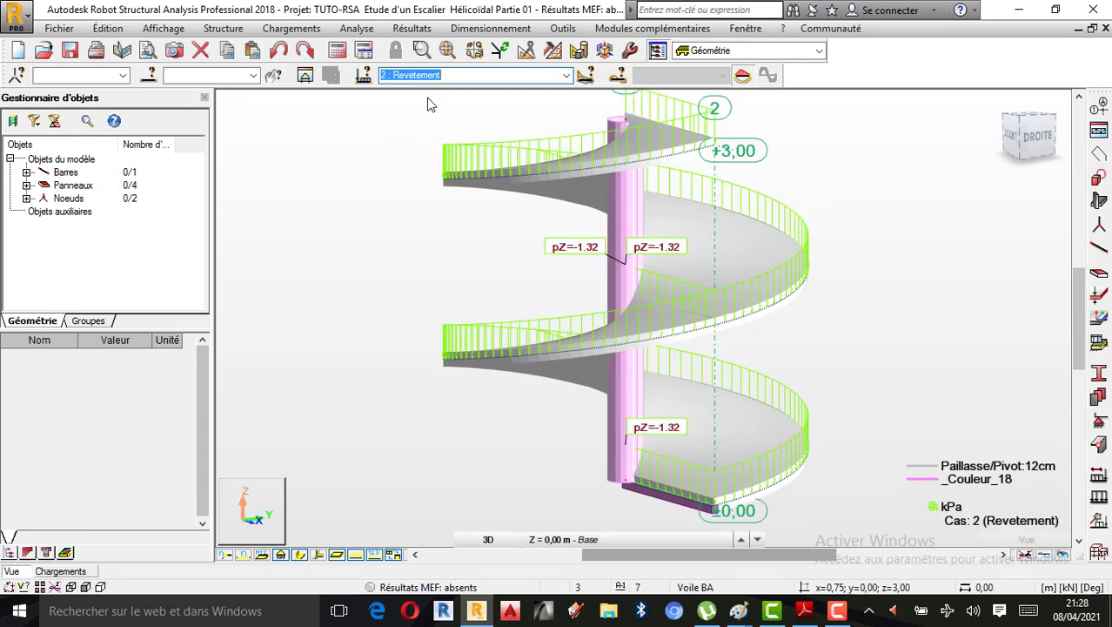
left_click(566, 77)
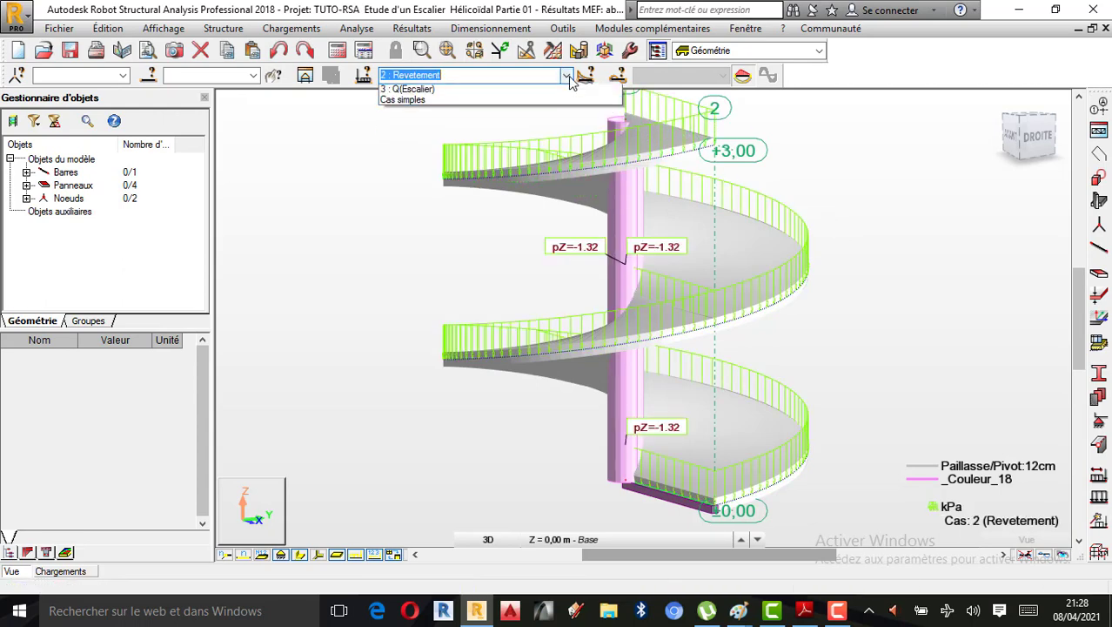
left_click(453, 112)
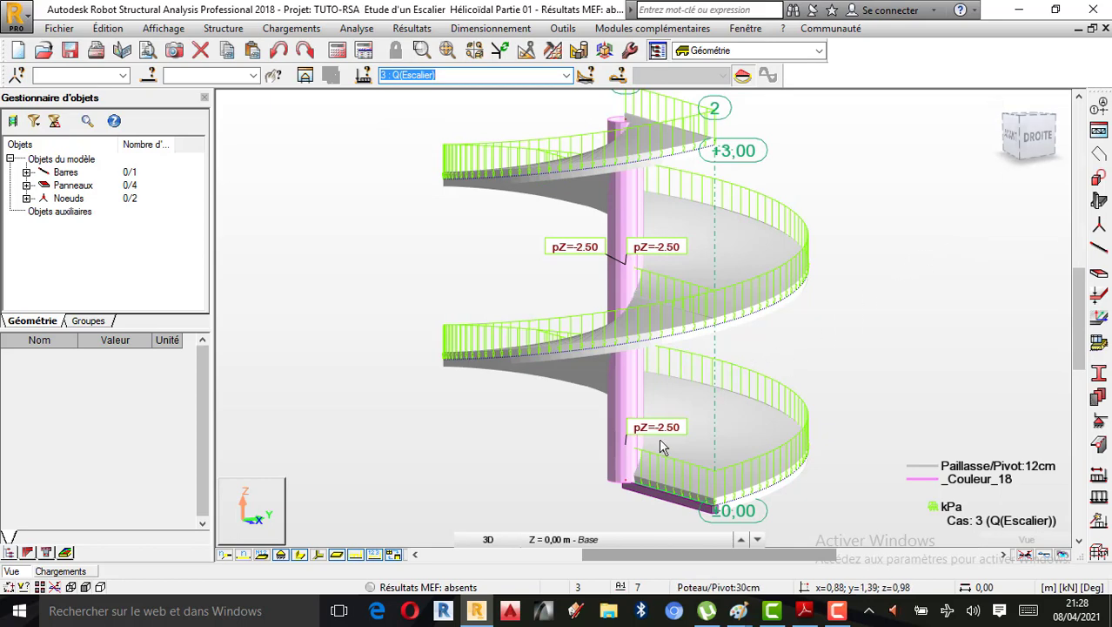
Step: Open the automatic load combinations and choose BAEL 91 as the combination standard
scroll(723, 409, "down", 1)
scroll(842, 314, "up", 2)
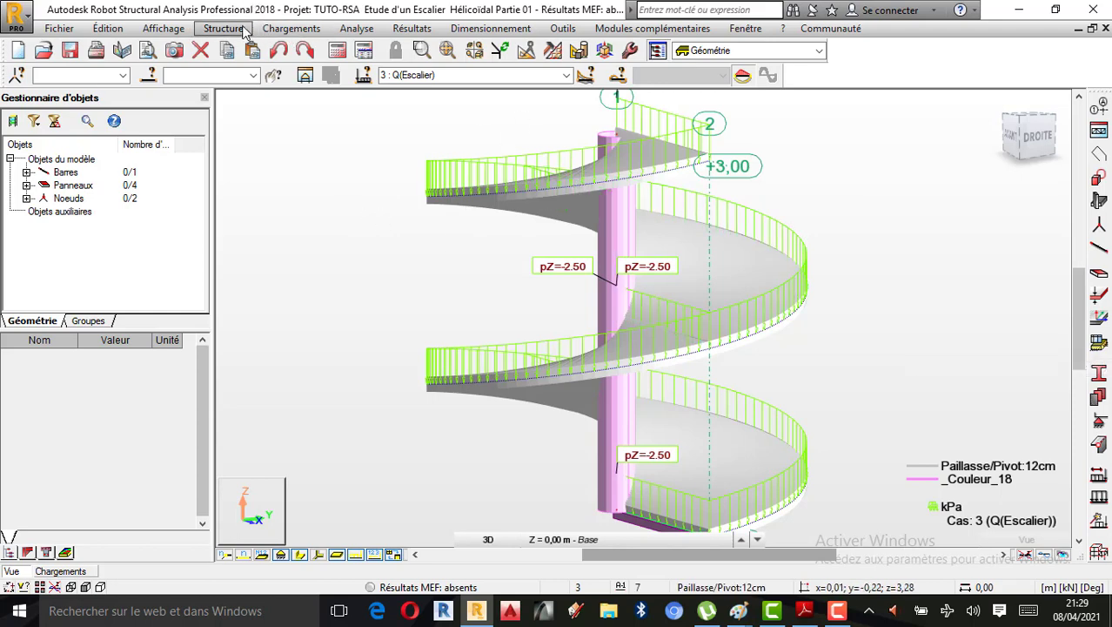
left_click(279, 32)
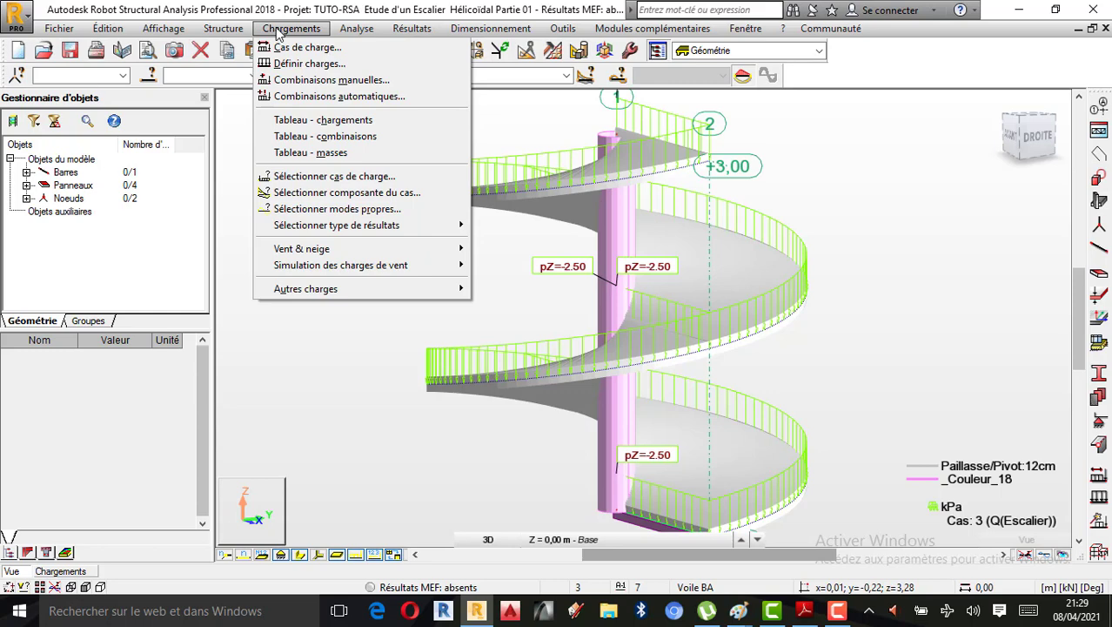
left_click(333, 97)
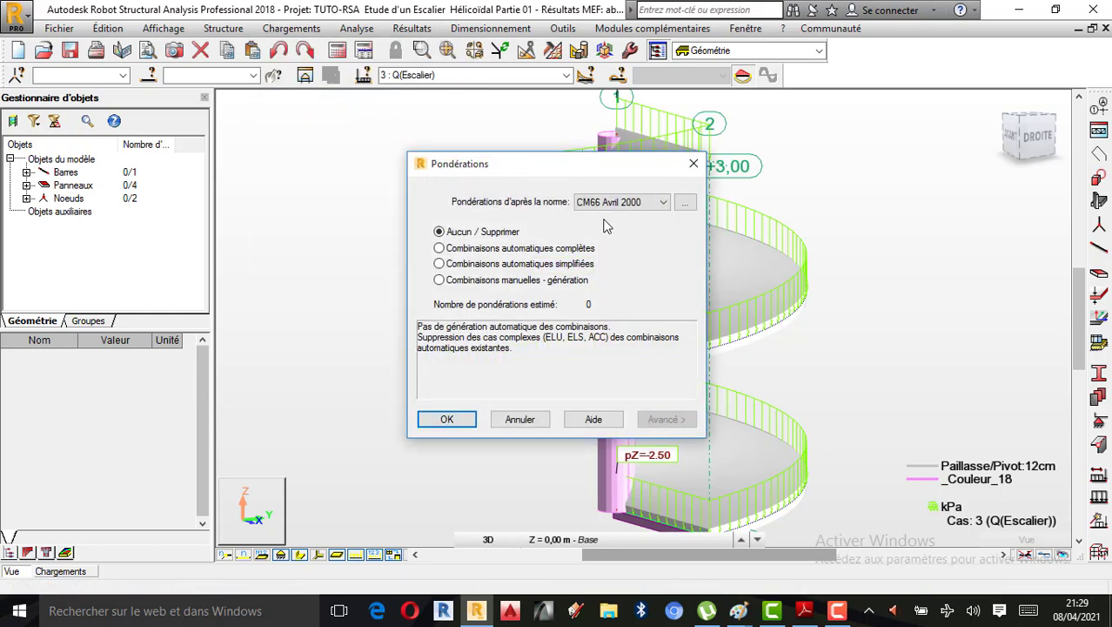
left_click(663, 204)
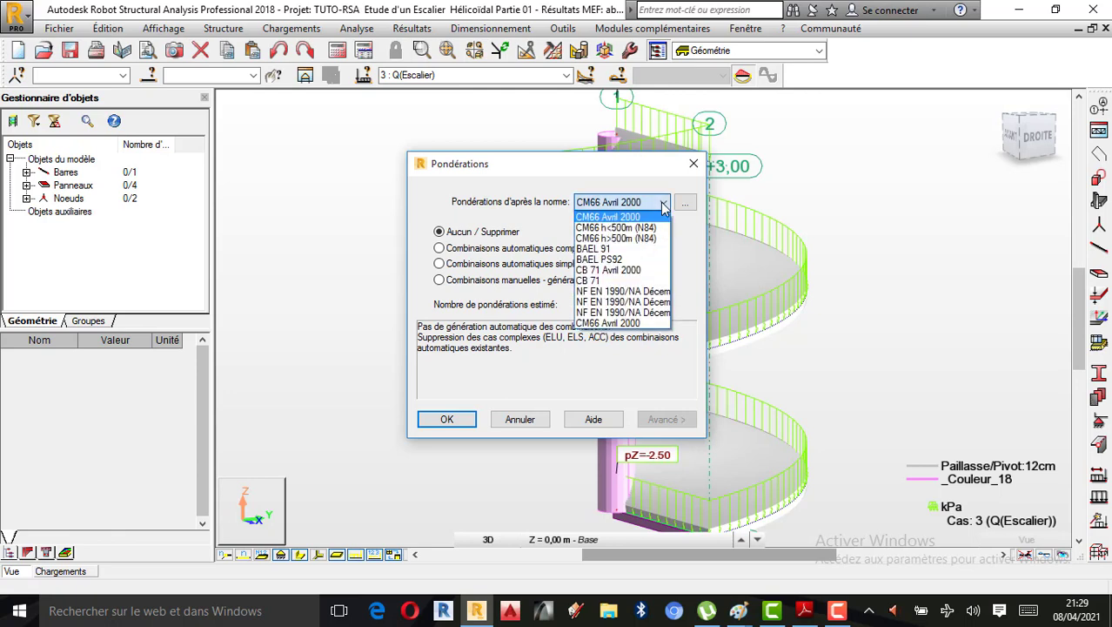
left_click(601, 249)
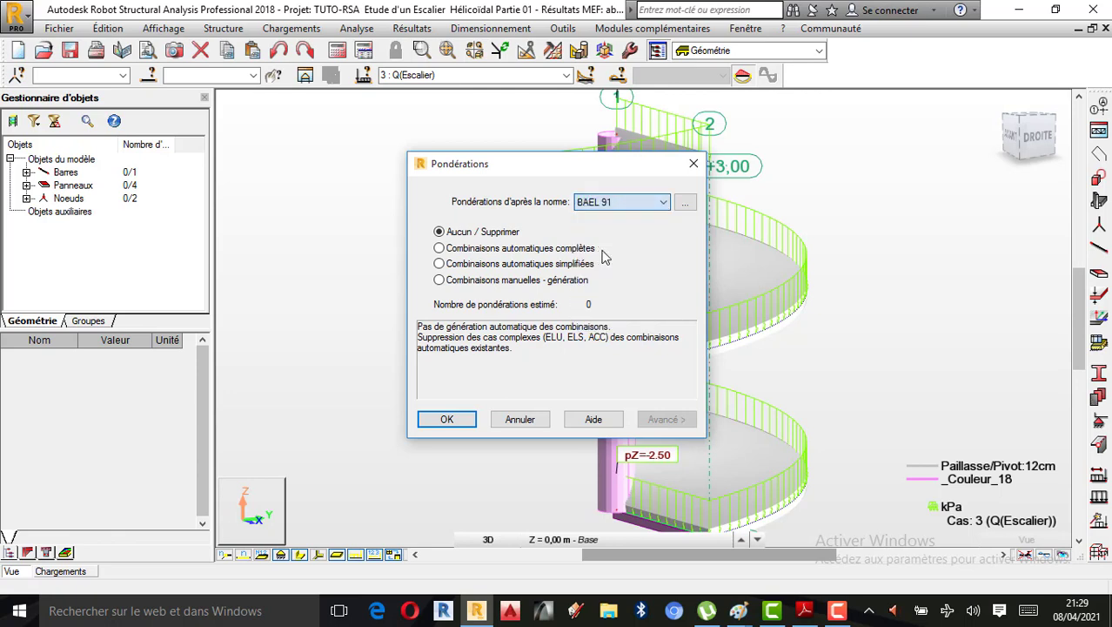
Step: Accept the BAEL 91 standard and create manual ELU combination 4 named Elu, containing Poids Propre, Revetement and Q(Escalier) with automatic coefficients
left_click(446, 419)
left_click(310, 33)
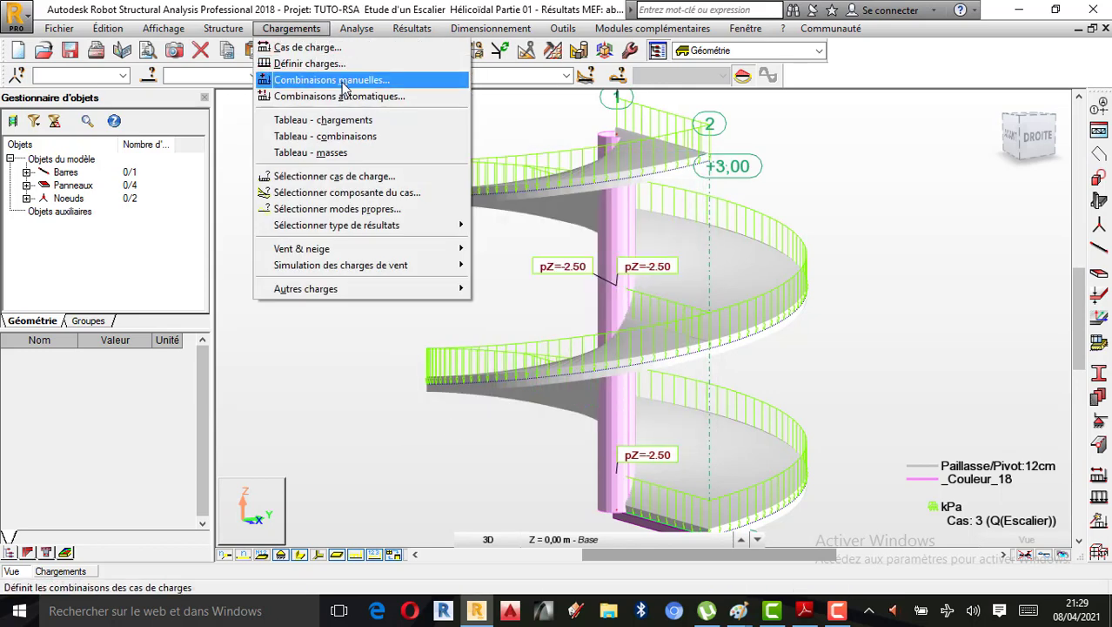
left_click(345, 80)
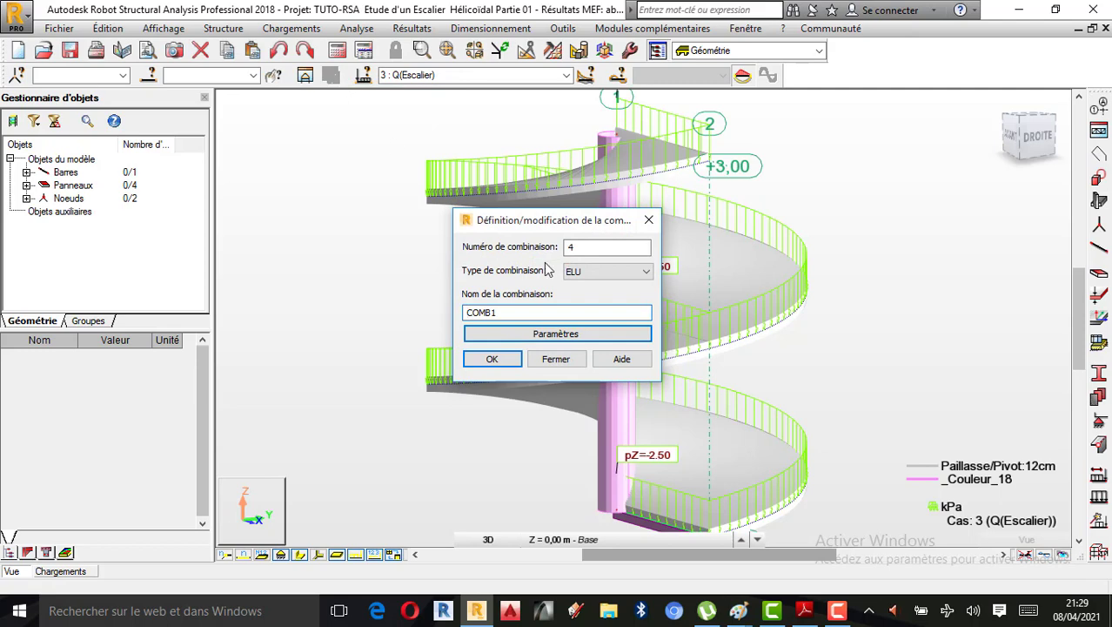
left_click_drag(521, 312, 394, 303)
type("Elu")
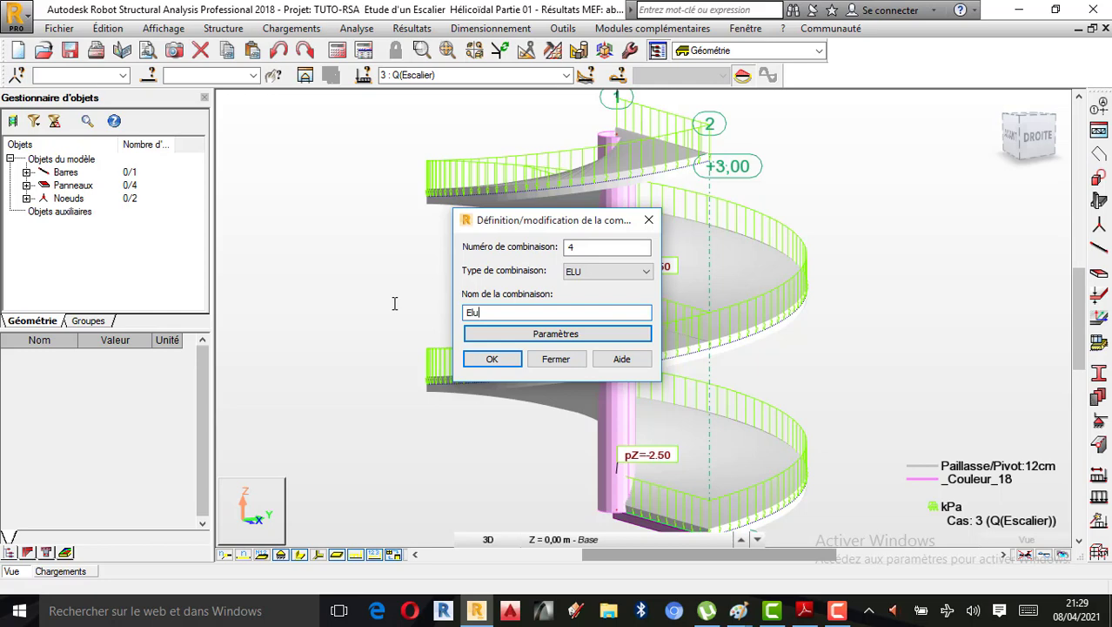
left_click(493, 360)
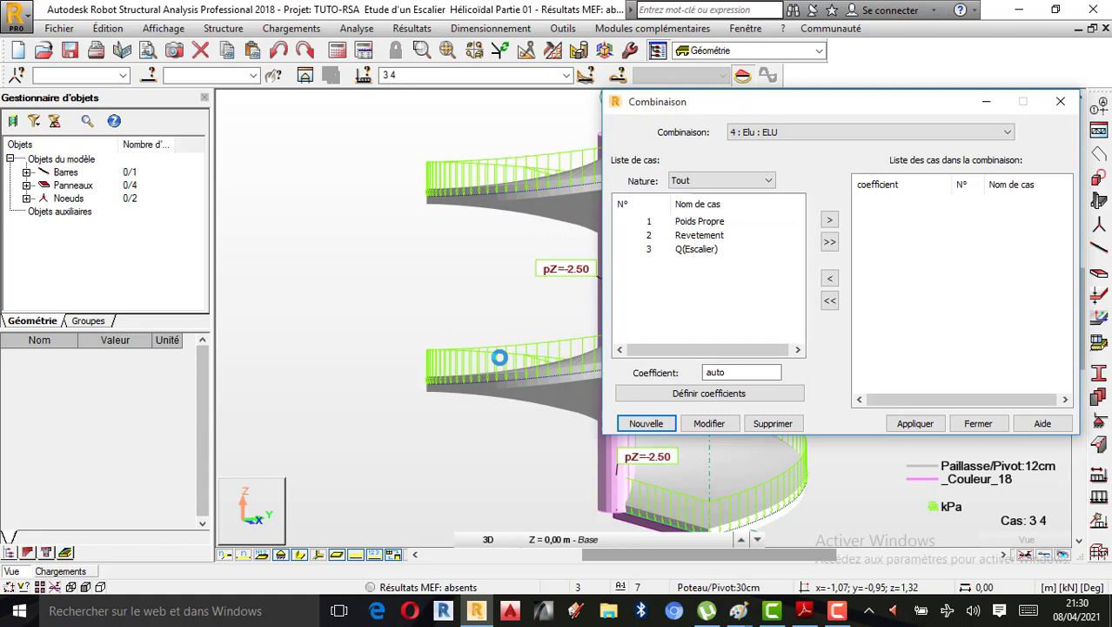
left_click(830, 243)
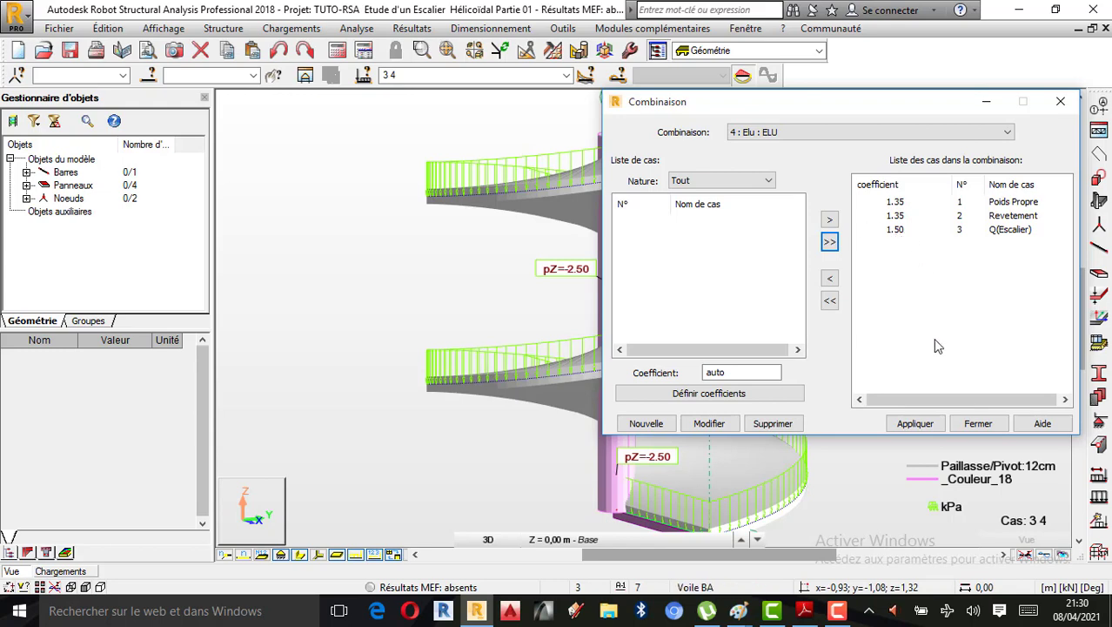
left_click(912, 425)
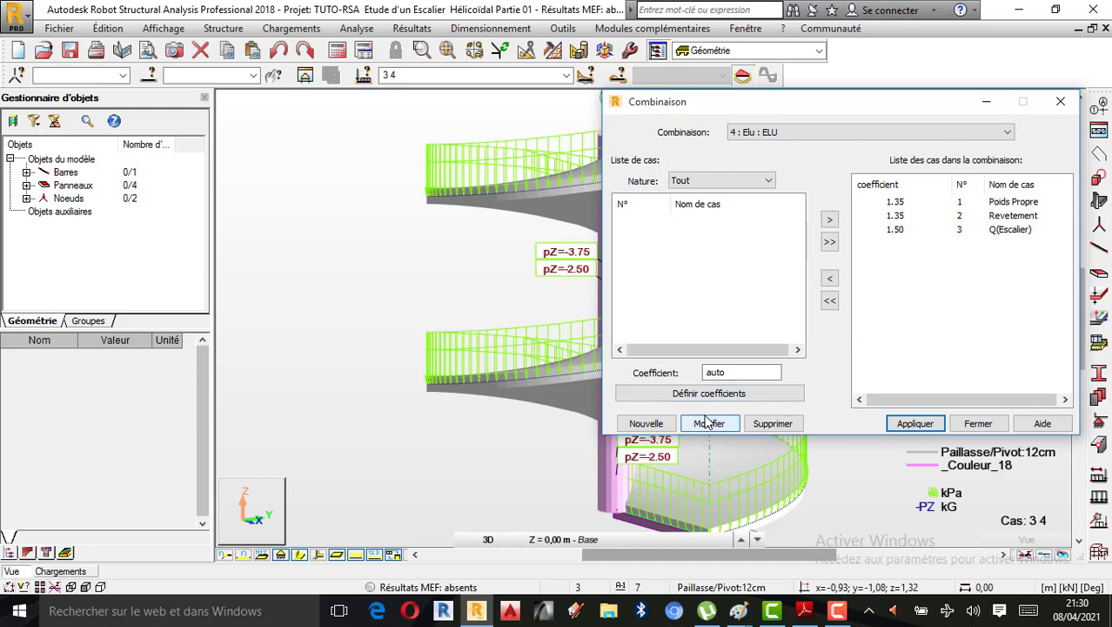
Step: Create a new combination number 5 of type ELS named Els
left_click(649, 424)
left_click(891, 239)
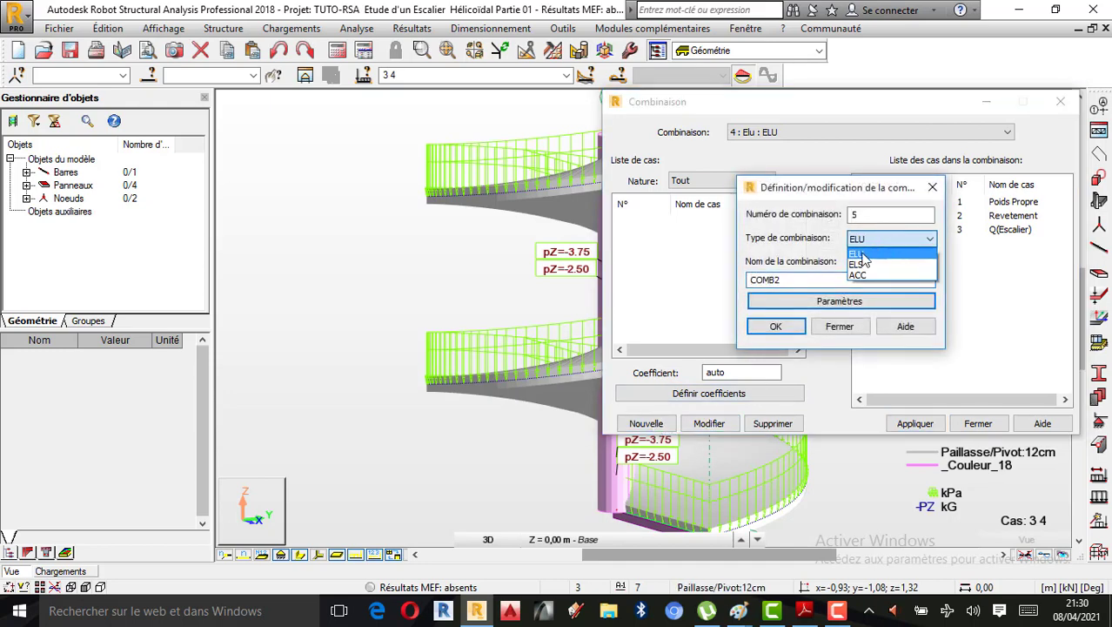
left_click(871, 252)
left_click_drag(809, 275, 711, 278)
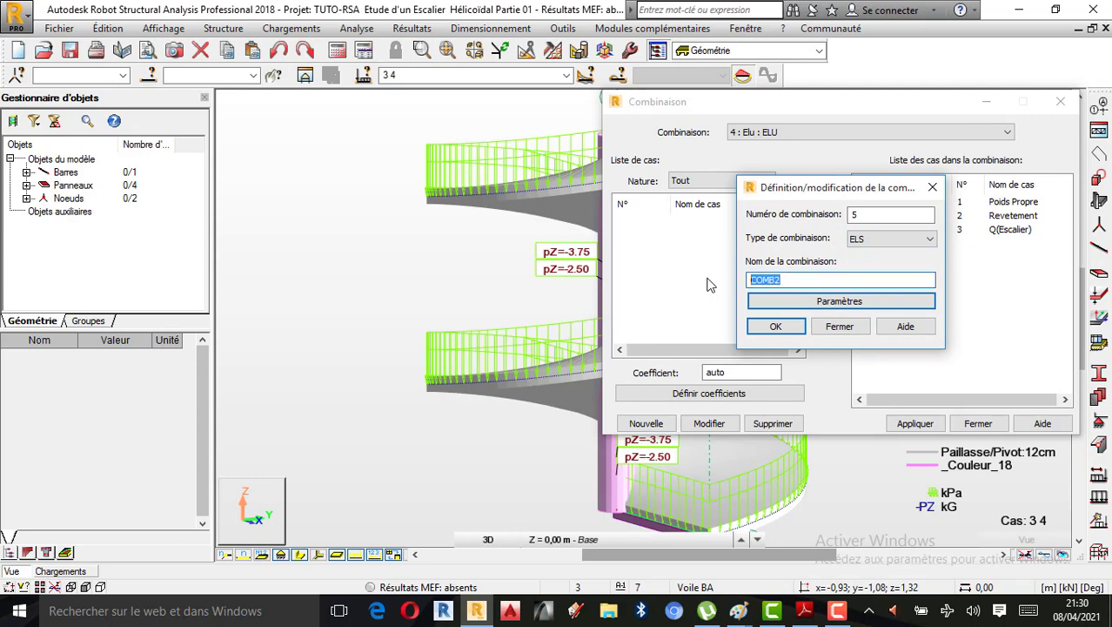
type("Els")
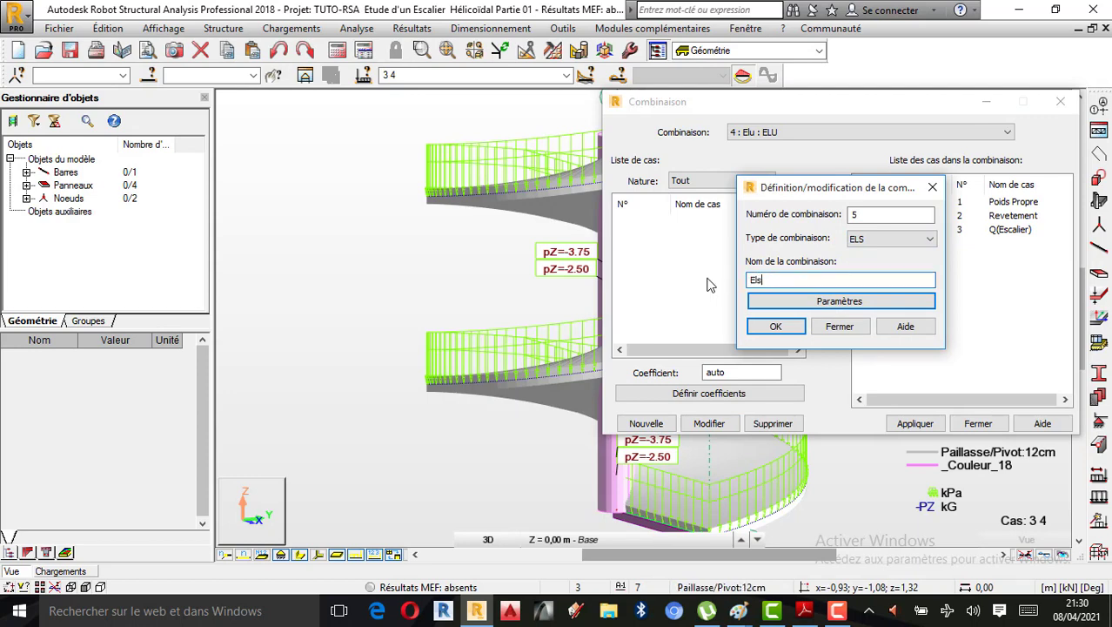
left_click(775, 327)
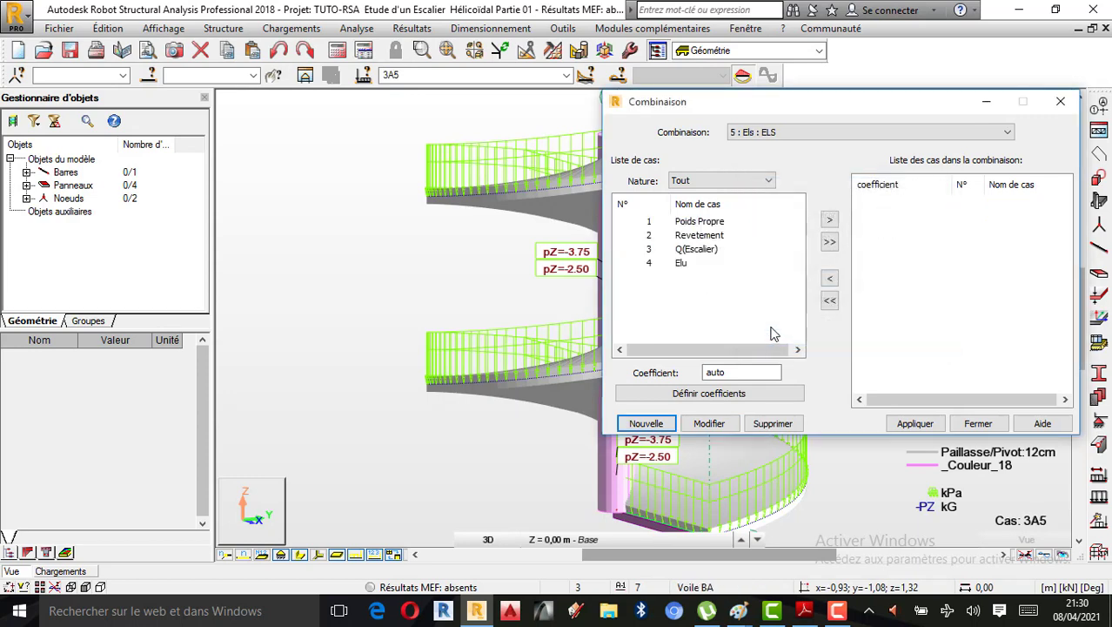
Step: Include Poids Propre, Revetement and Q(Escalier) in the Els combination, leave out Elu, apply it and close the combination definition
left_click(829, 246)
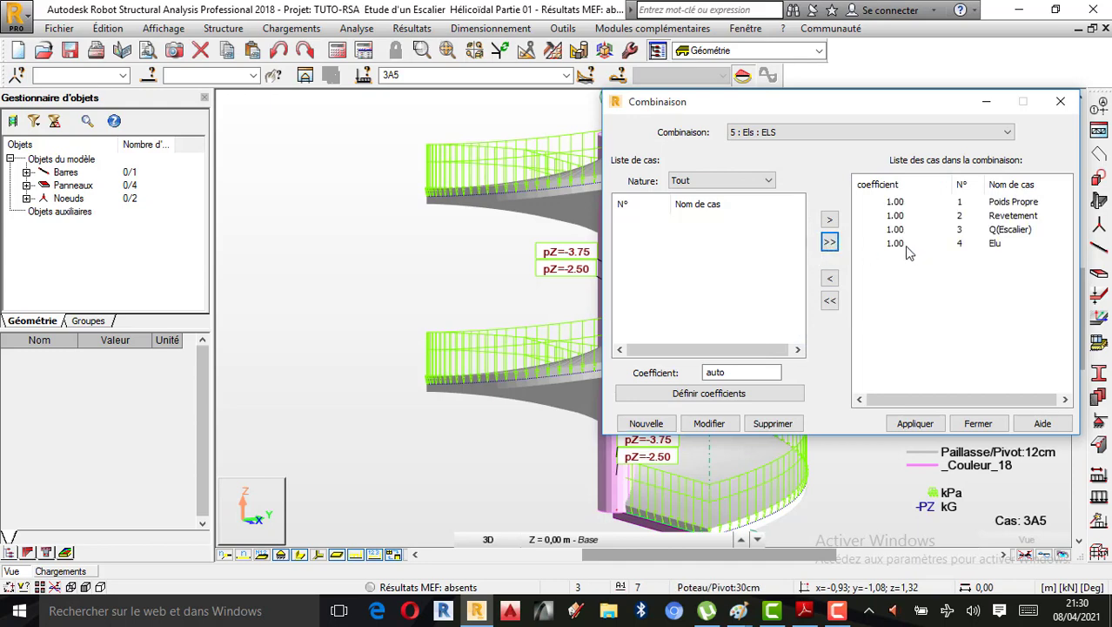
left_click(902, 244)
left_click(830, 278)
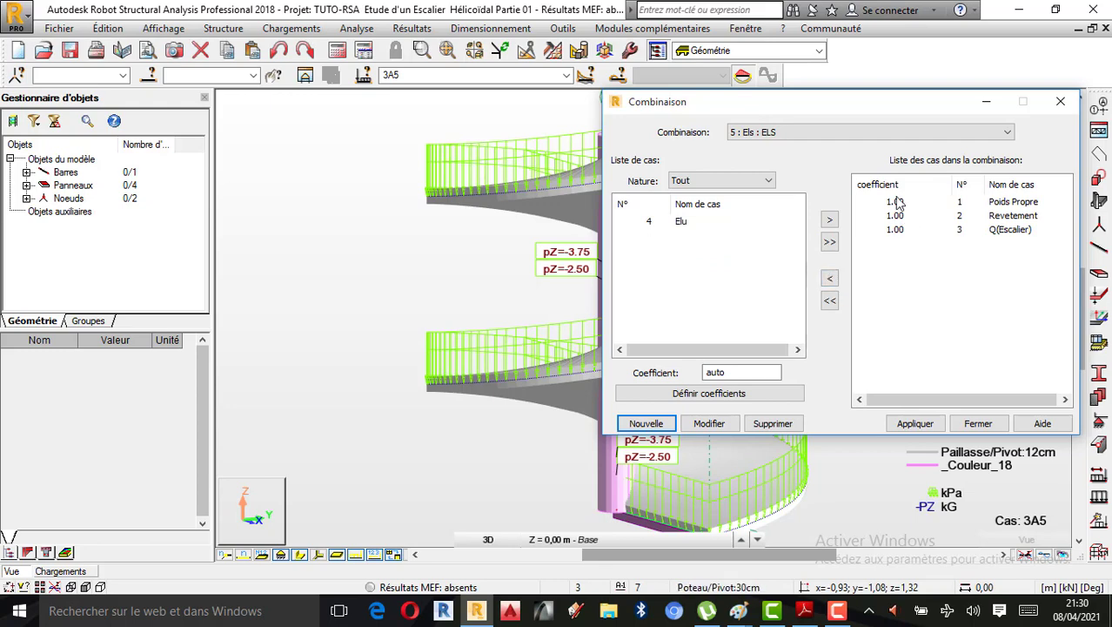
left_click(914, 425)
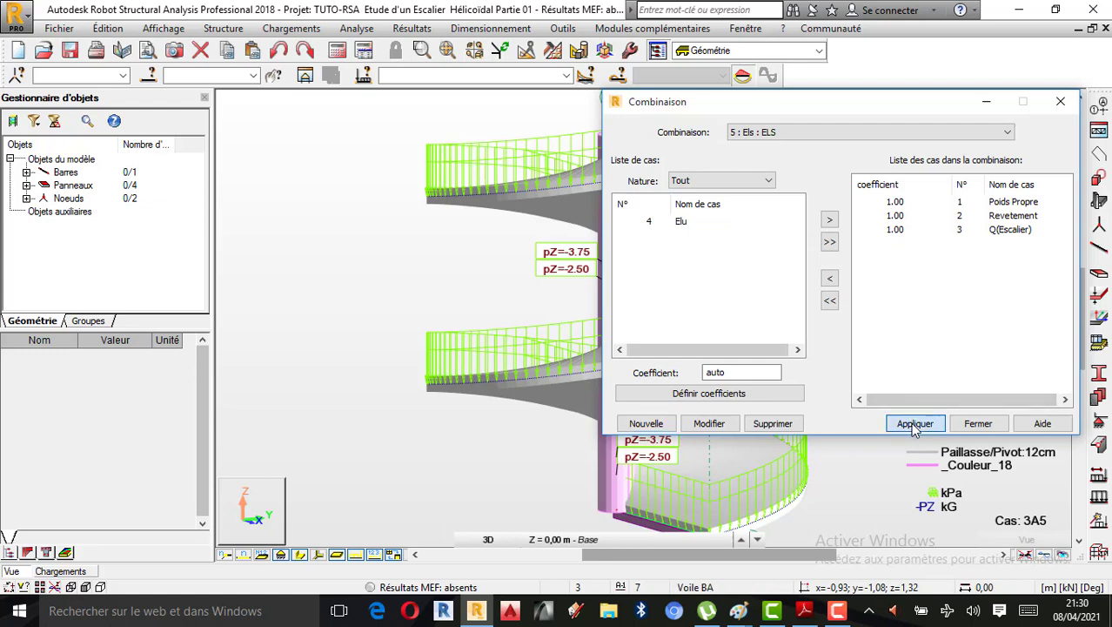
left_click(978, 424)
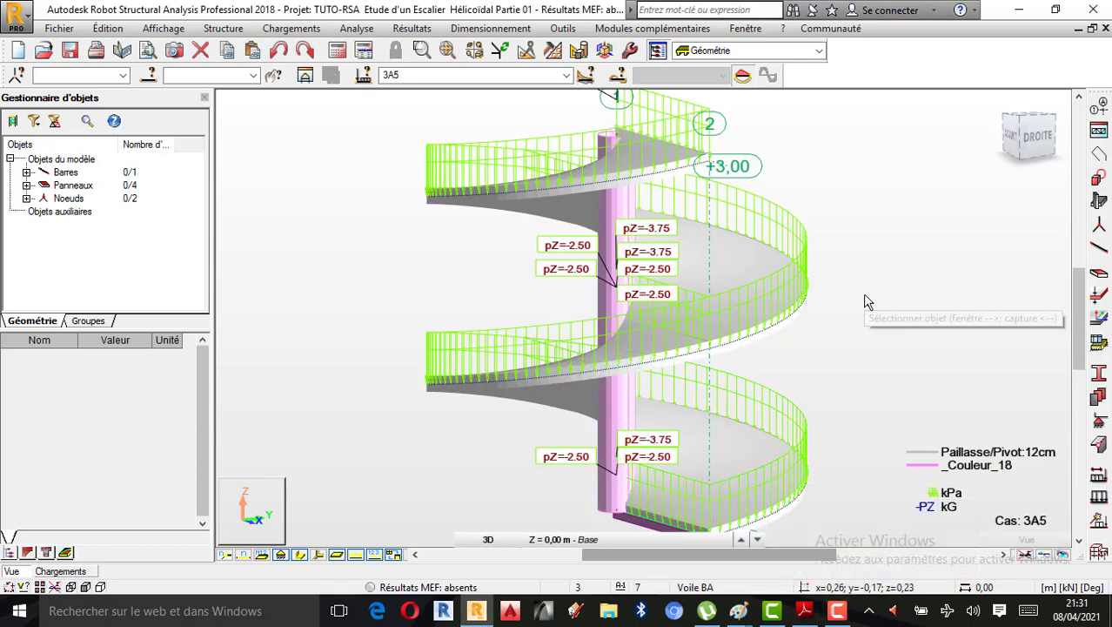
right_click(801, 264)
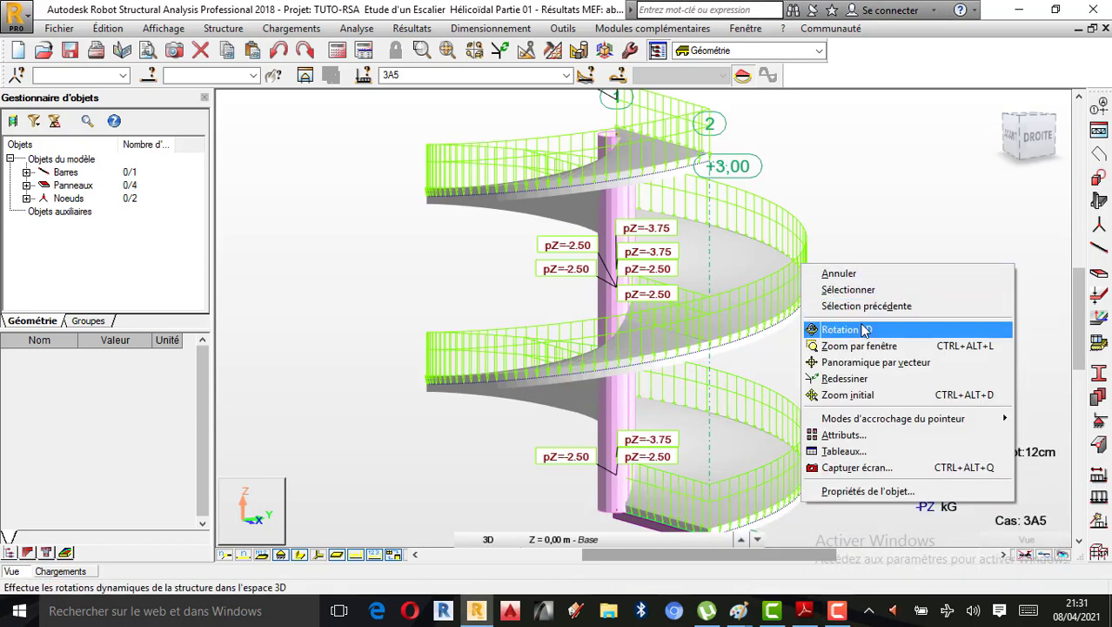
left_click(854, 334)
left_click_drag(745, 348, 763, 363)
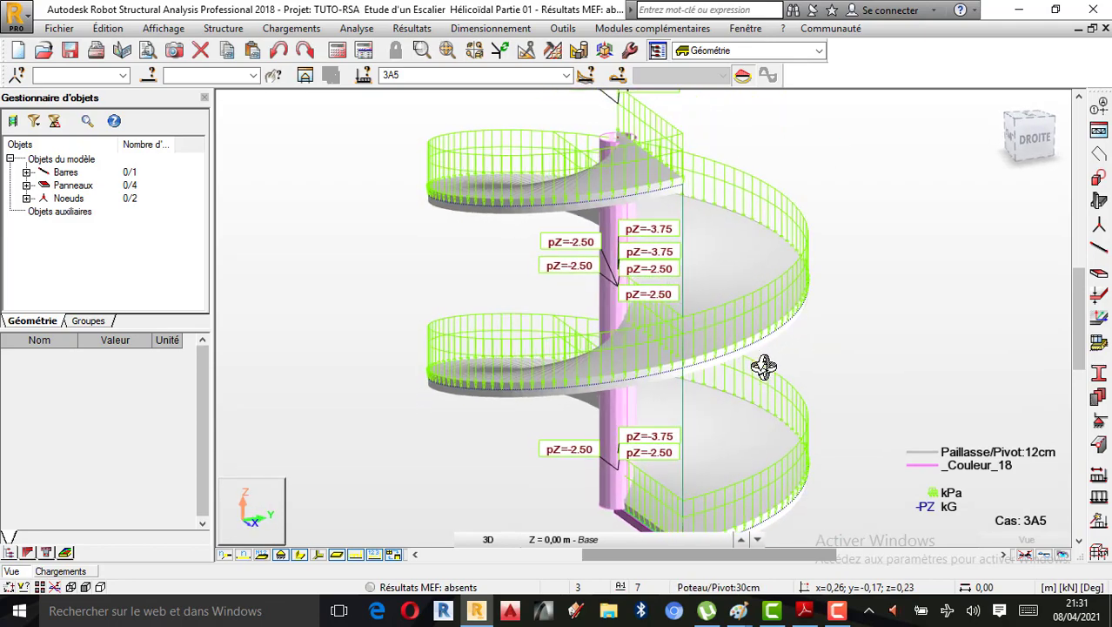
left_click_drag(780, 286, 787, 283)
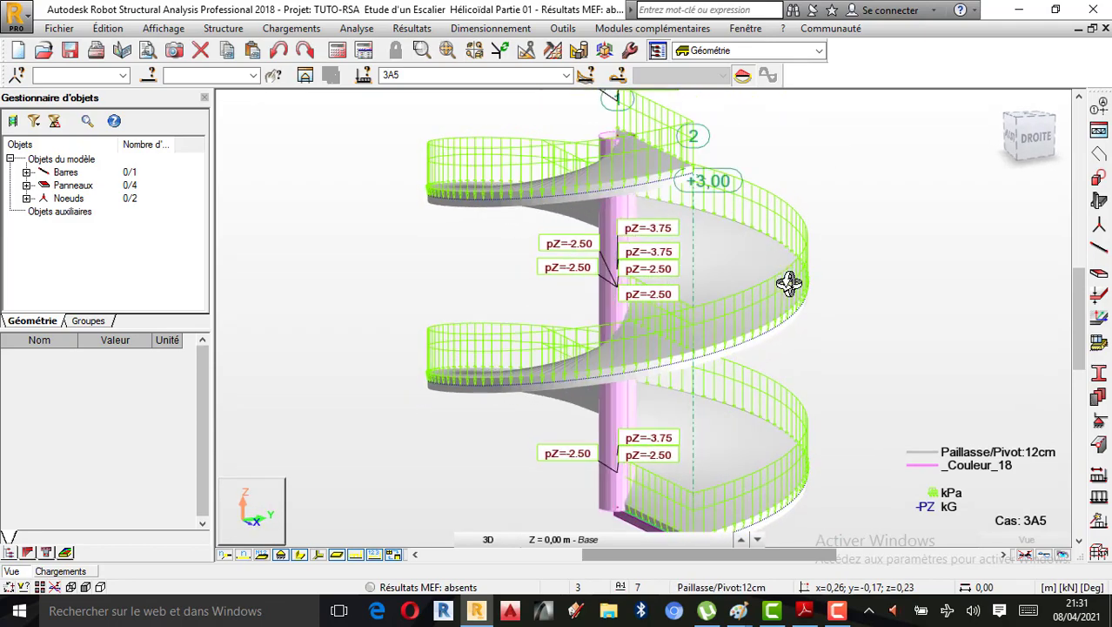
right_click(889, 228)
left_click(862, 241)
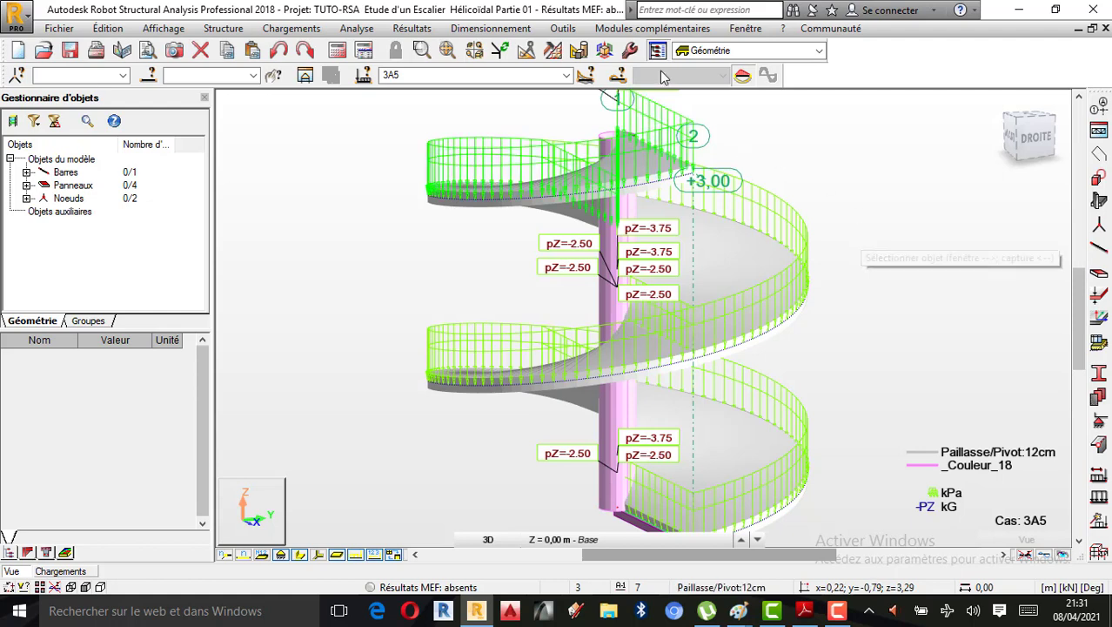
Step: Open the mesh options for all panels in the task preferences and review the Delaunay method parameters
left_click(567, 30)
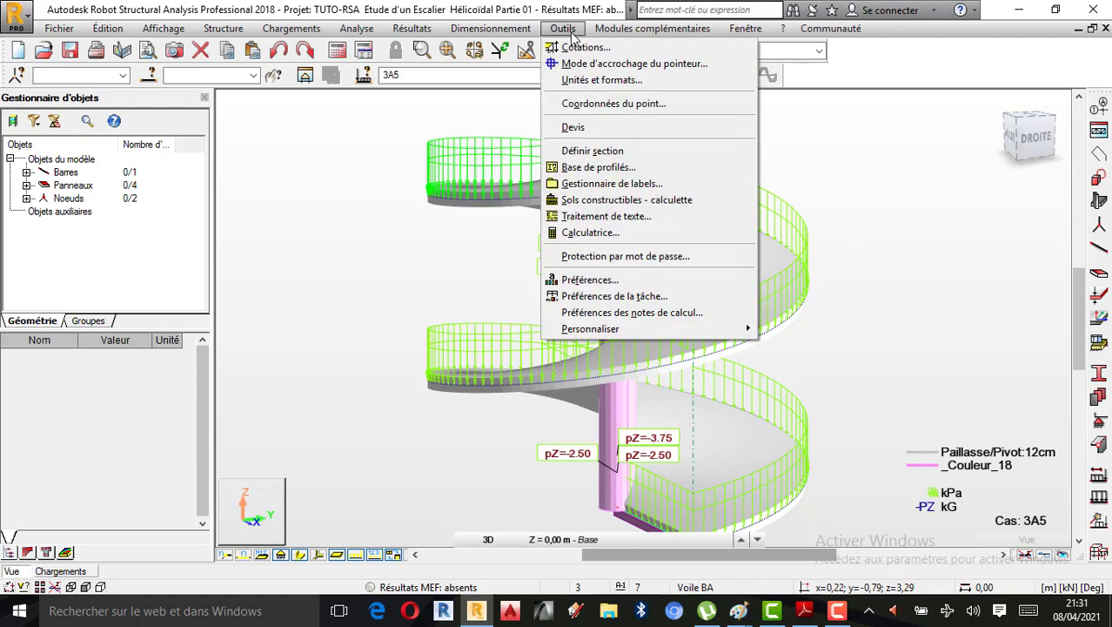
left_click(625, 297)
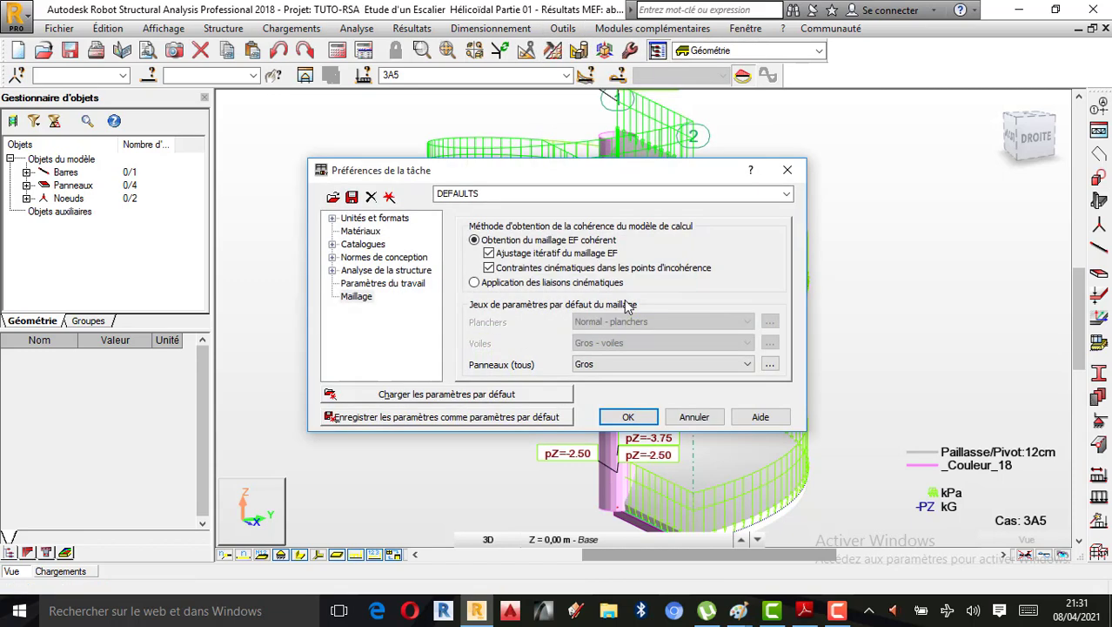
left_click(357, 297)
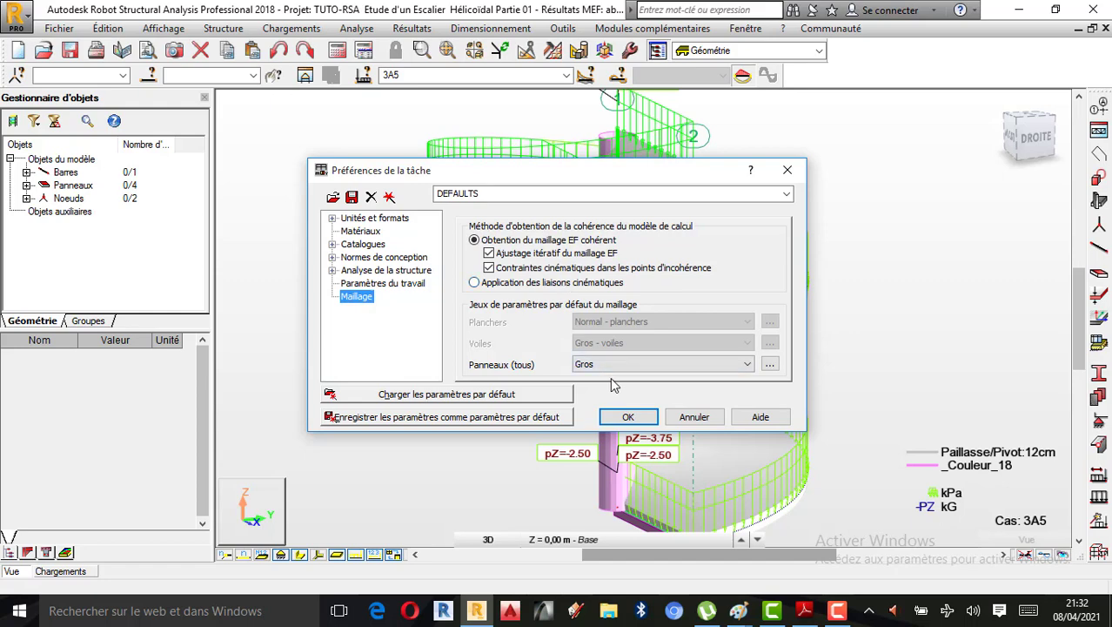
left_click(771, 365)
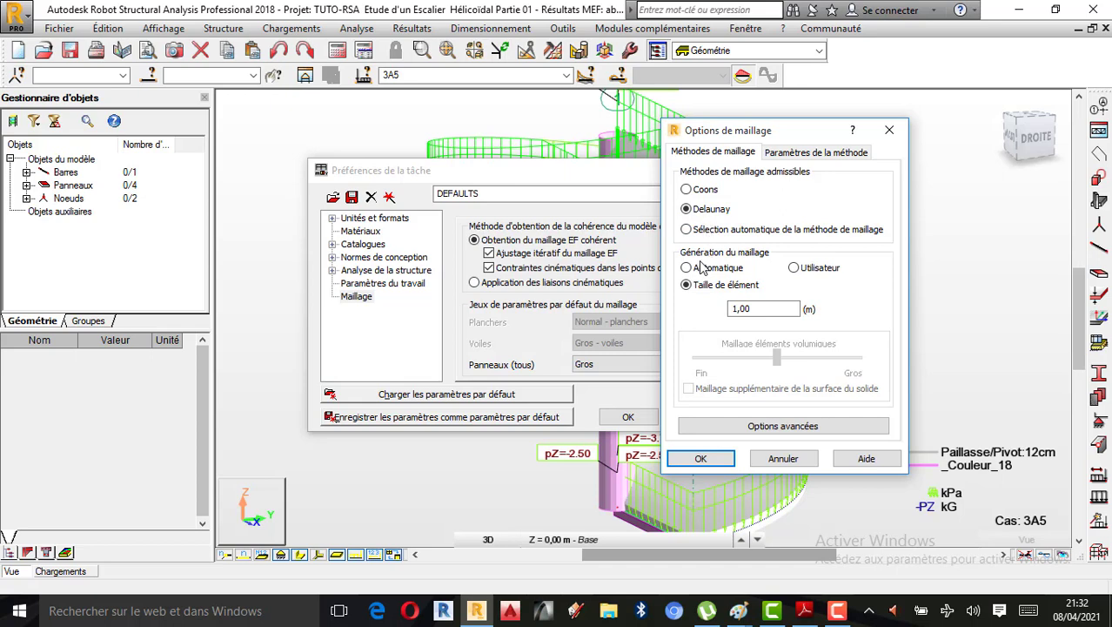
left_click(806, 153)
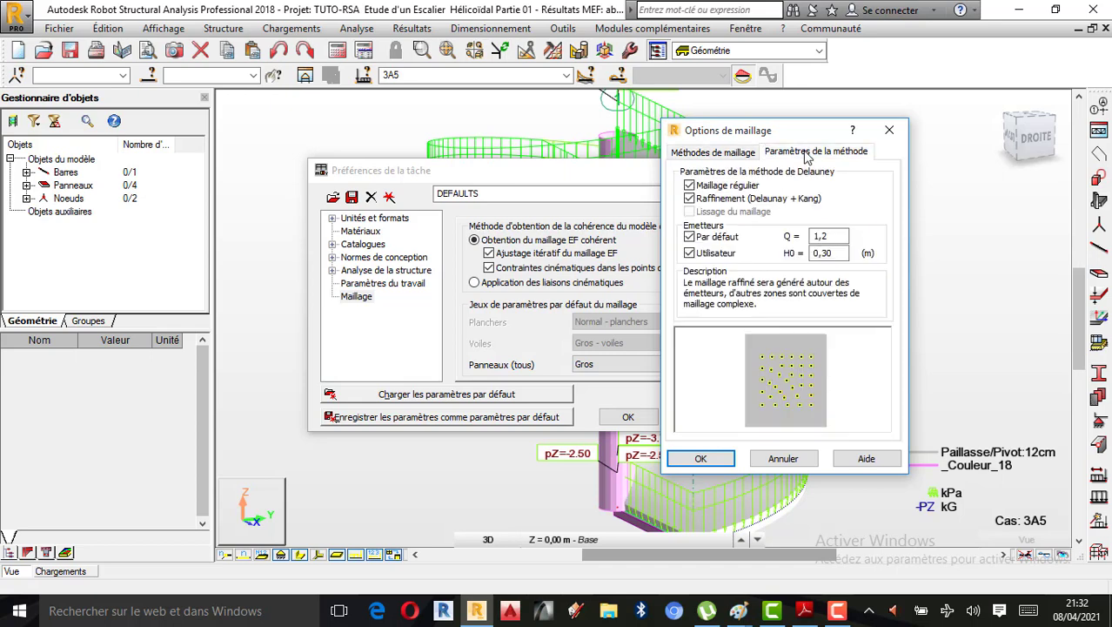
left_click(727, 152)
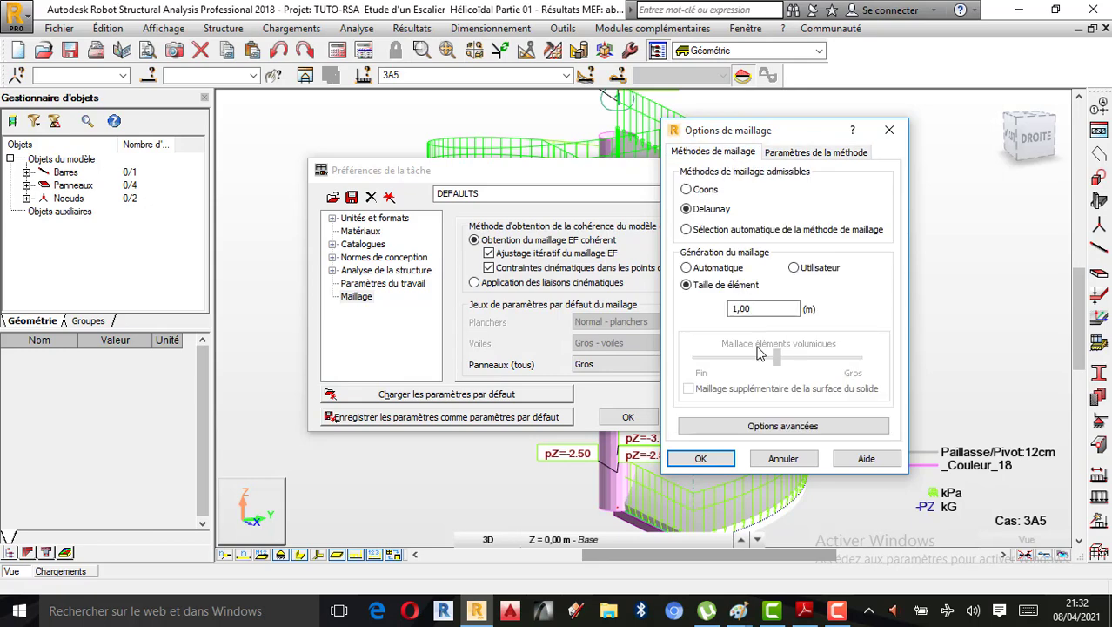
Step: In the advanced mesh options, choose Triangle (3 noeuds) for surface elements and Tétraèdres (4 noeuds) for volume elements
left_click(783, 426)
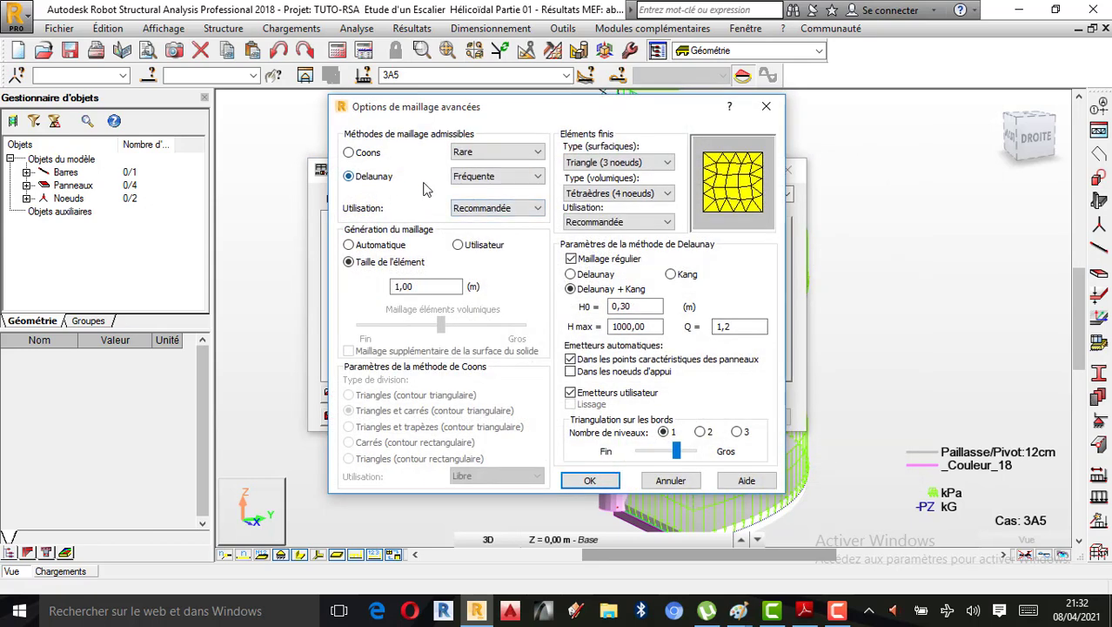
left_click(635, 166)
left_click(629, 174)
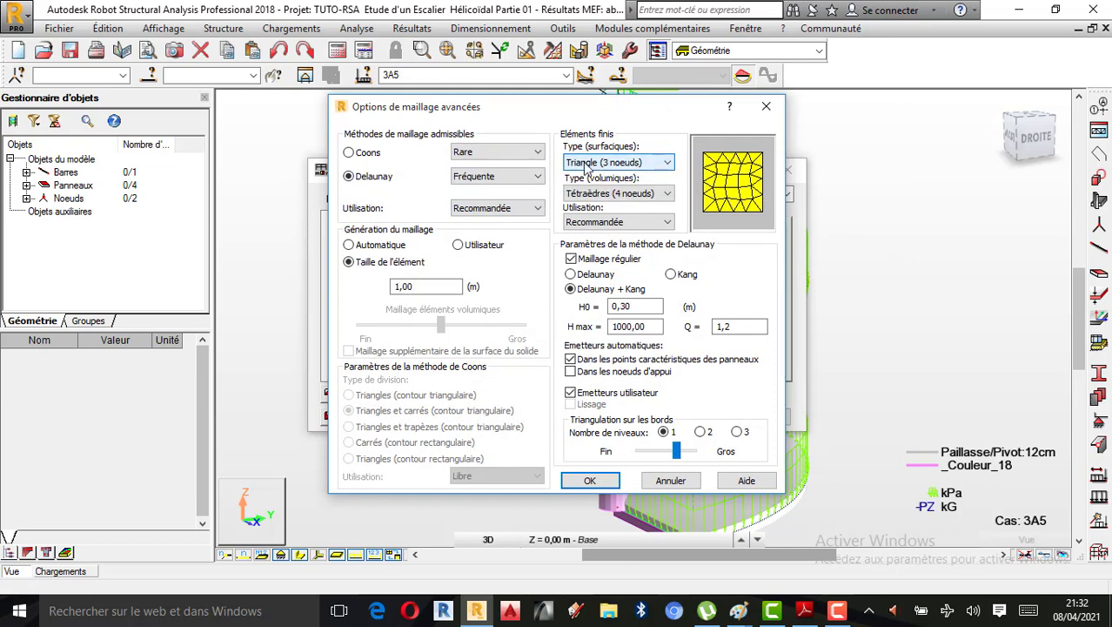
left_click(648, 195)
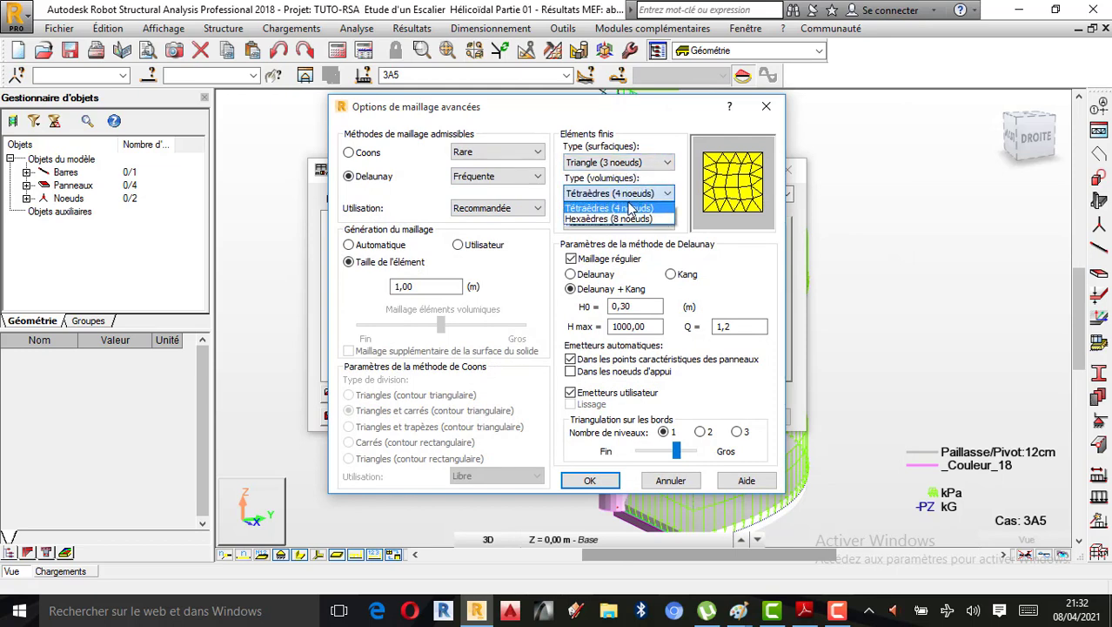
left_click(643, 208)
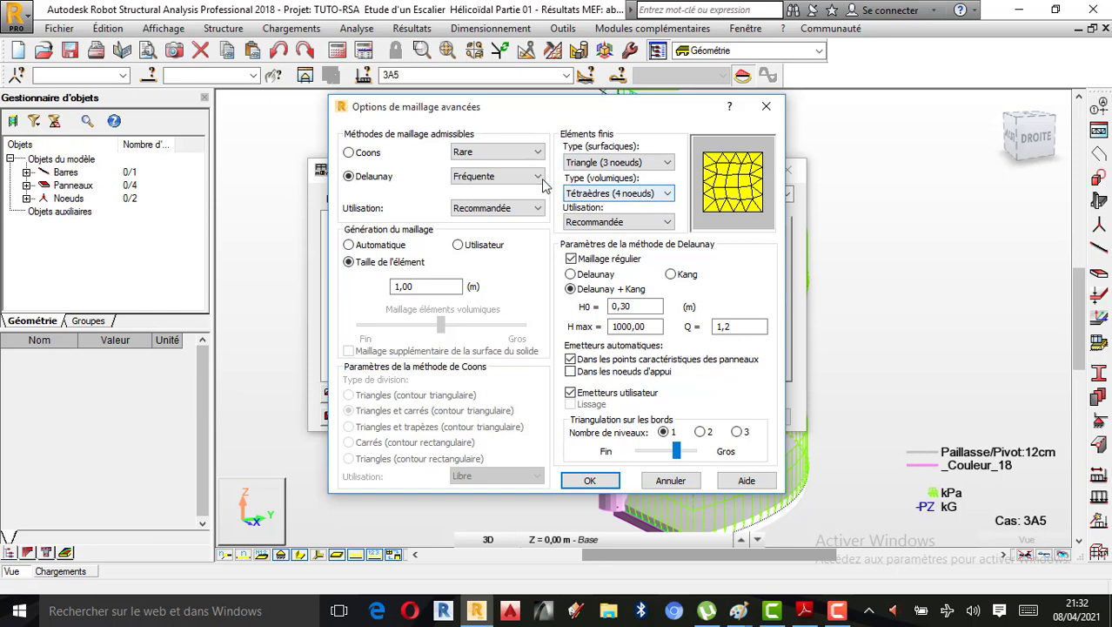
left_click(642, 166)
left_click(642, 175)
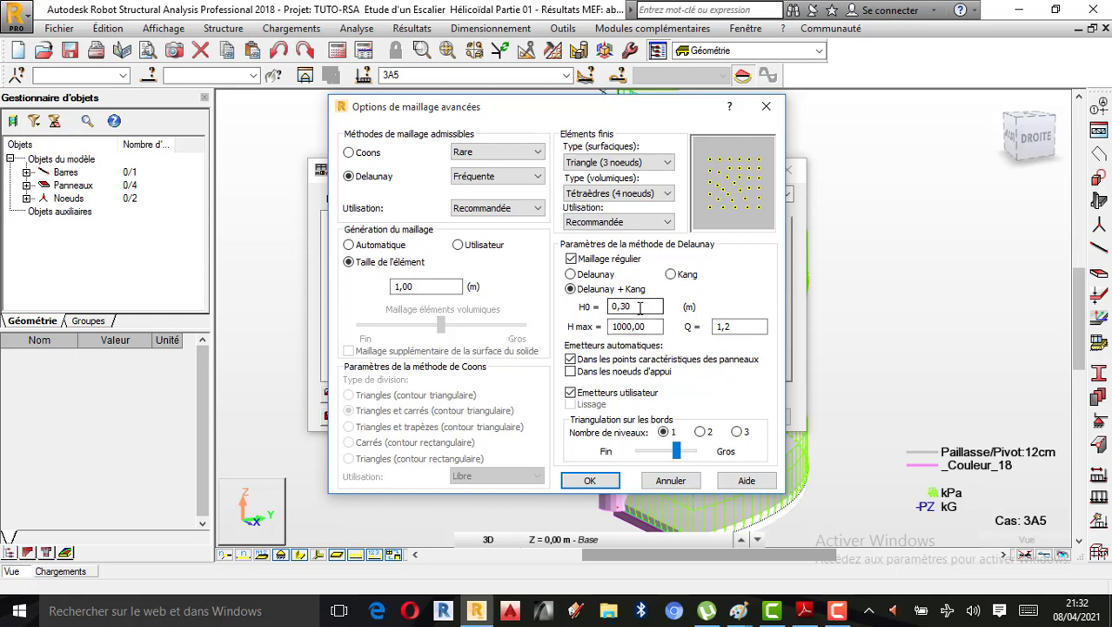
Step: Compare the Coons method, select Delaunay as the meshing method, and accept the mesh options and task preferences
left_click(350, 153)
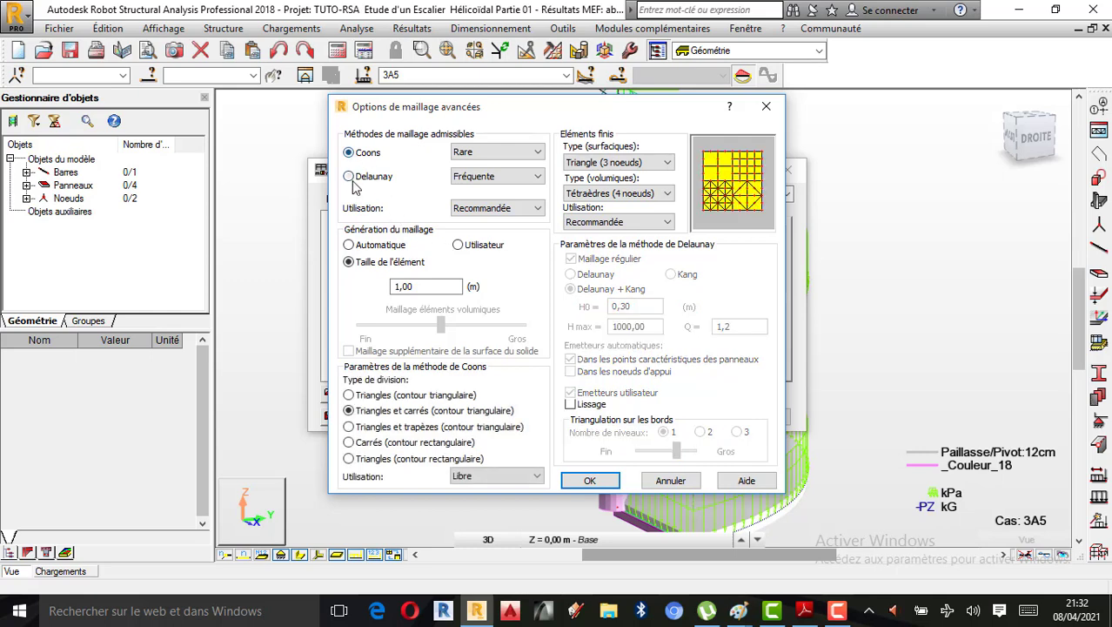
left_click(350, 177)
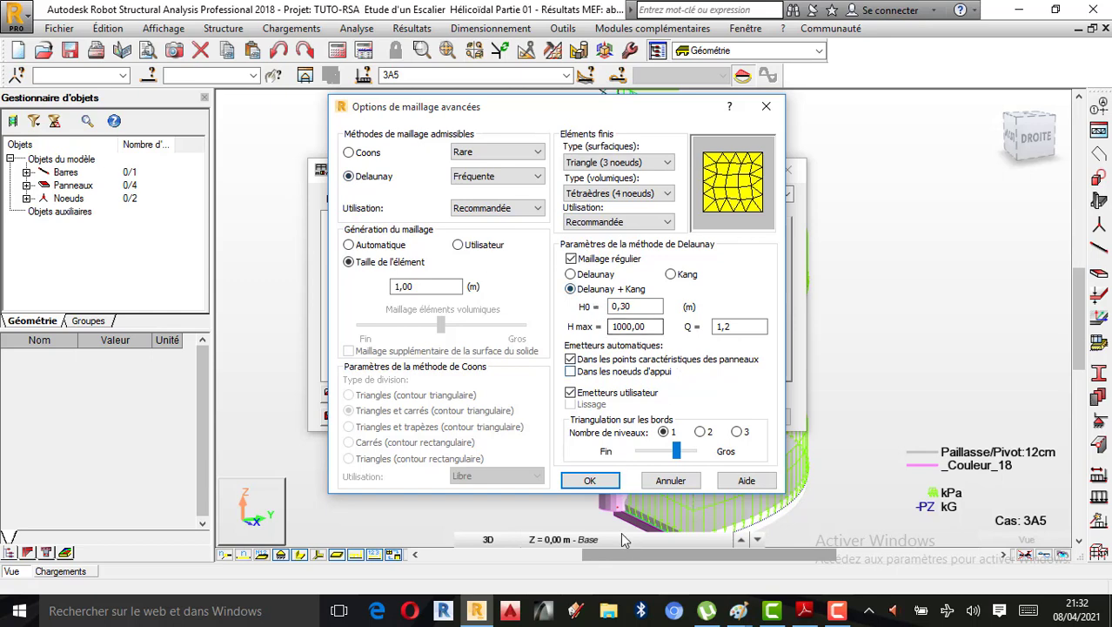
left_click(598, 481)
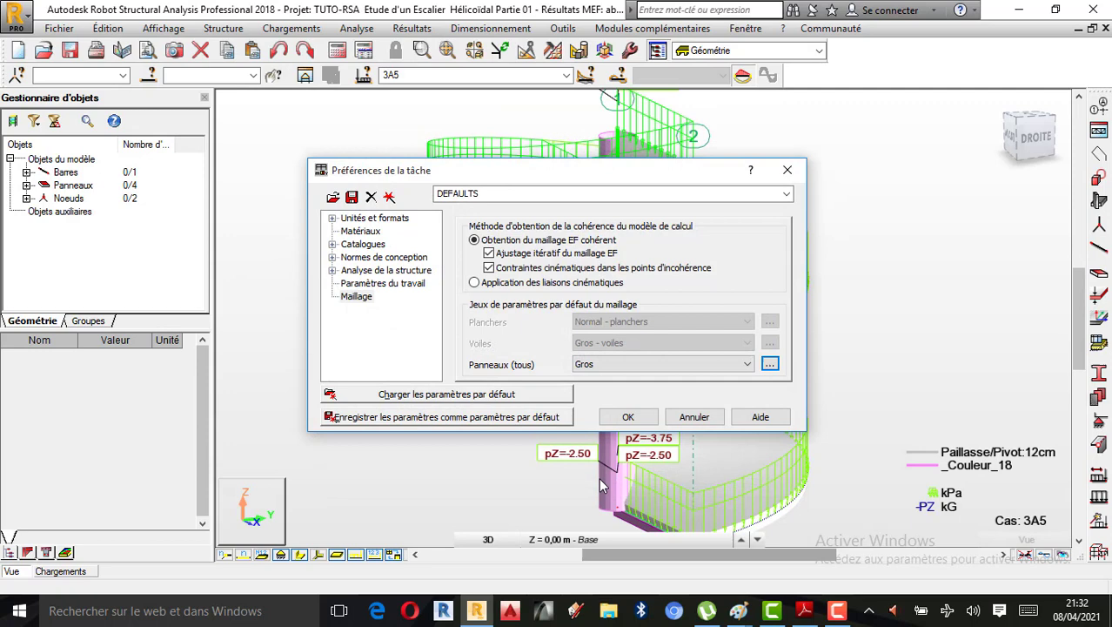
left_click(638, 417)
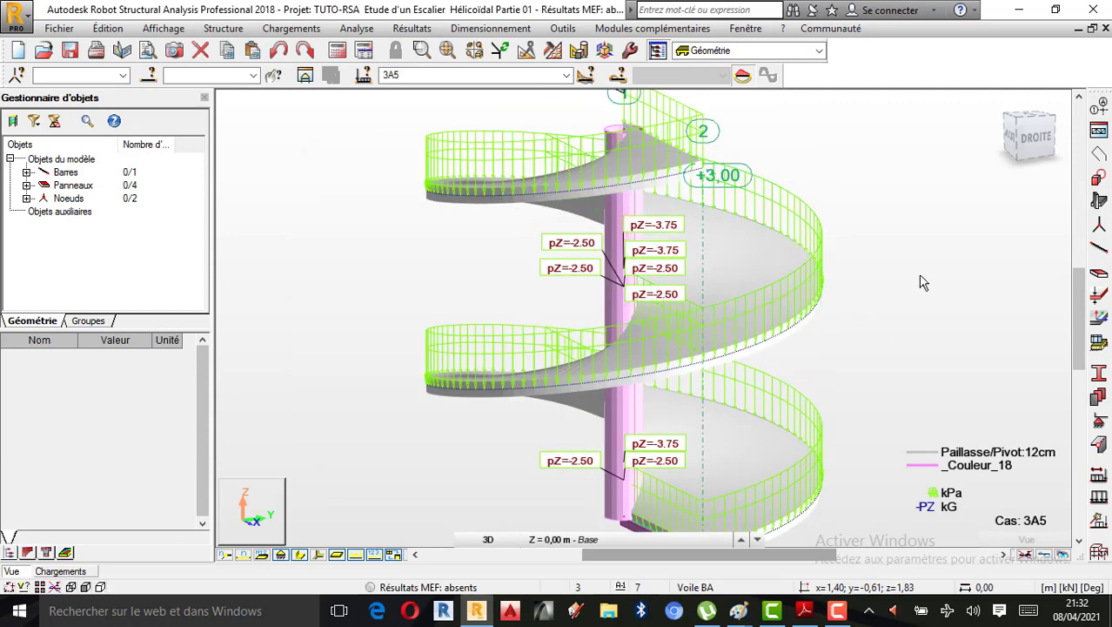
Step: Run the structure verification on the staircase model with errors, warnings and notes displayed
left_click(358, 31)
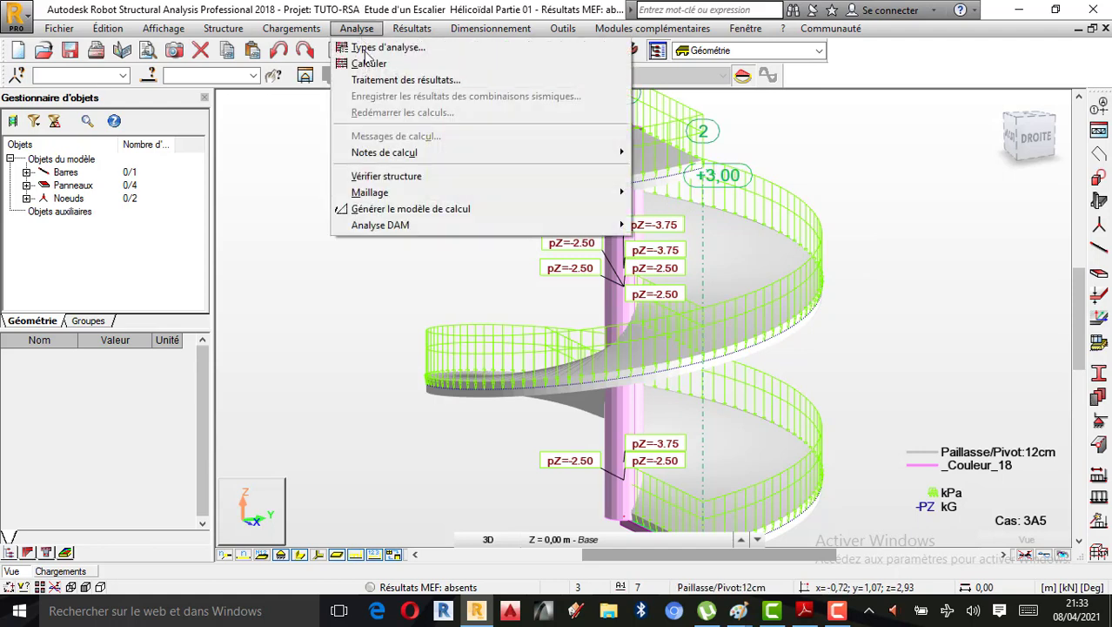
left_click(391, 177)
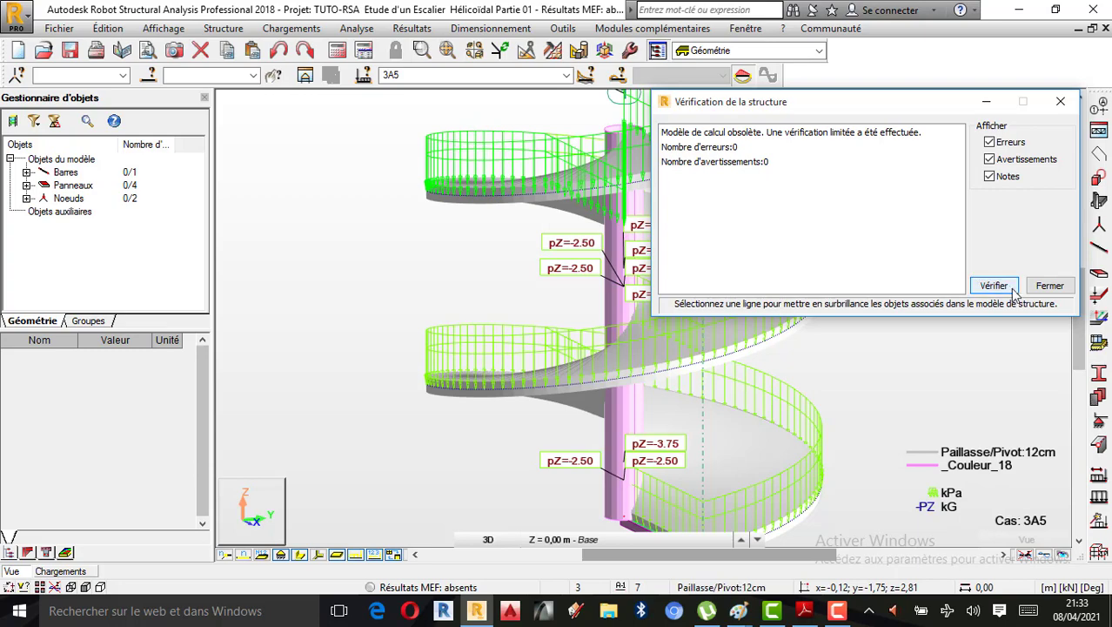
Step: Close the structure verification and save the project over the existing file TUTO-RSA Etude d'un Escalier Hélicoïdal Partie 01
left_click(1050, 285)
left_click(76, 30)
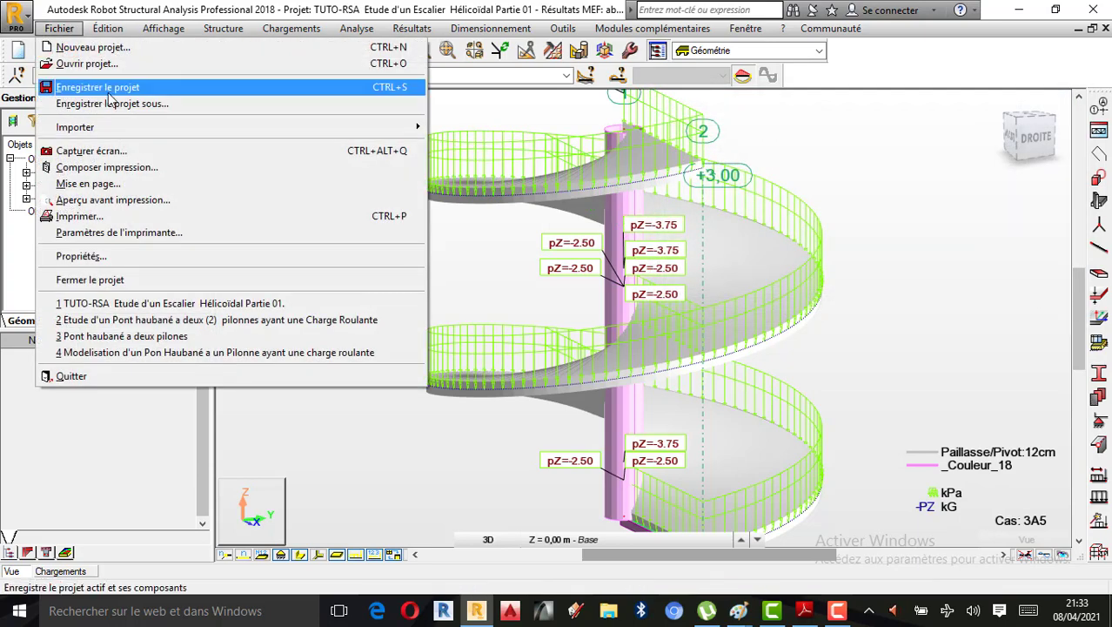
left_click(123, 108)
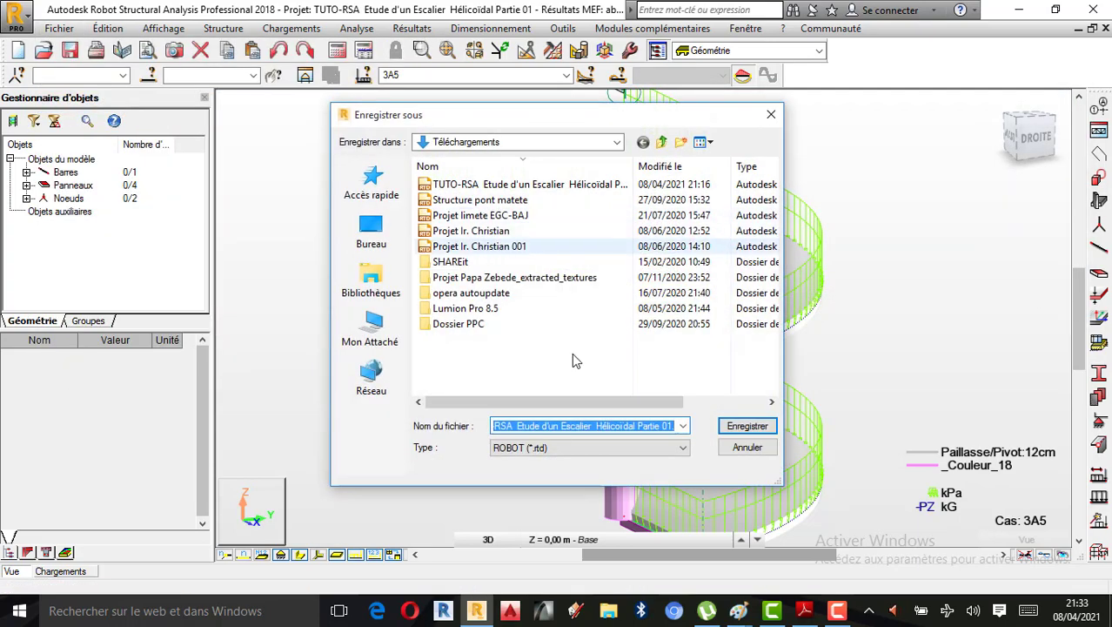
left_click(747, 426)
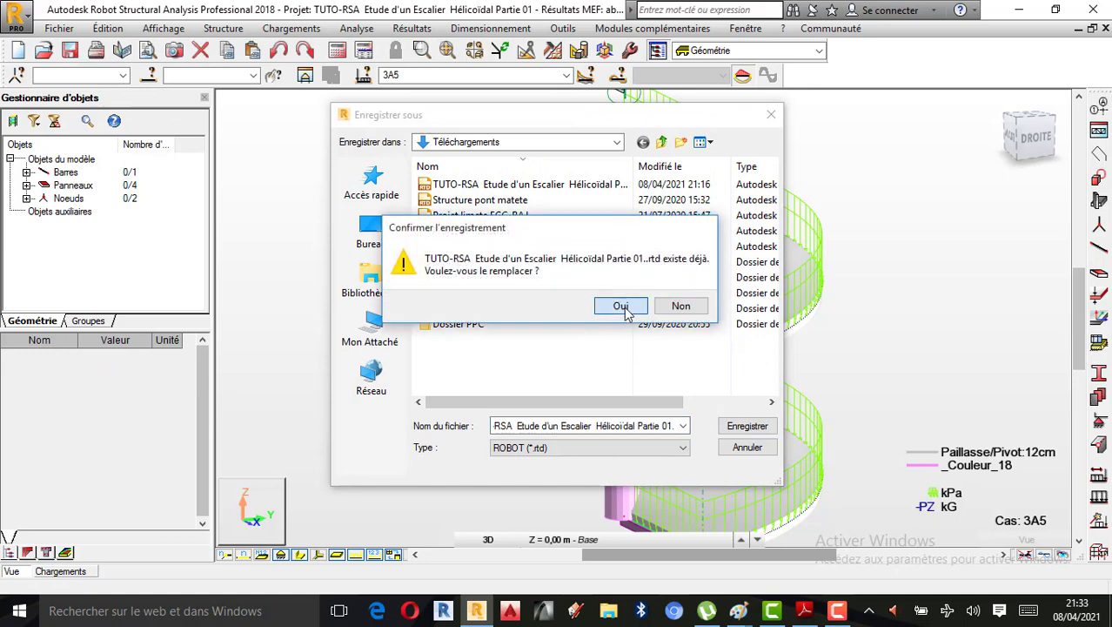
left_click(620, 306)
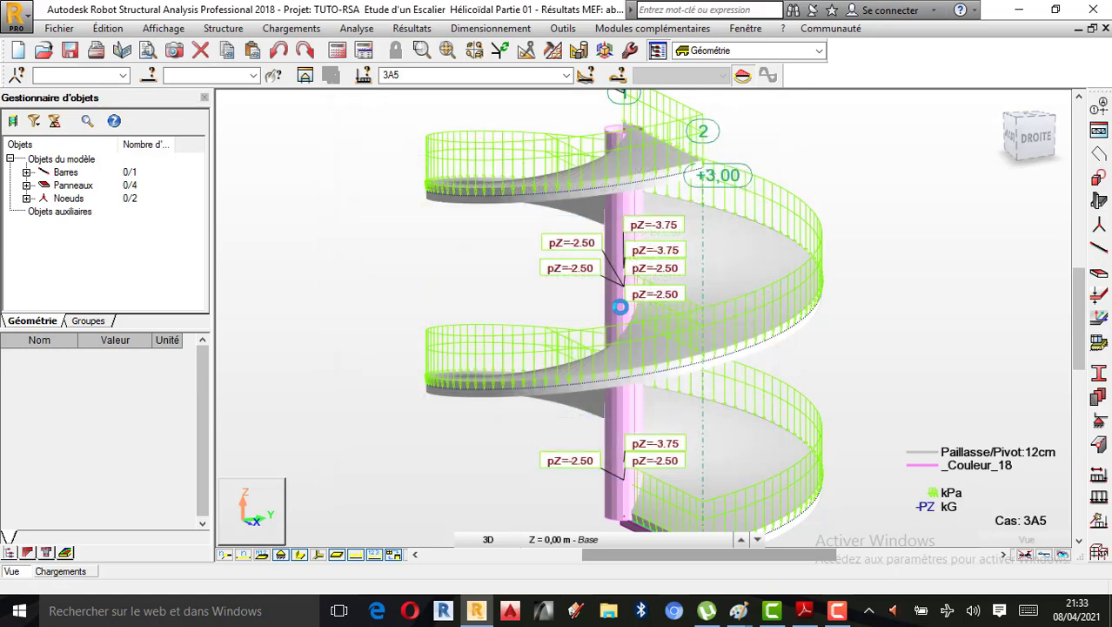
Step: Run the structure calculation and examine the generated finite element mesh on the staircase flights
left_click(339, 52)
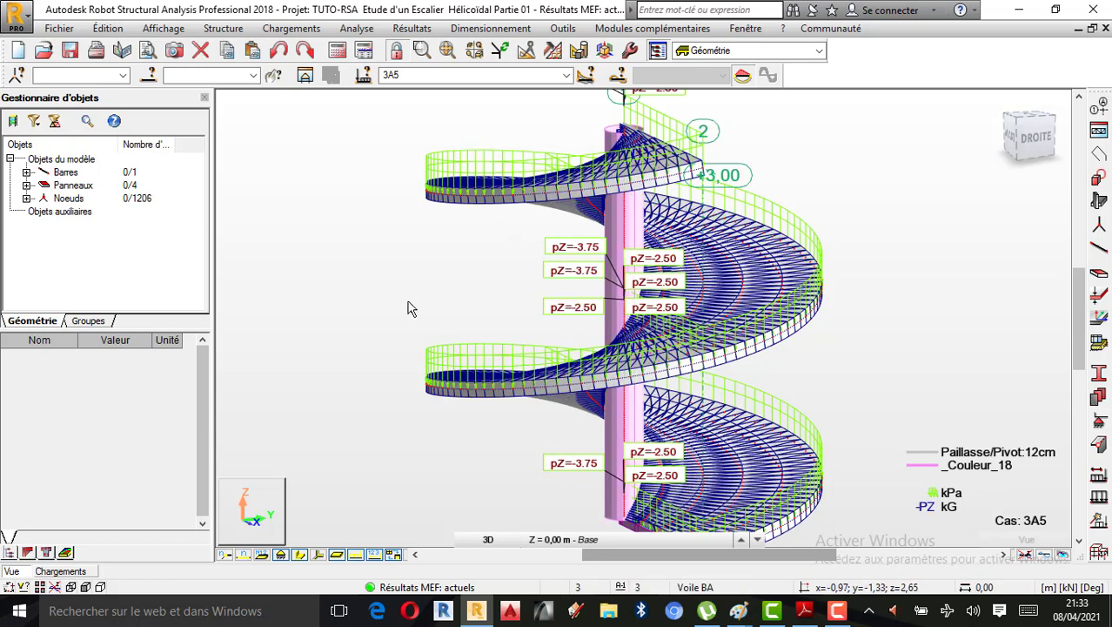
scroll(742, 317, "up", 2)
scroll(742, 318, "up", 3)
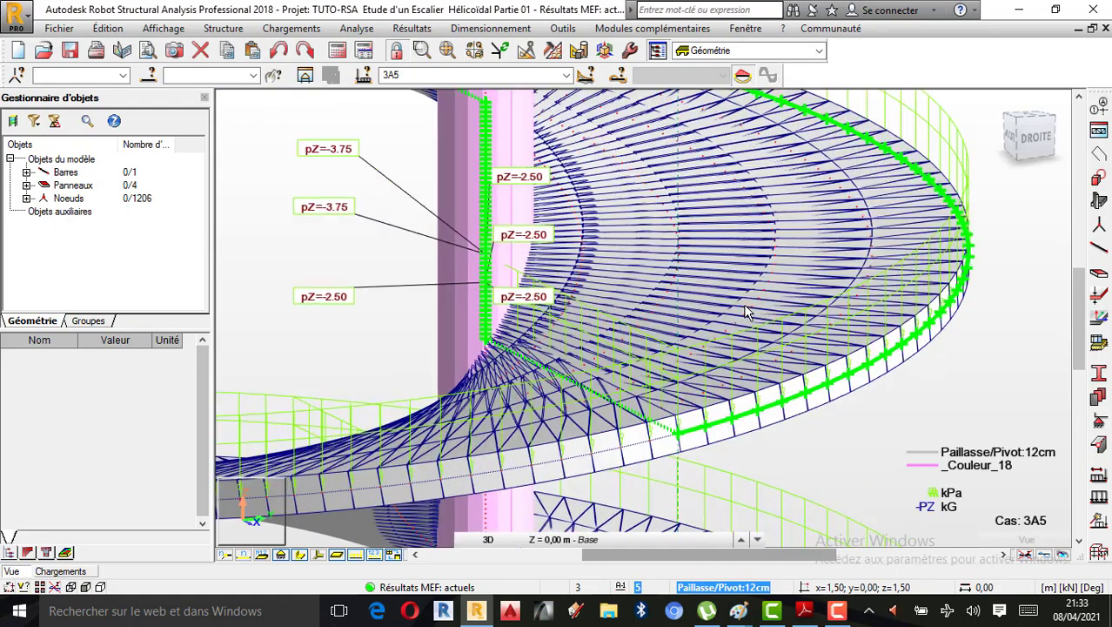
scroll(696, 320, "up", 4)
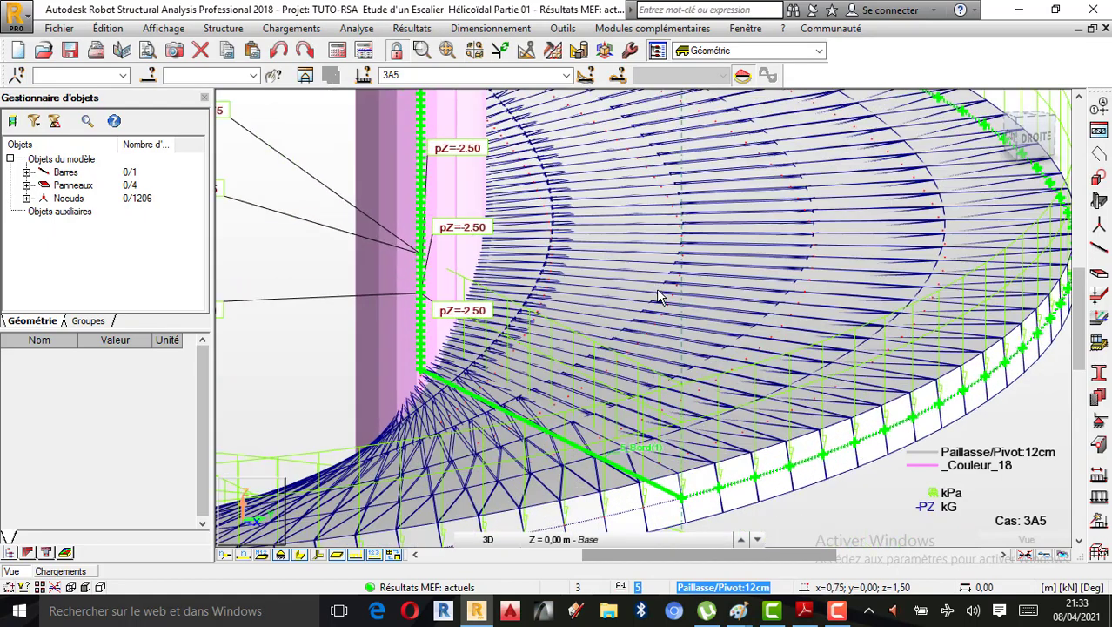
scroll(638, 329, "down", 6)
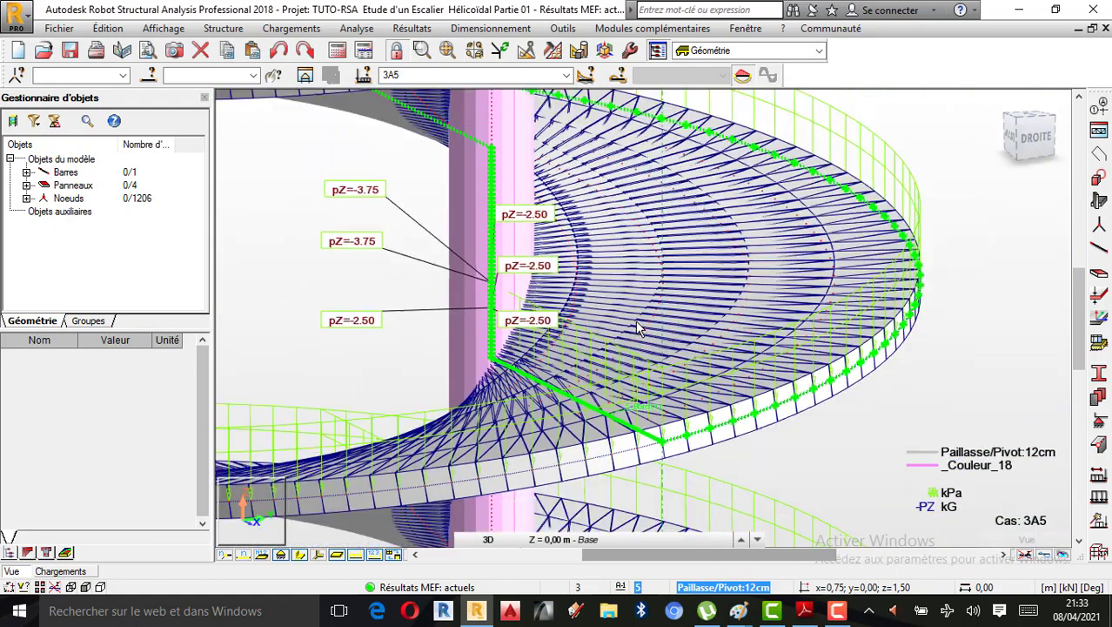
scroll(766, 223, "down", 3)
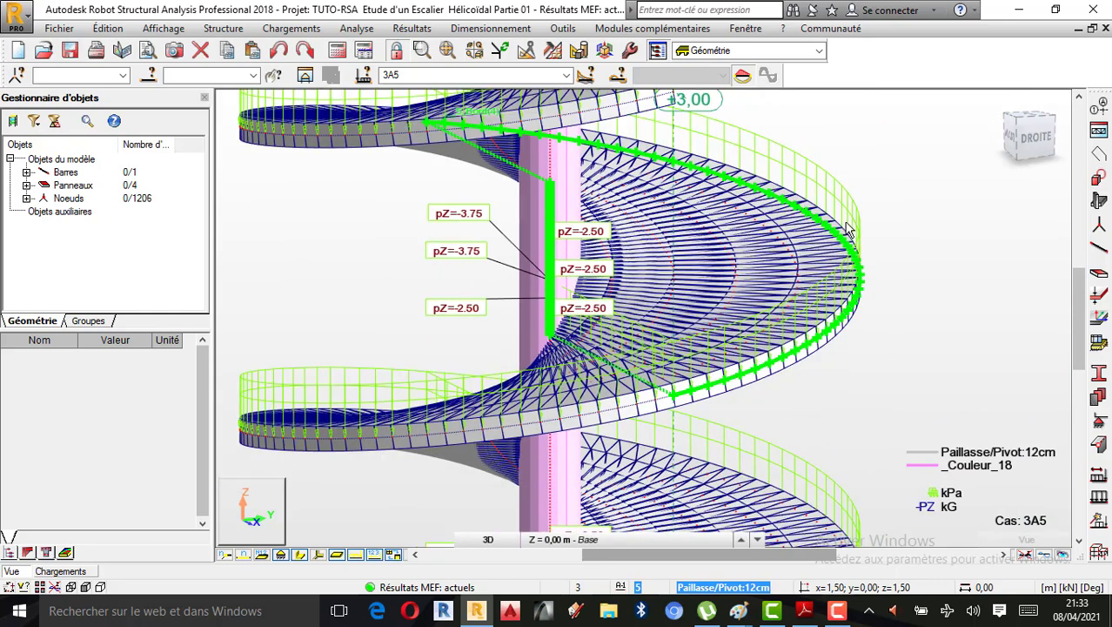
scroll(750, 225, "down", 1)
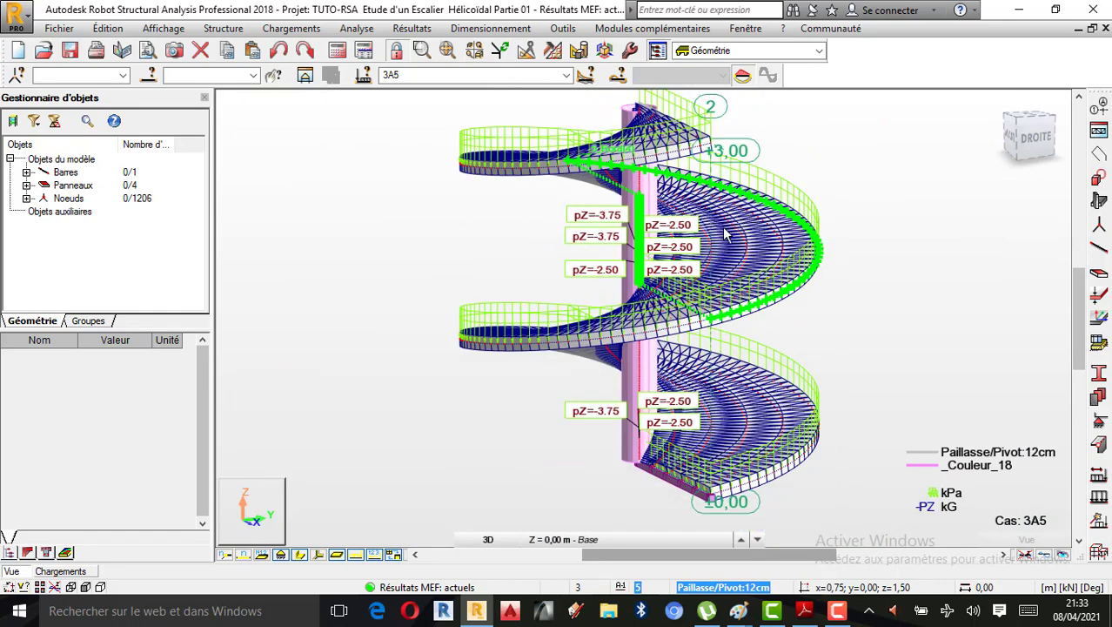
scroll(718, 270, "up", 1)
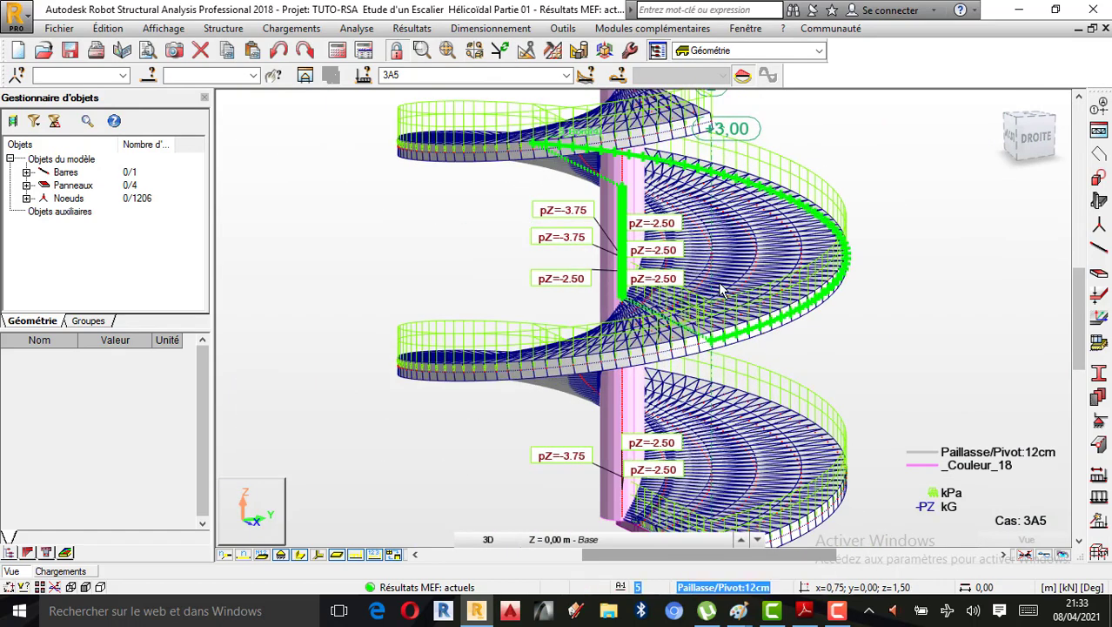
left_click(837, 610)
left_click(1028, 538)
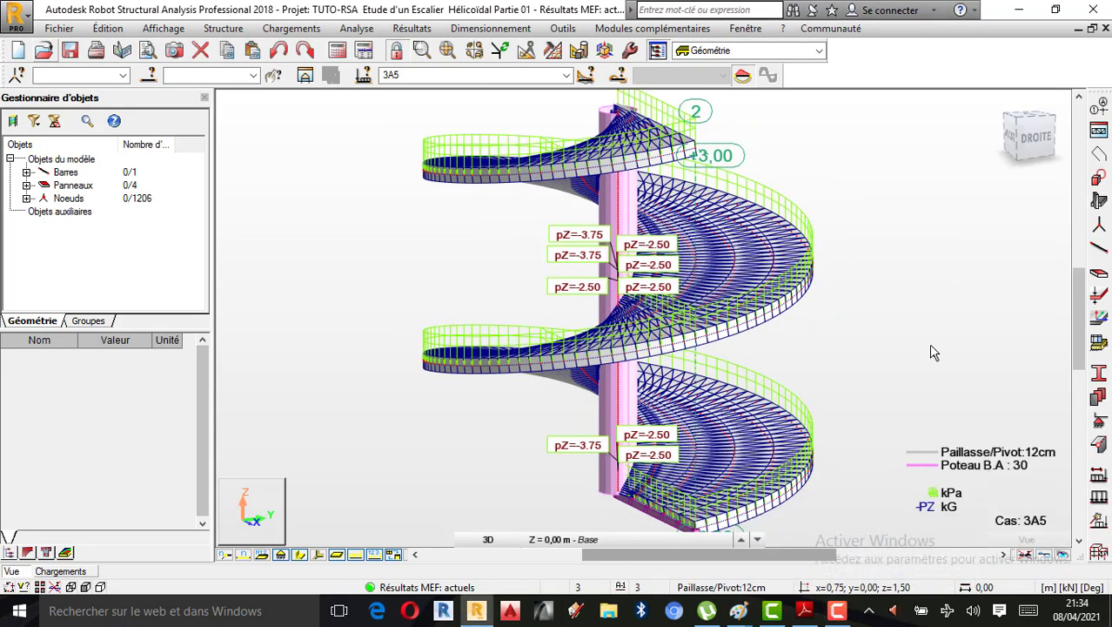
Step: Make 4 : Elu the active load case and hide the load symbols on the model
left_click(566, 75)
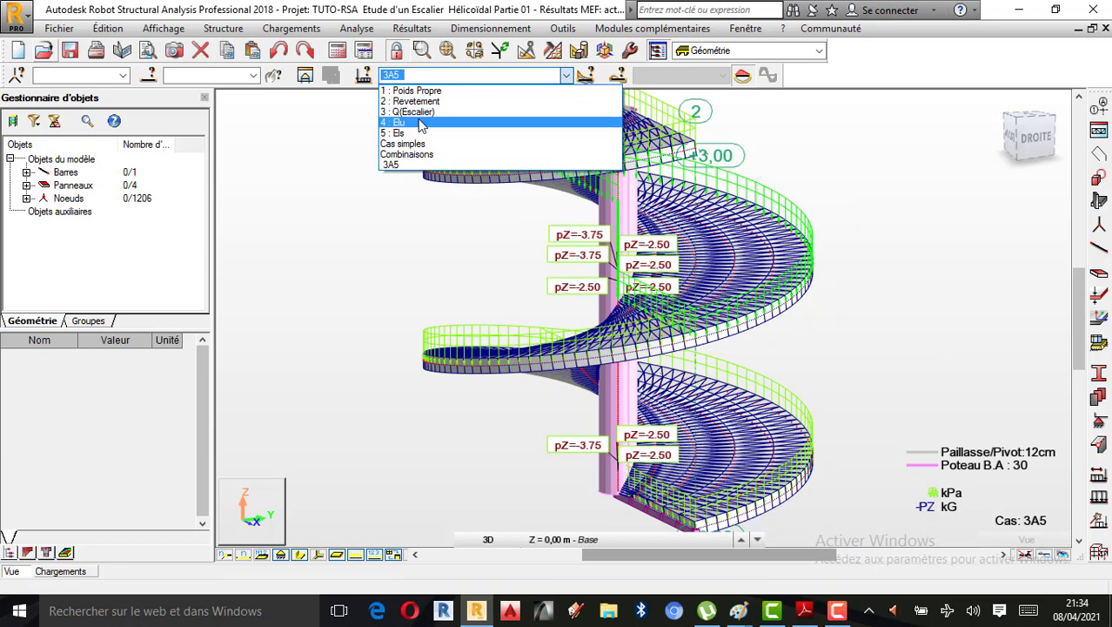
left_click(417, 119)
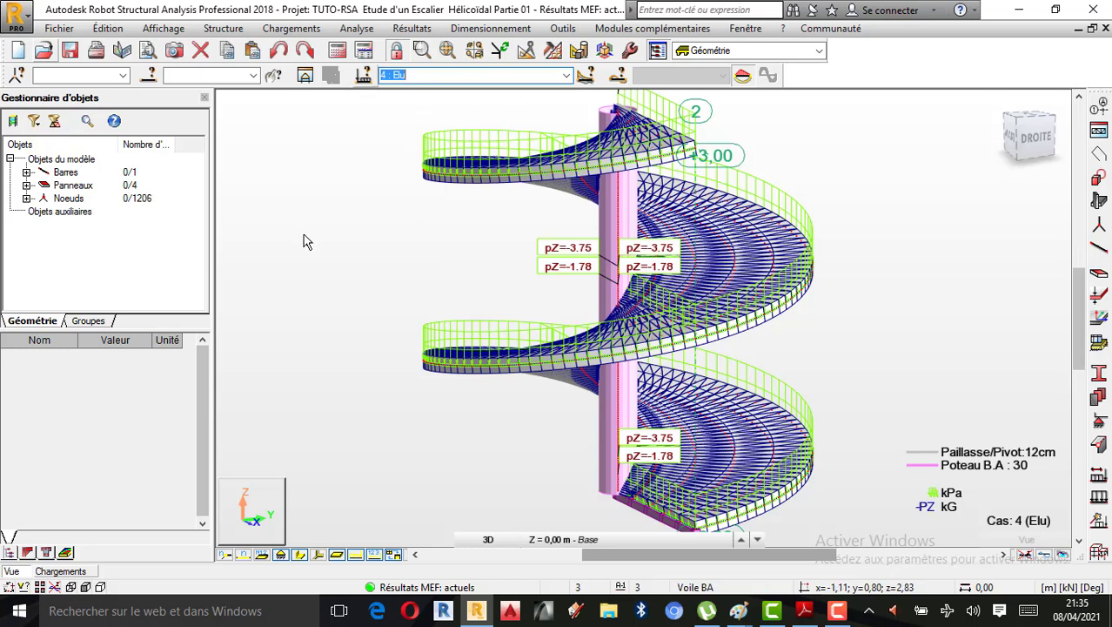
left_click(416, 29)
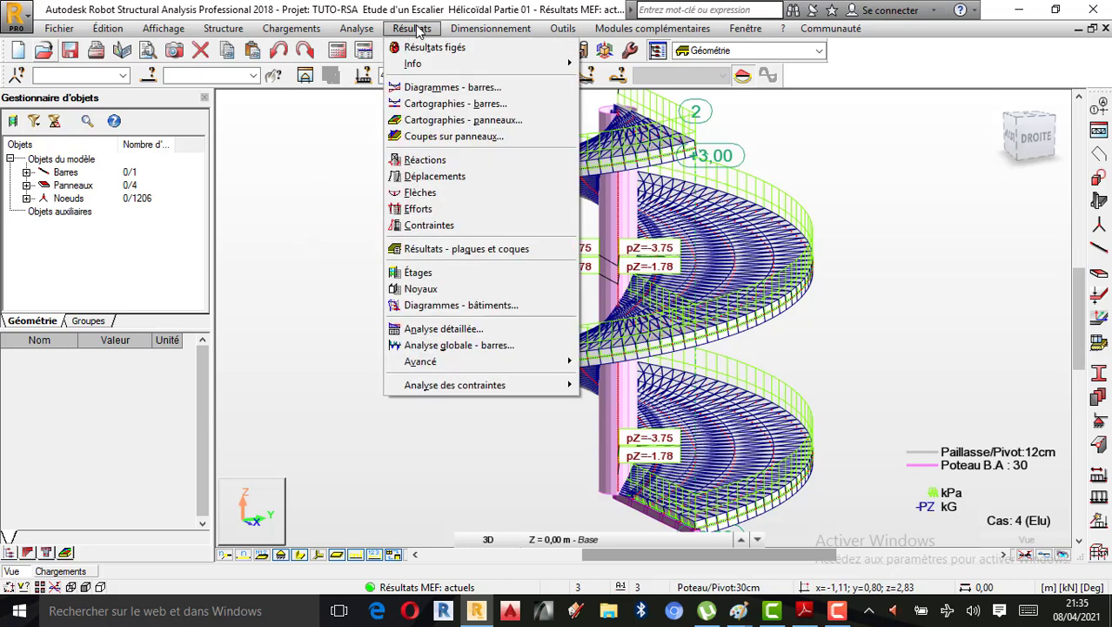
left_click(311, 177)
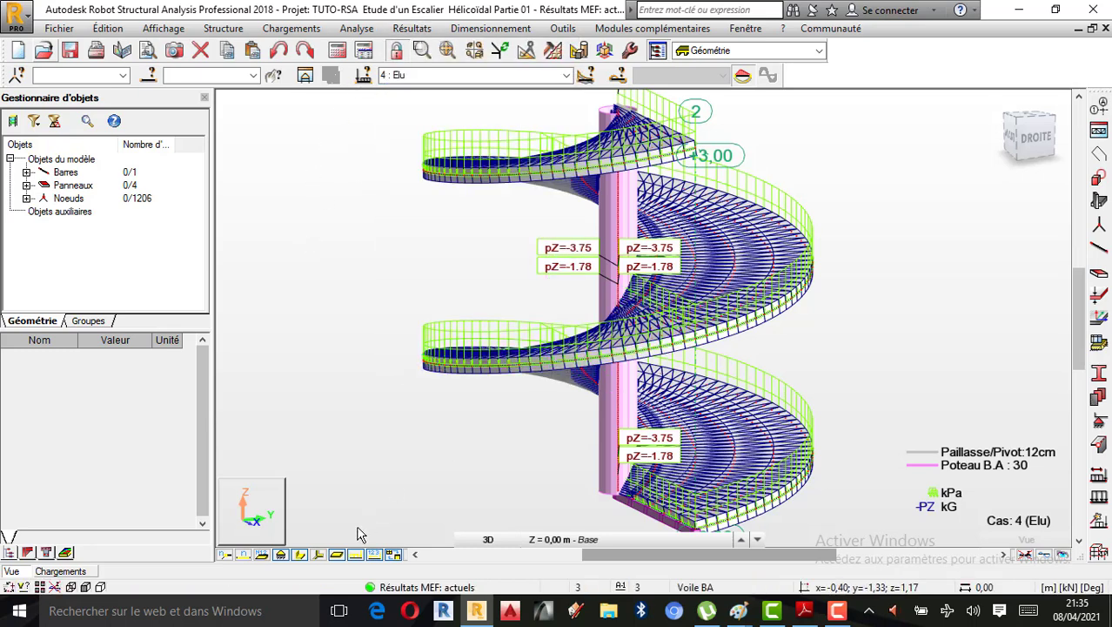
left_click(357, 555)
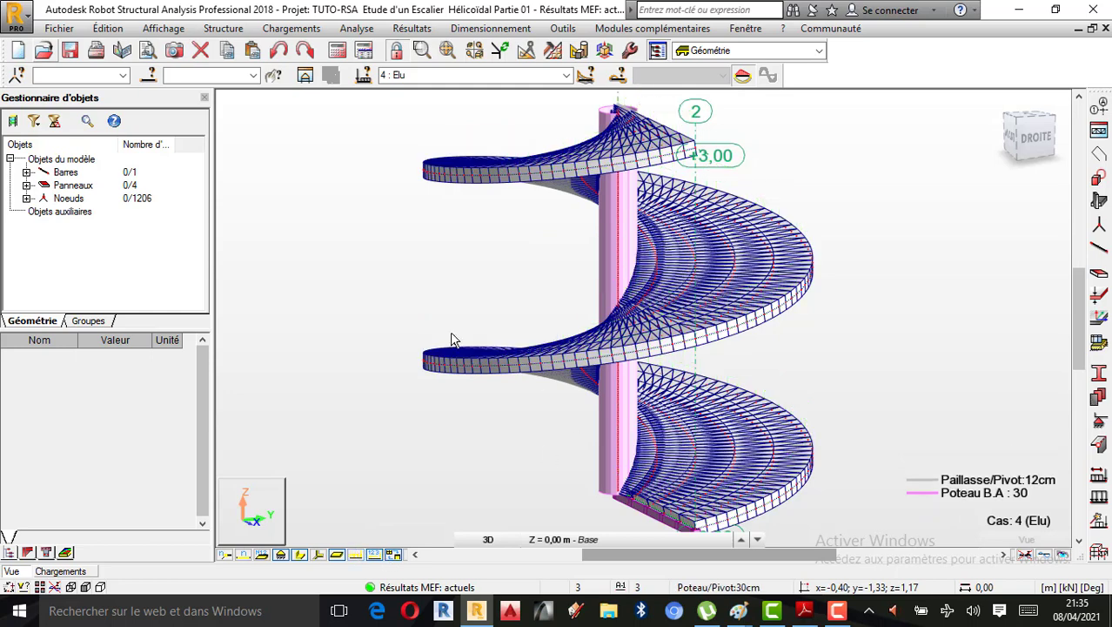
Step: Display the bar diagrams for Moment Mx, Moment My and Moment Mz
left_click(411, 29)
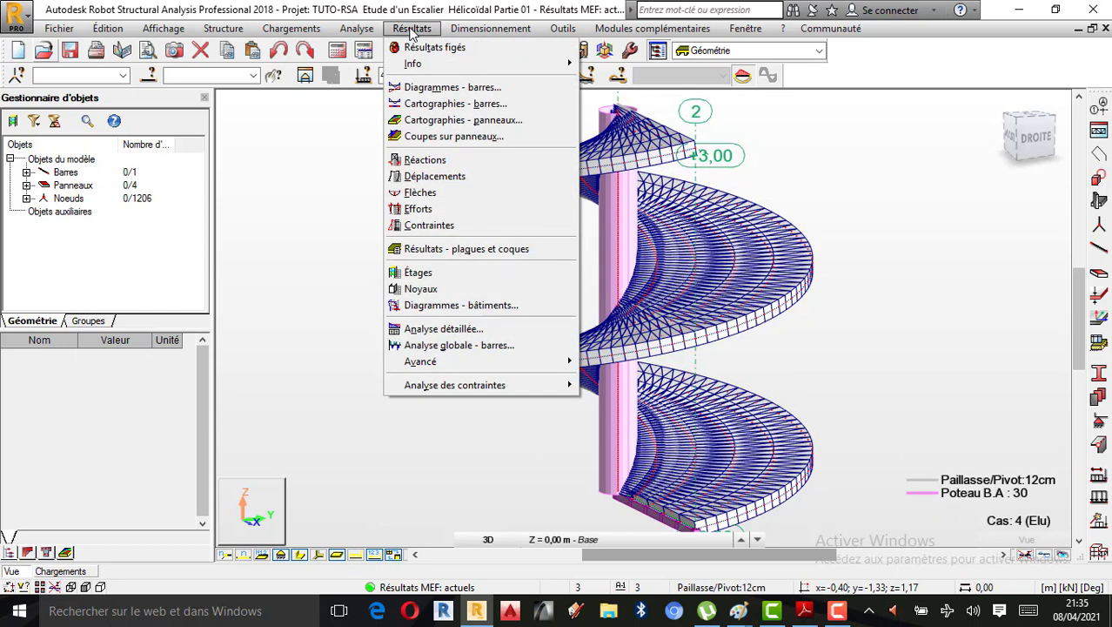
left_click(454, 88)
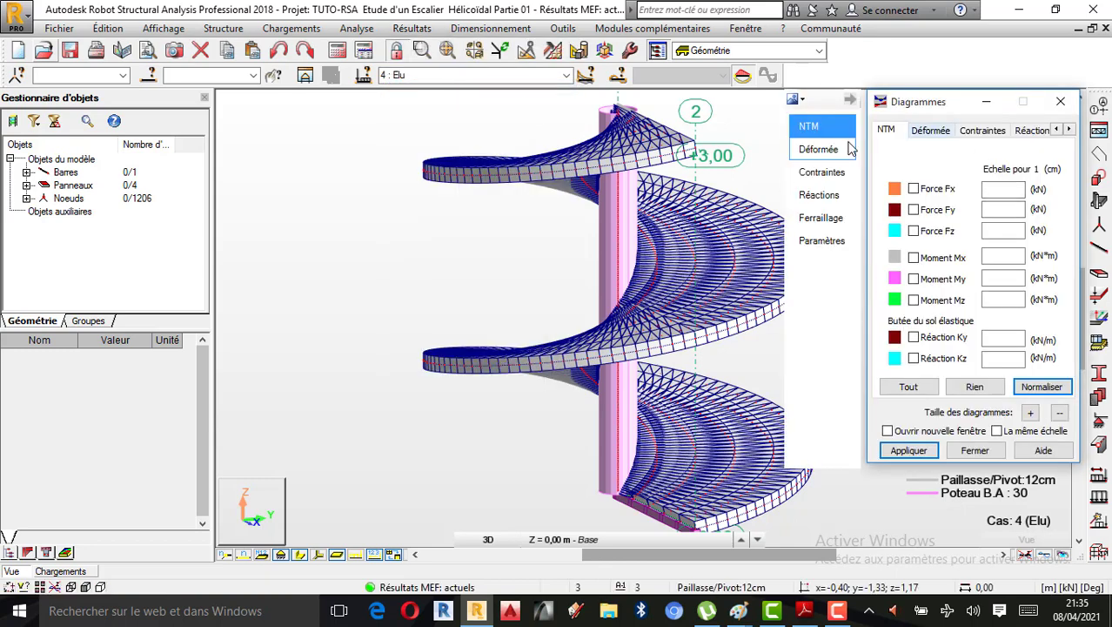
left_click(913, 258)
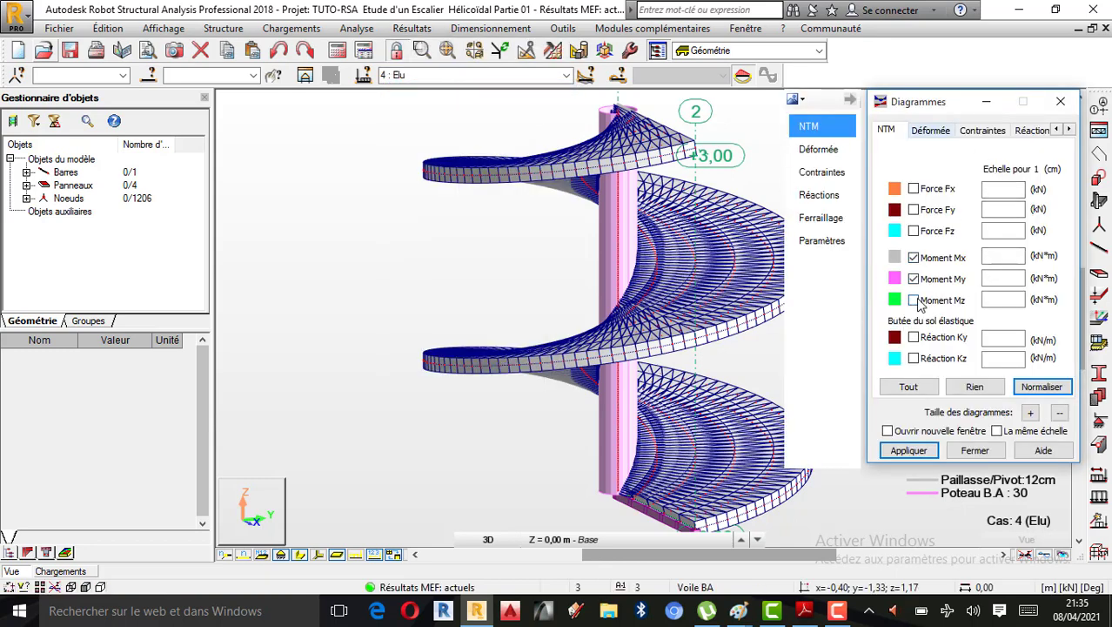
left_click(913, 300)
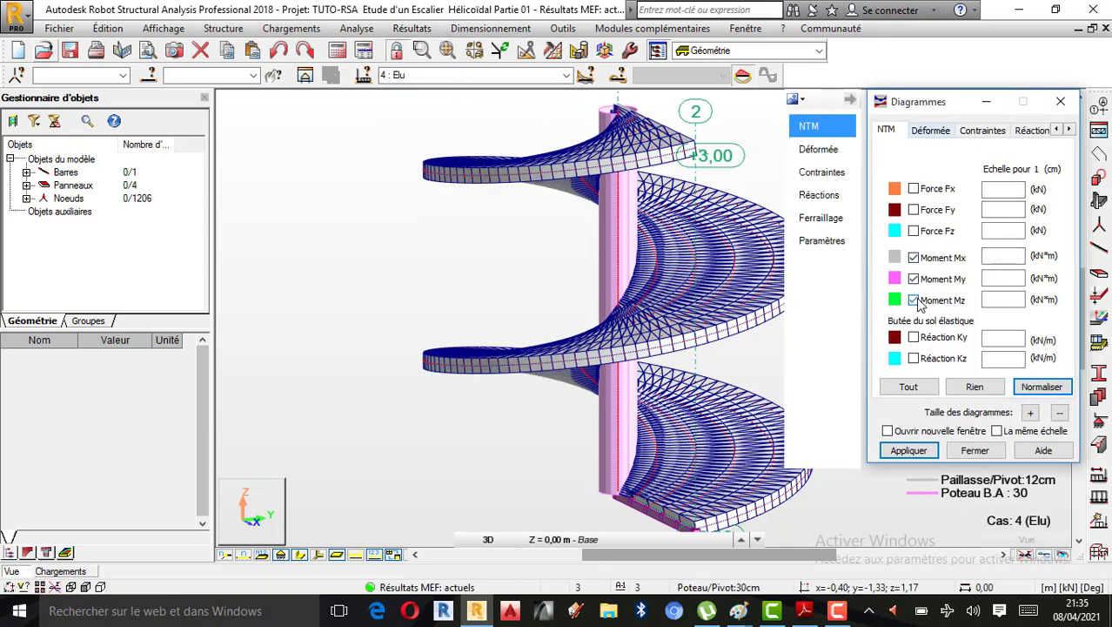
left_click(910, 450)
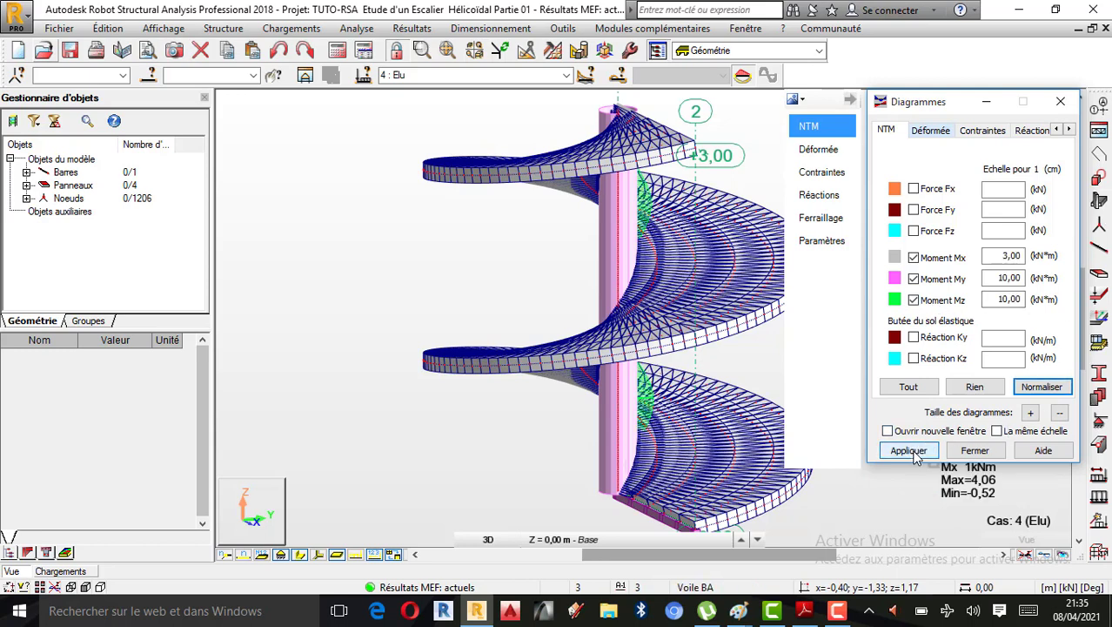
Step: Label the diagrams with descriptions at extrêmes locaux, differentiate positive and negative values, and apply a uniform fill
left_click(1069, 128)
left_click(1070, 128)
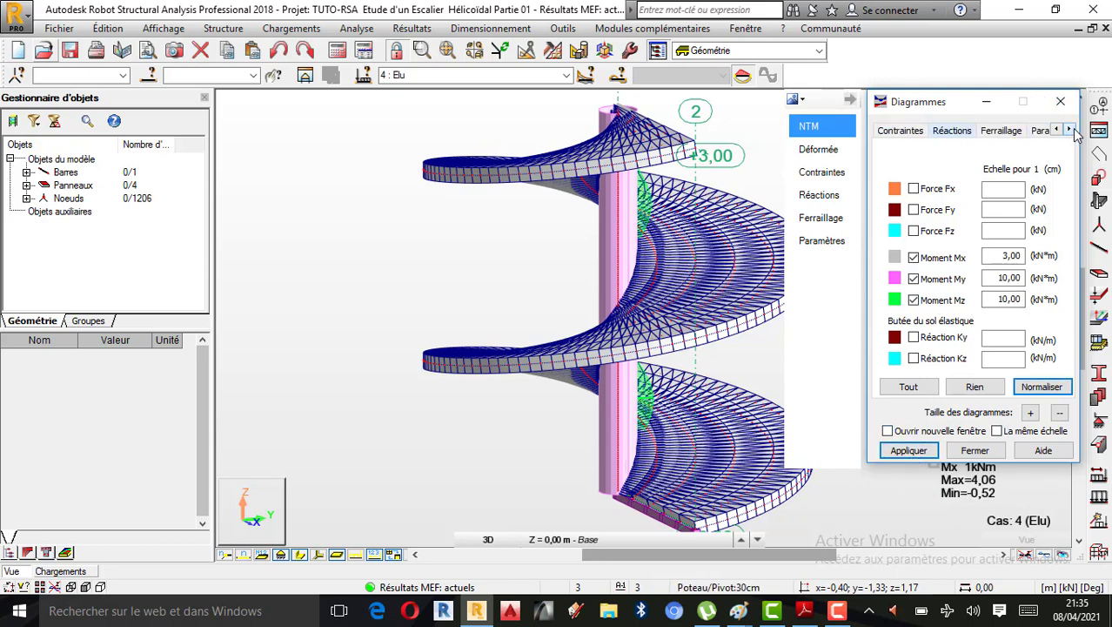
left_click(1069, 129)
left_click(1010, 130)
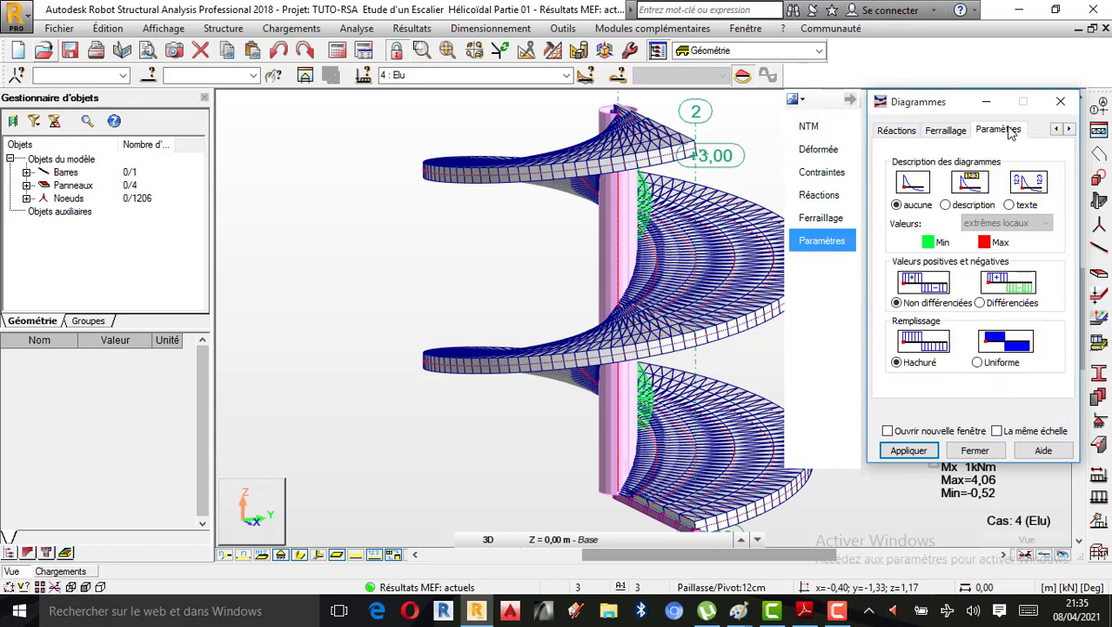
left_click(946, 204)
left_click(1010, 224)
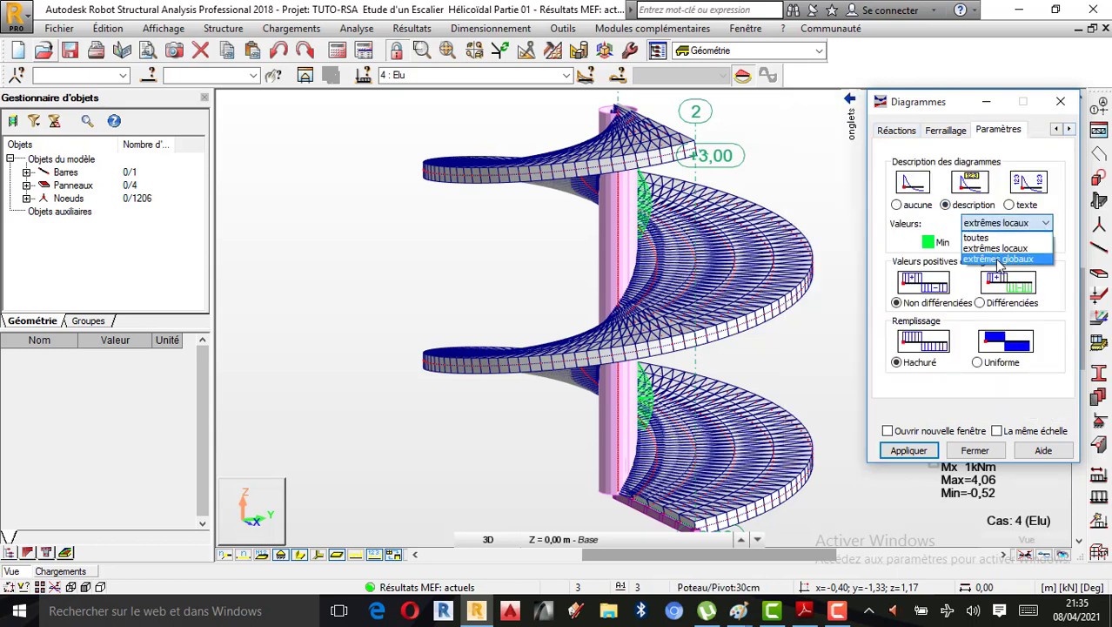
left_click(1001, 248)
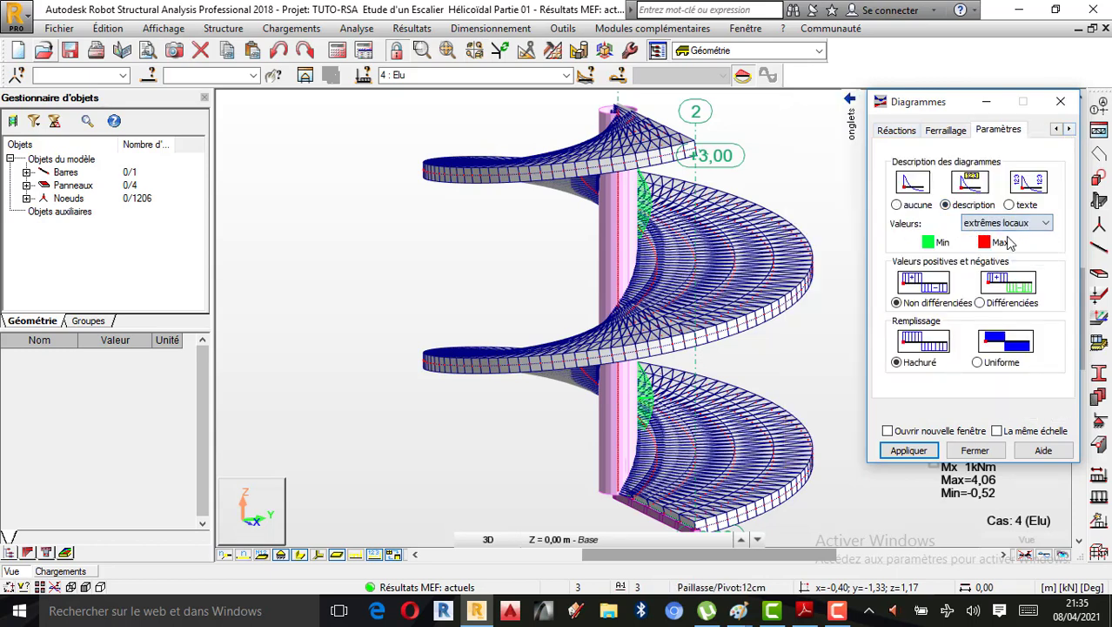
left_click(981, 308)
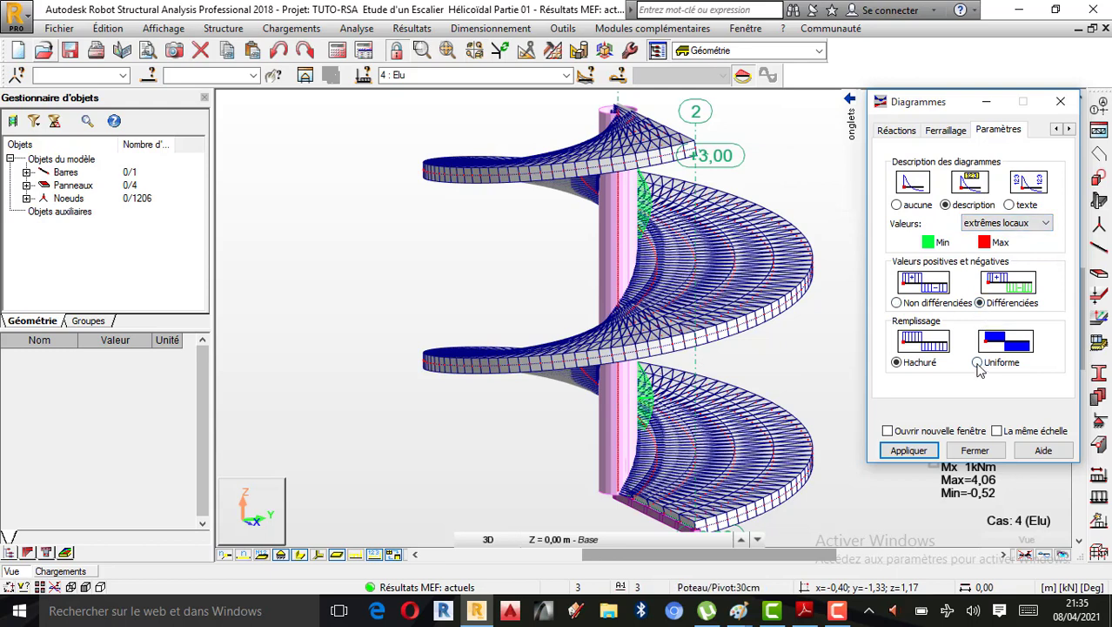
left_click(908, 452)
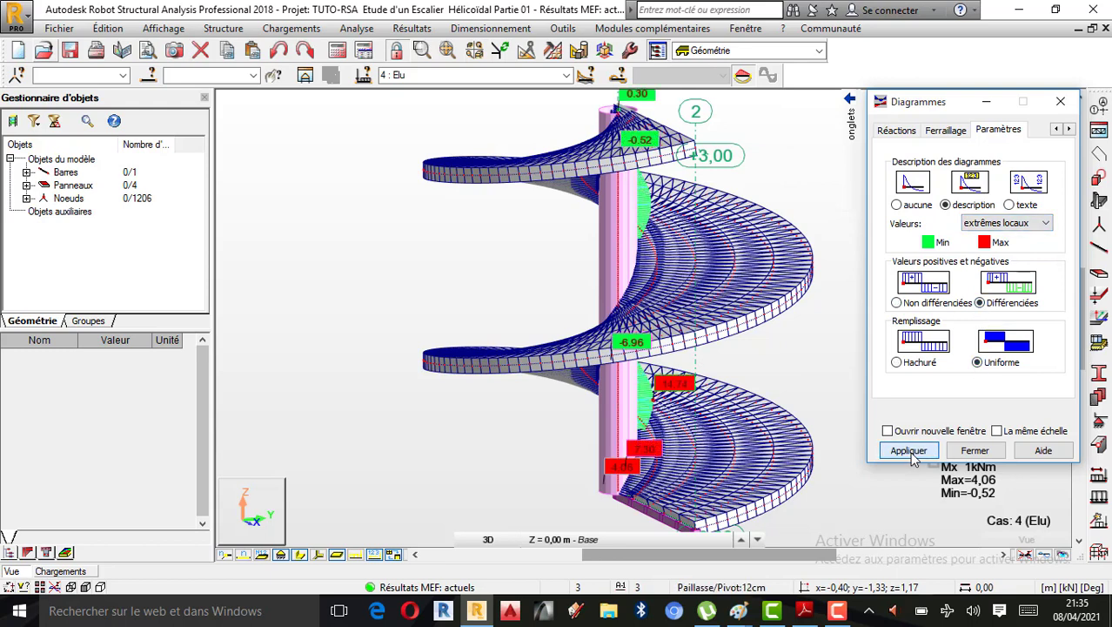
Step: Orbit around the staircase and examine the labelled moment diagrams along the central column
right_click(707, 136)
left_click(720, 204)
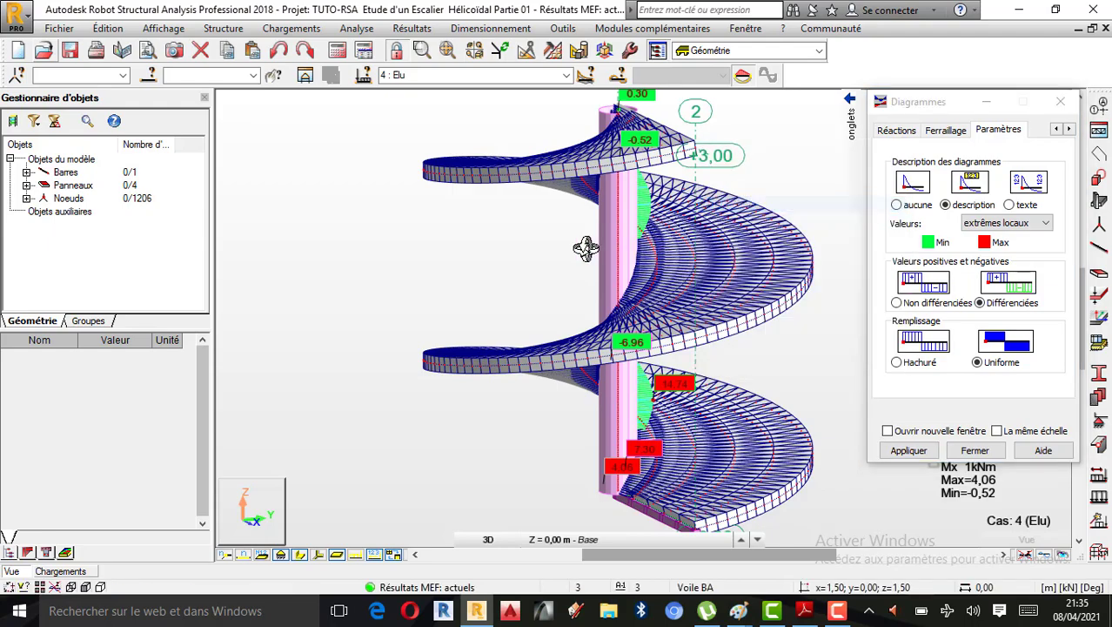
left_click_drag(615, 263, 515, 284)
scroll(447, 260, "down", 1)
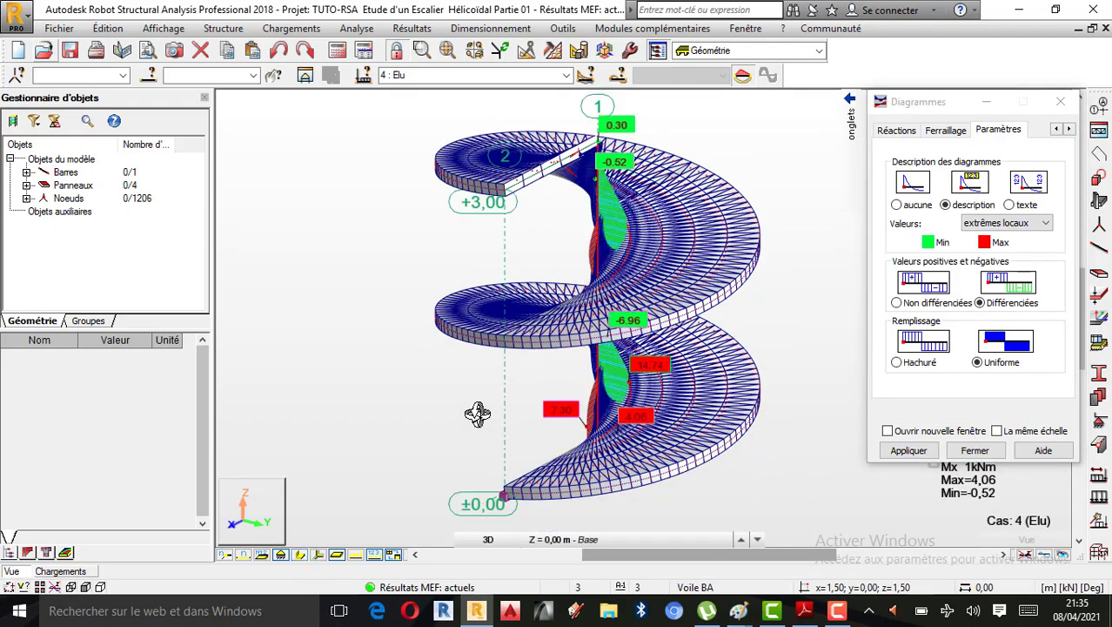
scroll(600, 248, "up", 2)
mouse_move(610, 250)
left_mouse_down()
mouse_move(651, 254)
mouse_move(534, 258)
mouse_move(568, 290)
mouse_move(640, 316)
mouse_move(584, 294)
mouse_move(589, 277)
mouse_move(568, 305)
mouse_move(607, 306)
mouse_move(559, 306)
mouse_move(591, 308)
left_mouse_up()
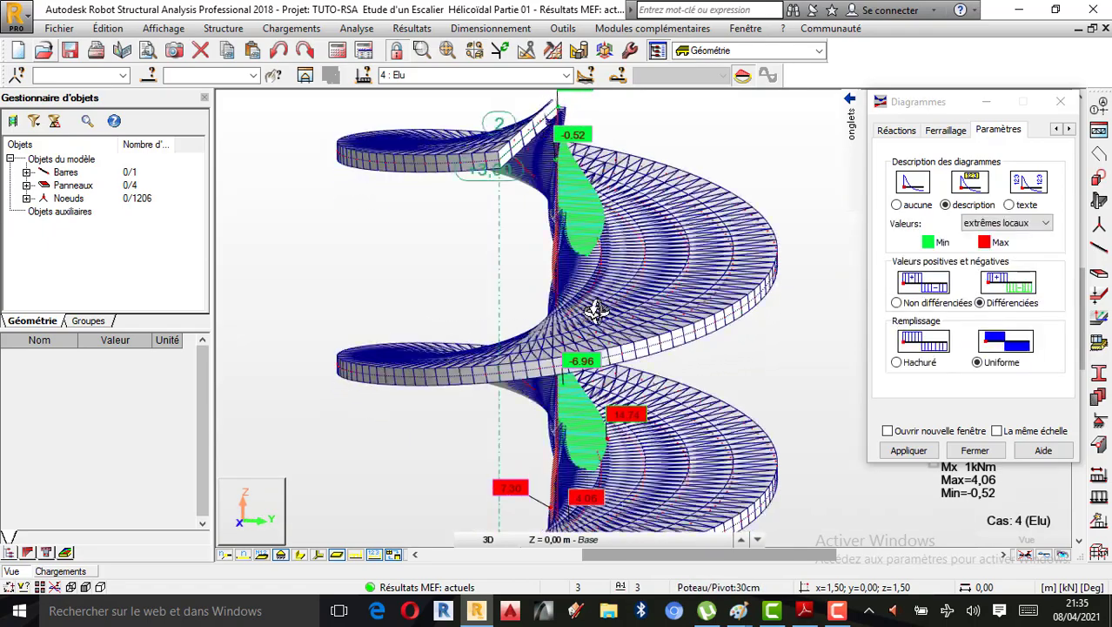
Step: Turn off the Moment My and Moment Mz diagrams so that only Moment Mx is displayed on the column
mouse_move(854, 114)
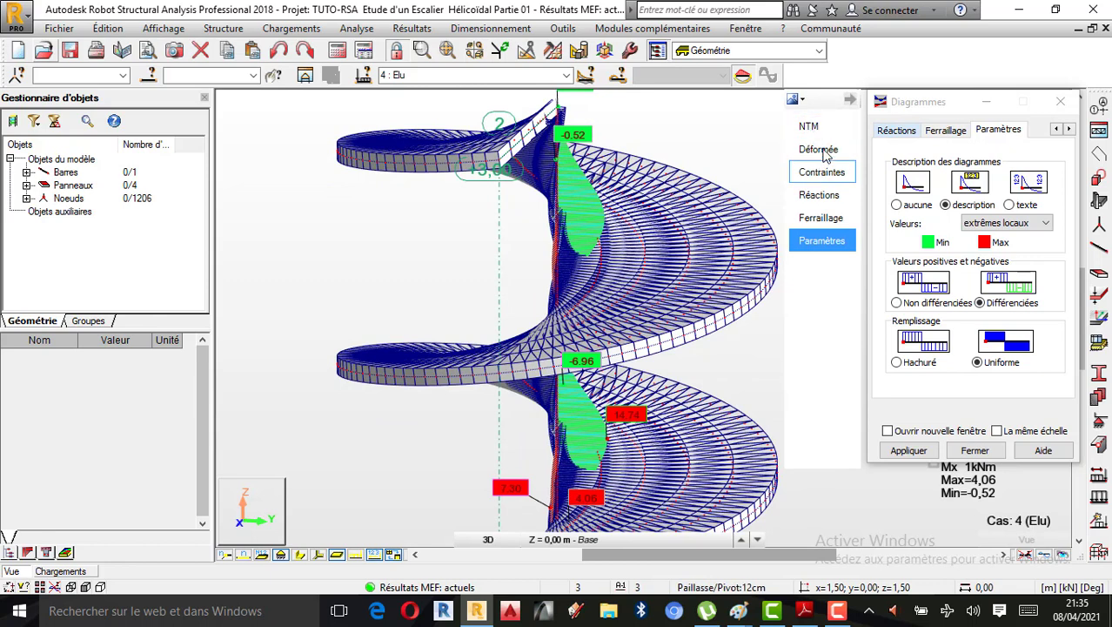
left_click(812, 126)
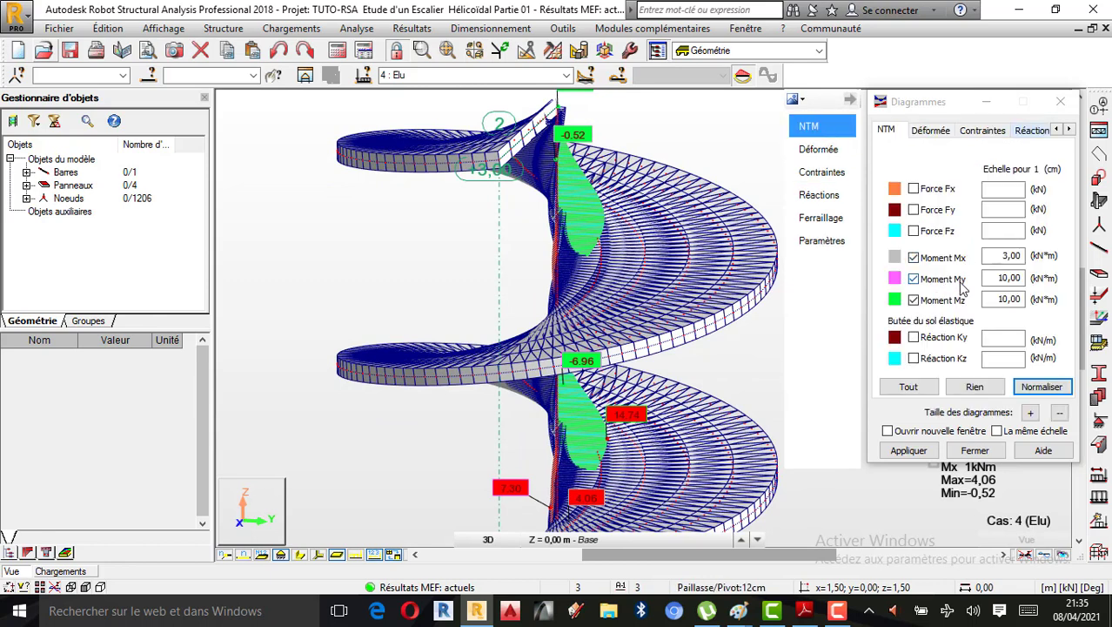
left_click(913, 279)
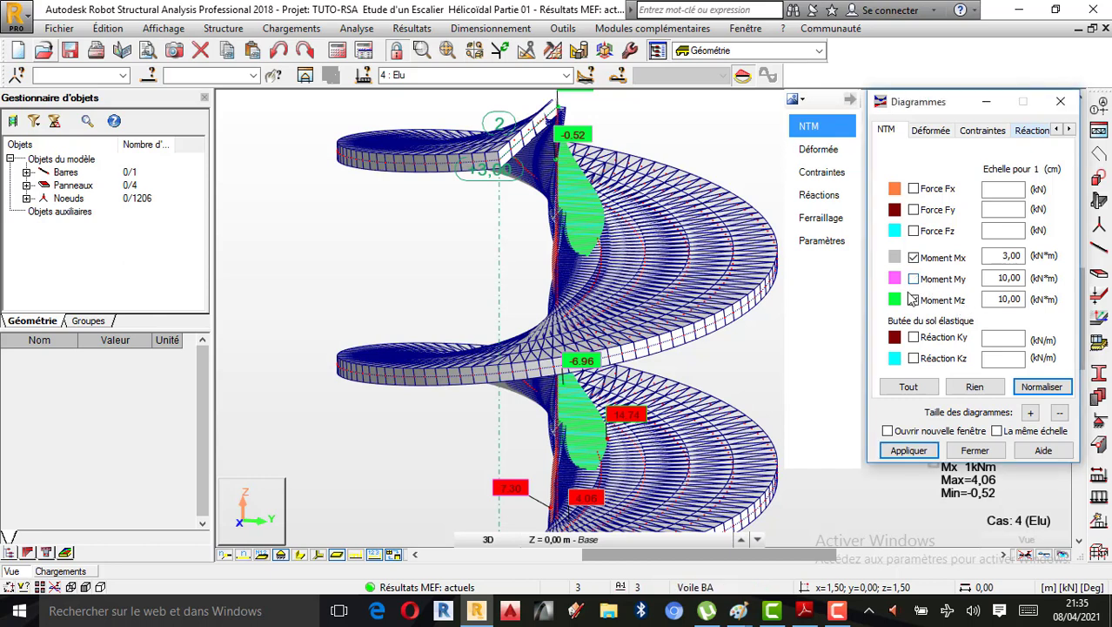
left_click(913, 299)
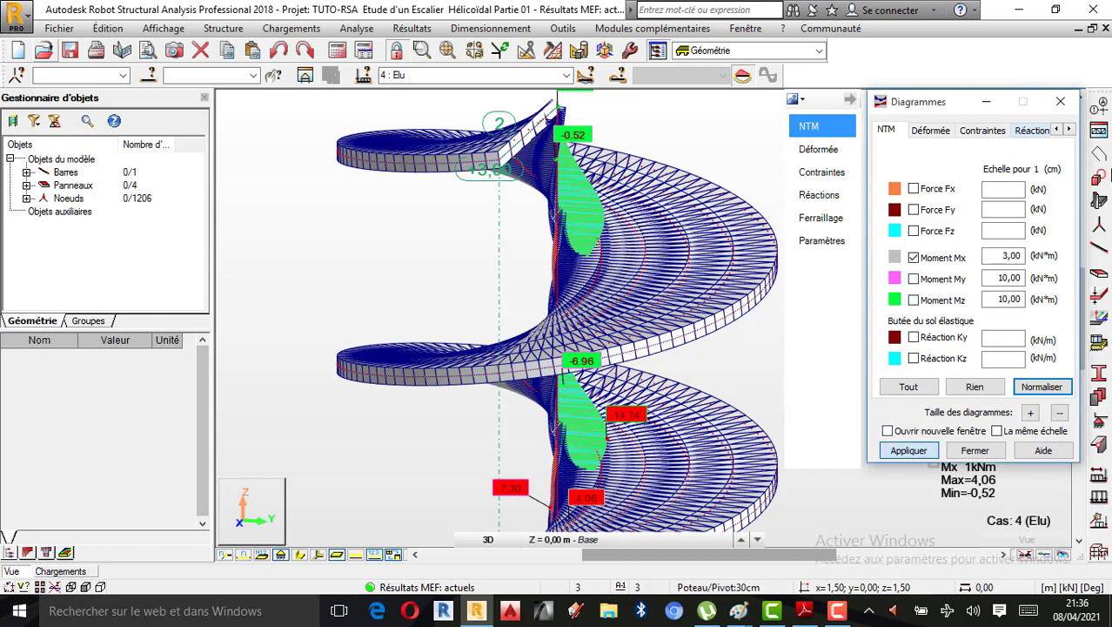
left_click(909, 450)
Step: Restrict the diagram description values to extrêmes globaux
left_click(1070, 129)
left_click(1070, 129)
left_click(1070, 128)
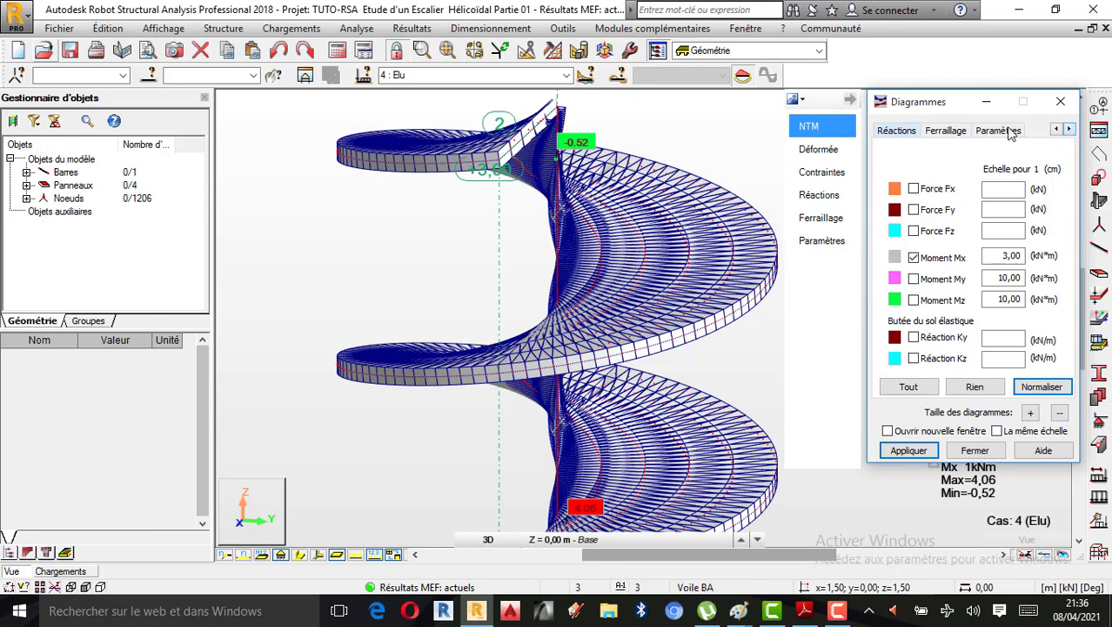
left_click(1001, 131)
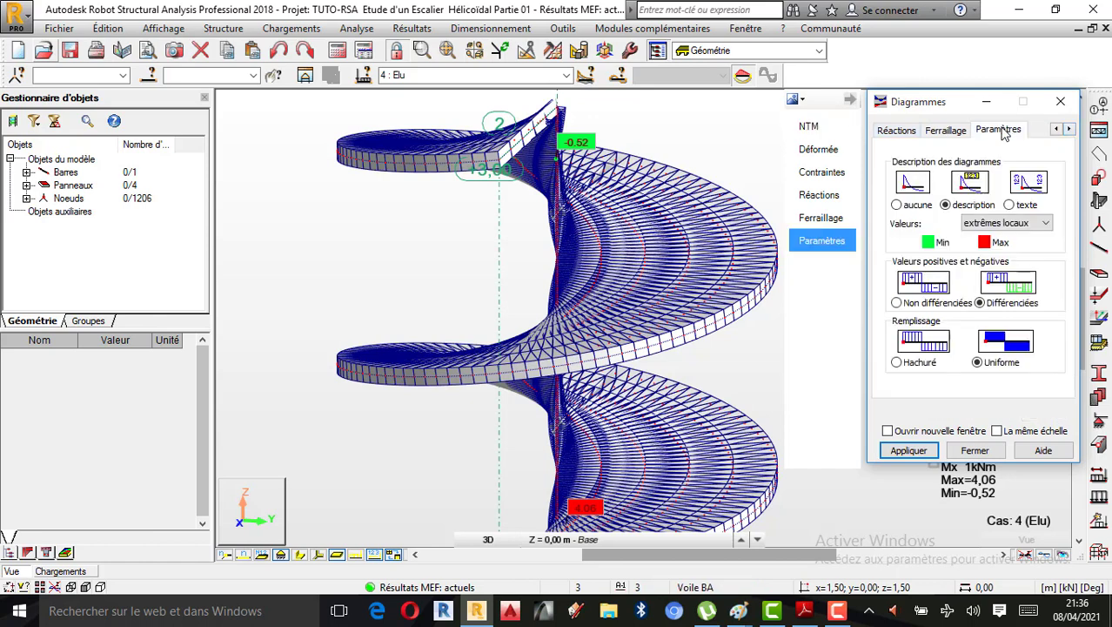
left_click(1023, 224)
left_click(1001, 250)
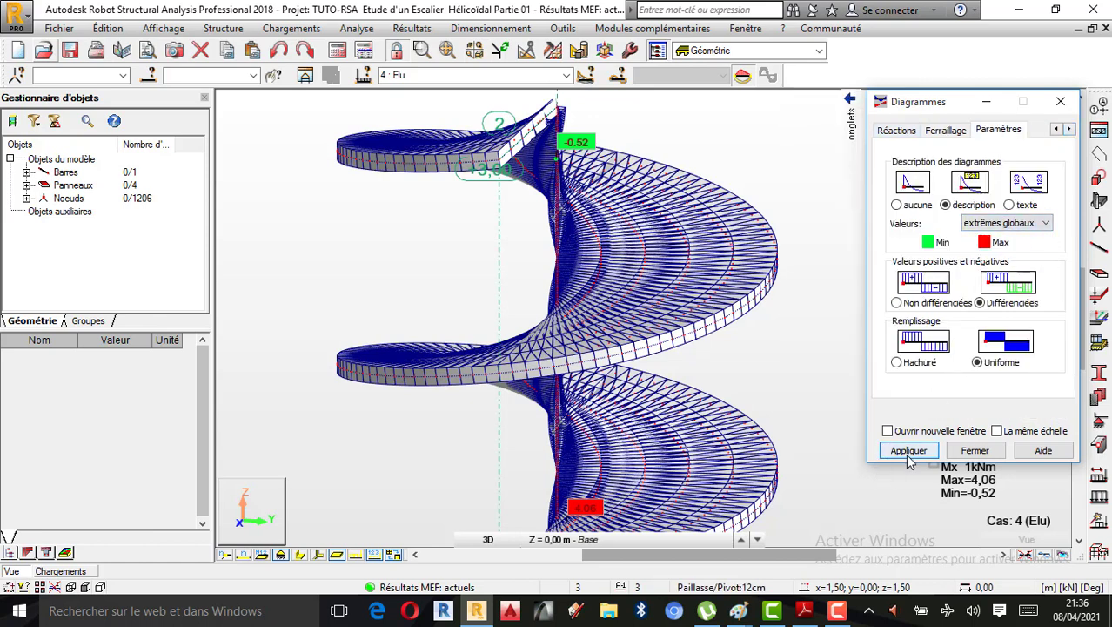
left_click(913, 455)
Step: Replace the Moment Mx diagram with Moment My alone to examine it along the central column
mouse_move(746, 310)
middle_mouse_down("shift")
mouse_move(750, 355)
mouse_move(738, 362)
middle_mouse_up("shift")
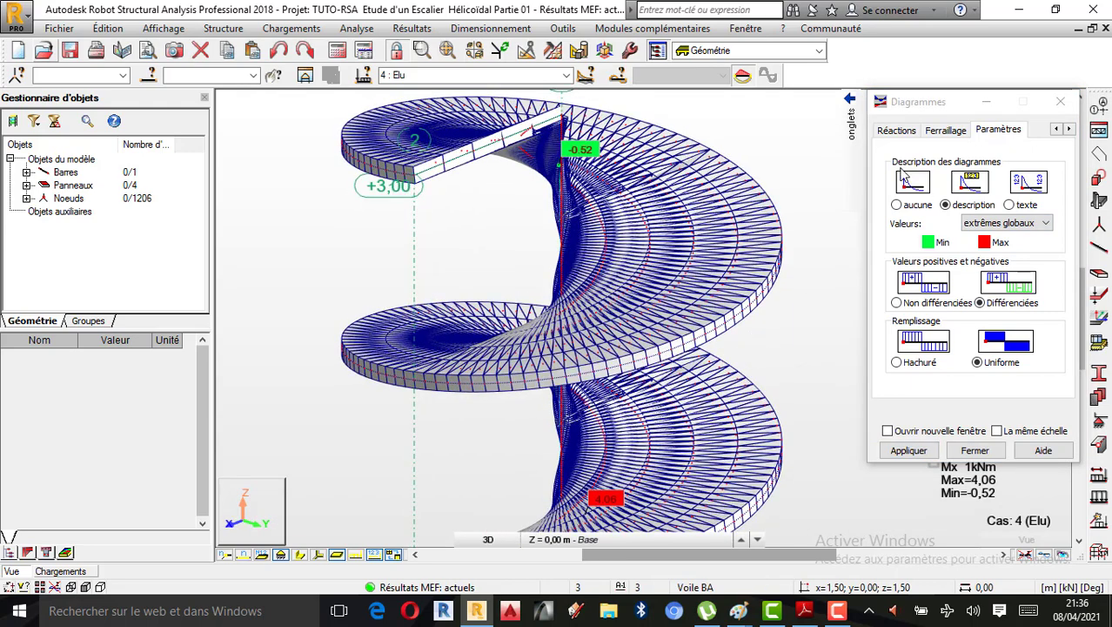
left_click(827, 129)
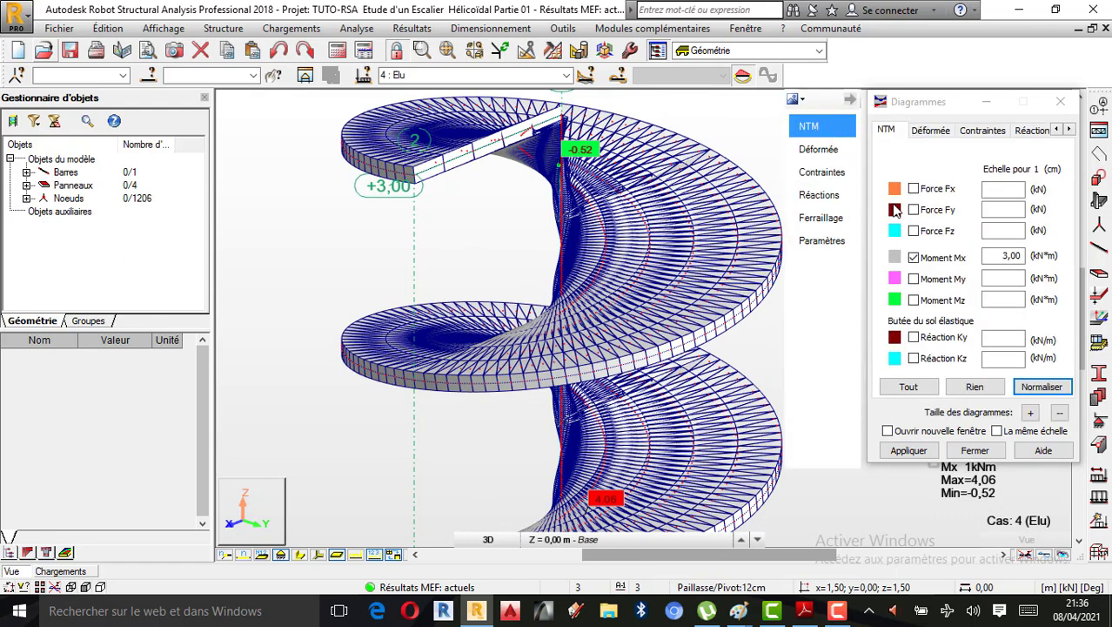
left_click(913, 258)
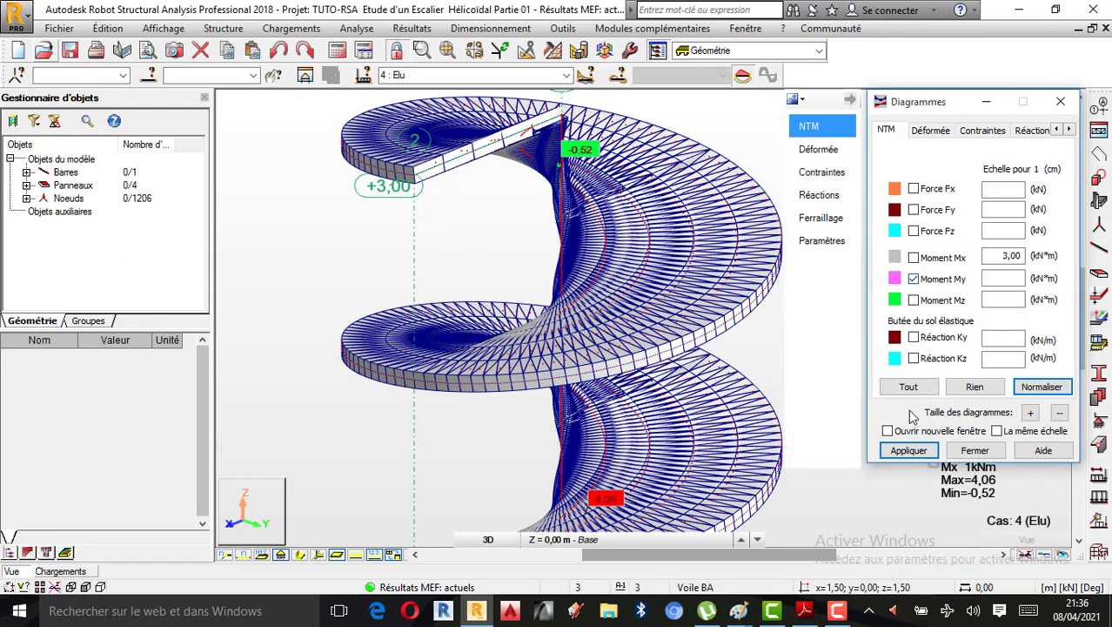
left_click(909, 450)
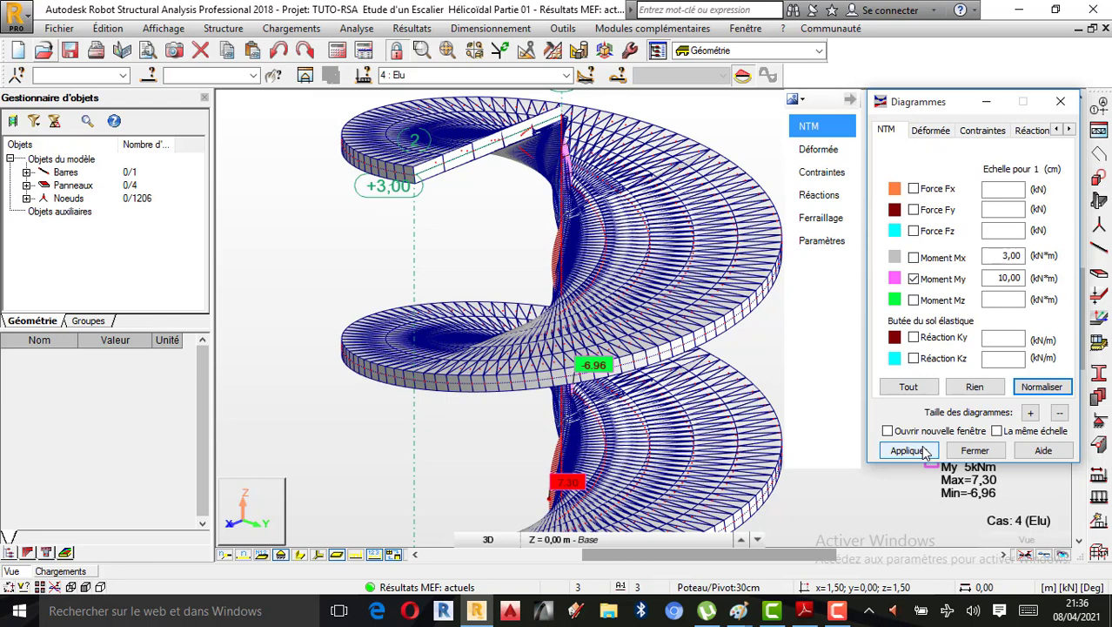
Step: Examine the Moment Mz diagram alone on the column and switch the display back to Moment My alone
left_click(913, 279)
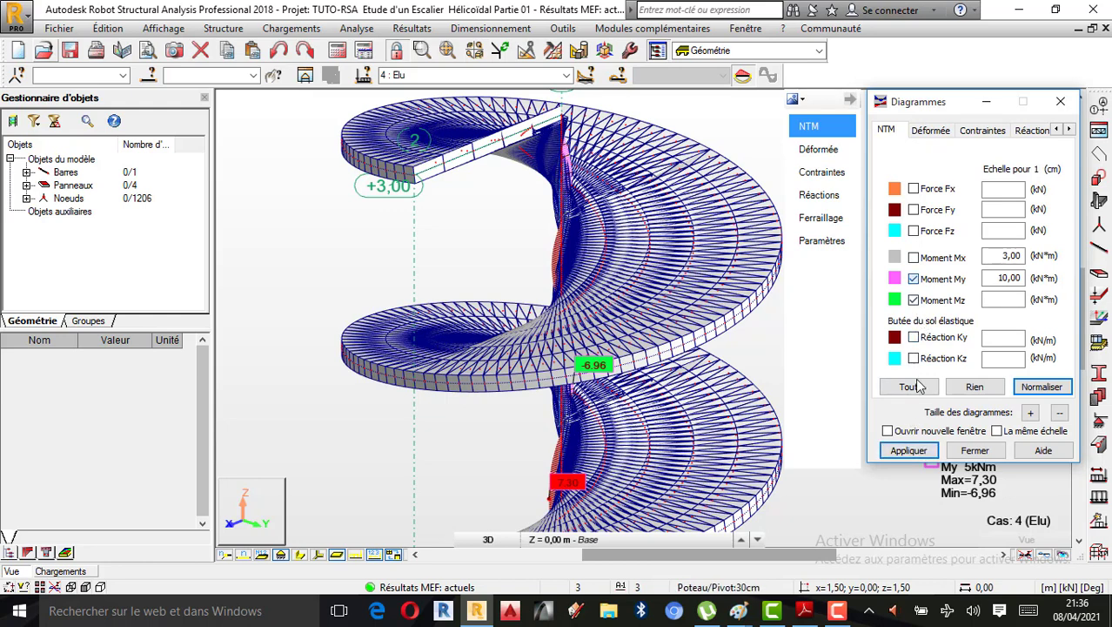
left_click(905, 450)
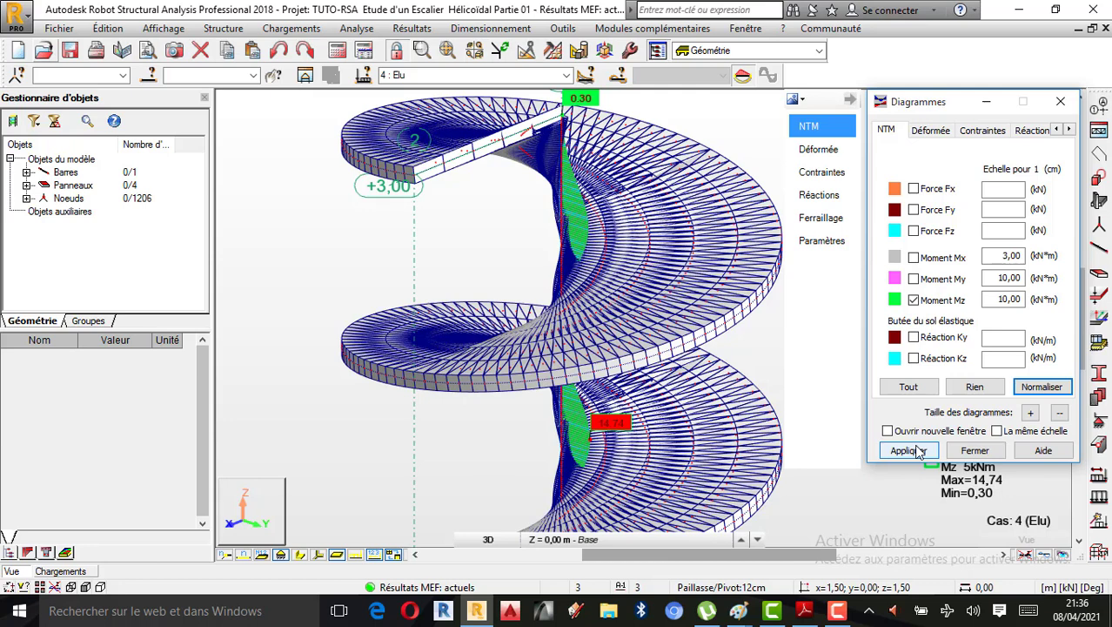
left_click(914, 299)
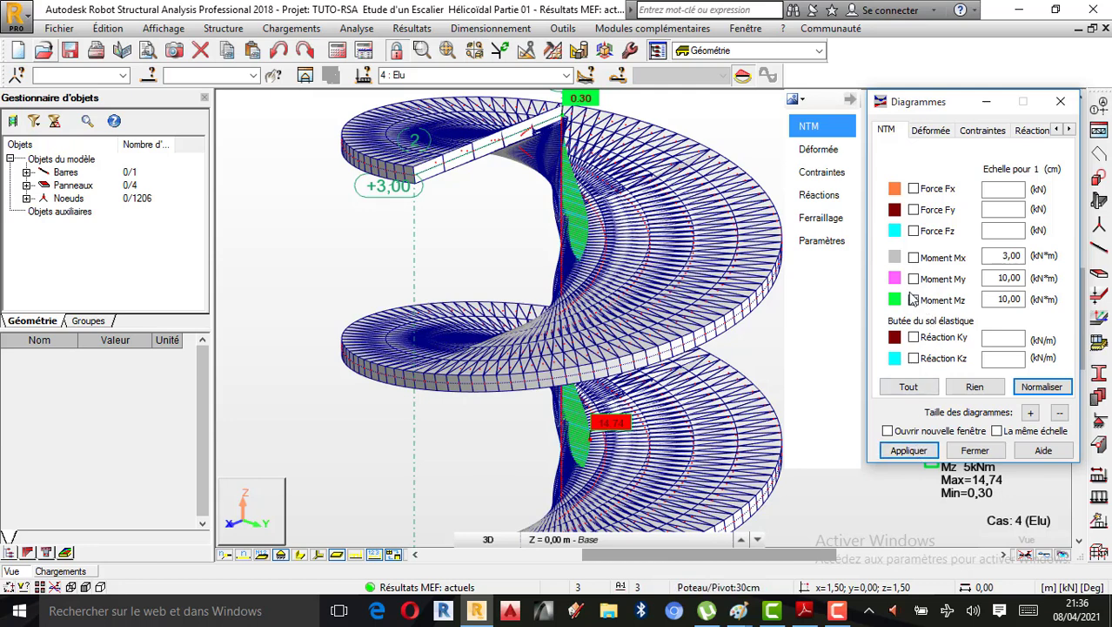
left_click(913, 278)
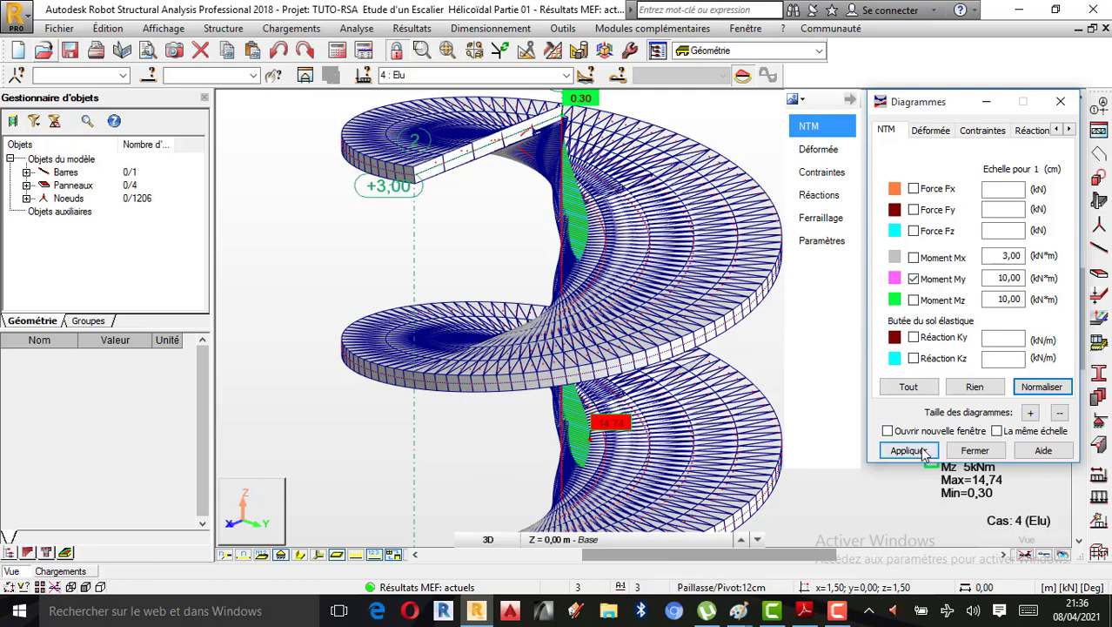
left_click(924, 451)
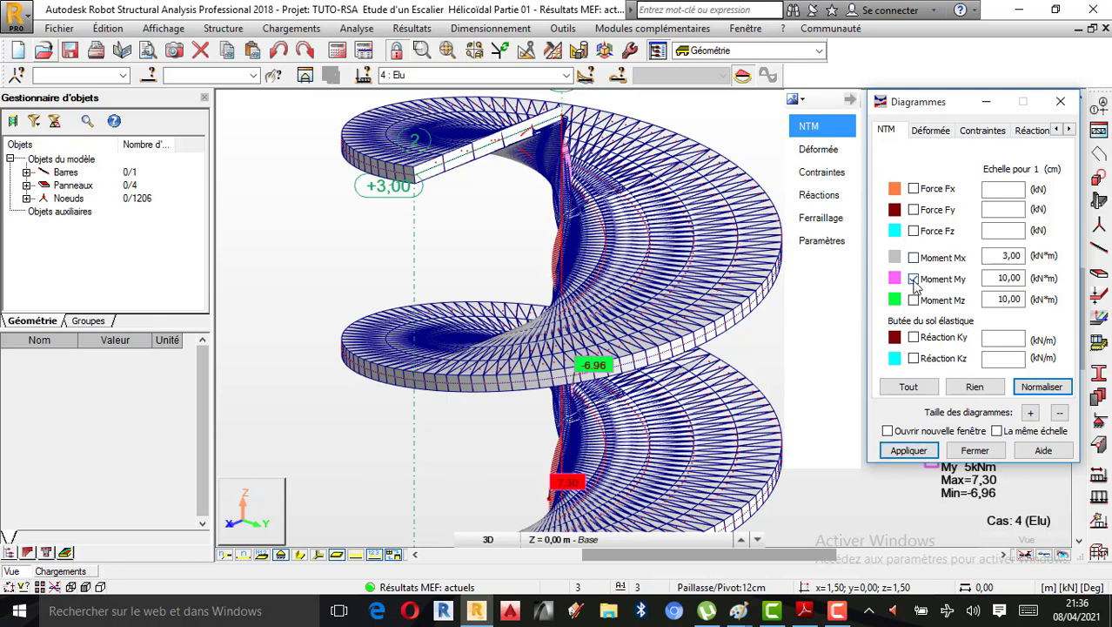
Step: Replace the moment diagram with the Force Fx, Force Fy and Force Fz diagrams on the central column
left_click(914, 189)
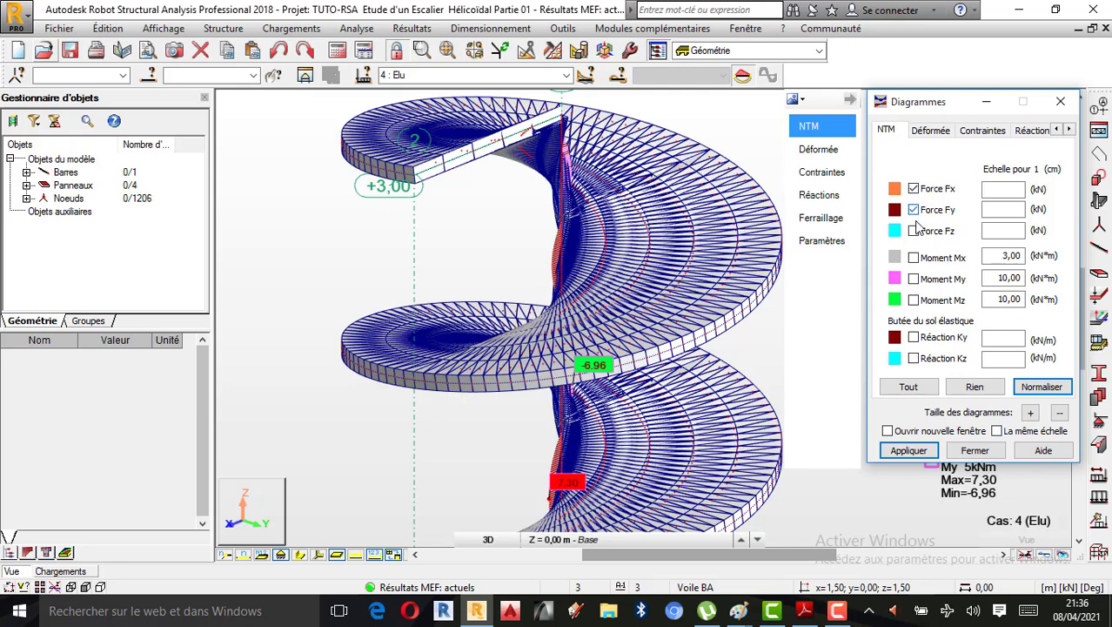
left_click(914, 231)
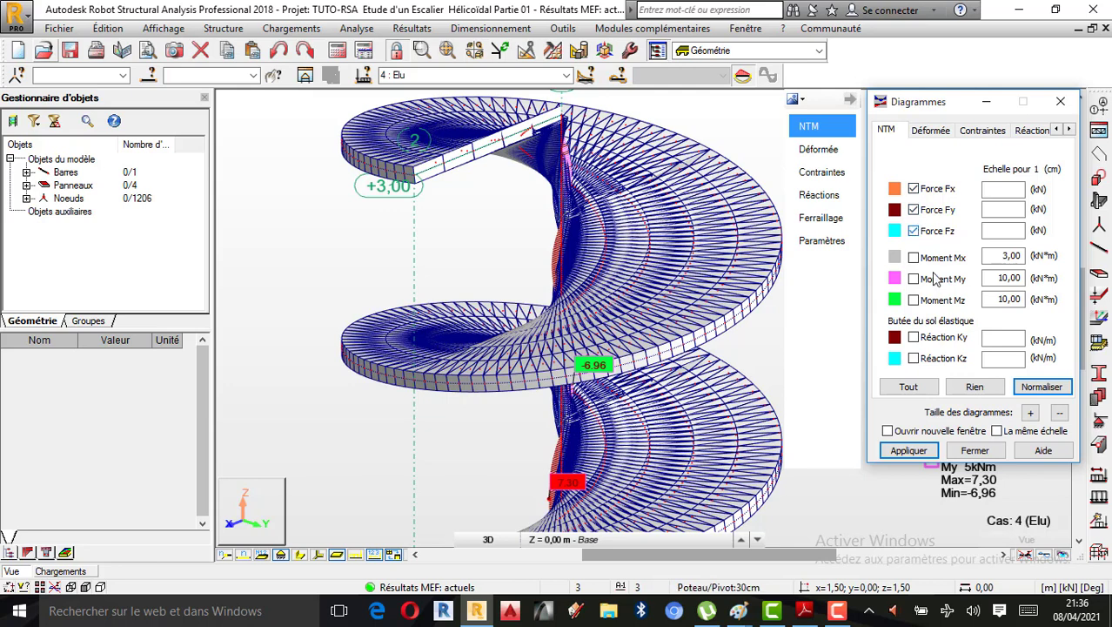
left_click(914, 448)
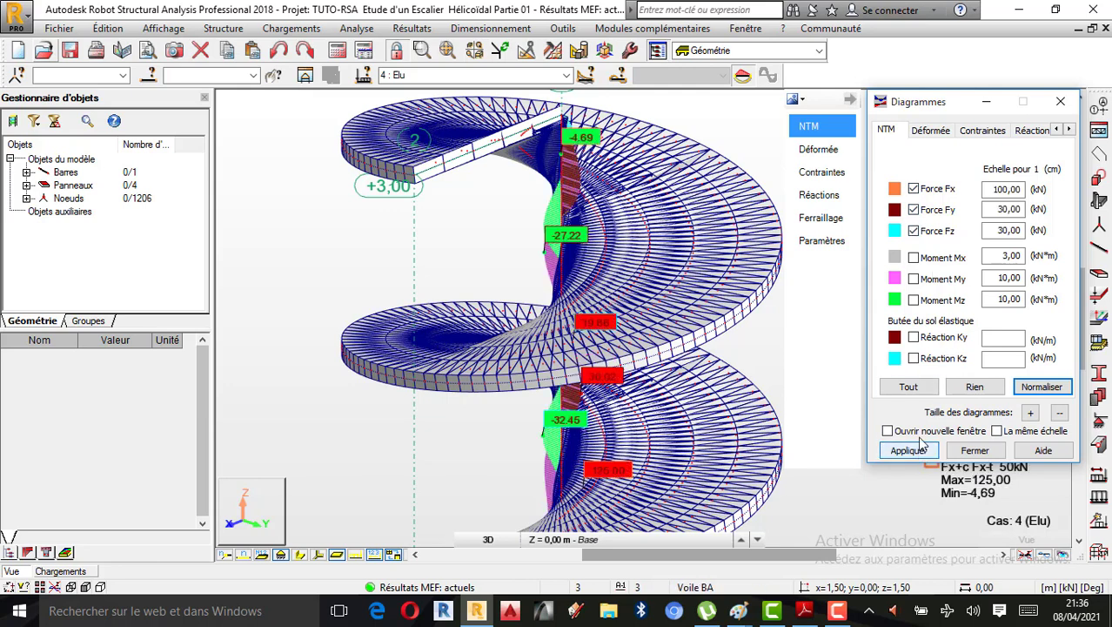
middle_click_drag(599, 264, 641, 224, "shift")
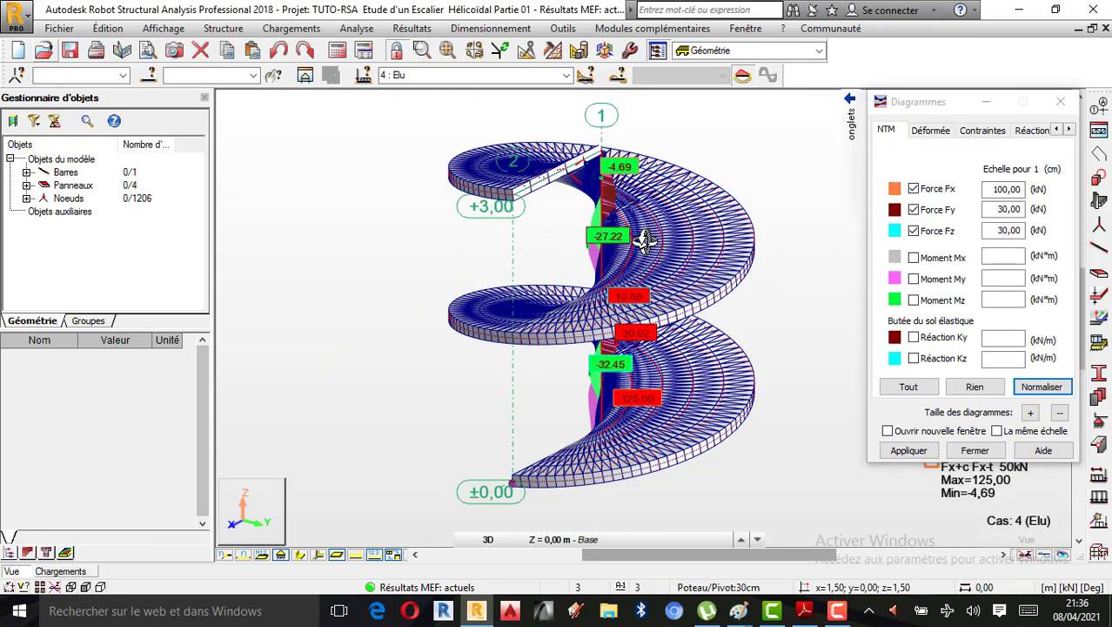
scroll(644, 241, "up", 1)
right_click(755, 142)
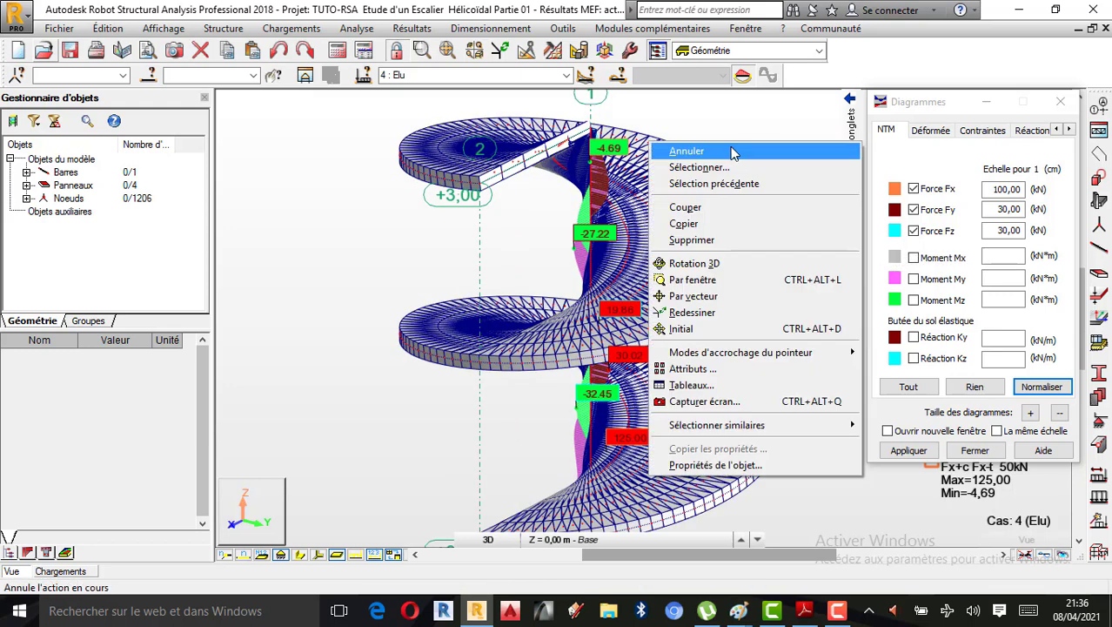
left_click(727, 152)
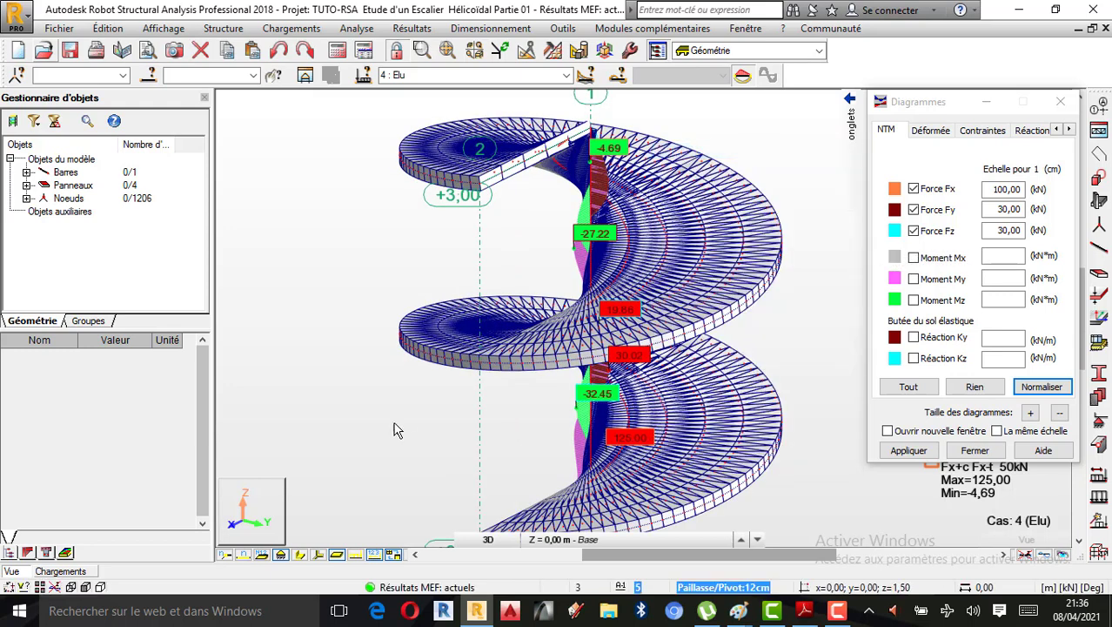
Step: Select the central column by showing its section shape, hide the shape again, and isolate the column in a separate view
left_click(298, 555)
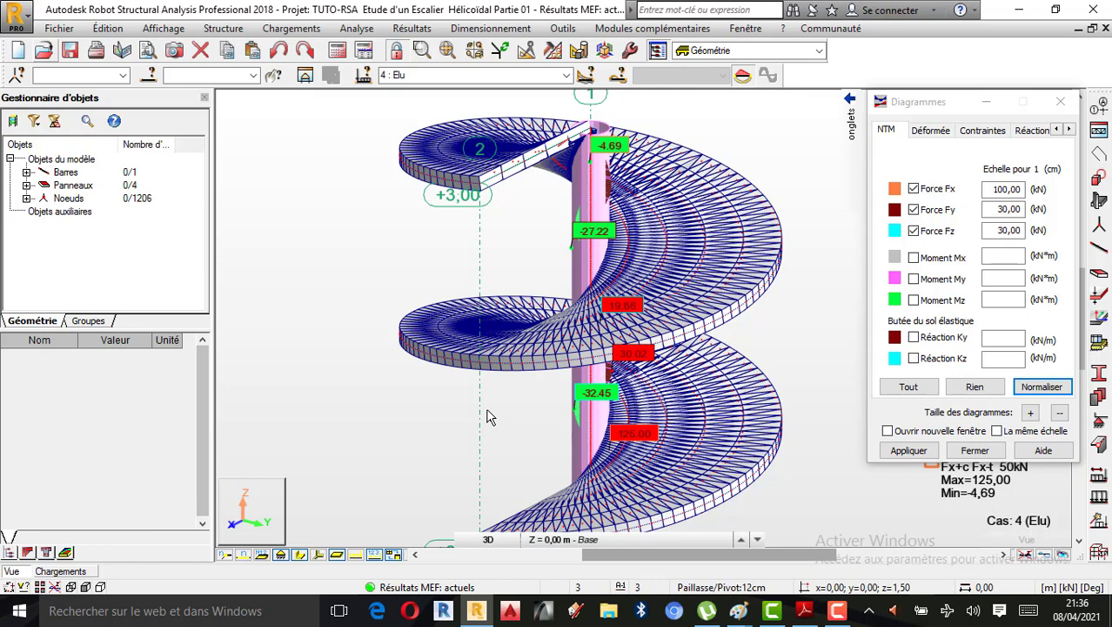
left_click(582, 201)
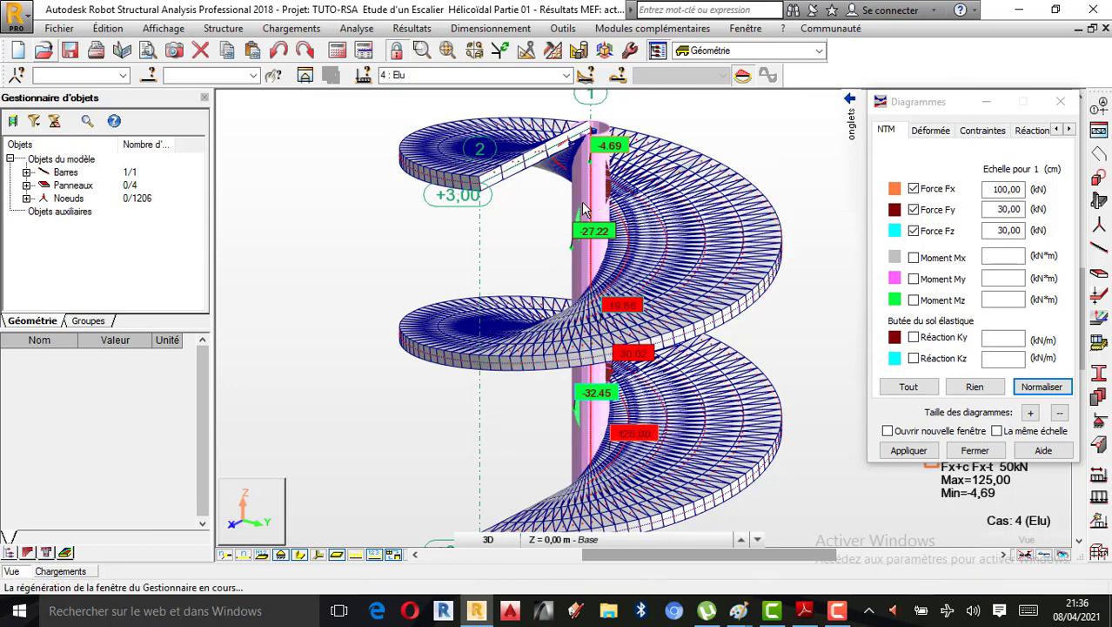
left_click(300, 558)
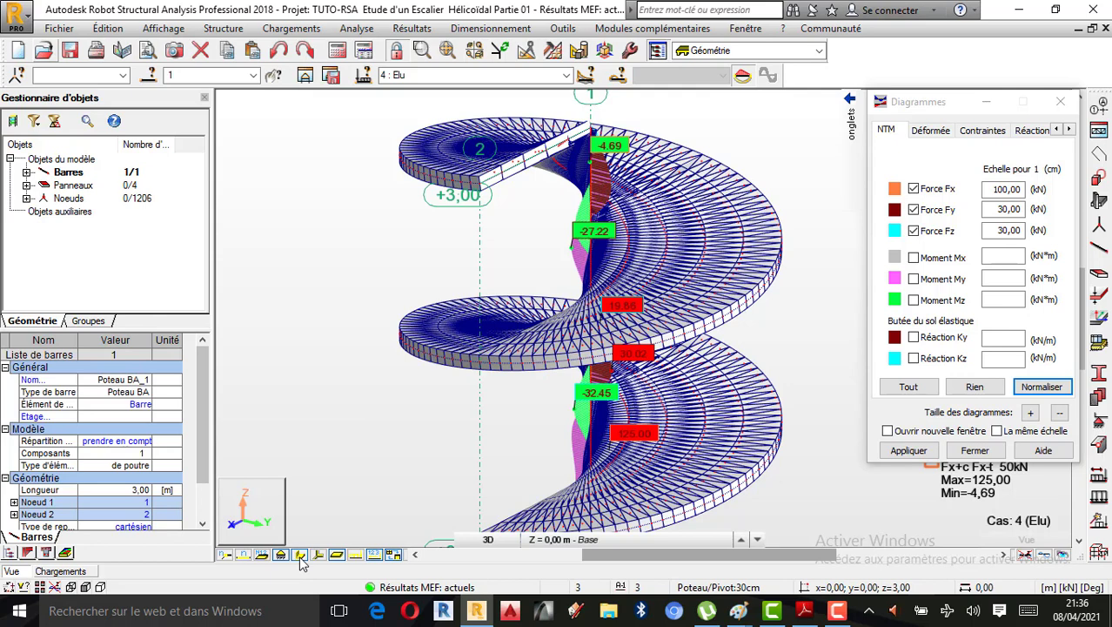
left_click(305, 75)
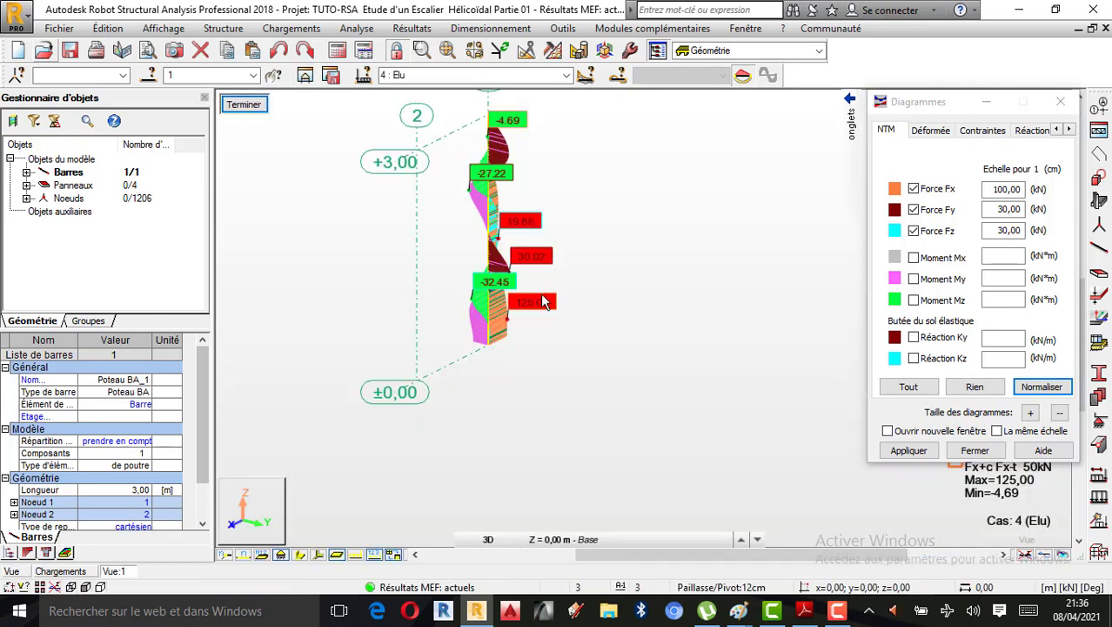
scroll(485, 192, "up", 2)
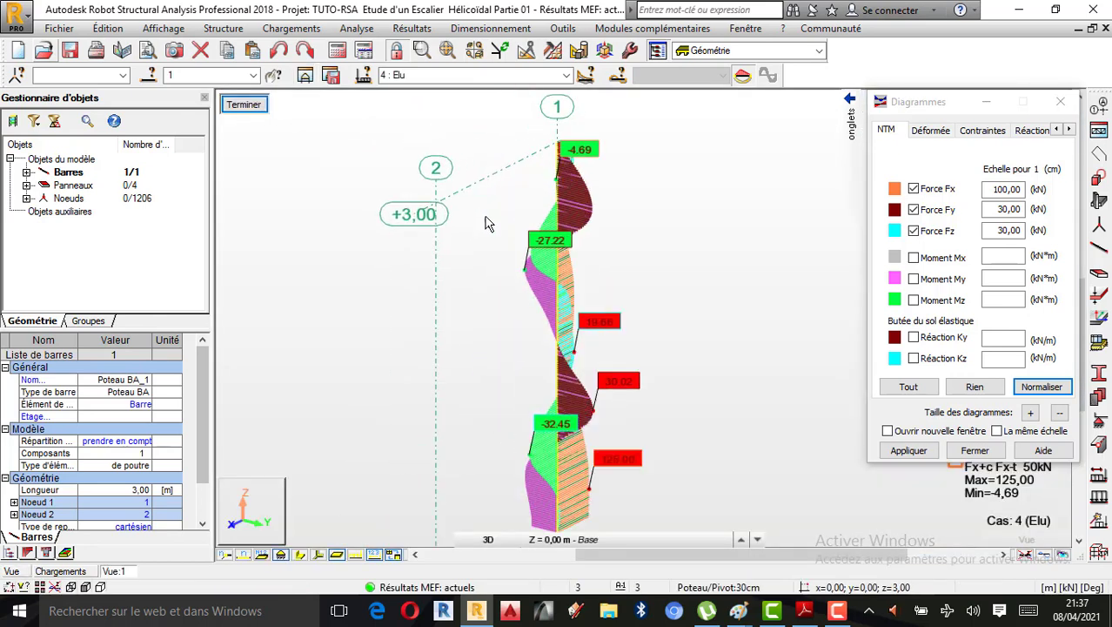
scroll(537, 253, "up", 1)
scroll(612, 233, "down", 1)
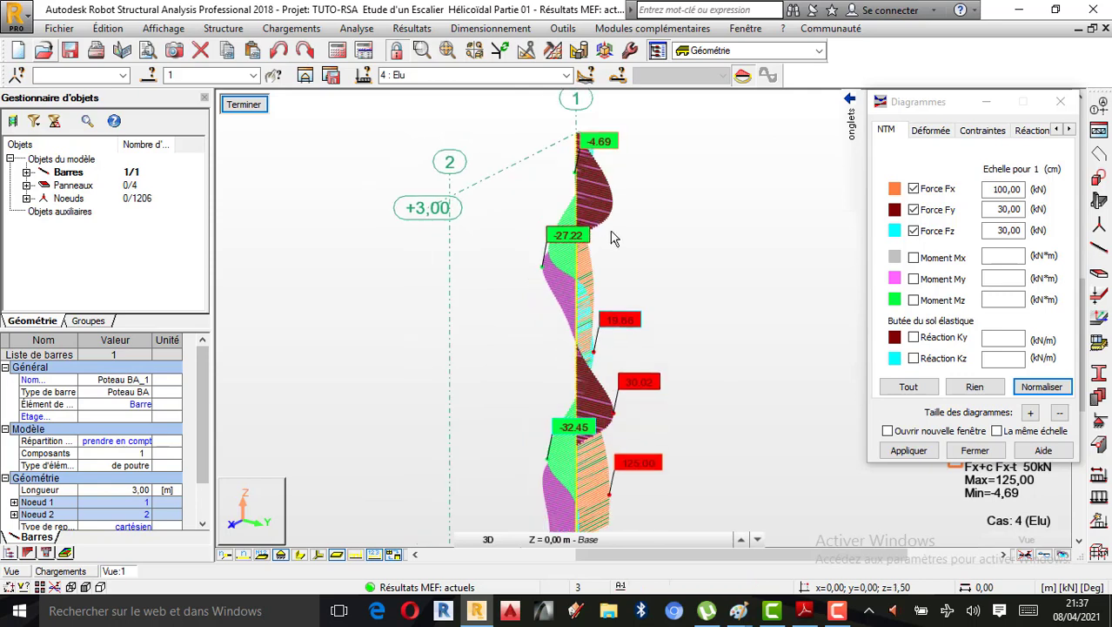
Step: Toggle the section shape display on and off, and reapply the three force diagrams to the isolated column
left_click(301, 554)
left_click(301, 554)
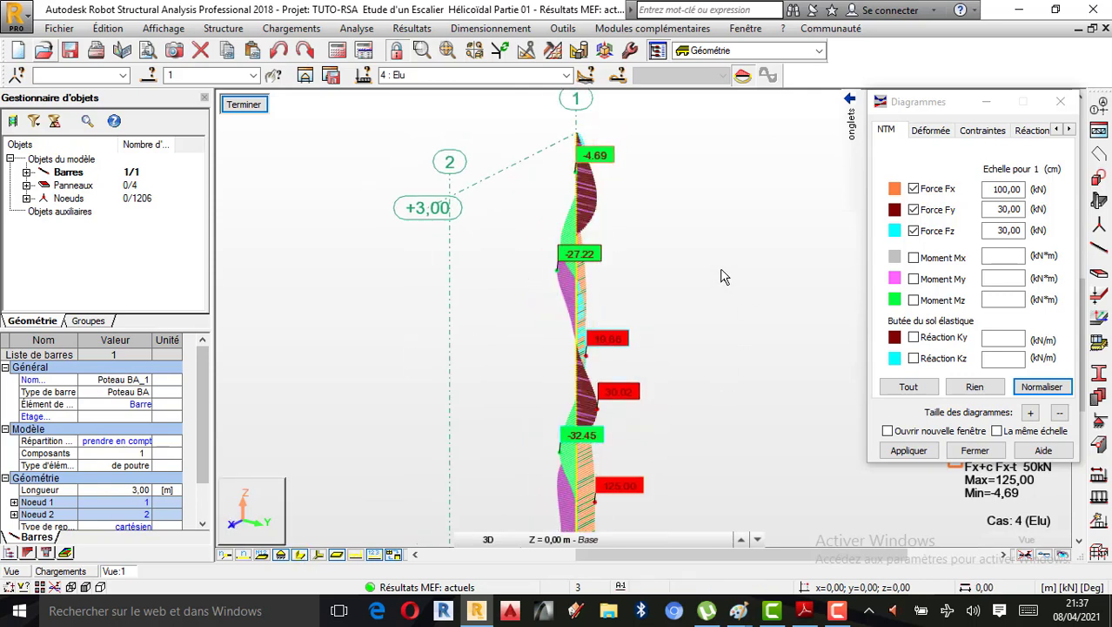
scroll(722, 274, "down", 2)
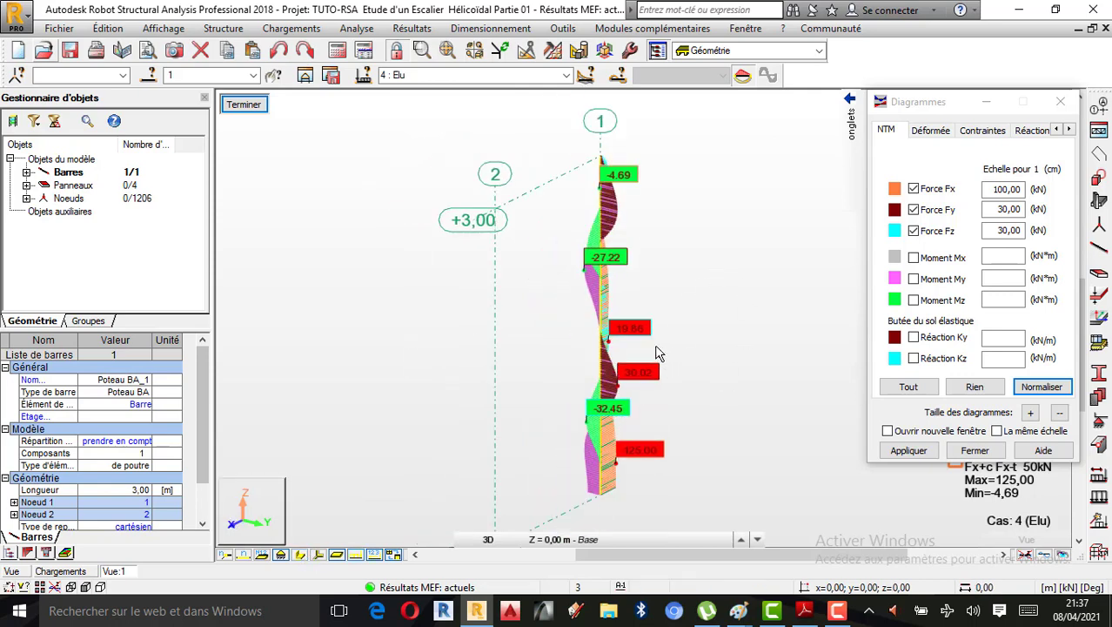
left_click(909, 450)
scroll(841, 274, "up", 2)
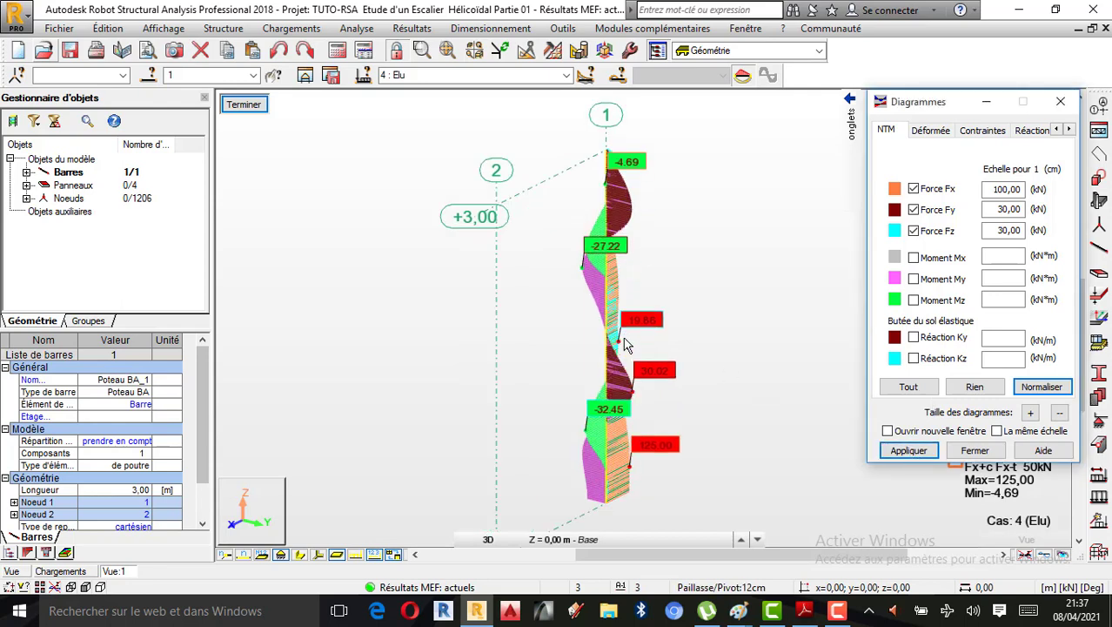
Step: Turn off the Force Fy and Force Fz diagrams to examine Force Fx alone on the isolated column
left_click(914, 210)
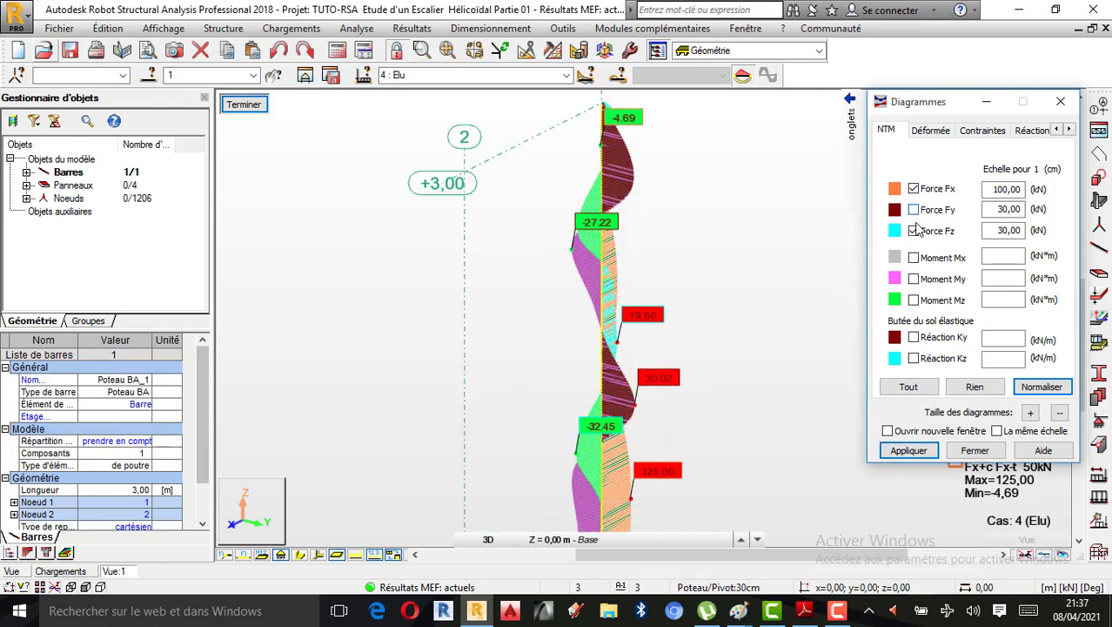
left_click(909, 448)
scroll(661, 281, "down", 1)
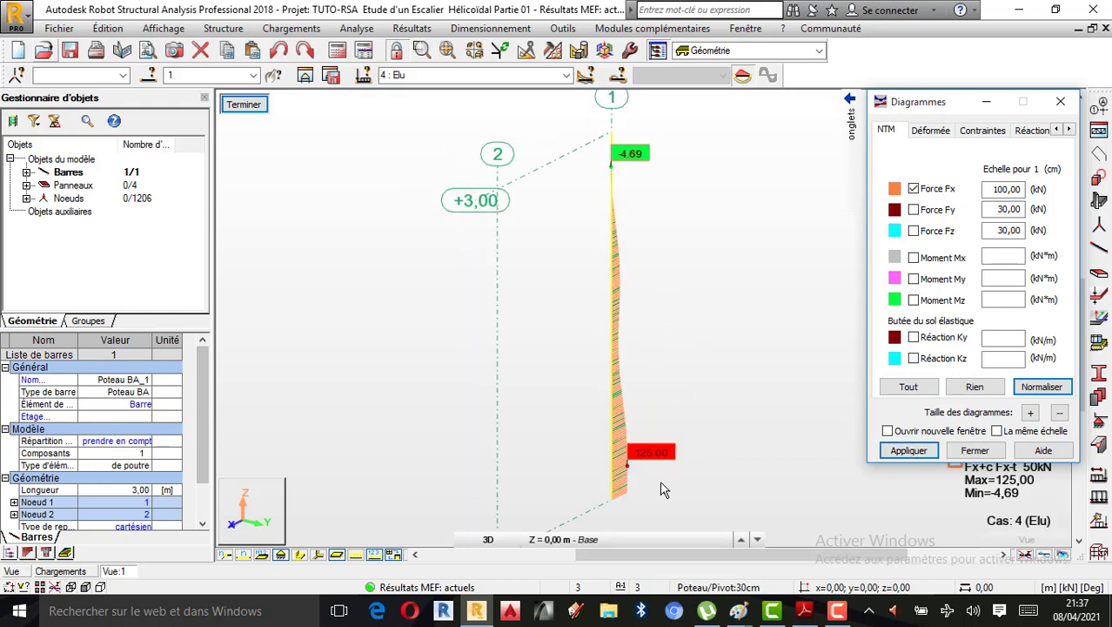
Step: Display the Force Fy diagram alone on the isolated column, and replace it with Force Fz alone
left_click(914, 209)
left_click(908, 450)
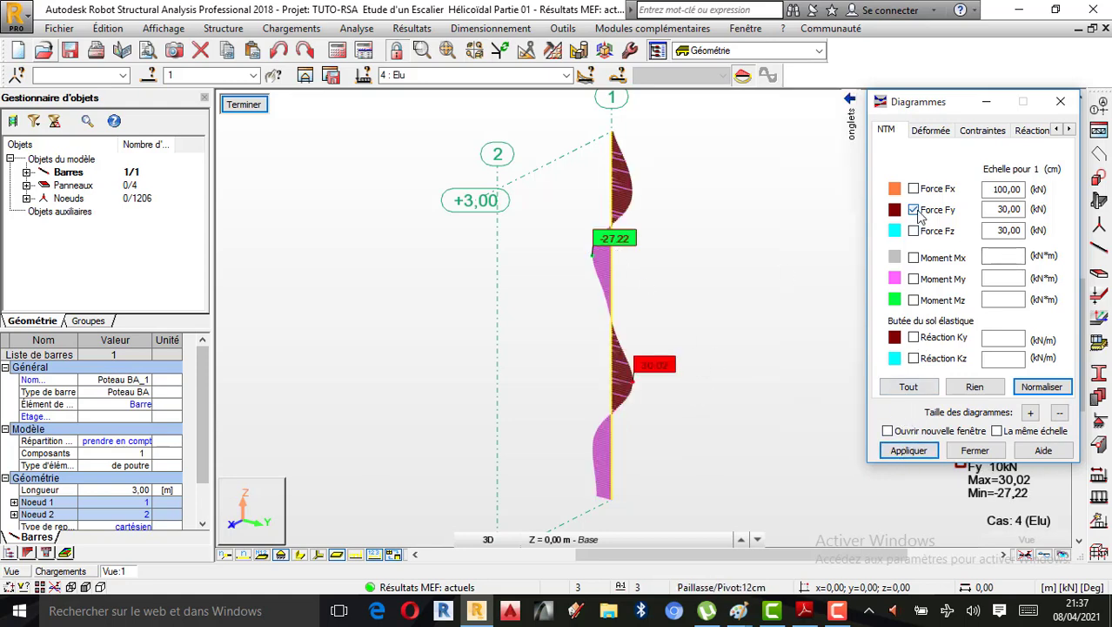
left_click(913, 231)
left_click(909, 450)
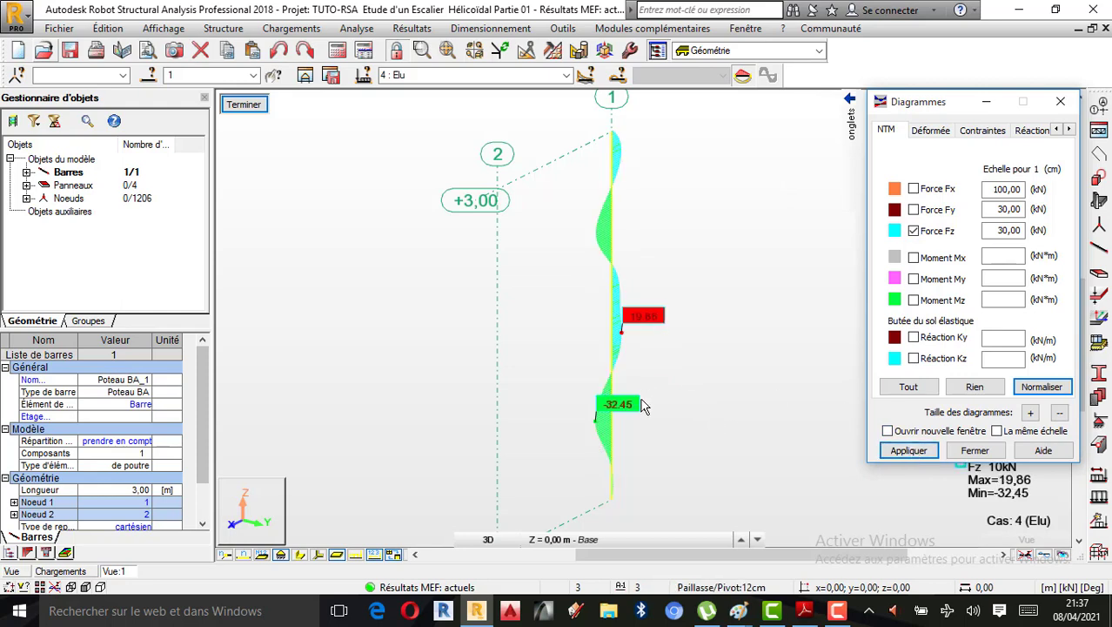
Step: Replace the Force Fz diagram with Moments Mx, My and Mz on the isolated column, and reduce them to Moment Mz alone
left_click(914, 230)
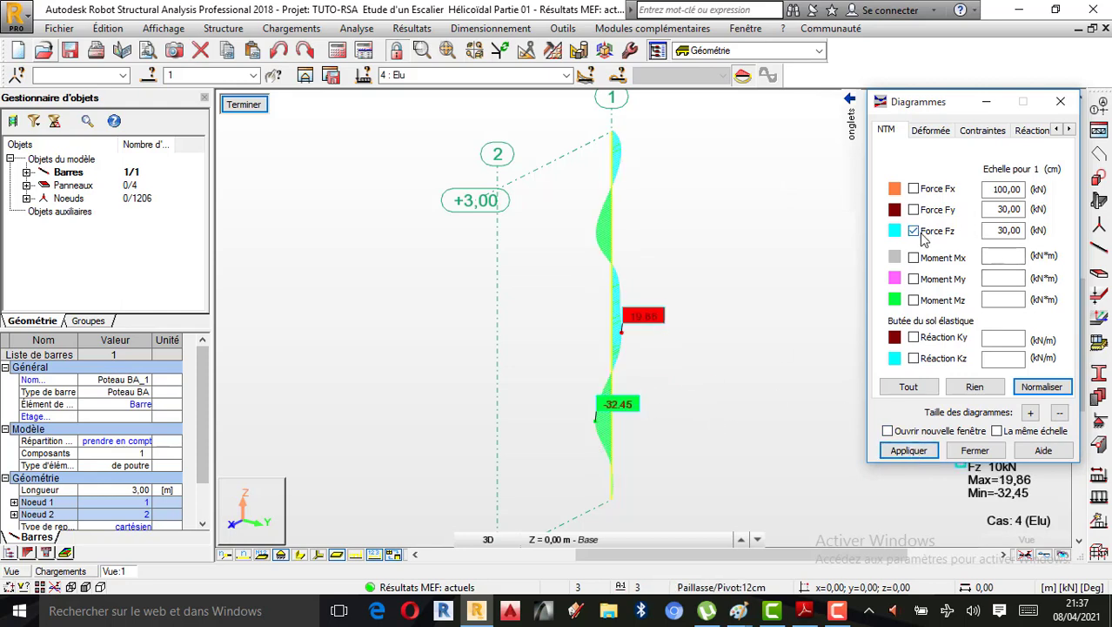
left_click(914, 300)
left_click(908, 450)
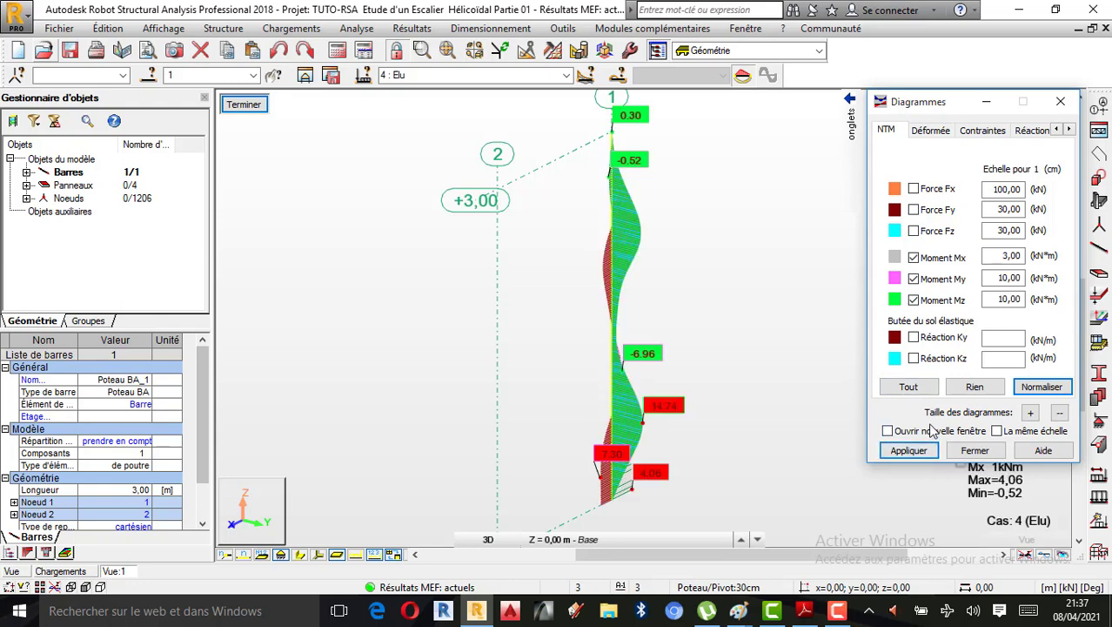
left_click(913, 260)
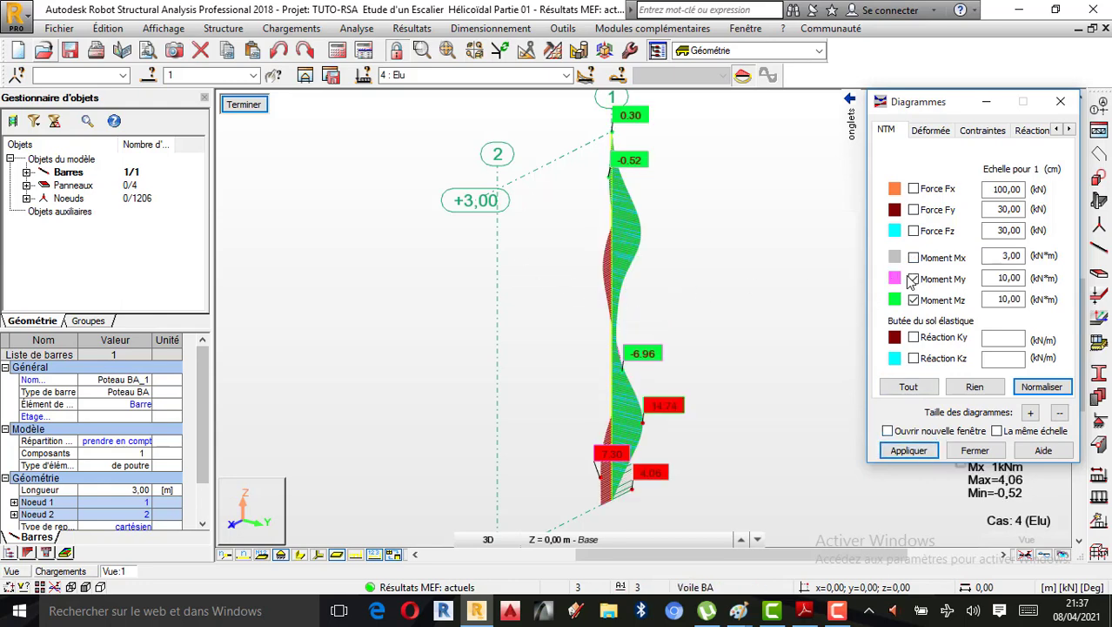
left_click(908, 450)
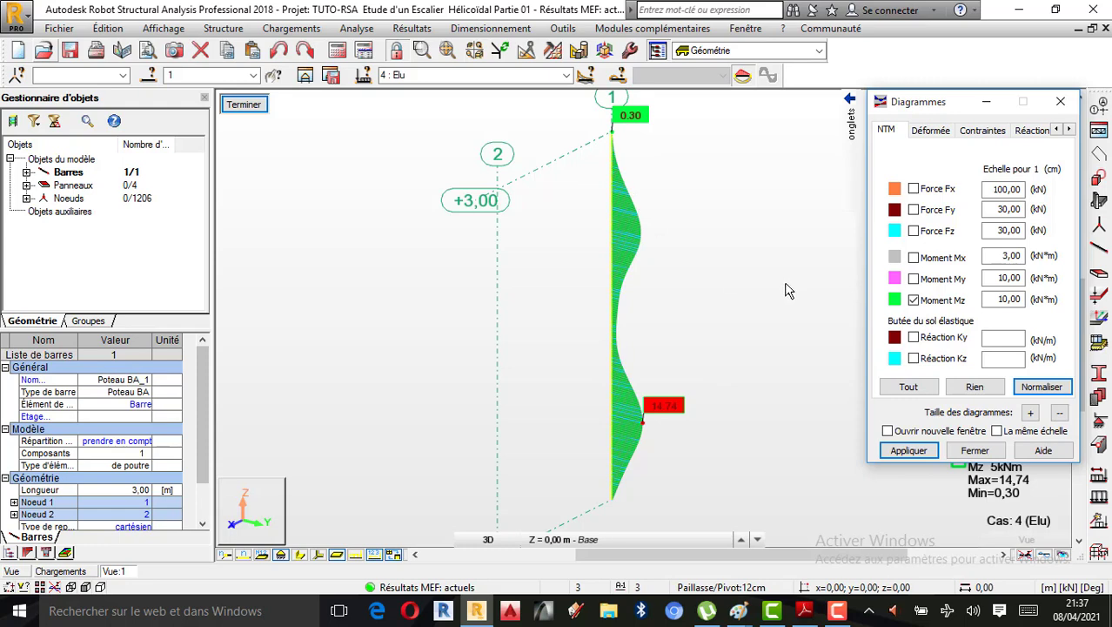
Step: Leave the isolated column view and show the section shapes on the full staircase model
left_click(914, 299)
left_click(1034, 131)
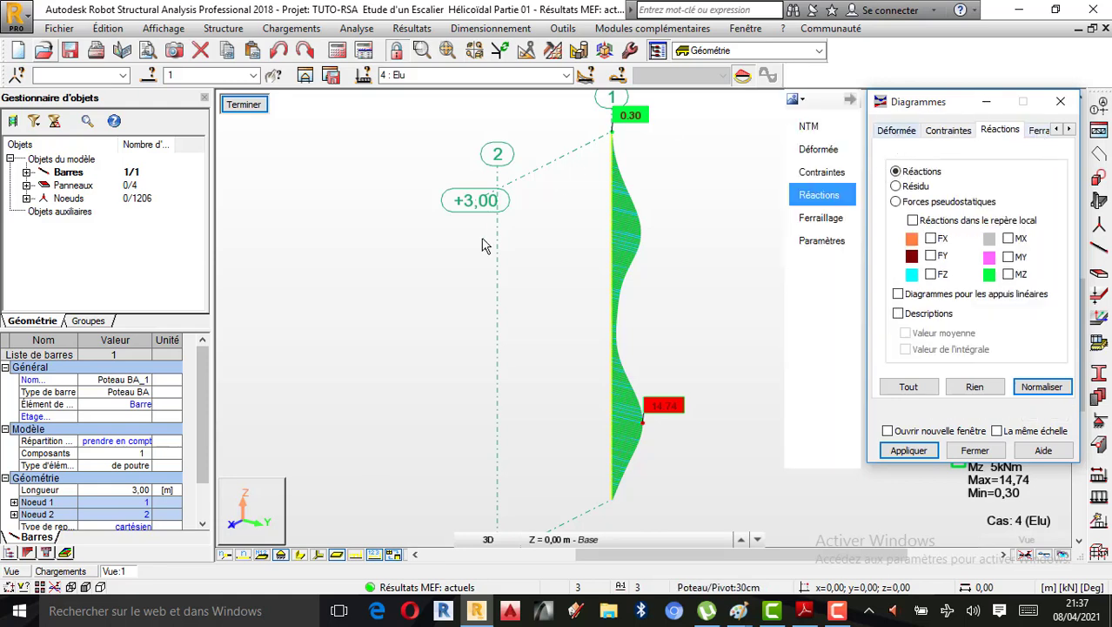
left_click(244, 105)
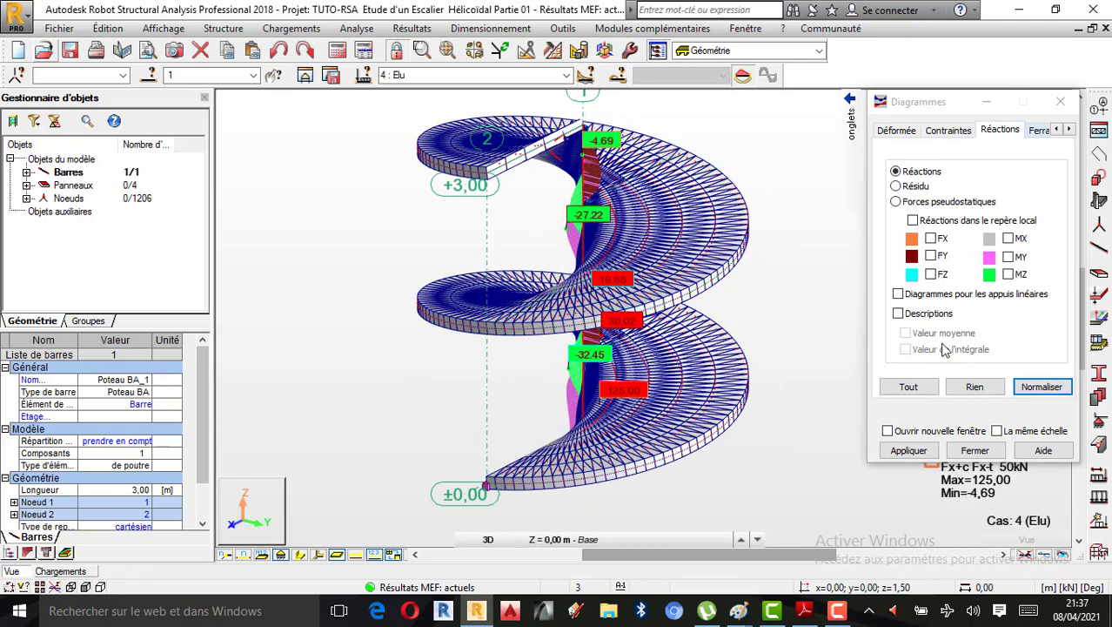
left_click(301, 557)
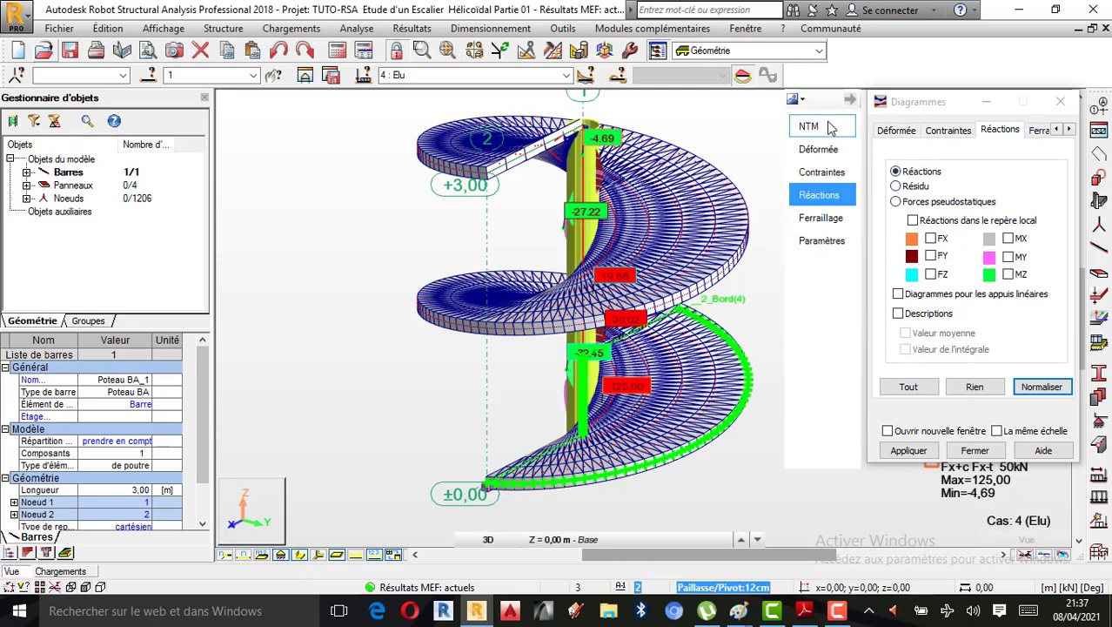
Step: Remove the Force Fx, Fy and Fz diagrams from the full staircase model and close the diagram settings
left_click(823, 126)
left_click(929, 189)
left_click(930, 210)
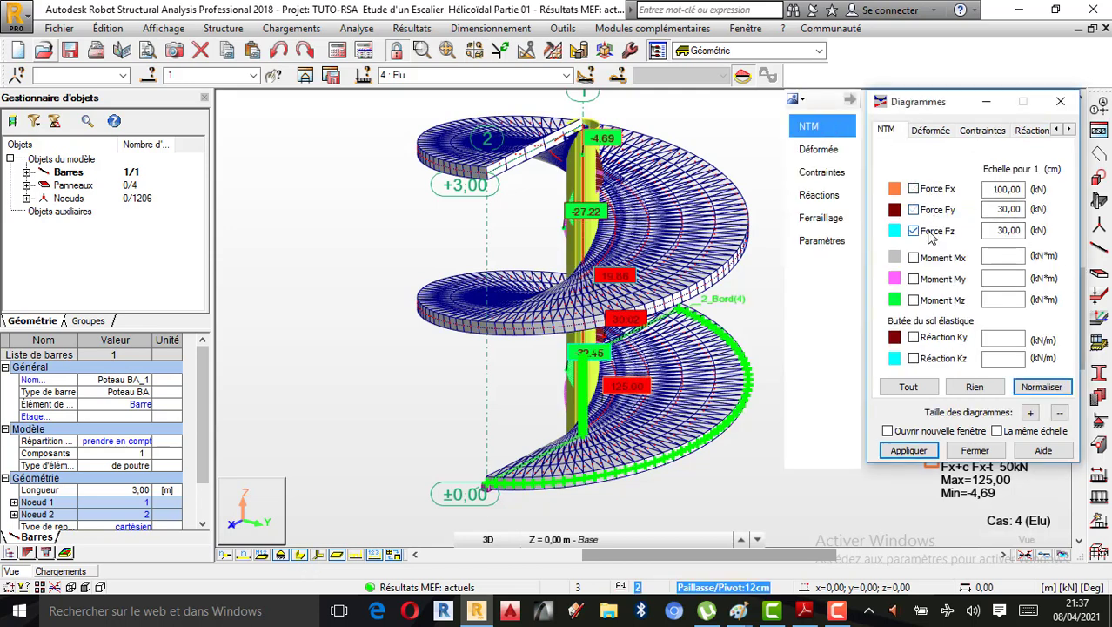
left_click(909, 450)
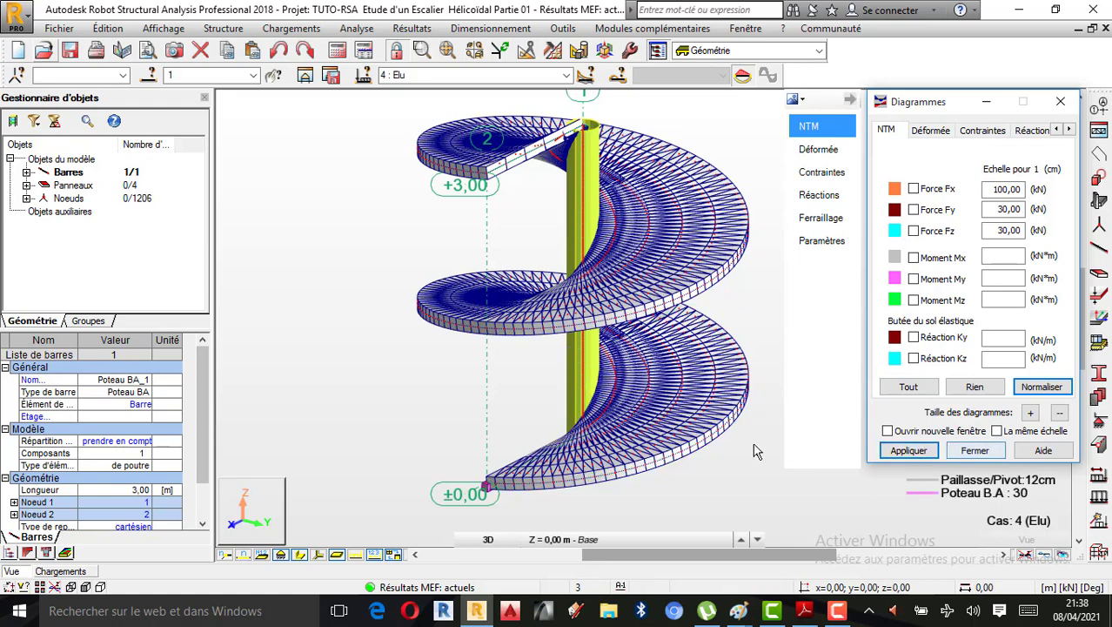
scroll(701, 307, "up", 1)
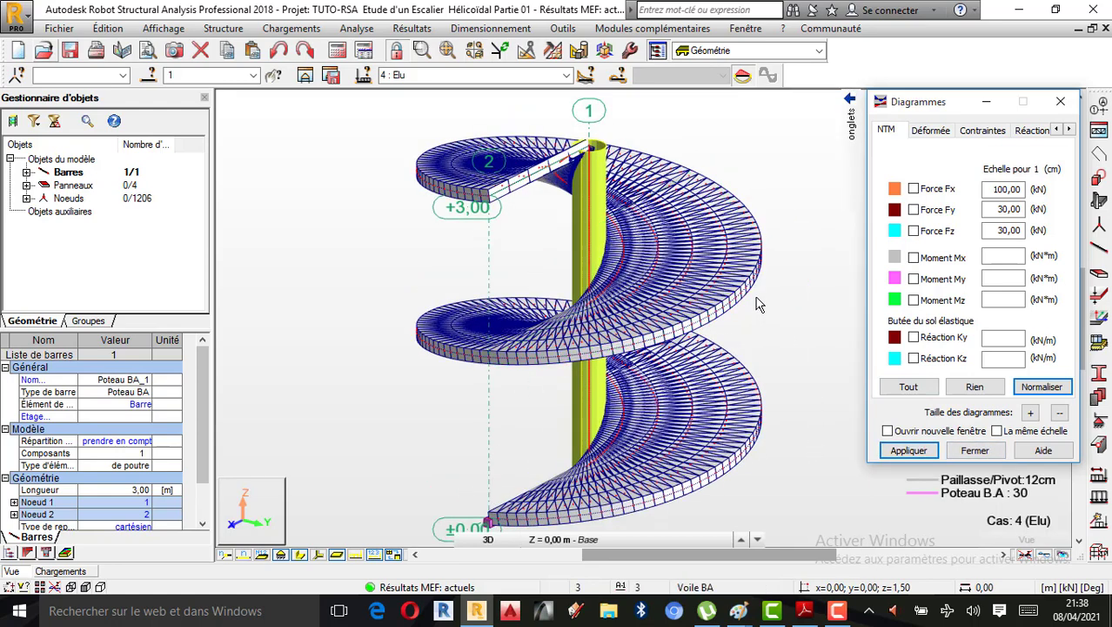
left_click(1061, 102)
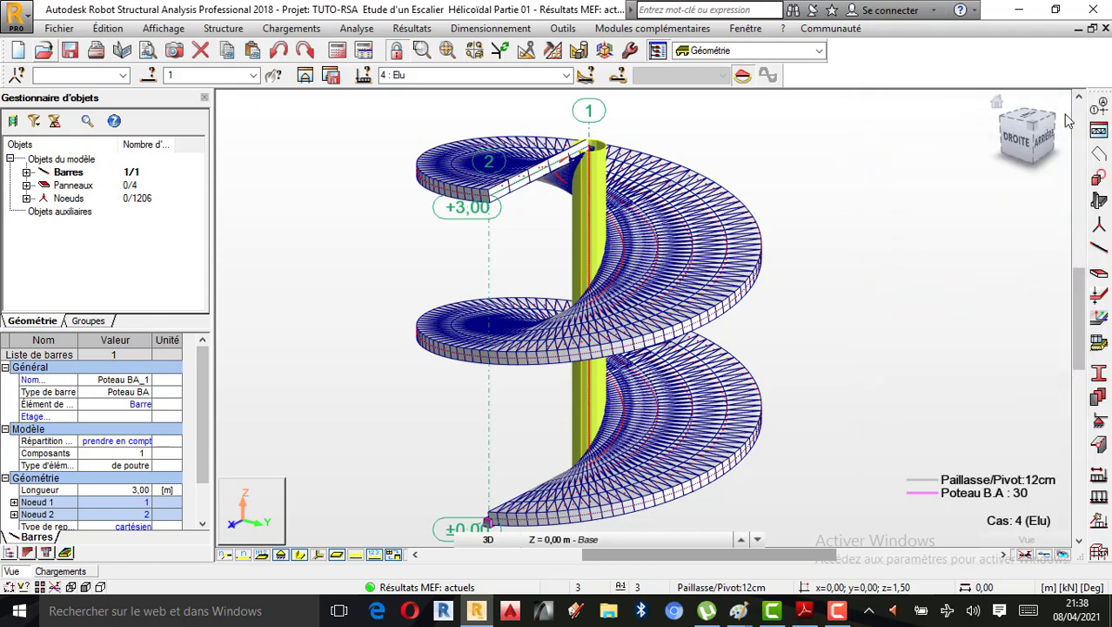
Step: Display the panel map of yy moments on the helical staircase slabs under the Elu combination
left_click(412, 29)
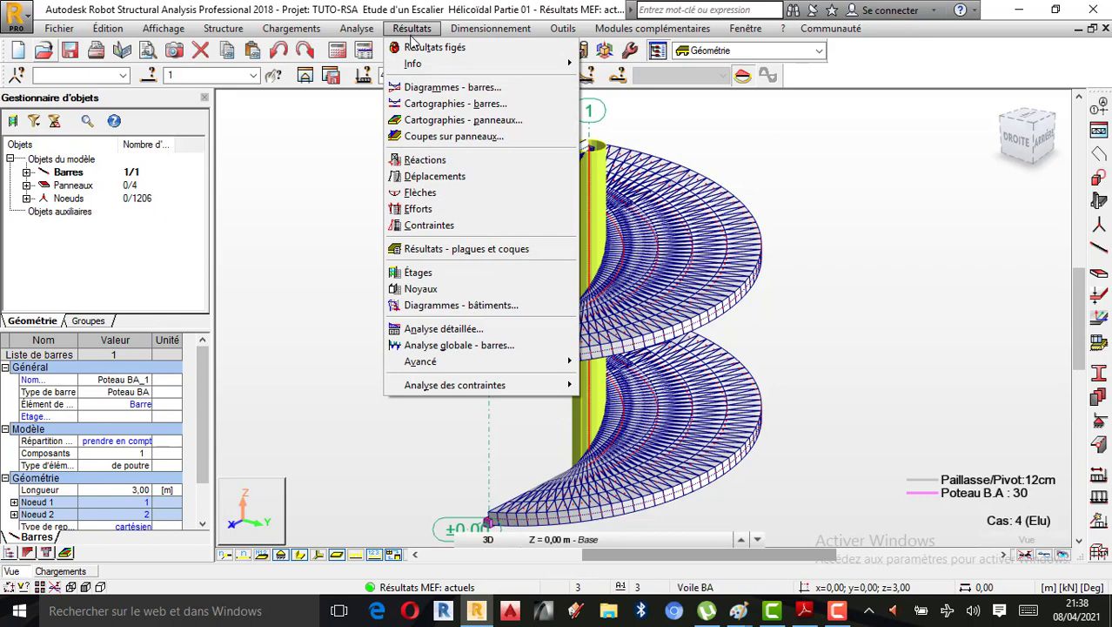
left_click(431, 124)
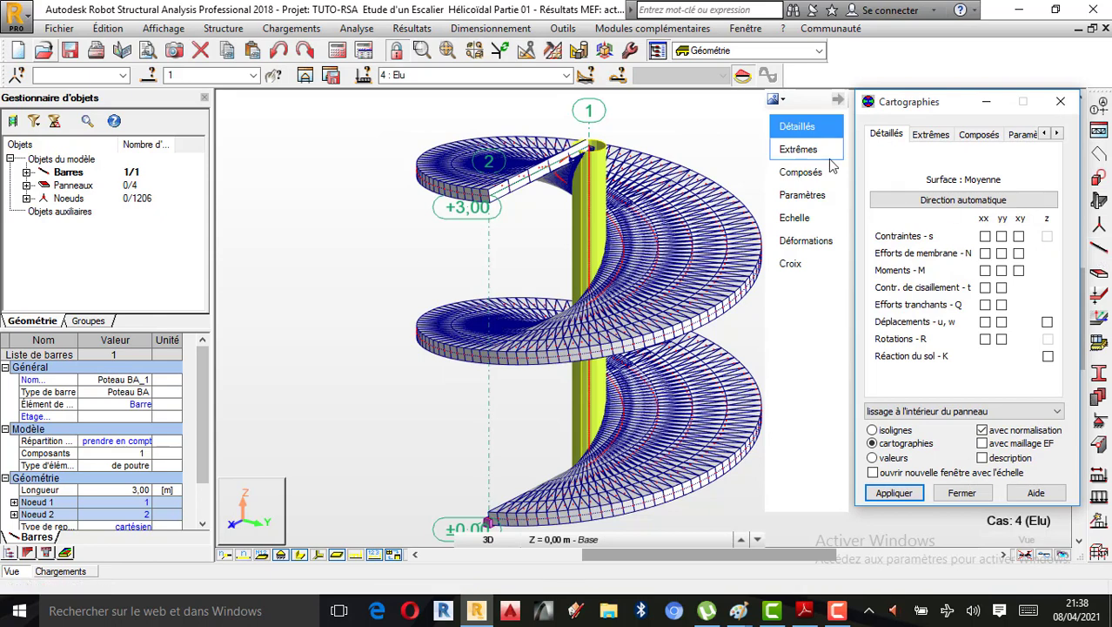
left_click(1002, 270)
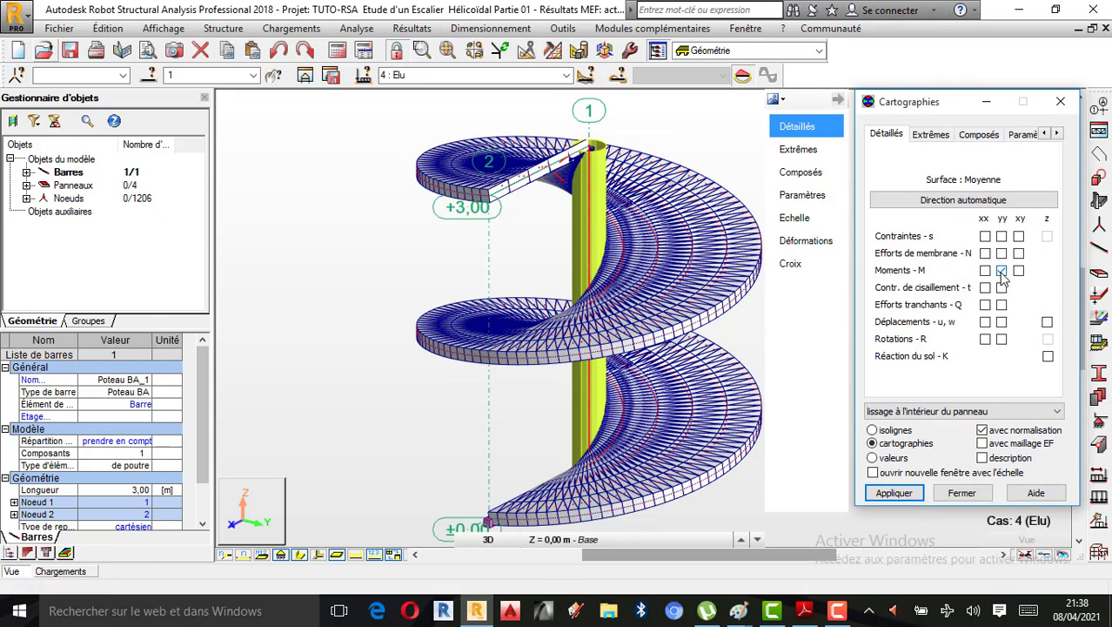
left_click(893, 494)
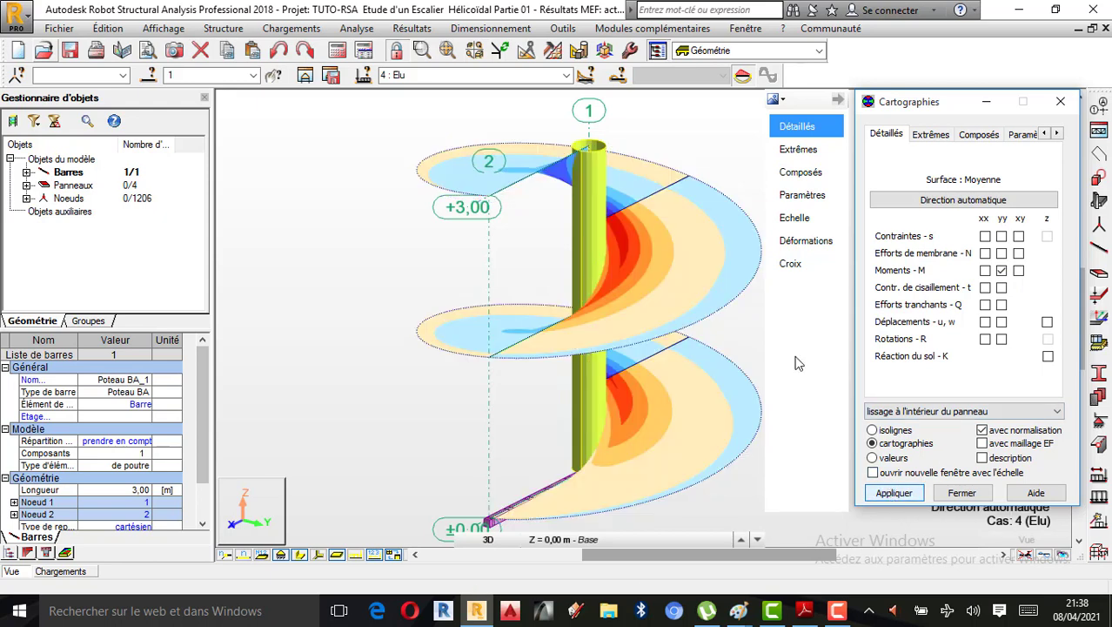
scroll(588, 225, "up", 1)
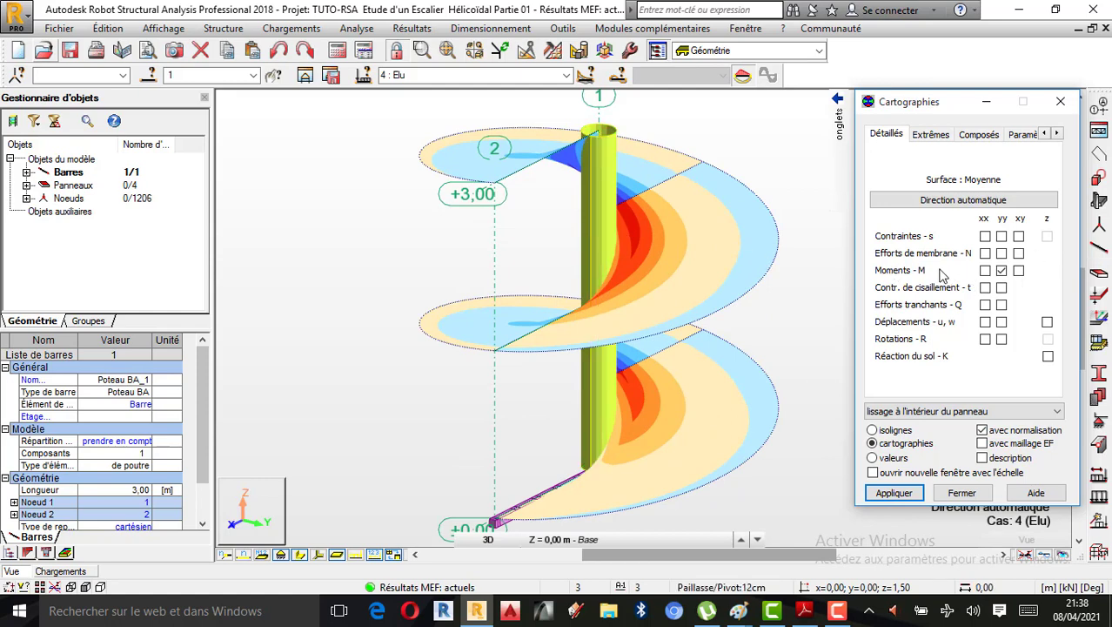
Step: Add value descriptions and the finite element mesh to the yy moment map
left_click(987, 459)
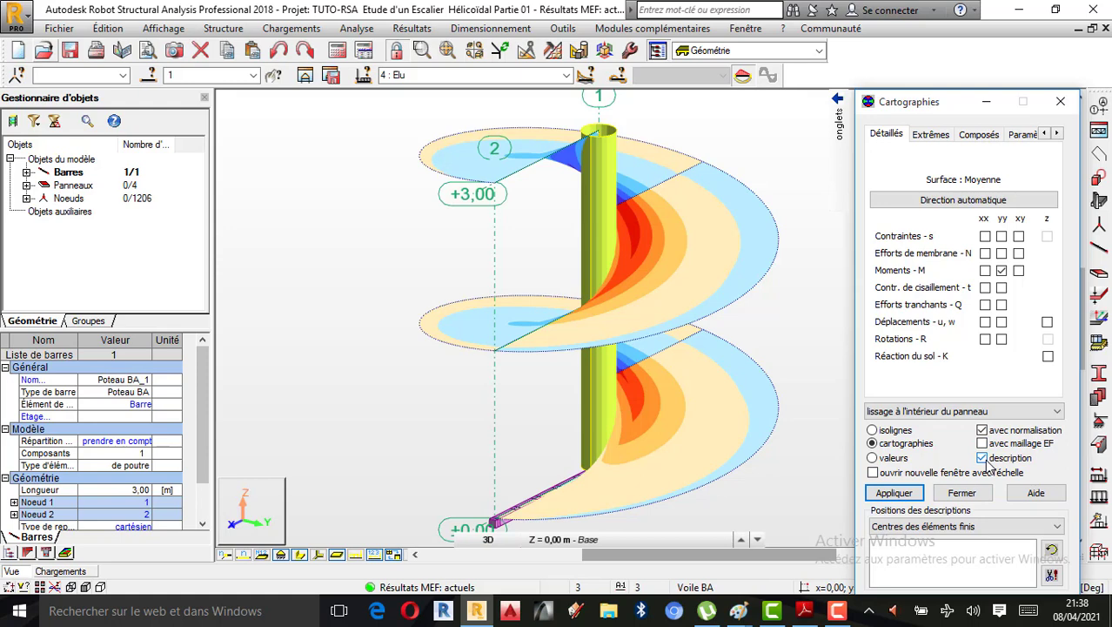
left_click(892, 494)
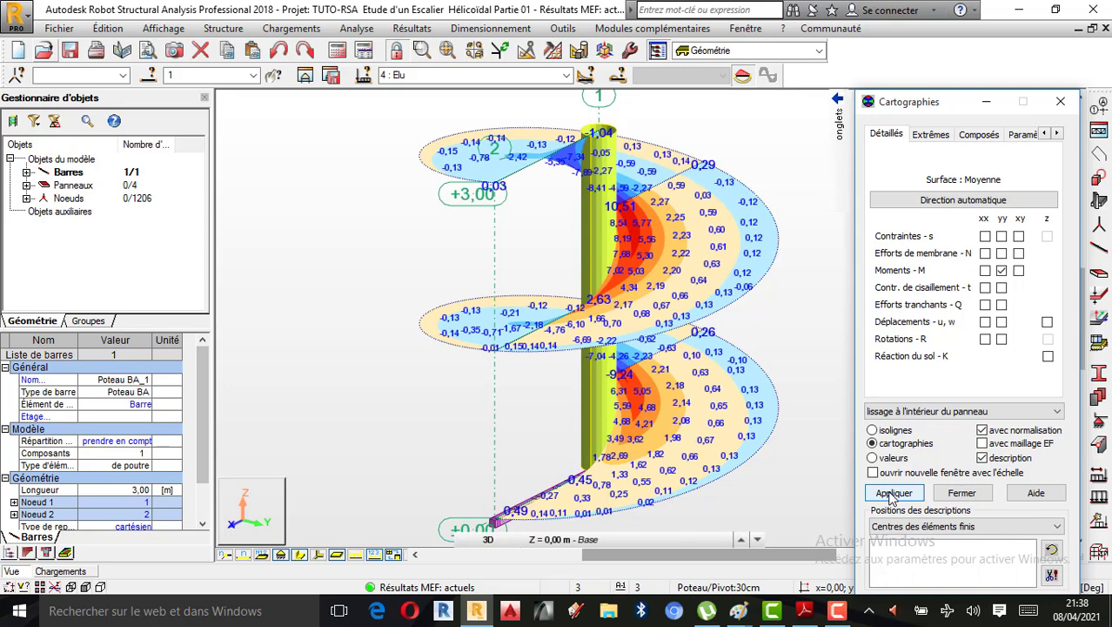
left_click(987, 445)
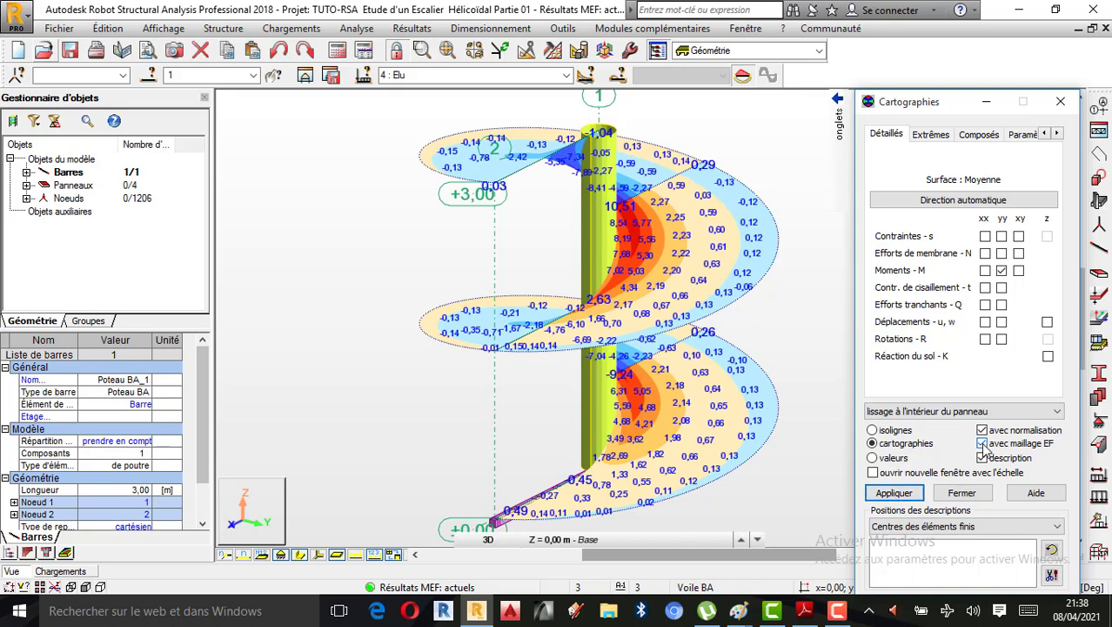
left_click(894, 494)
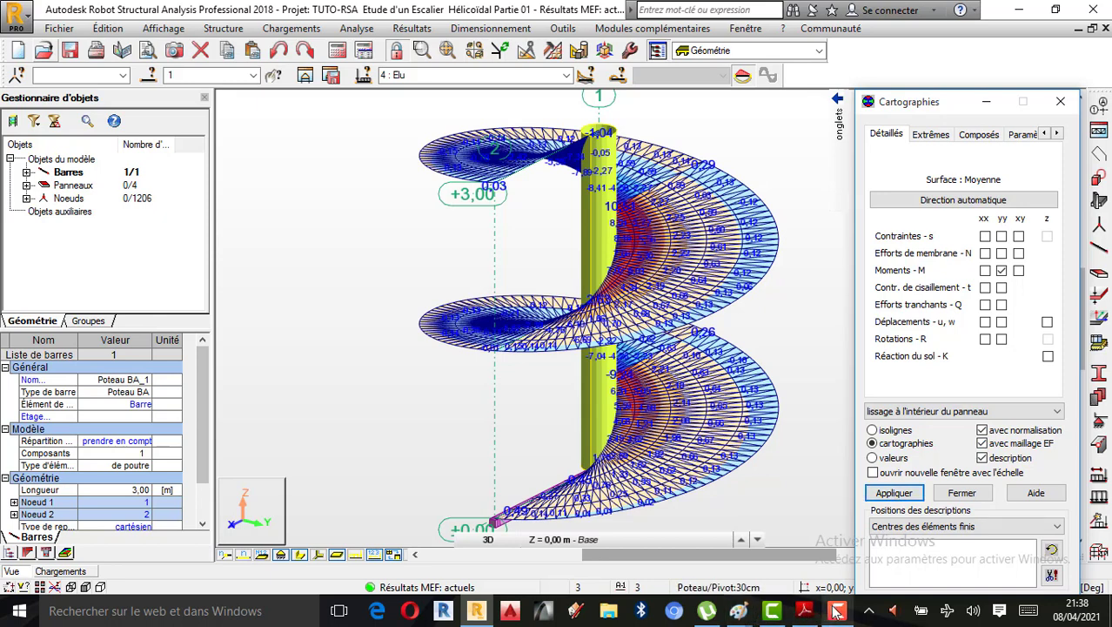
Step: Examine the yy moment map and its values from the column junction to the outer edge of the helical slab
left_click(744, 614)
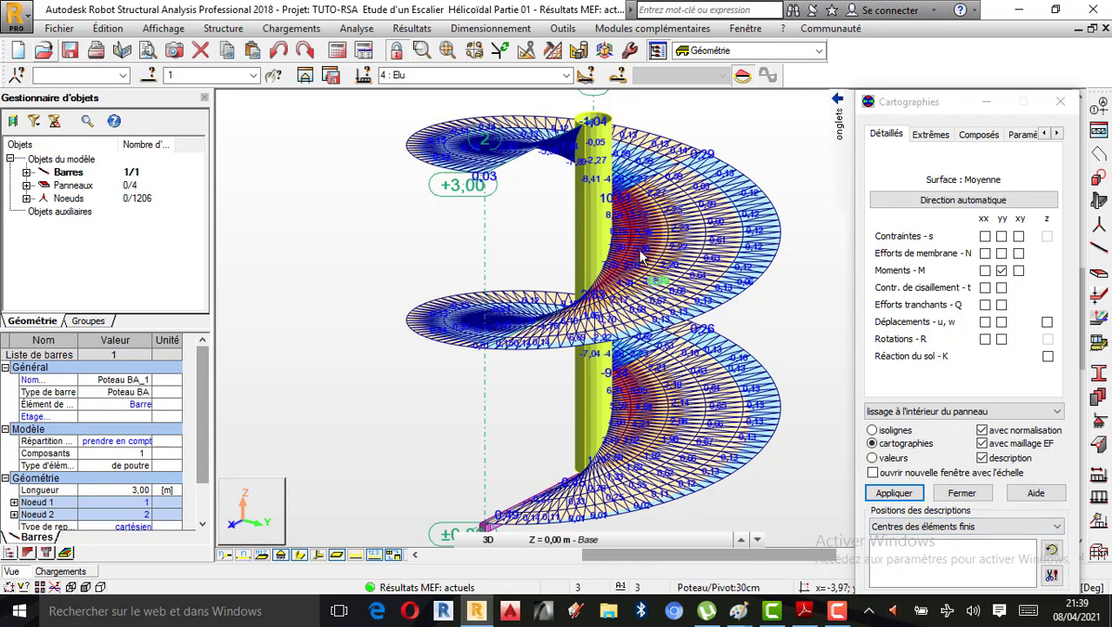
scroll(648, 246, "up", 3)
right_click(371, 133)
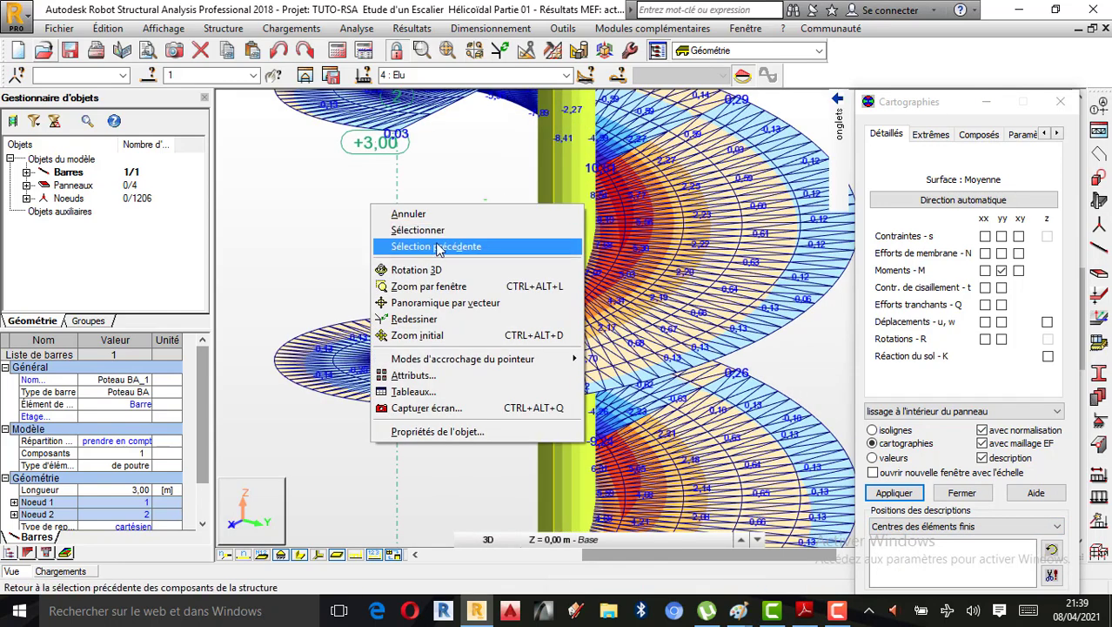
left_click(444, 200)
left_click_drag(566, 287, 658, 294)
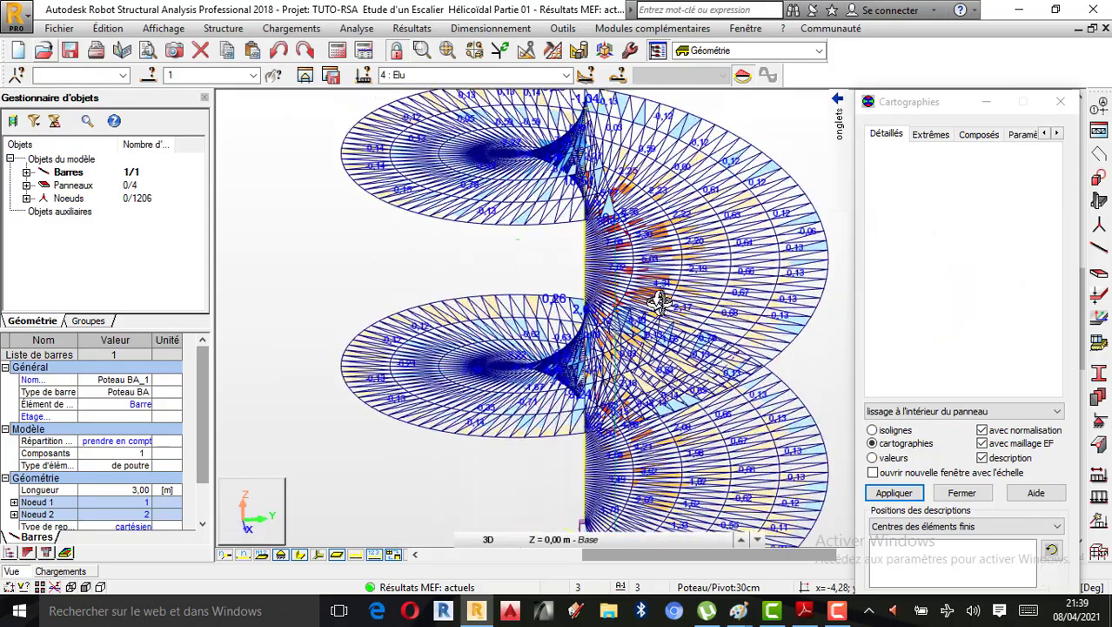
scroll(654, 259, "up", 2)
scroll(613, 260, "down", 4)
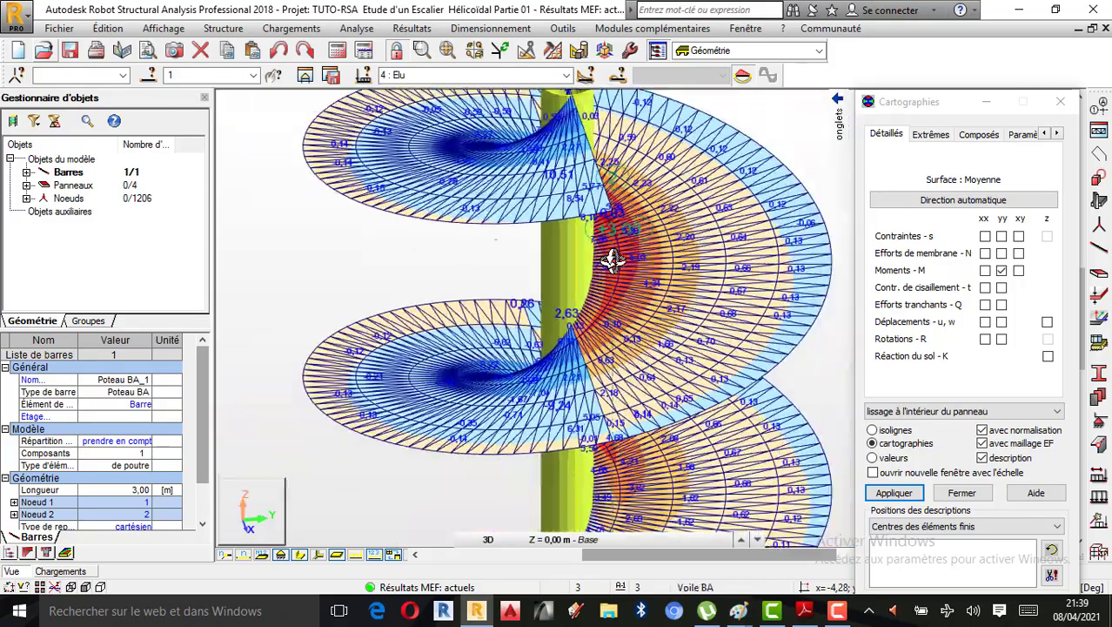
scroll(629, 254, "up", 2)
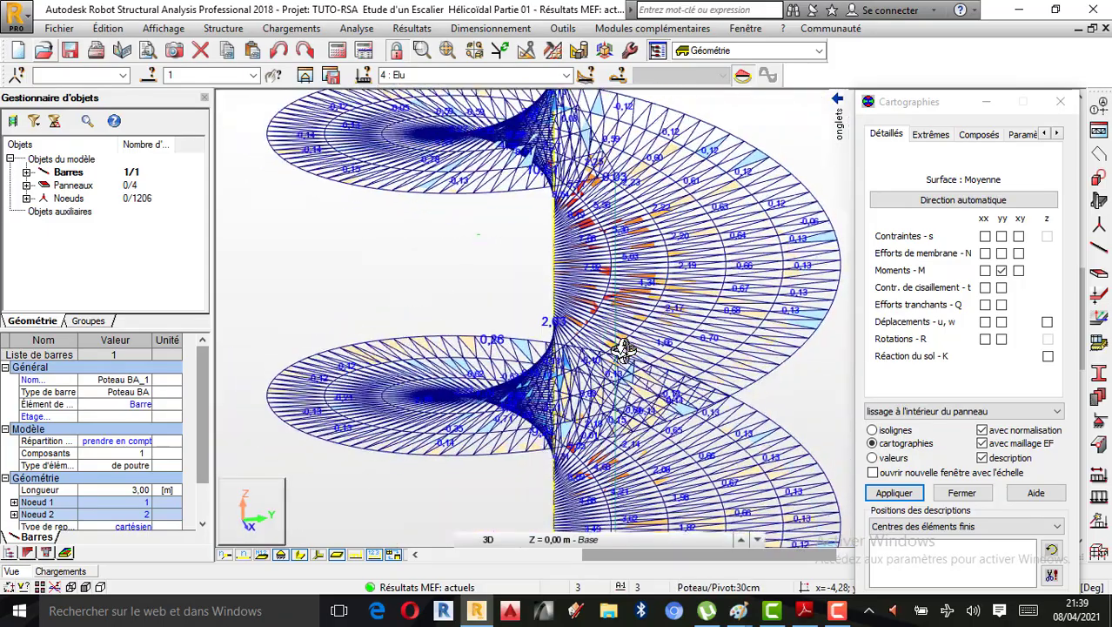
scroll(631, 263, "up", 4)
scroll(615, 253, "up", 3)
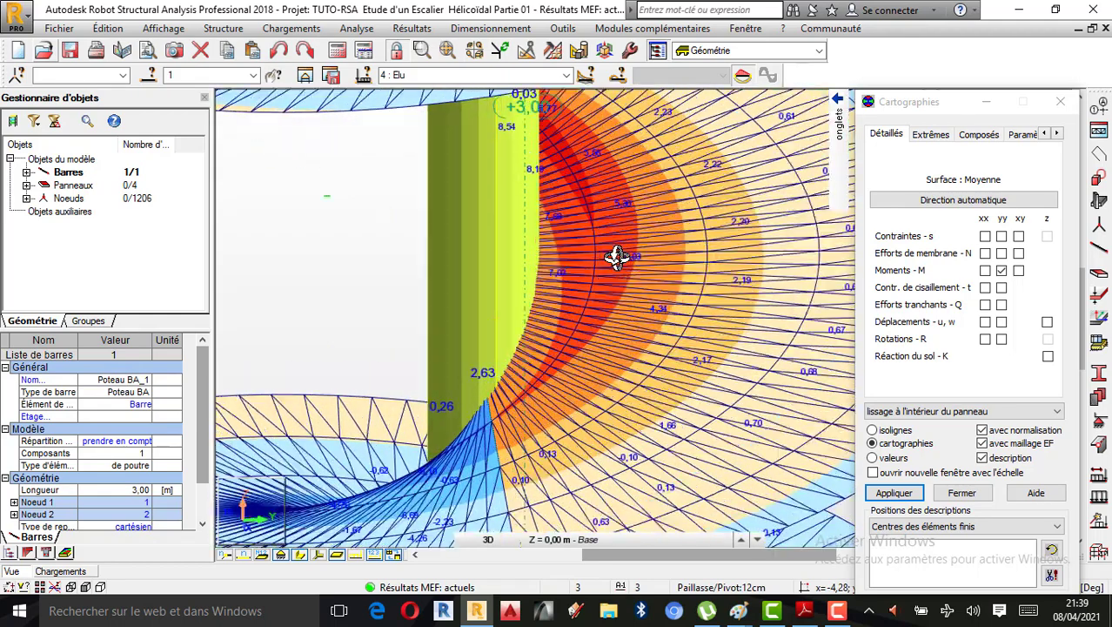
scroll(544, 313, "up", 1)
scroll(536, 320, "down", 3)
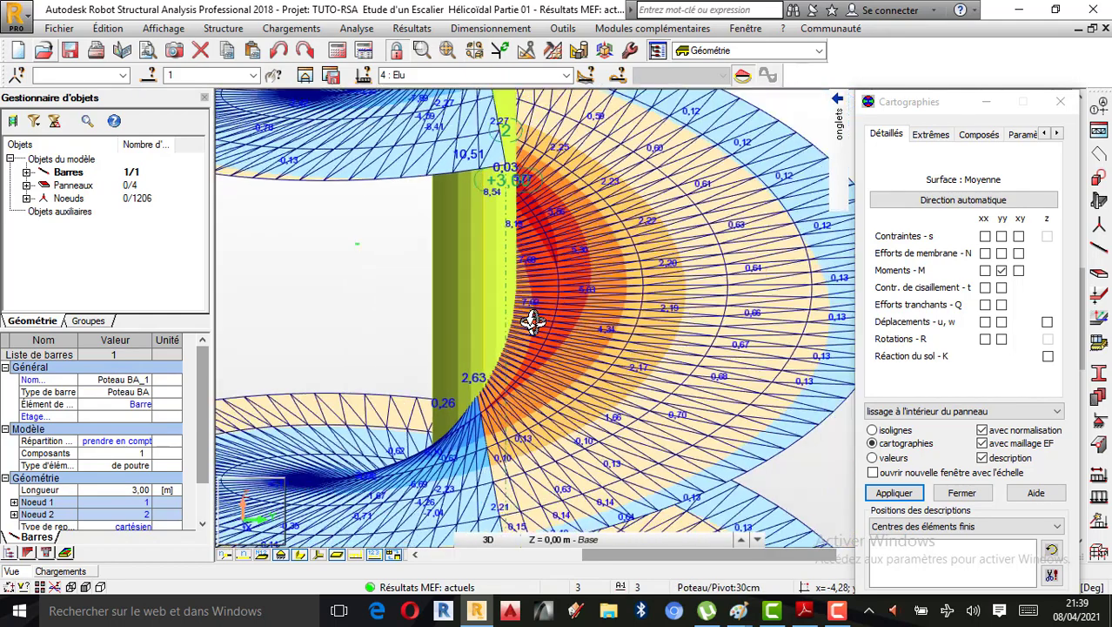
scroll(699, 157, "up", 1)
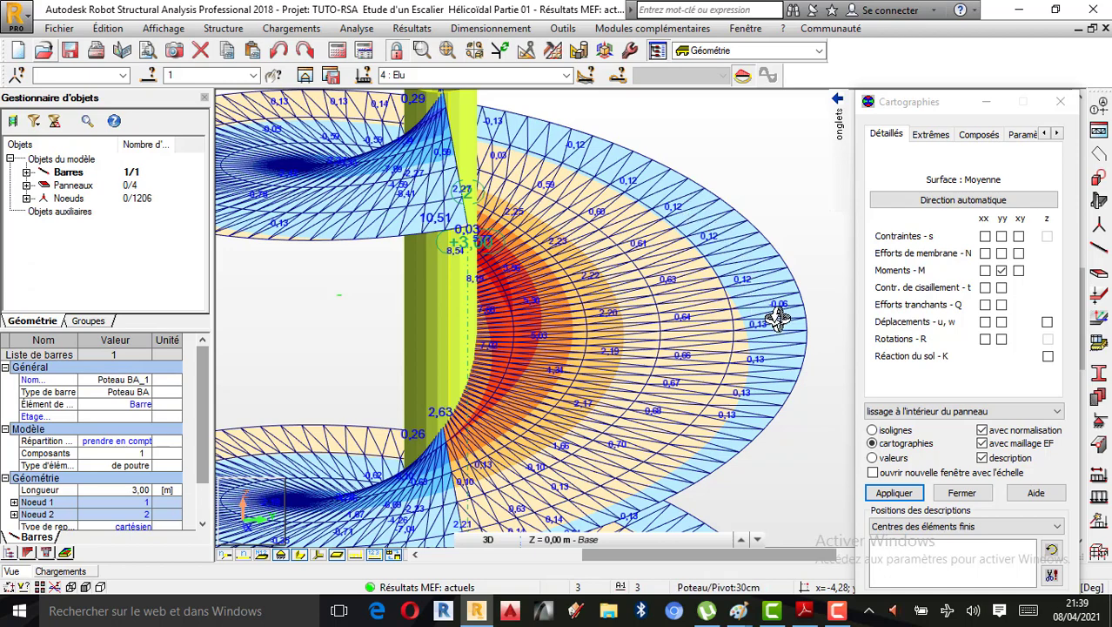
scroll(775, 316, "up", 1)
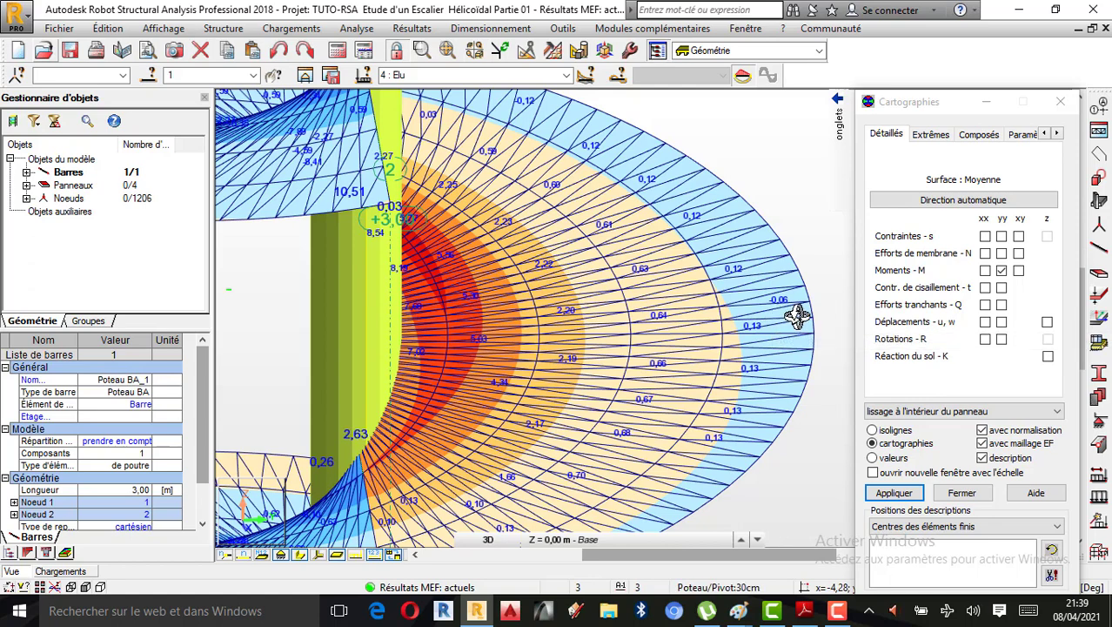
scroll(788, 315, "down", 1)
scroll(771, 317, "down", 1)
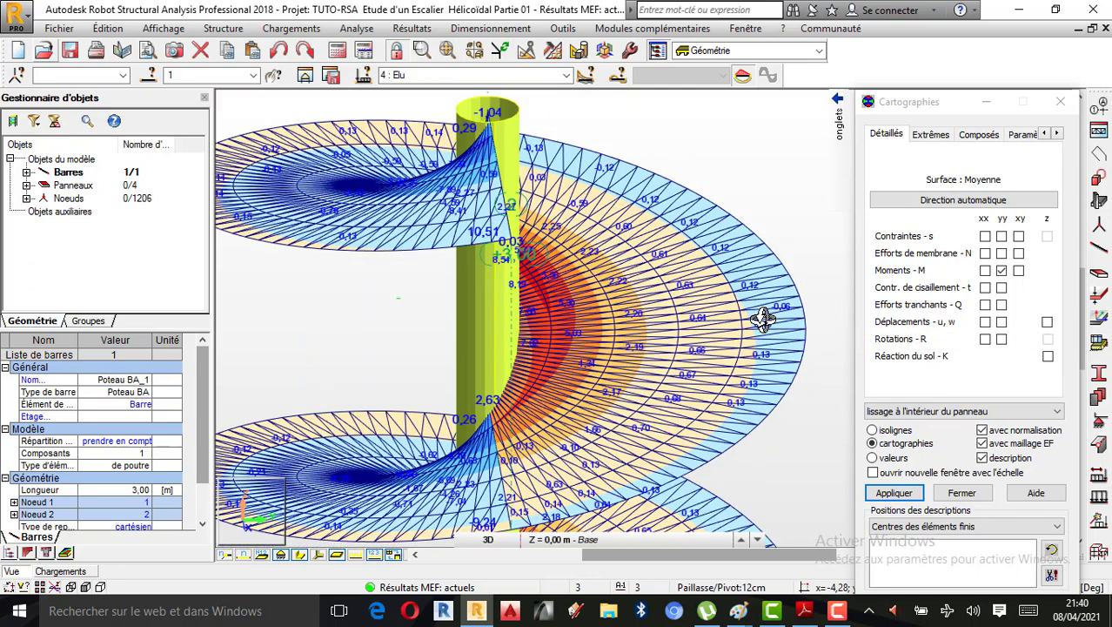
scroll(568, 328, "up", 1)
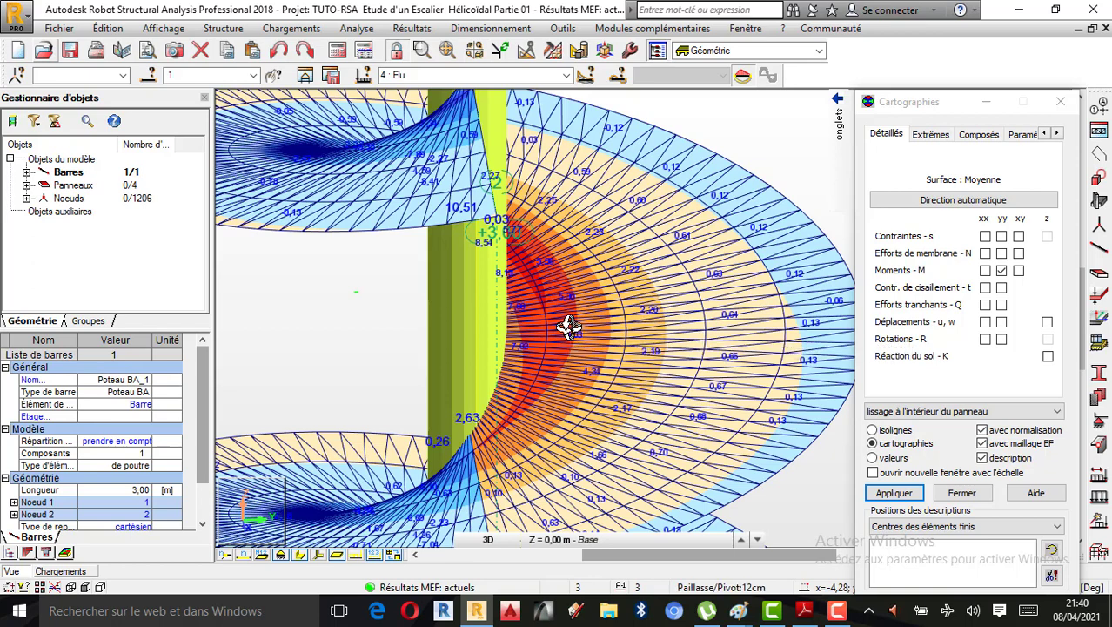
scroll(653, 323, "down", 2)
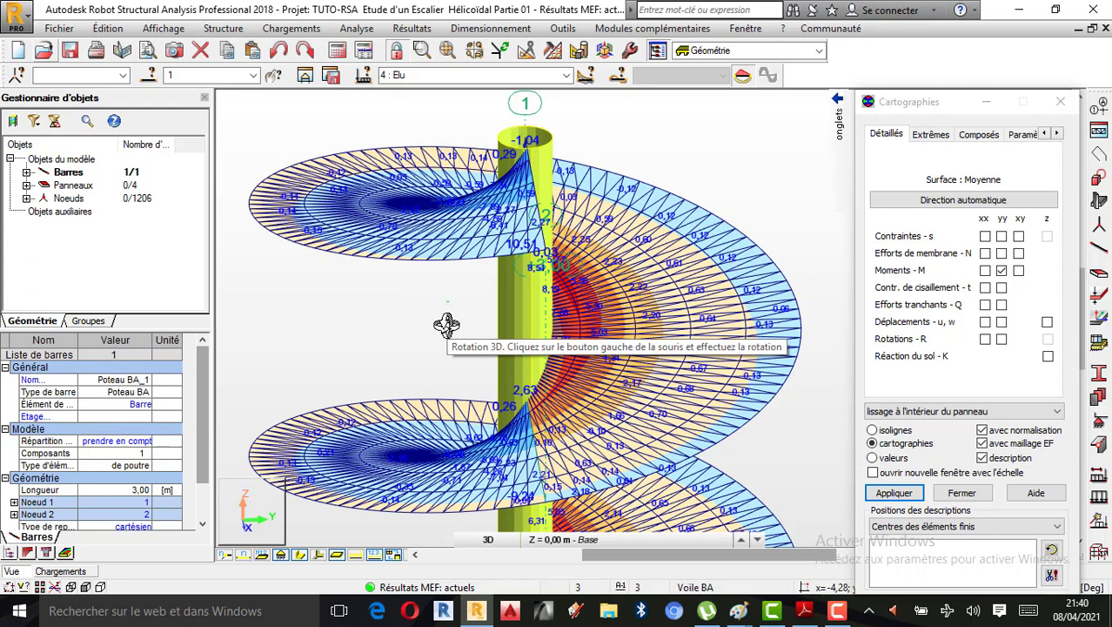
scroll(579, 305, "up", 3)
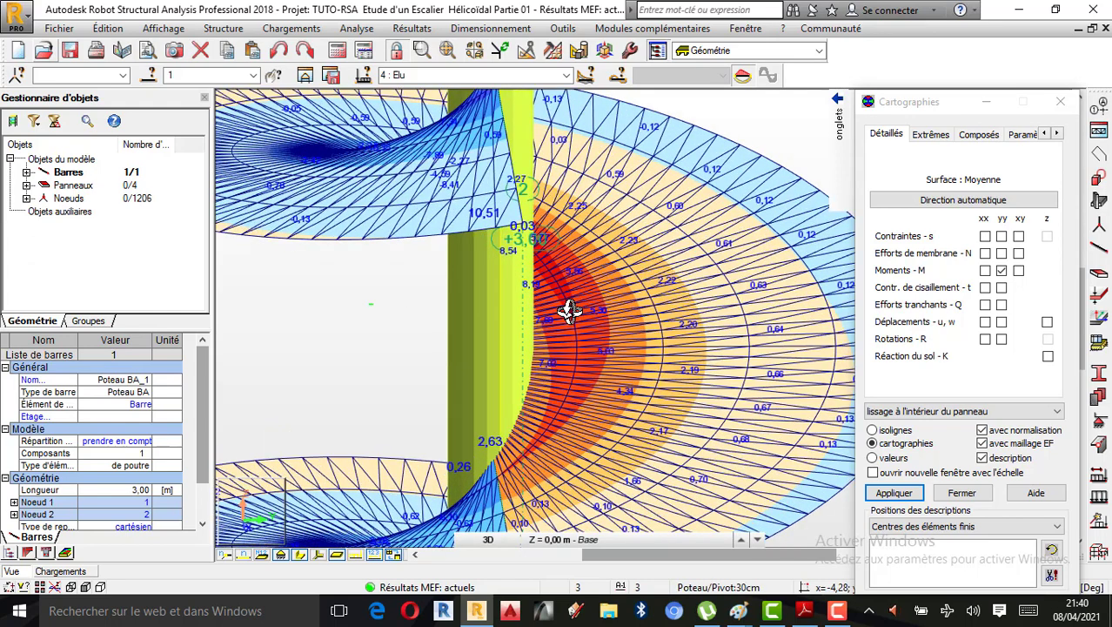
scroll(567, 320, "up", 1)
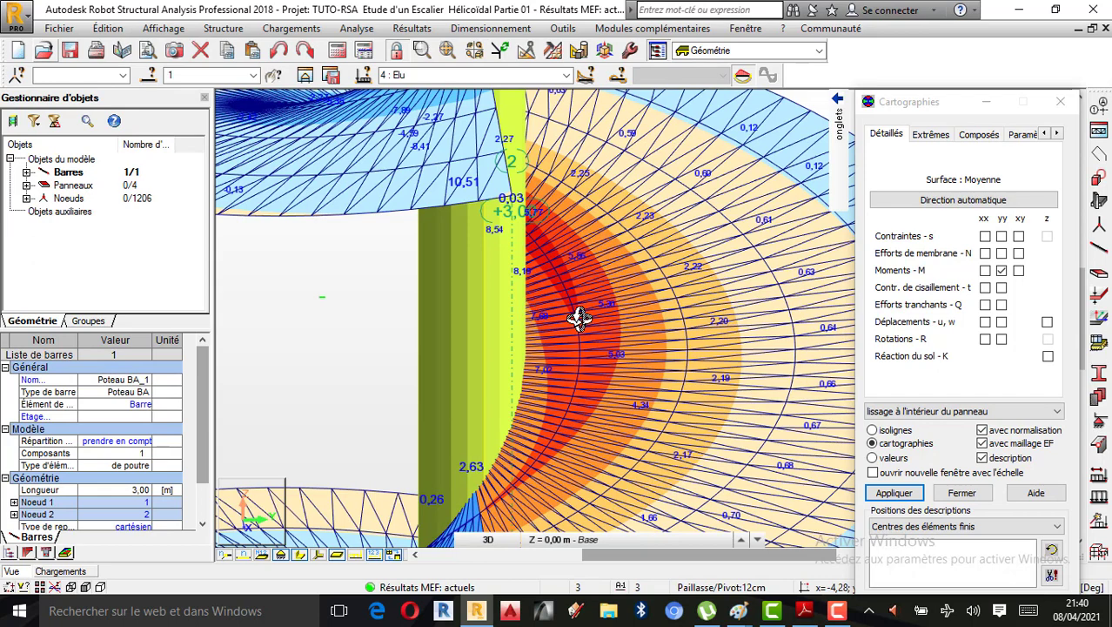
scroll(579, 318, "up", 1)
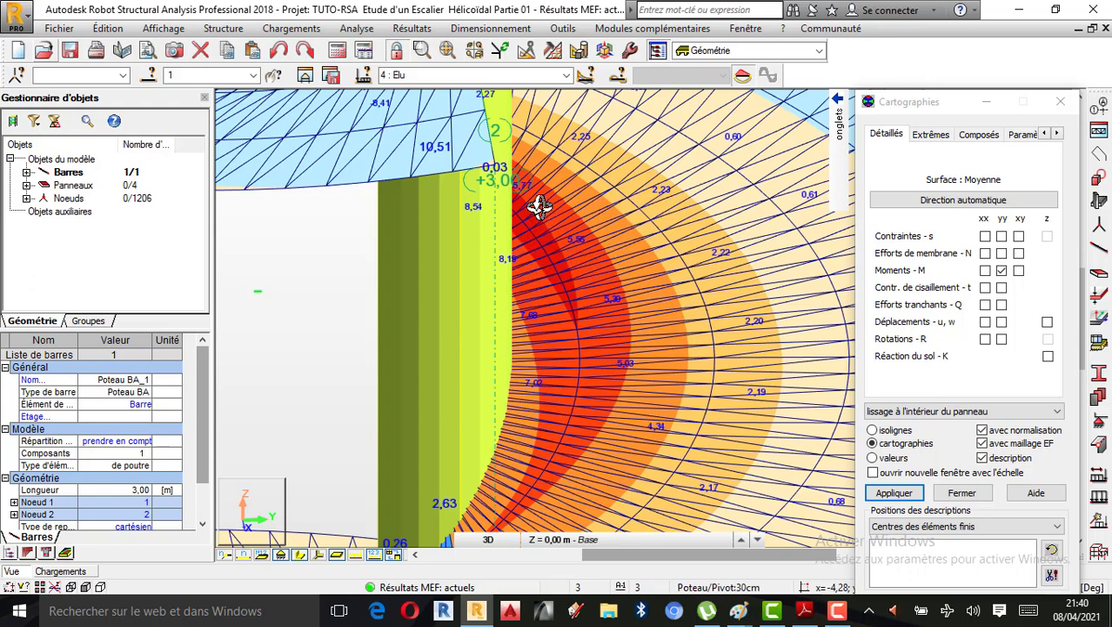
Step: Examine the yy moment values beside the column on the upper and lower turns of the helical slab
scroll(537, 201, "down", 5)
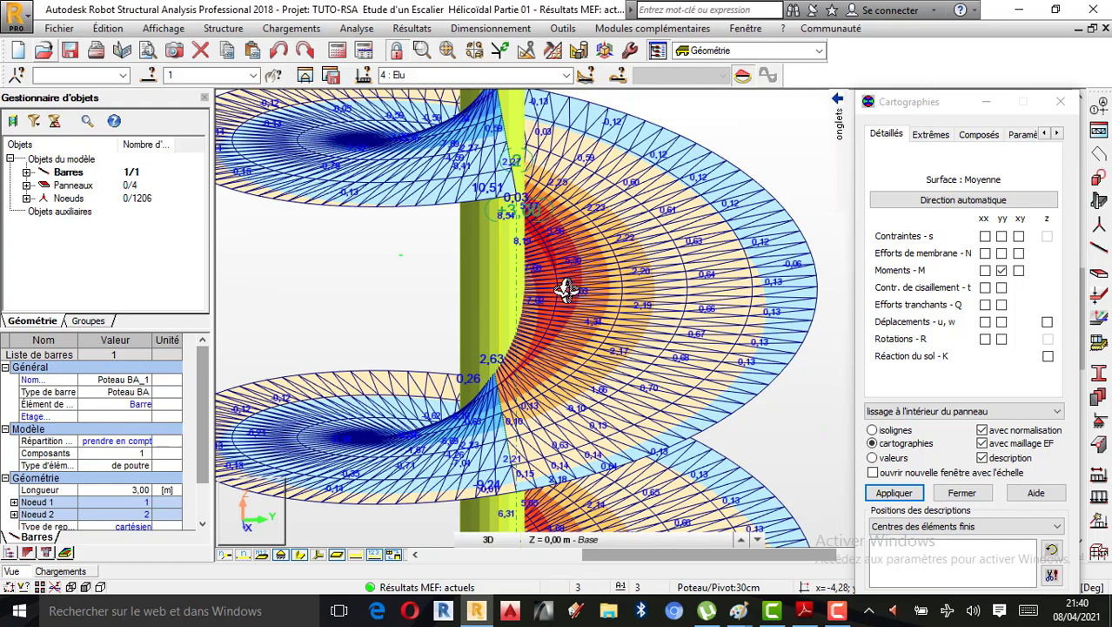
scroll(564, 292, "down", 3)
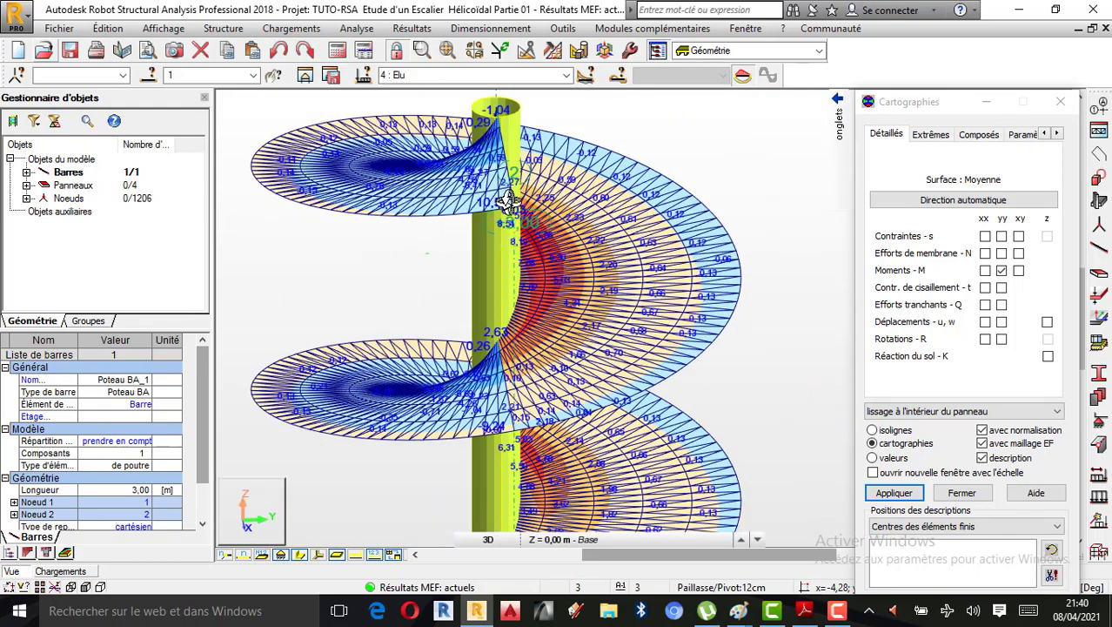
scroll(527, 253, "up", 5)
scroll(522, 235, "down", 5)
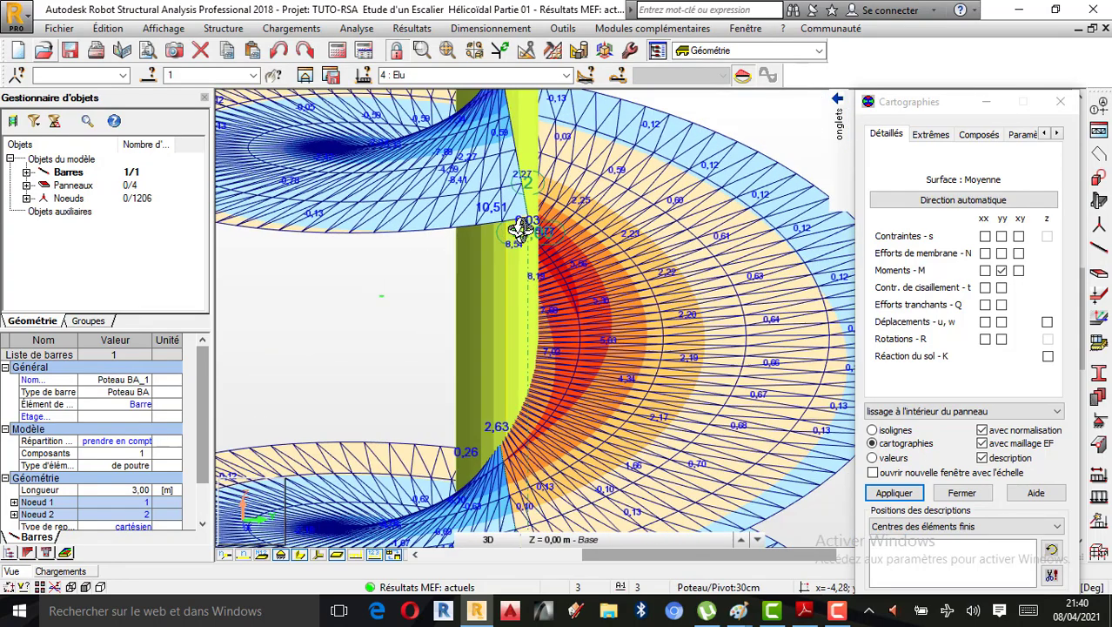
scroll(553, 432, "up", 4)
scroll(553, 432, "up", 2)
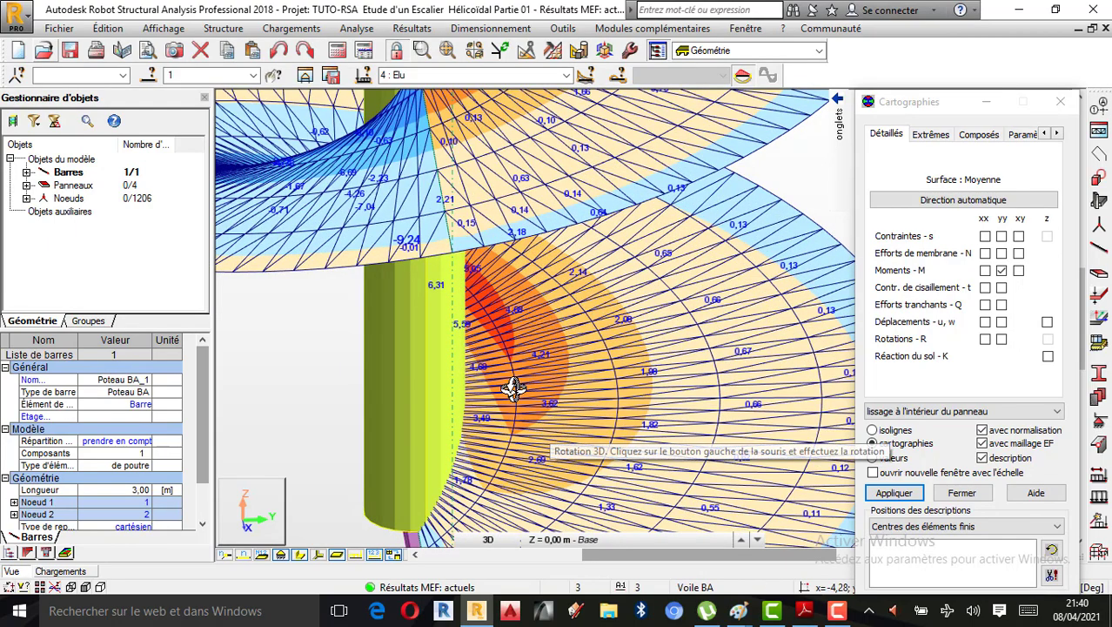
scroll(507, 390, "down", 1)
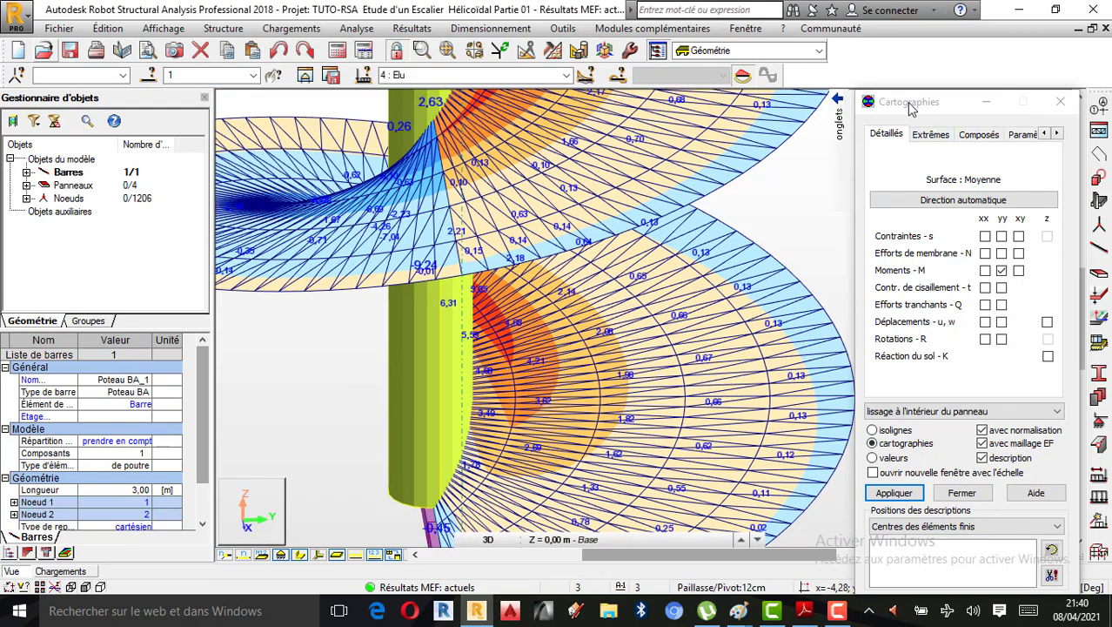
Step: Uncover the MYY colour scale and compare it with the yy moment values along the slab turns
left_click_drag(911, 107, 132, 119)
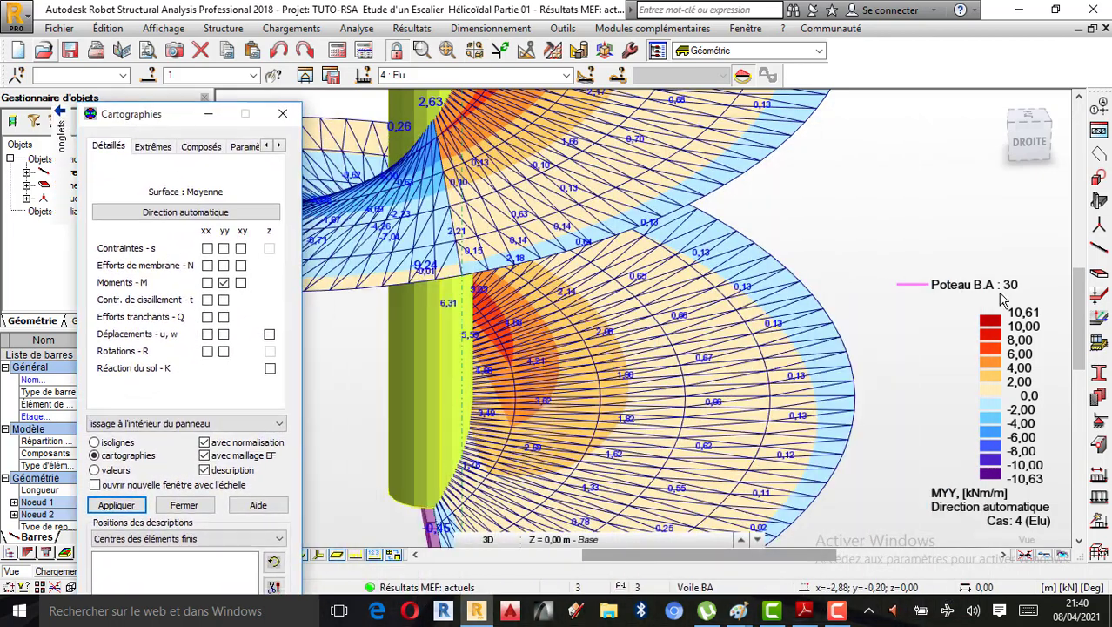
scroll(857, 355, "down", 2)
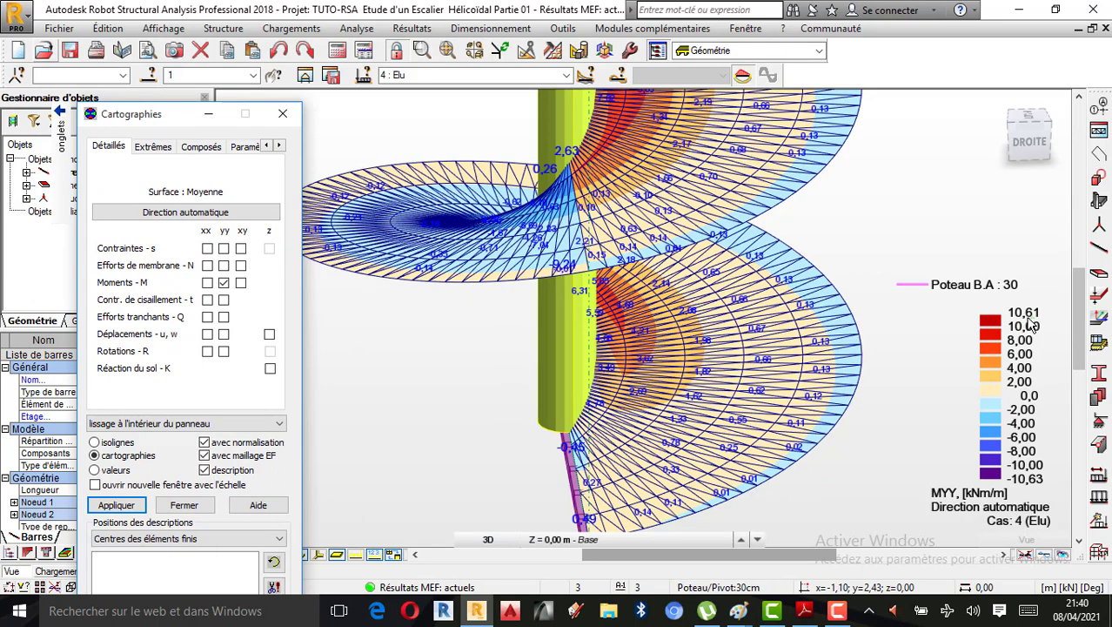
scroll(693, 390, "down", 1)
scroll(614, 215, "up", 1)
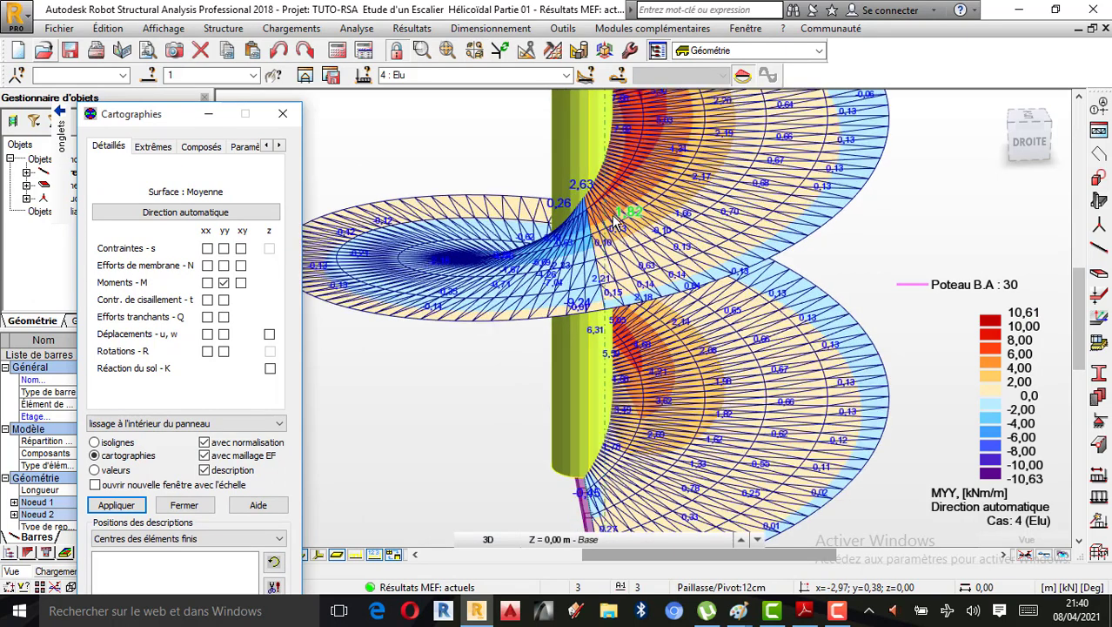
scroll(582, 231, "up", 1)
scroll(614, 301, "down", 3)
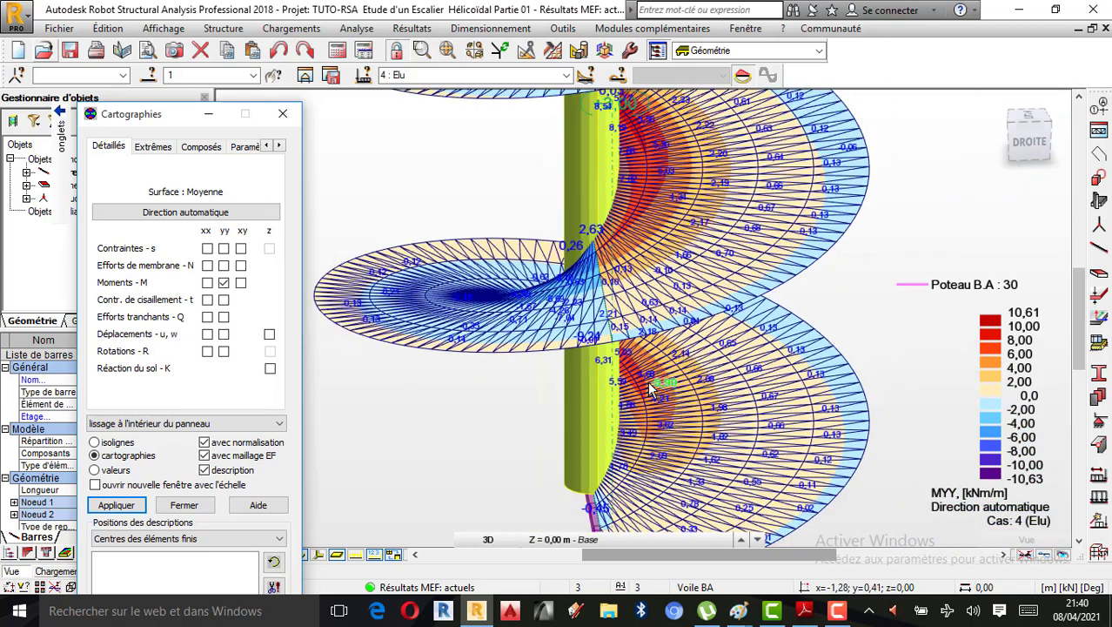
Step: Rotate the staircase towards its front side and examine the yy moments there, from the column to the base
right_click(820, 225)
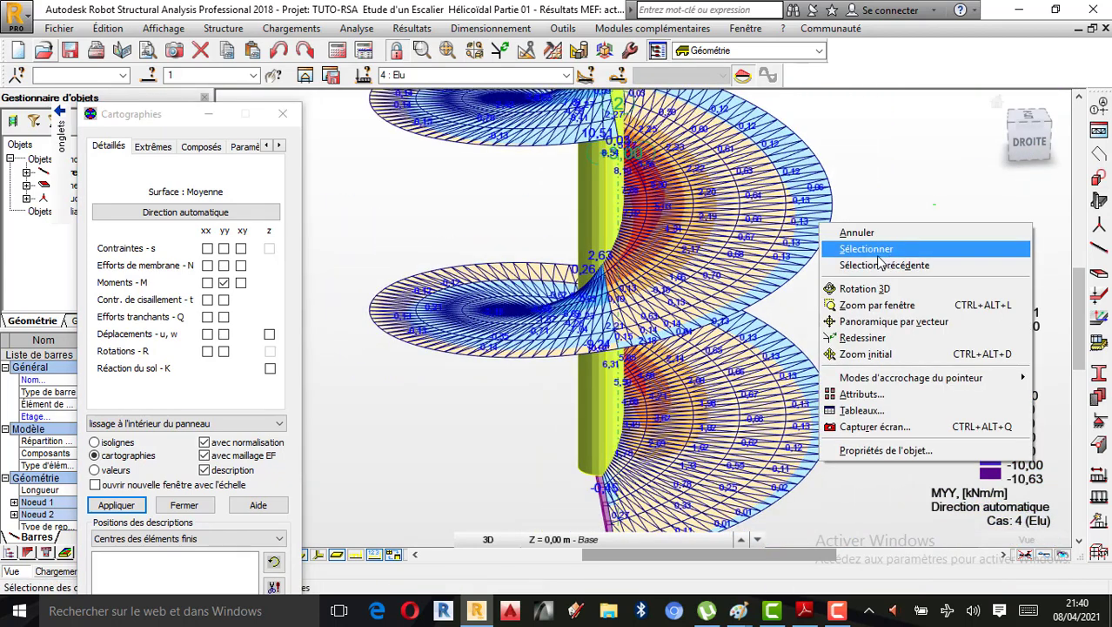
left_click(823, 289)
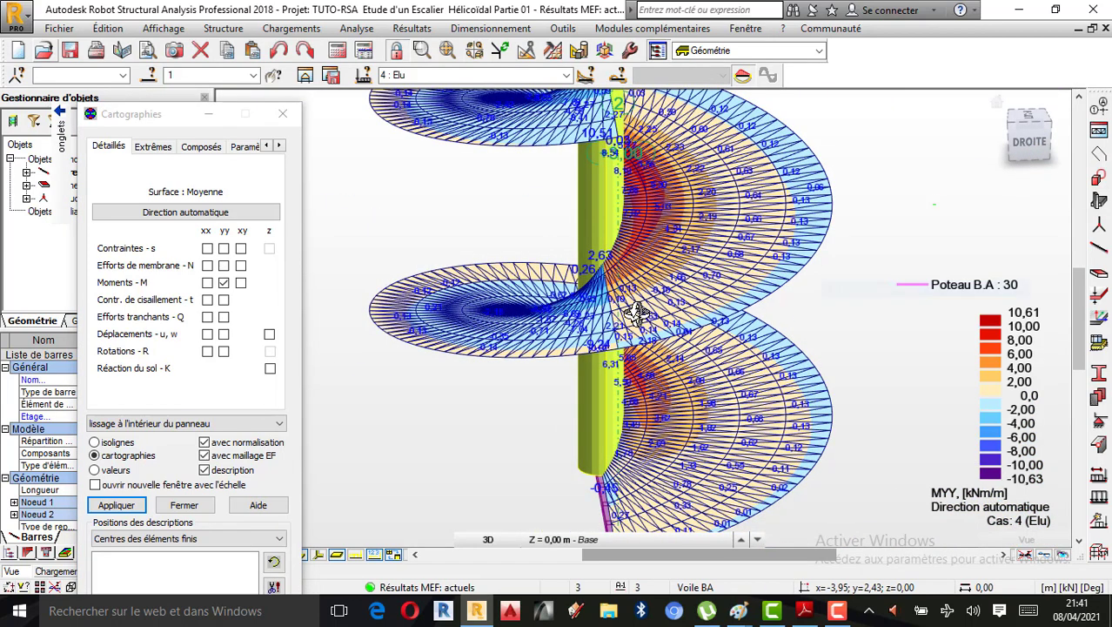
left_click_drag(635, 311, 747, 315)
scroll(656, 240, "up", 2)
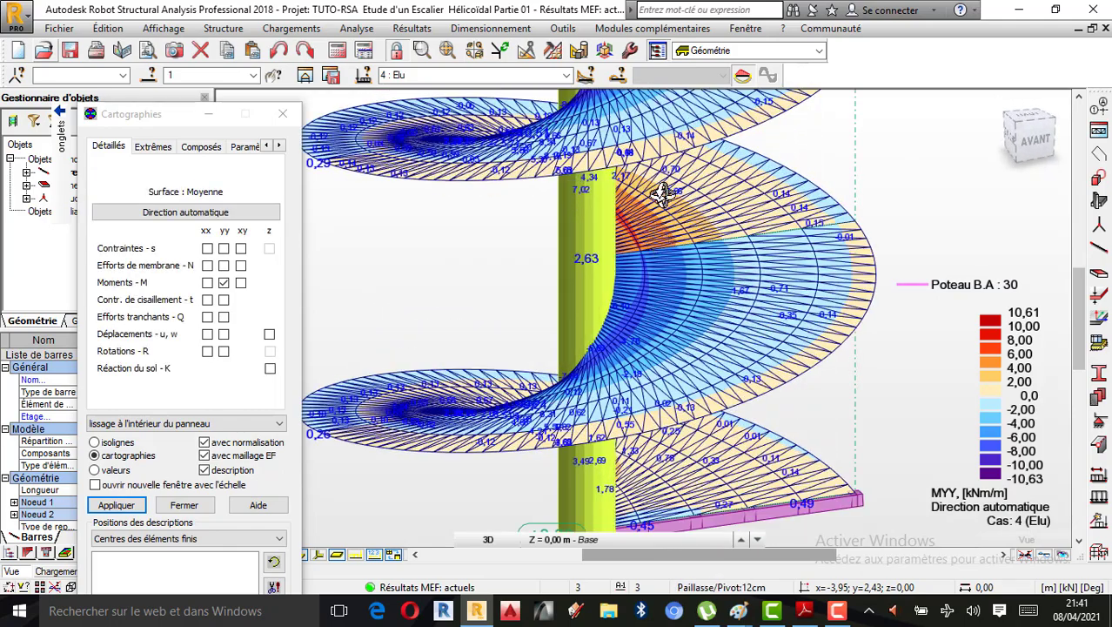
scroll(592, 173, "up", 1)
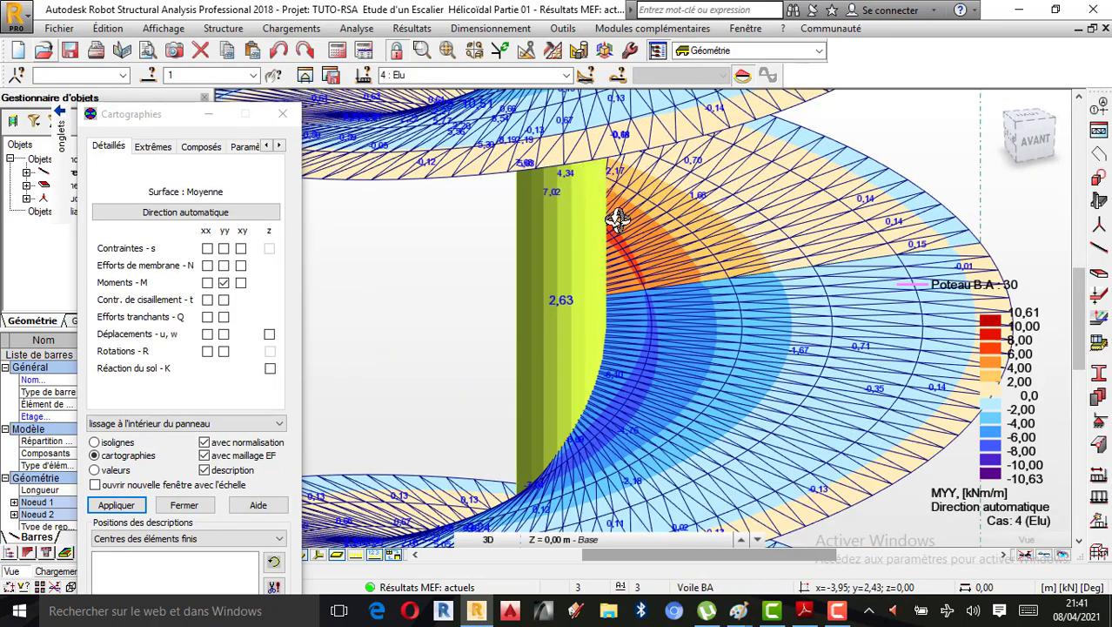
scroll(623, 227, "down", 4)
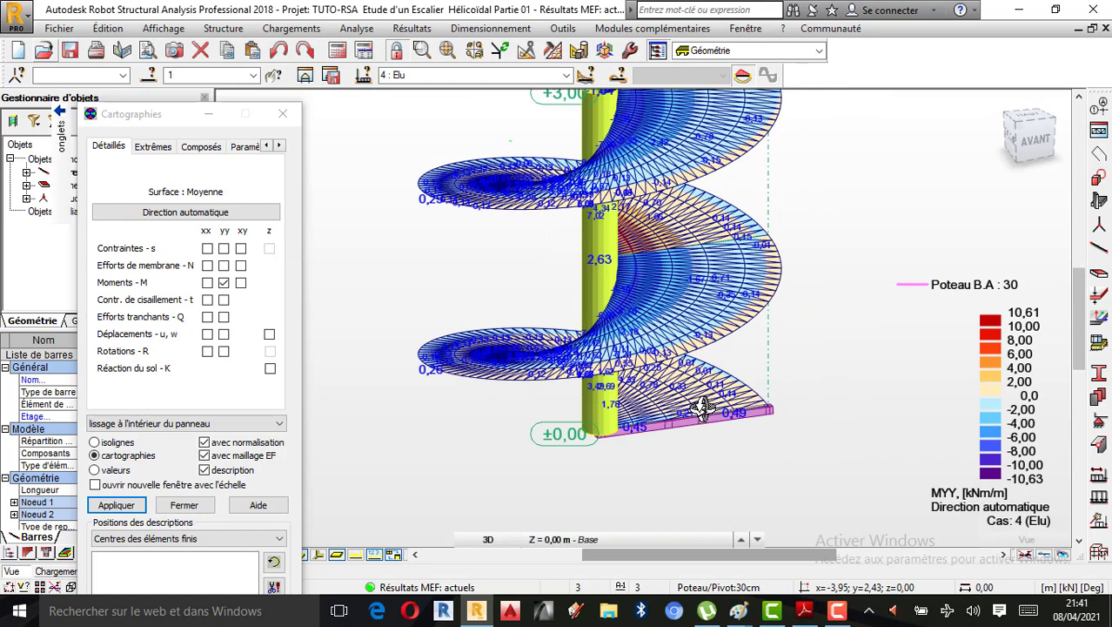
scroll(714, 304, "up", 1)
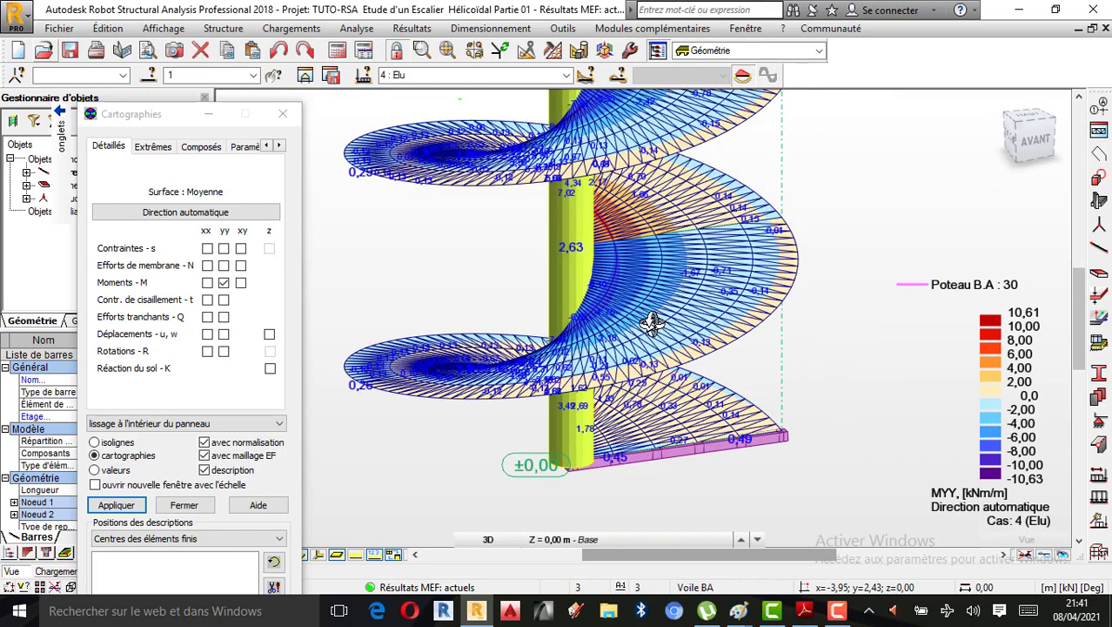
scroll(722, 396, "down", 1)
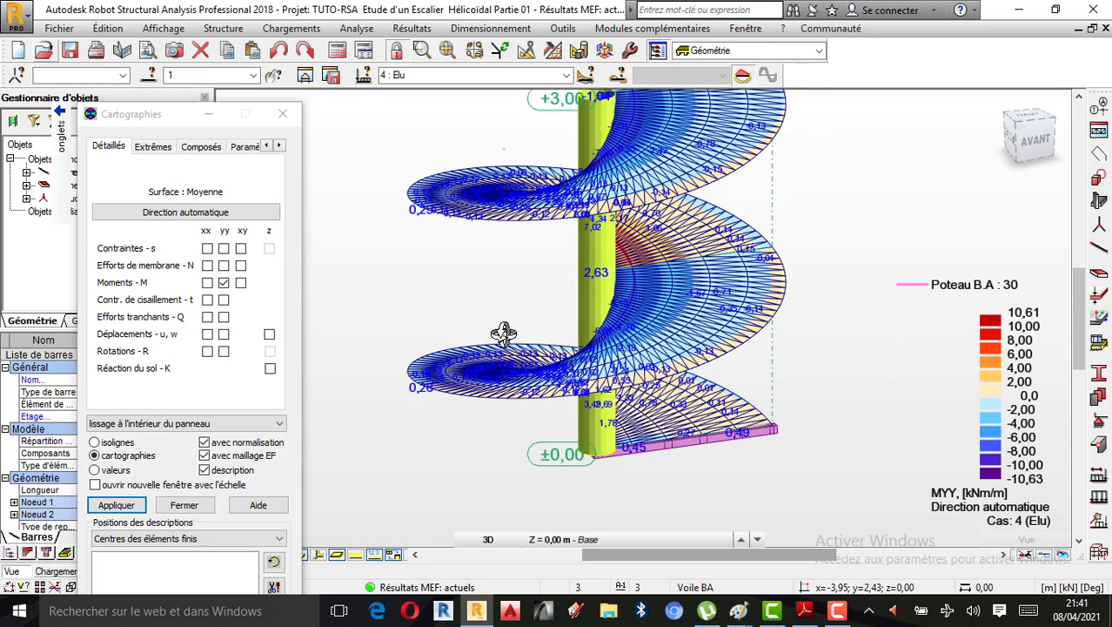
Step: Compare the slabs' xx, xy and yy moment maps under the Elu combination, ending on the yy map
left_click(224, 284)
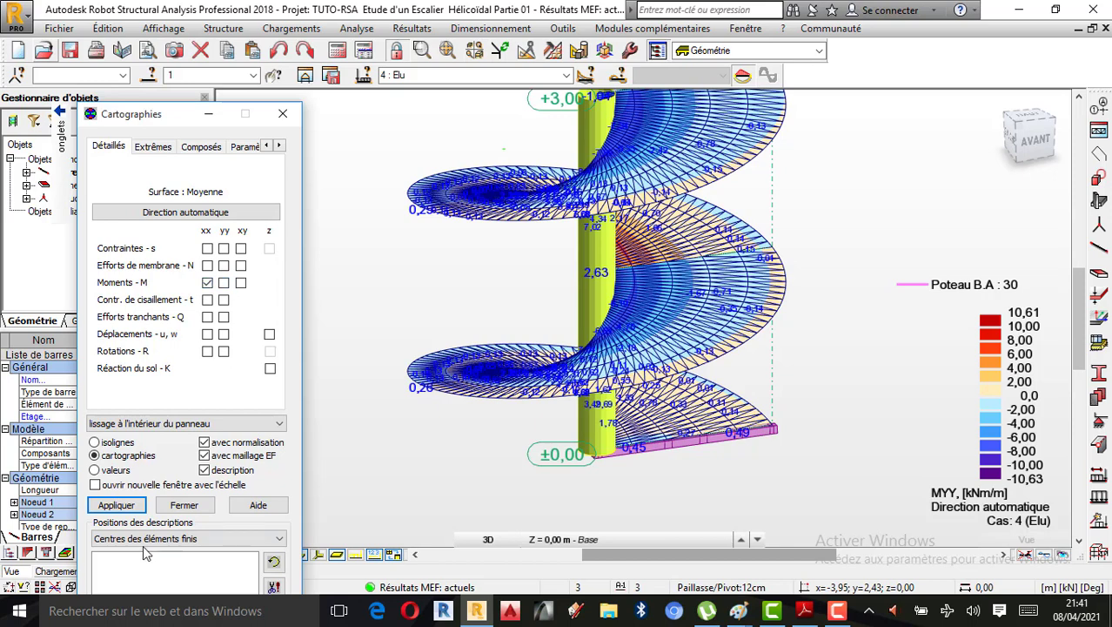
left_click(128, 506)
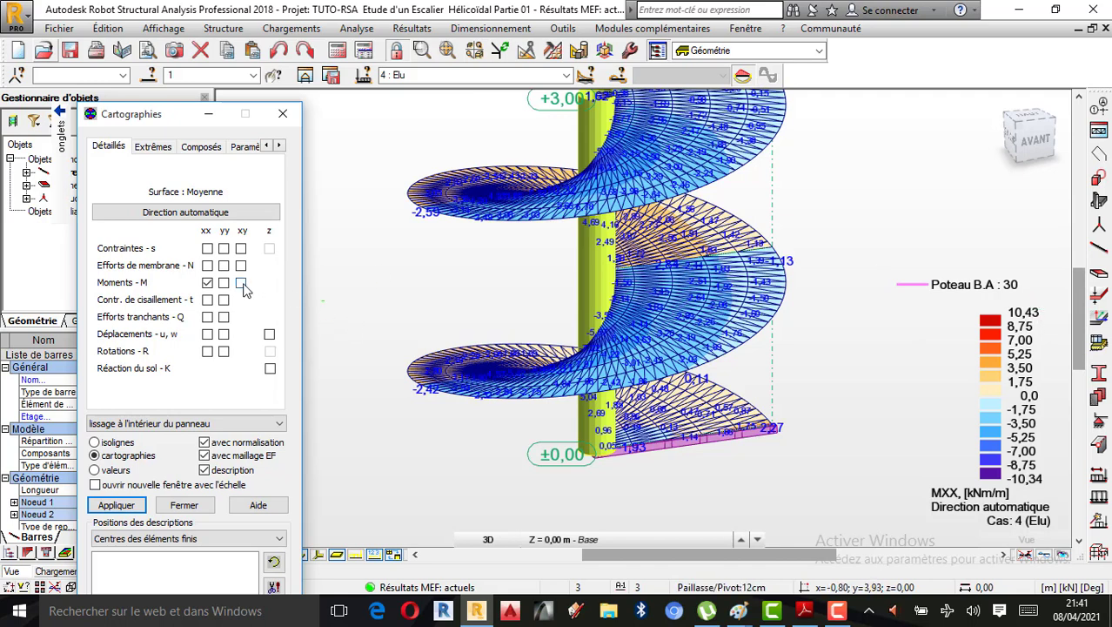
left_click(118, 505)
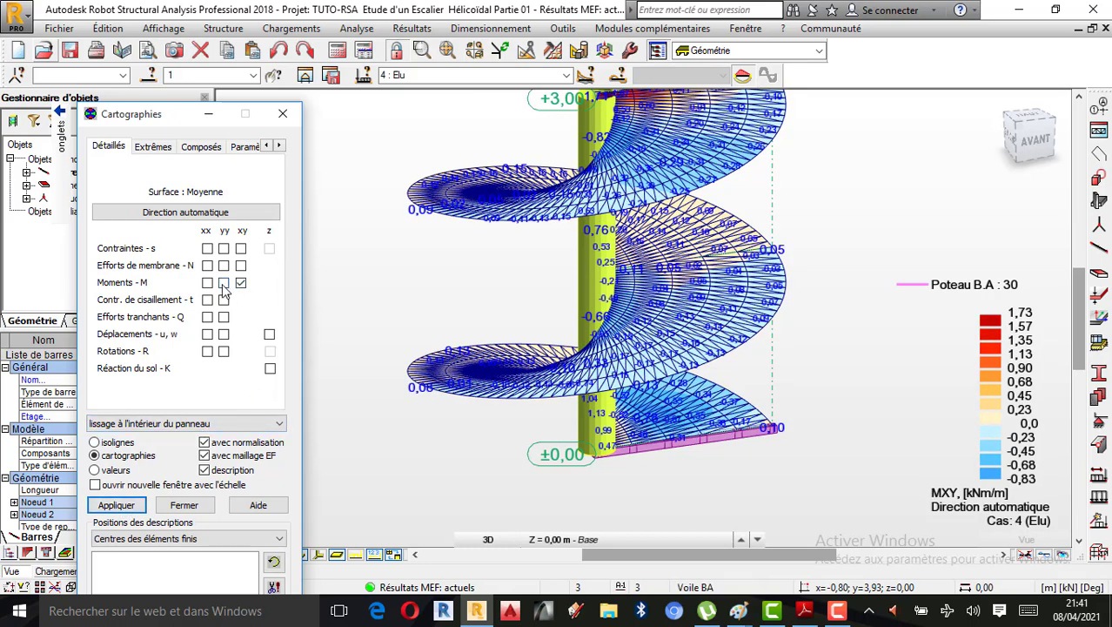
left_click(119, 506)
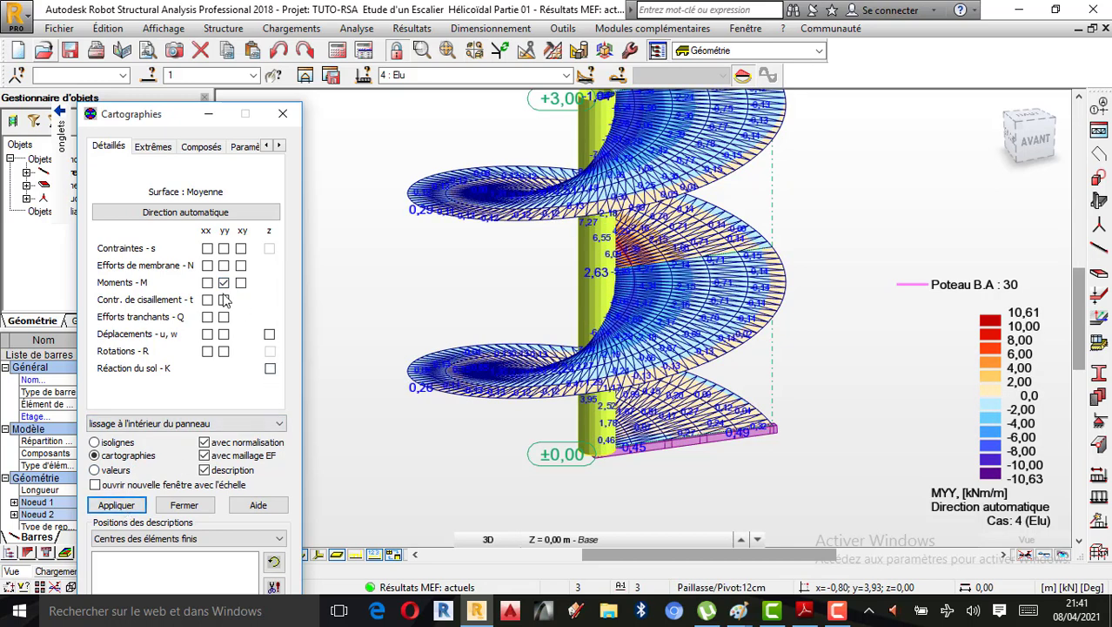
left_click(135, 507)
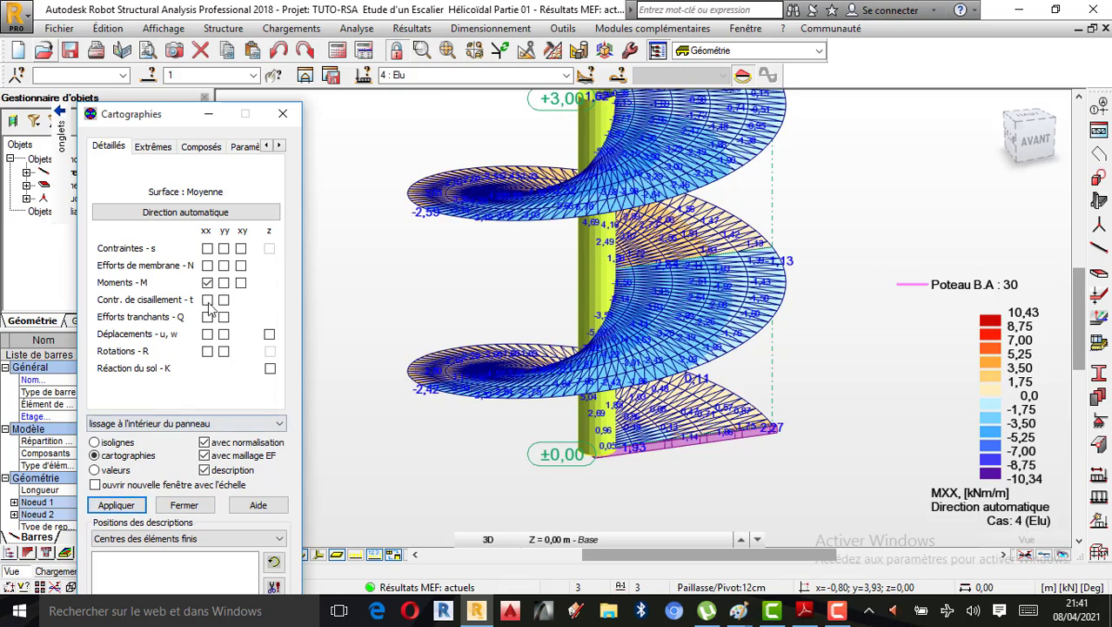
left_click(223, 283)
left_click(117, 506)
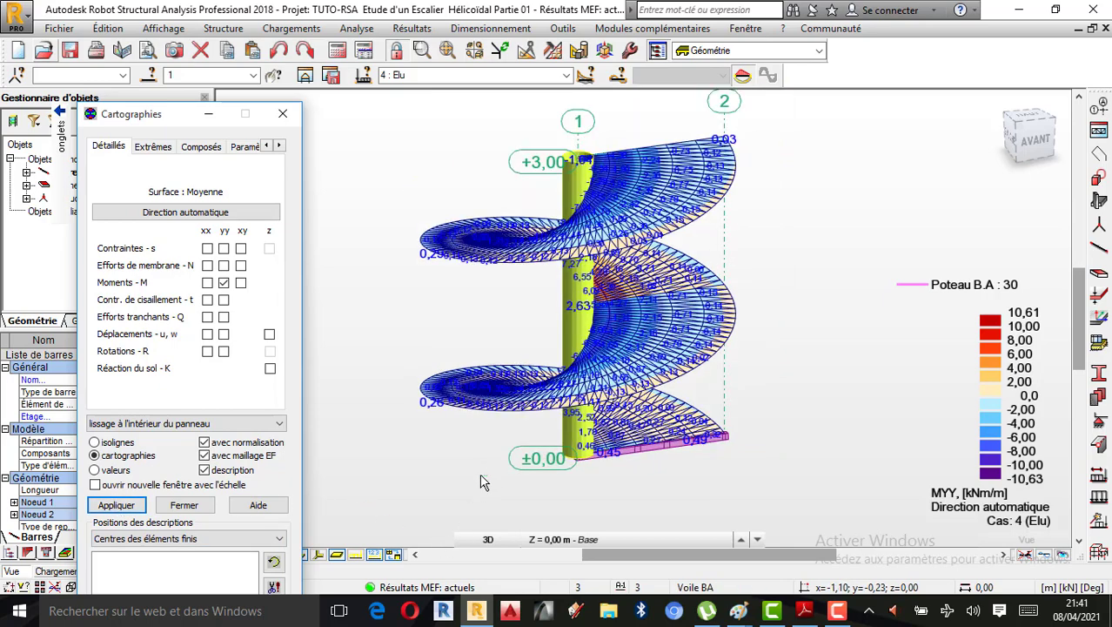
scroll(530, 324, "up", 1)
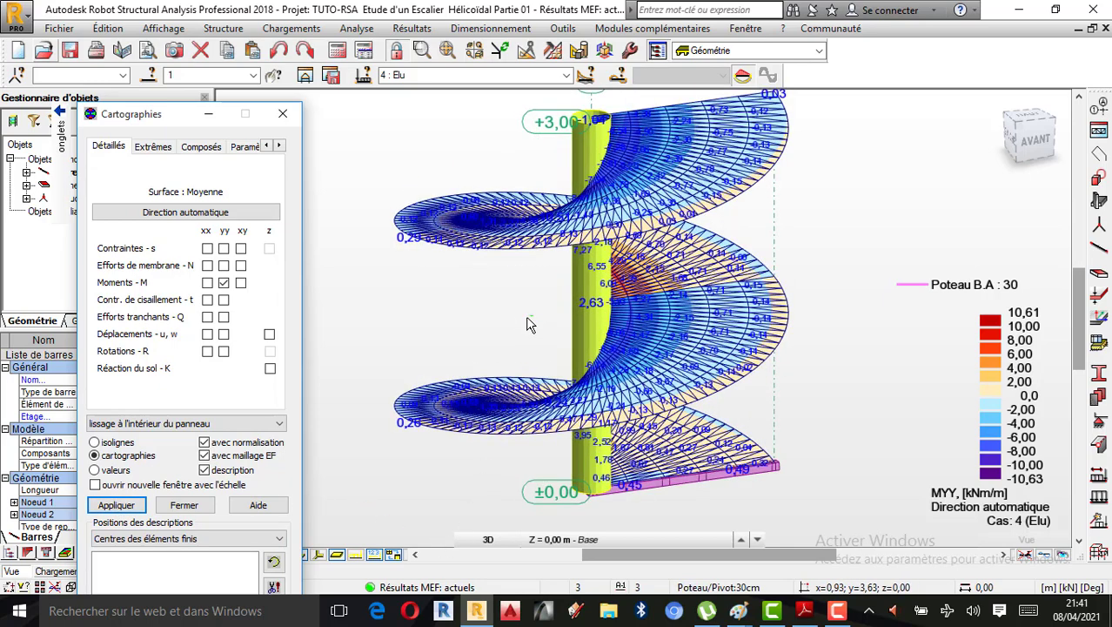
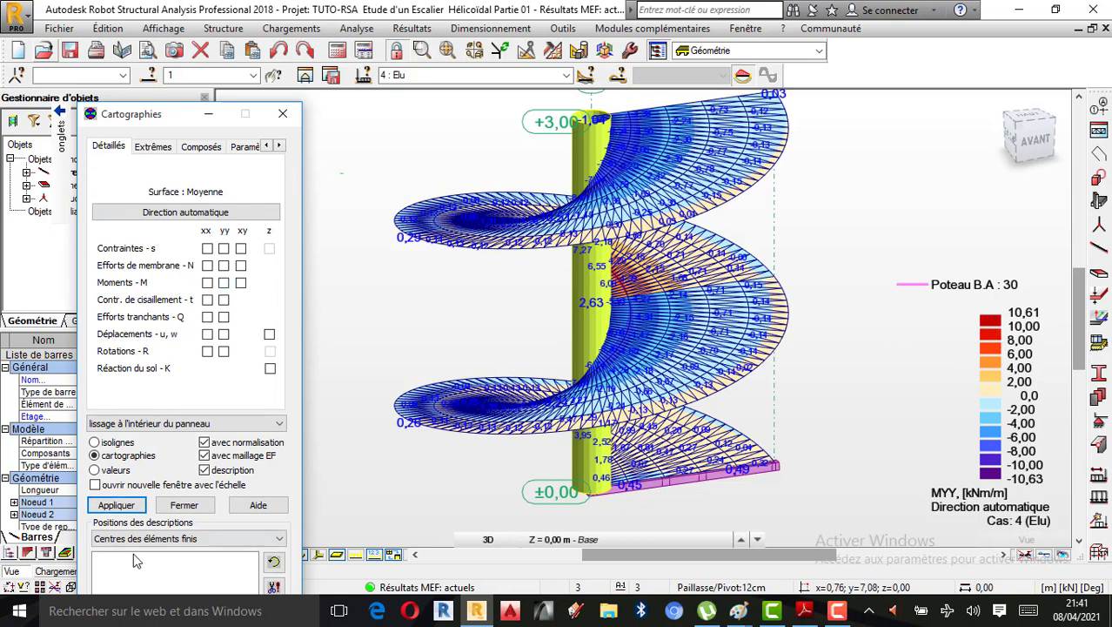
Step: Remove the yy moment map from the helical slabs and close the map settings
left_click(117, 505)
left_click(283, 113)
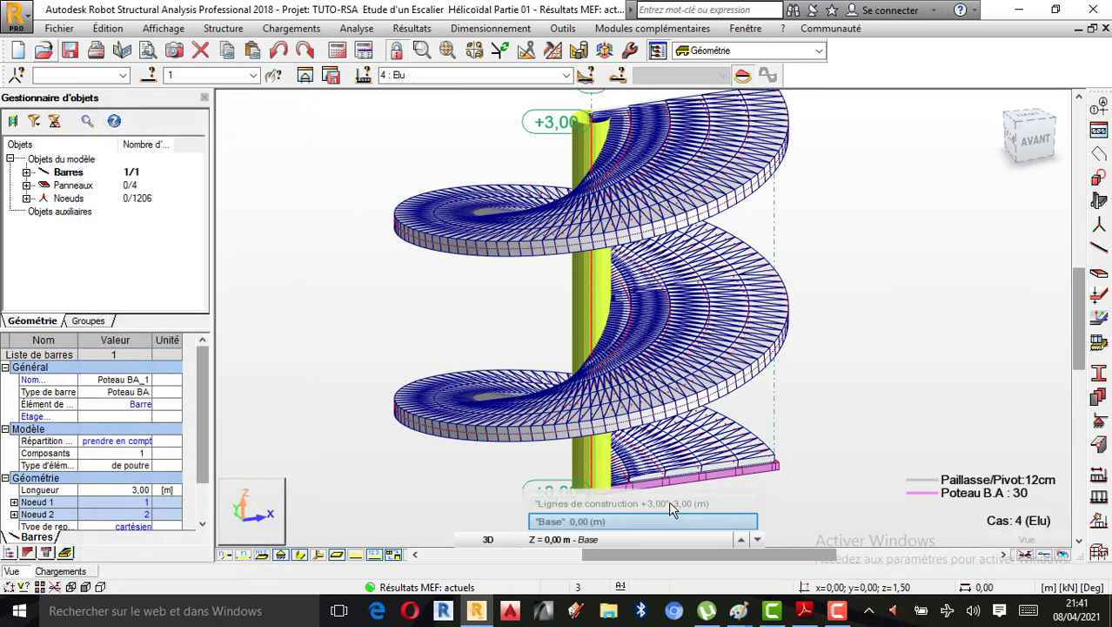
left_click(669, 505)
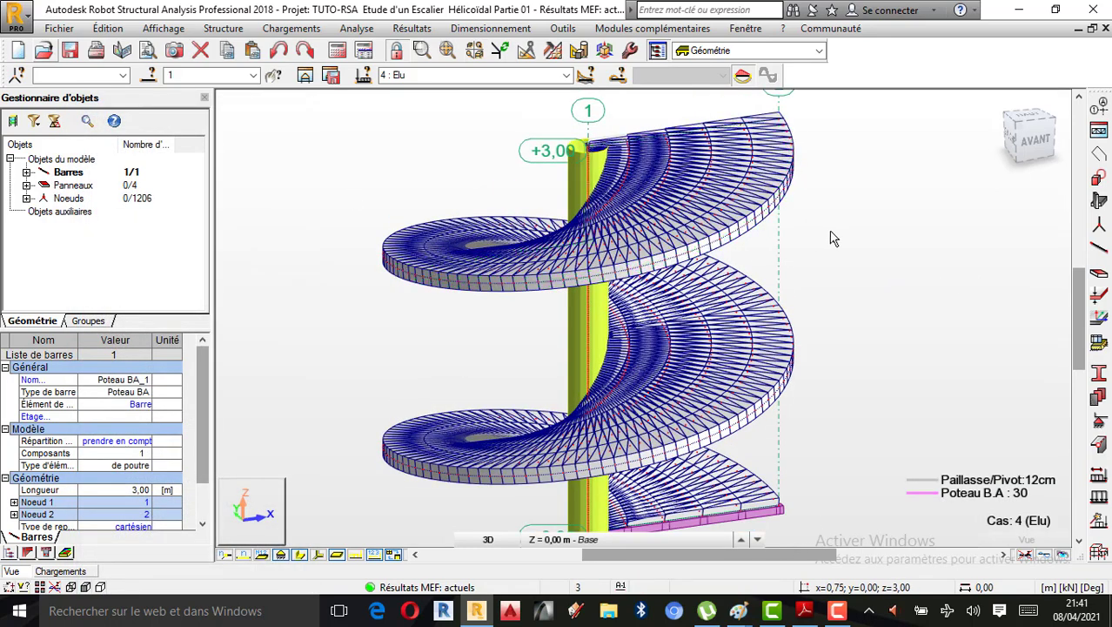
scroll(783, 257, "down", 1)
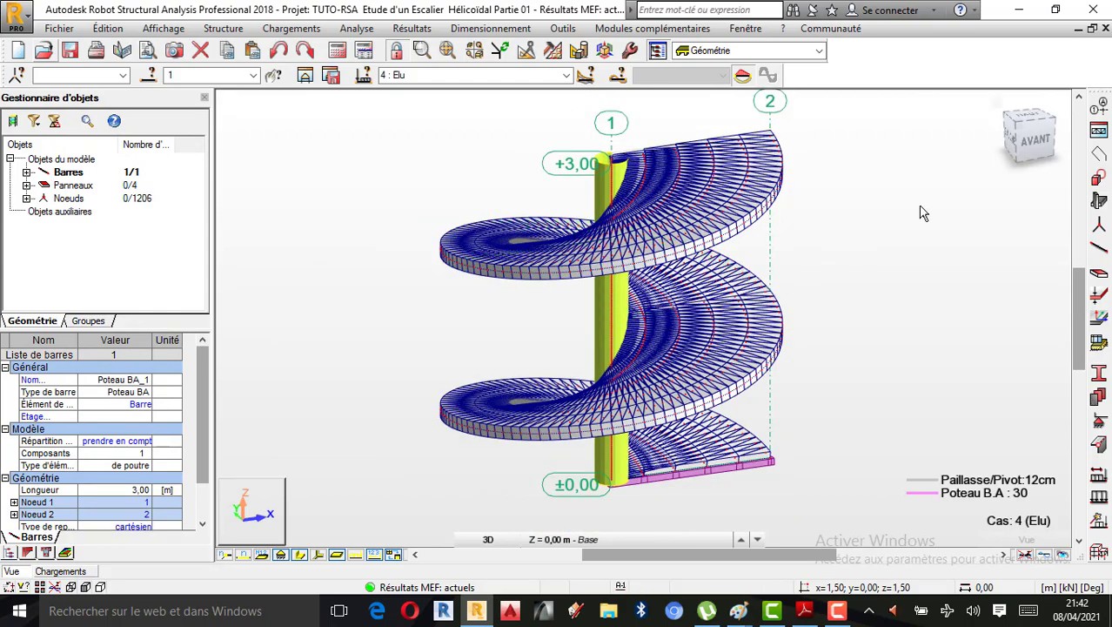
Step: Apply the building diagrams of core moments MX, MY and MZ to the staircase in its home 3D view
right_click(815, 209)
left_click(862, 272)
left_click_drag(814, 326, 790, 327)
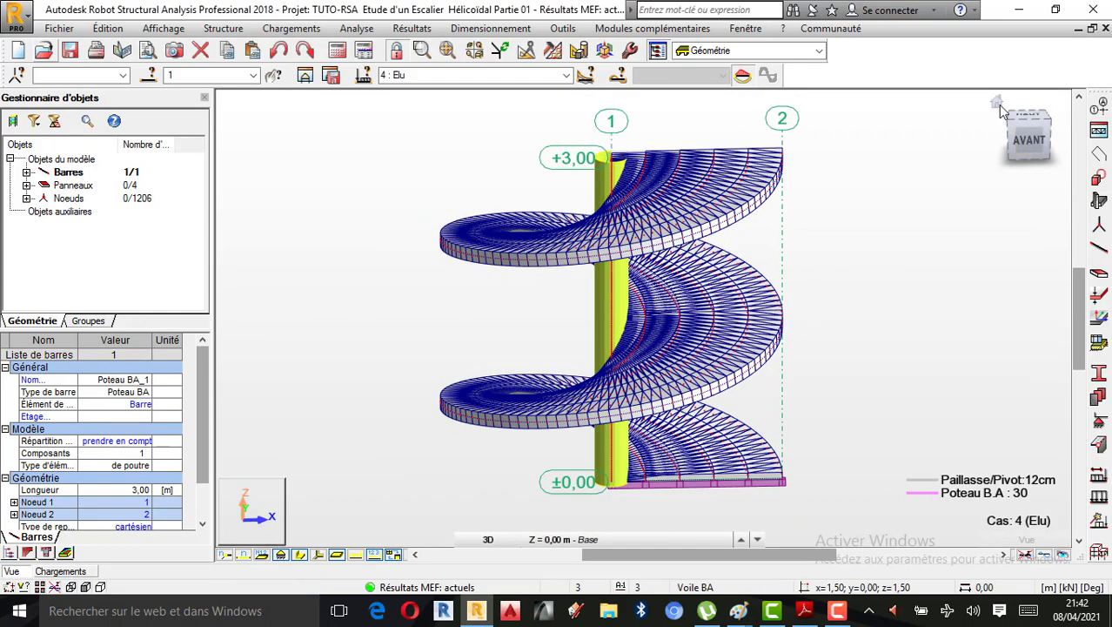
left_click(998, 103)
scroll(670, 293, "up", 2)
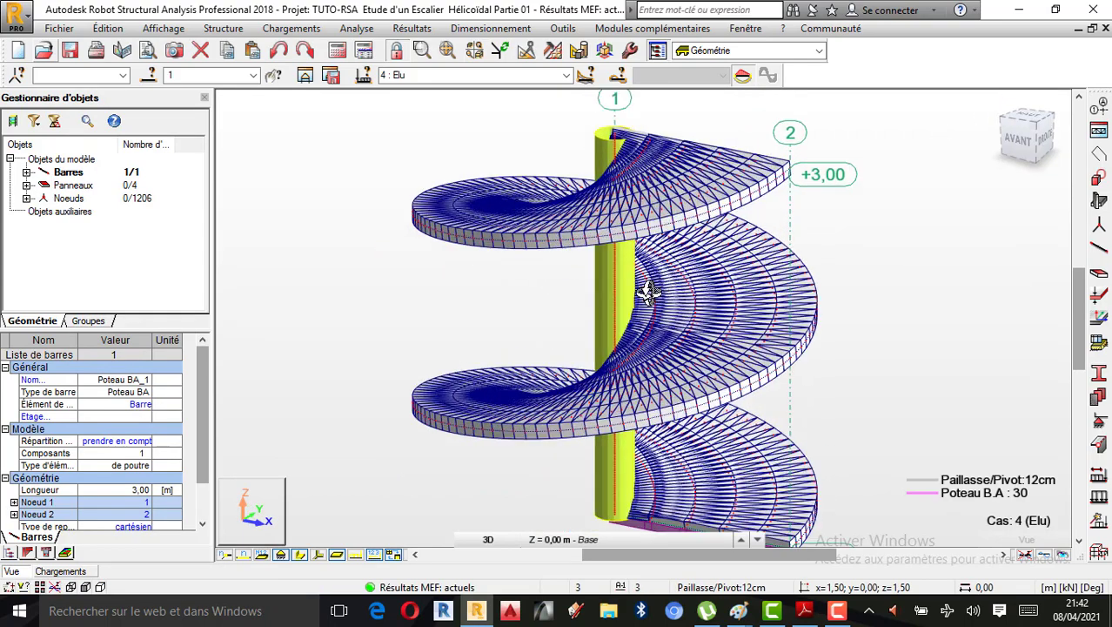
left_click(398, 30)
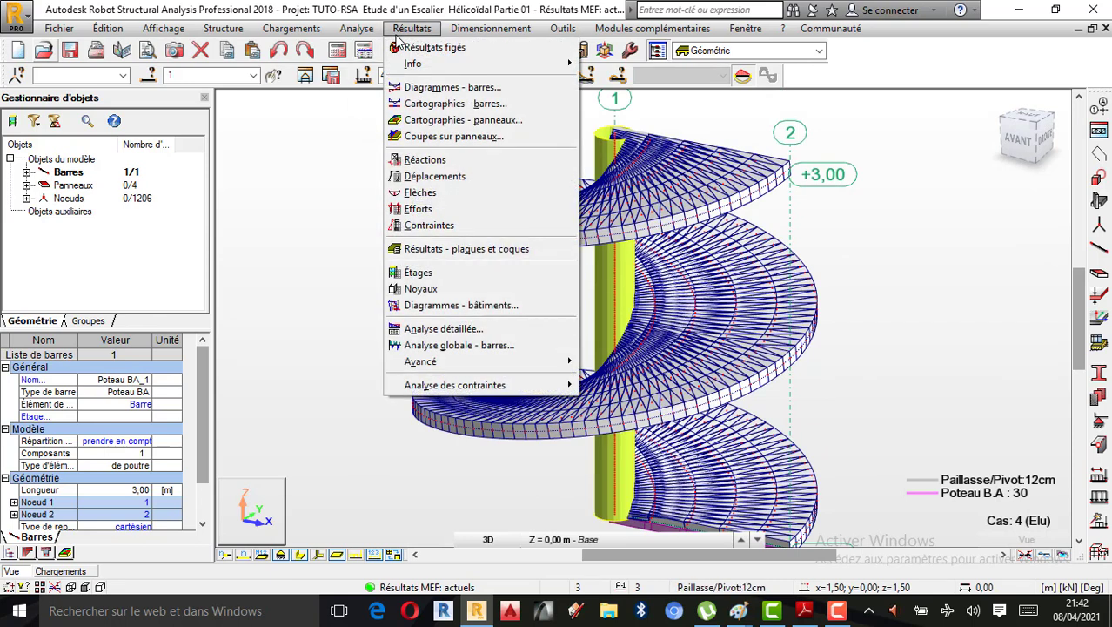
left_click(454, 307)
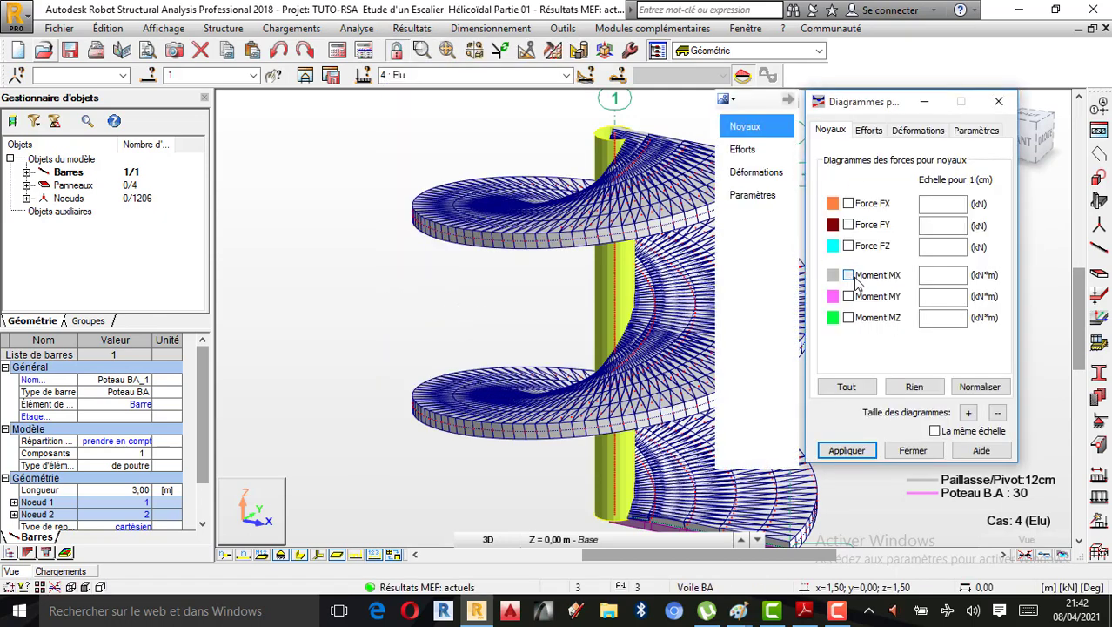
left_click(855, 319)
left_click(844, 450)
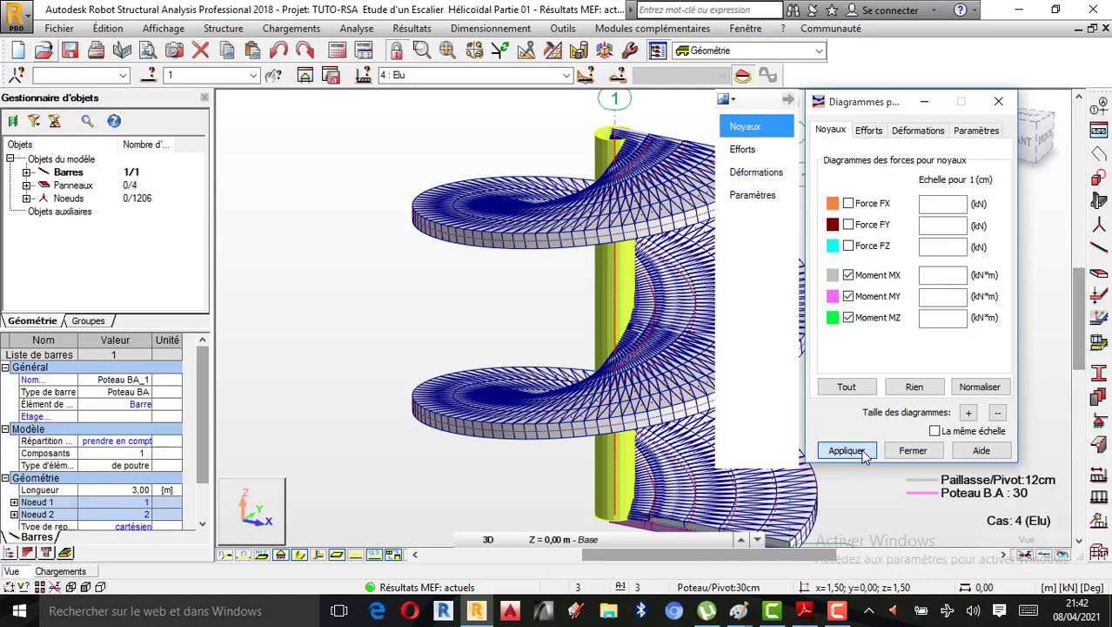
left_click_drag(886, 109, 259, 126)
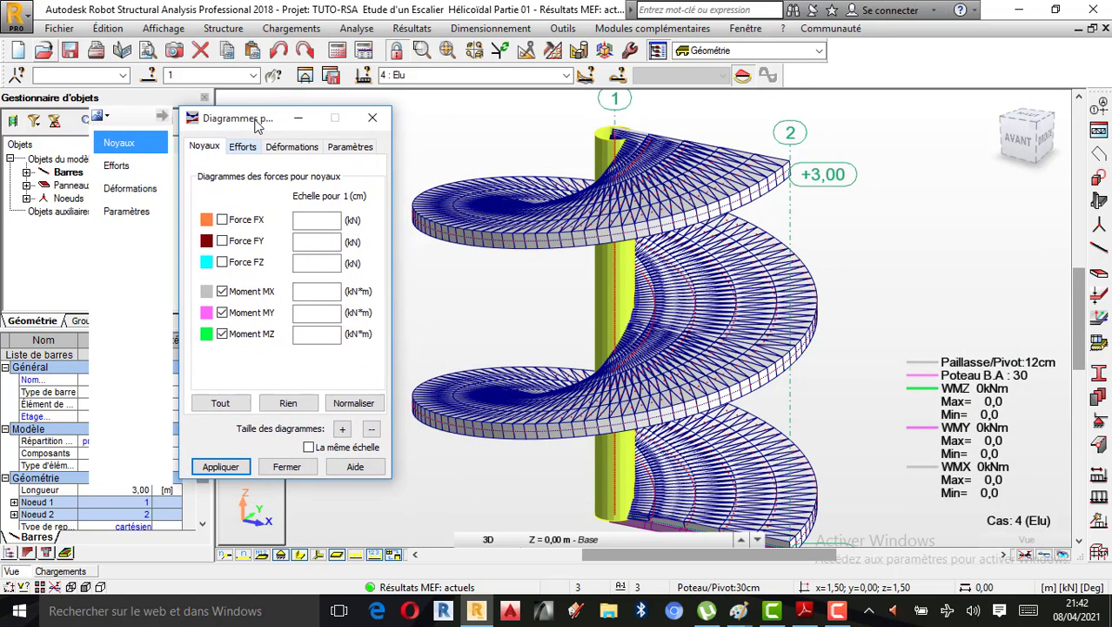
Step: Replace the core moment diagrams with forces FX, FY and FZ, and set description labels with differentiated positive and negative values
left_click(239, 296)
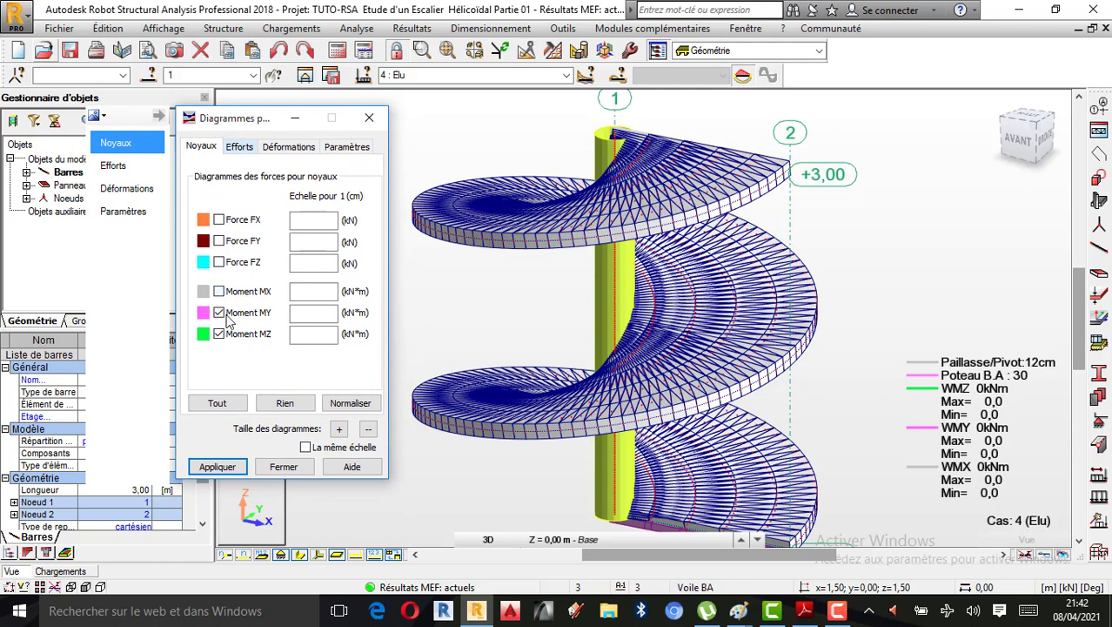
left_click(221, 262)
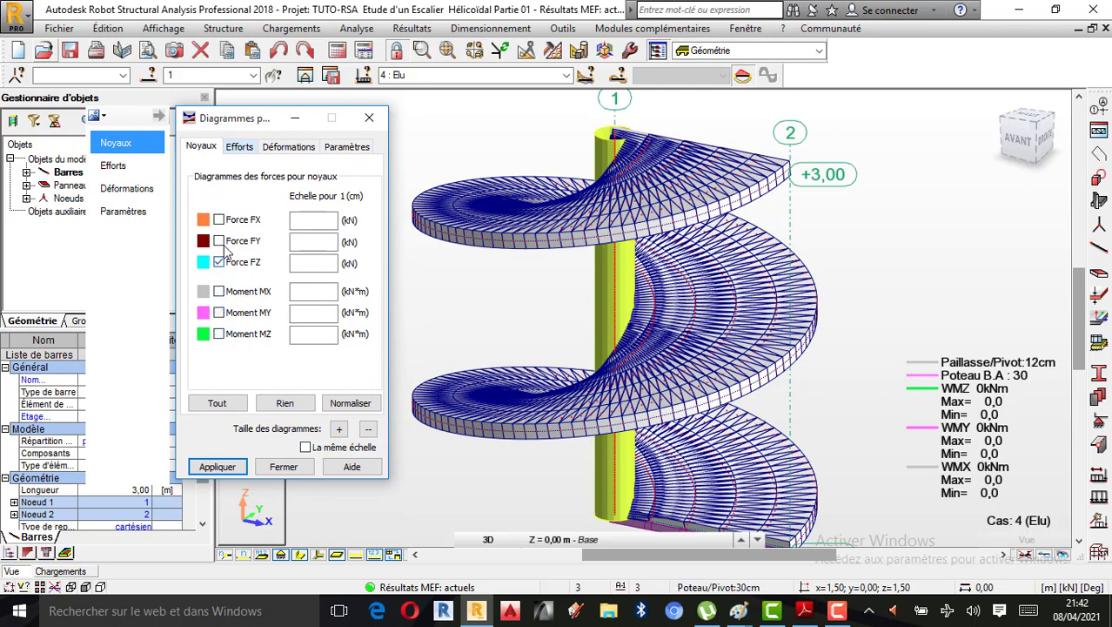
left_click(218, 467)
left_click(353, 148)
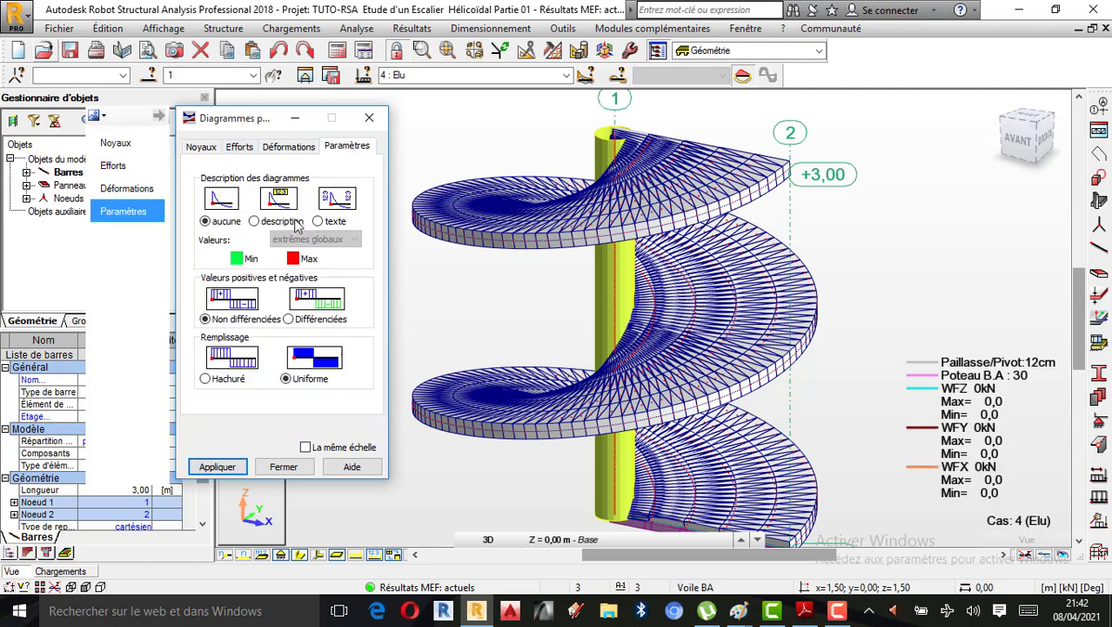
left_click(255, 221)
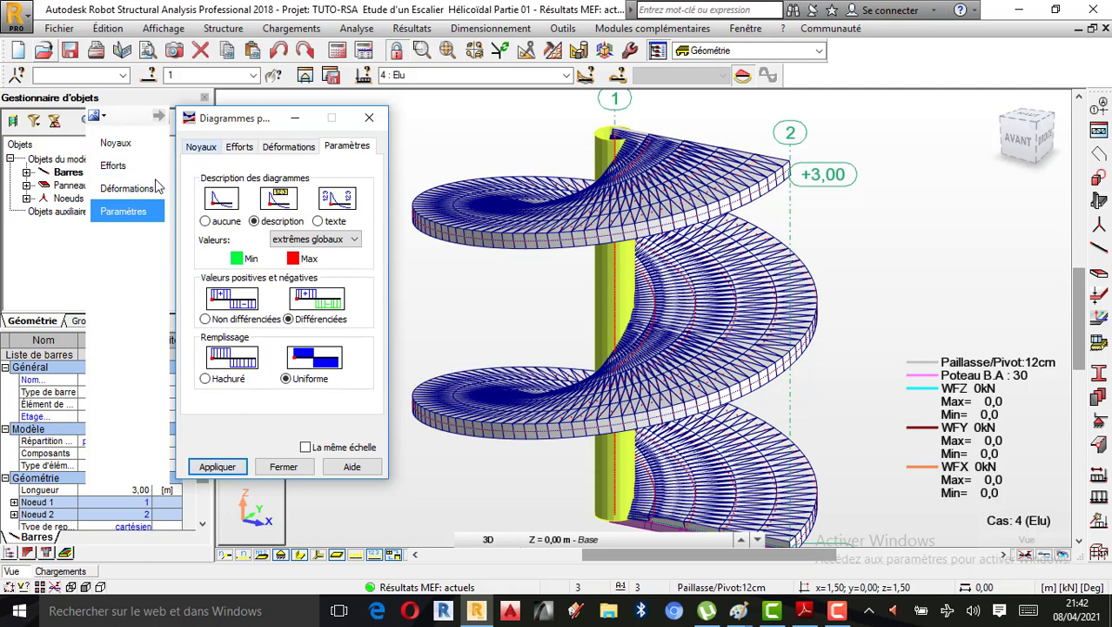
Step: Apply the floor gravity centre F, storey gravity centre G and rigidity centre R, including their coordinate descriptions, to the staircase
left_click(239, 147)
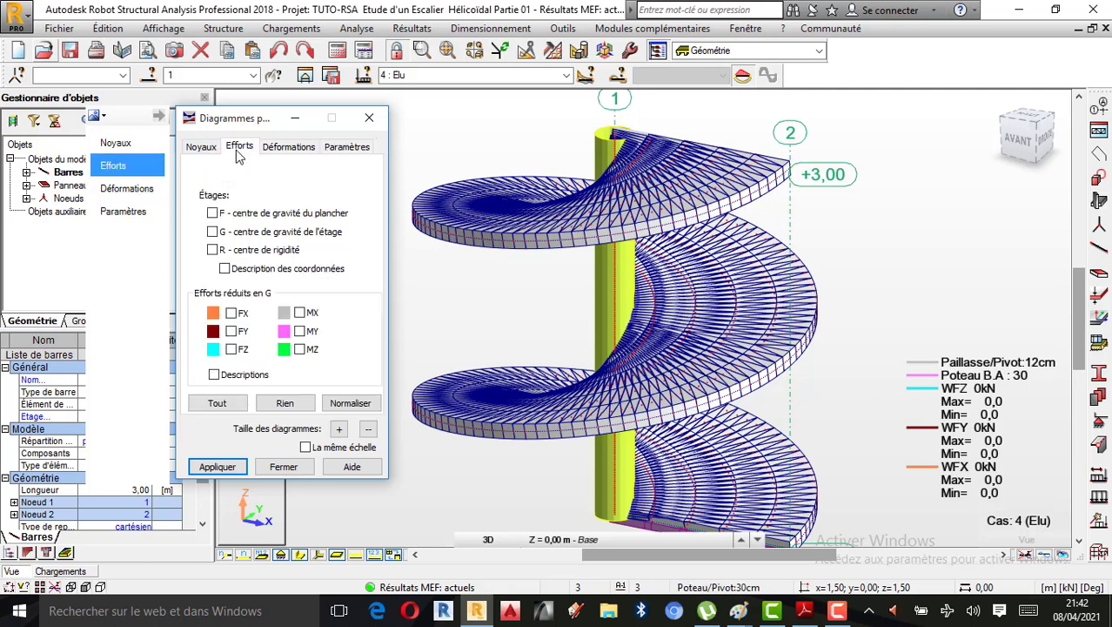
left_click(213, 214)
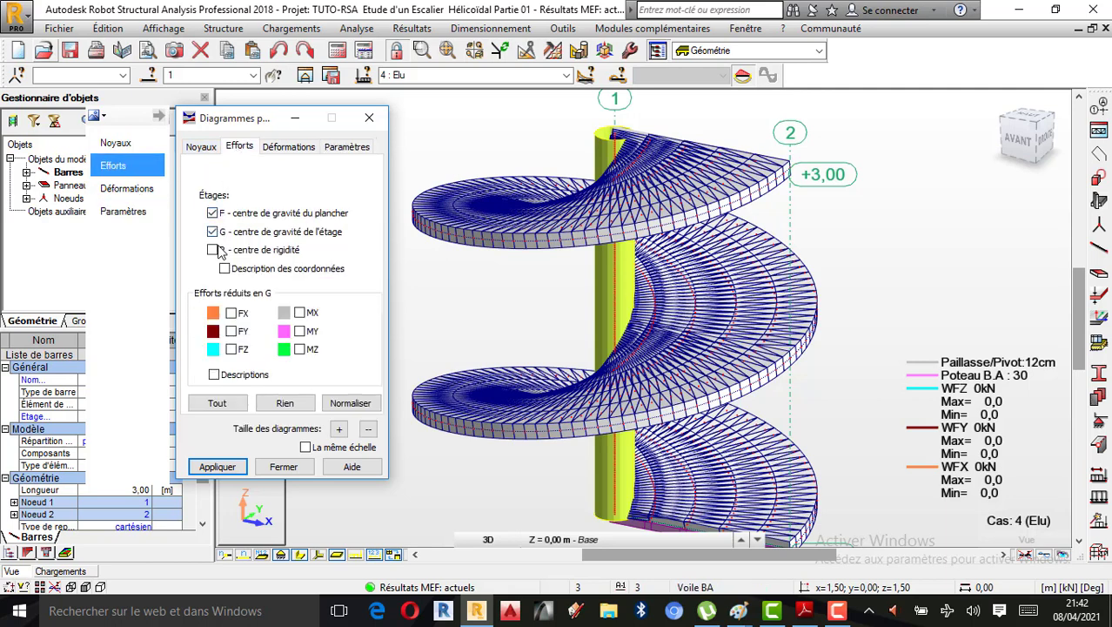
left_click(227, 469)
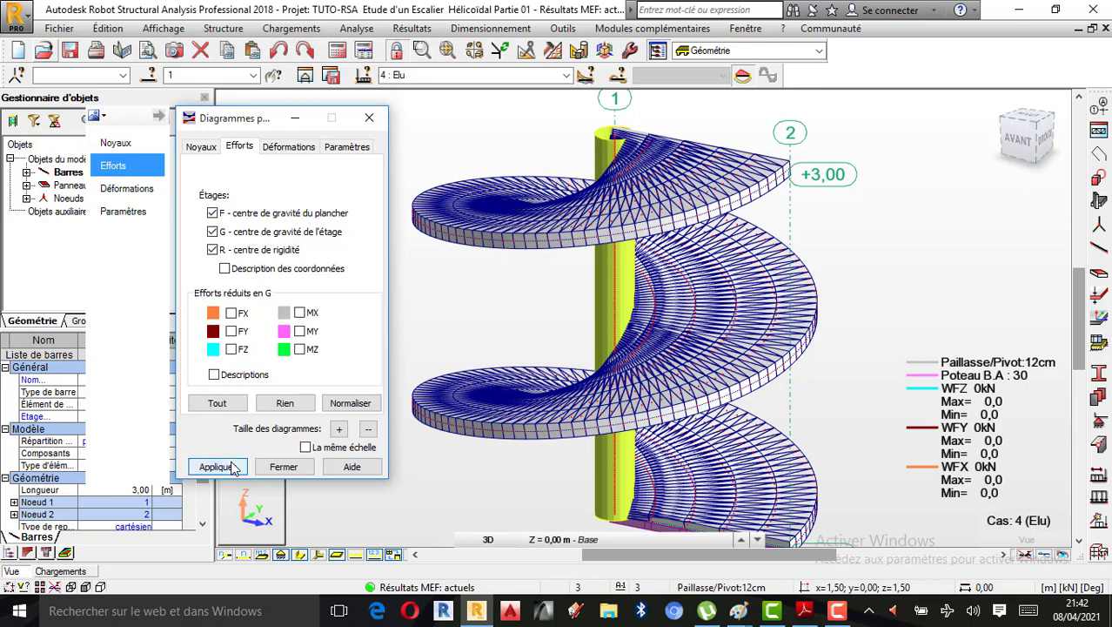
left_click(237, 467)
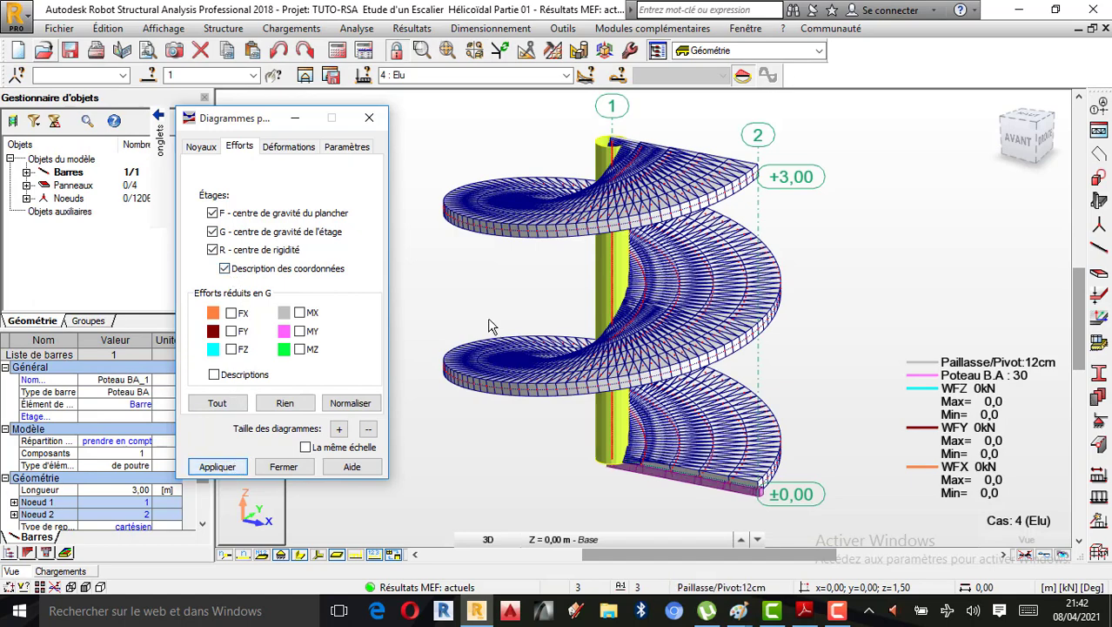
scroll(690, 174, "up", 3)
scroll(690, 174, "down", 4)
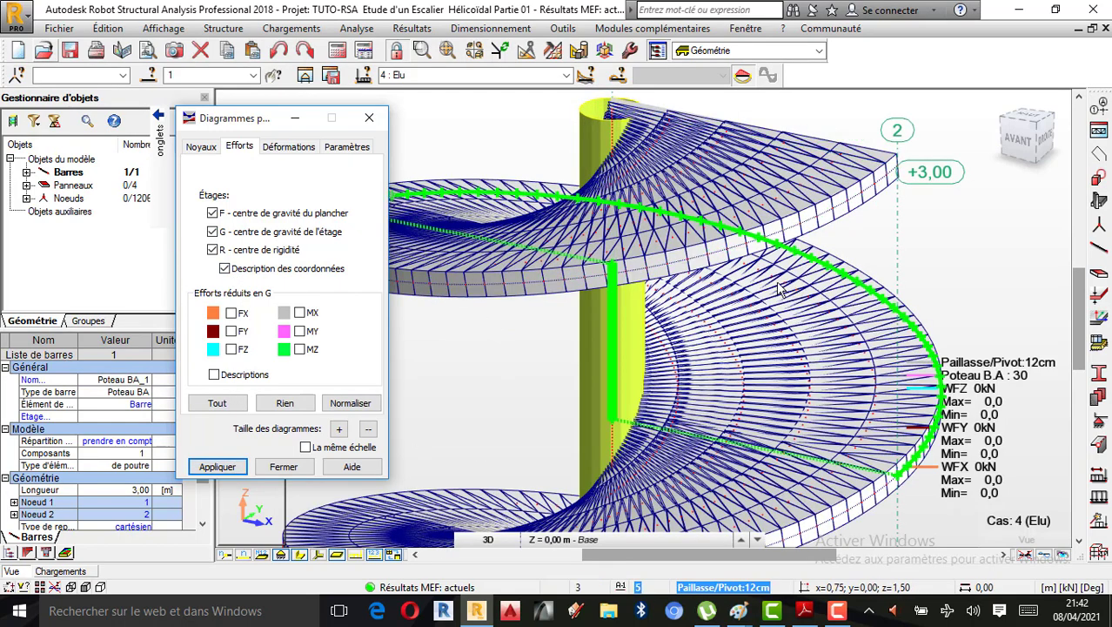
Step: Apply the building deformation diagram to the staircase under the Elu combination
left_click(289, 148)
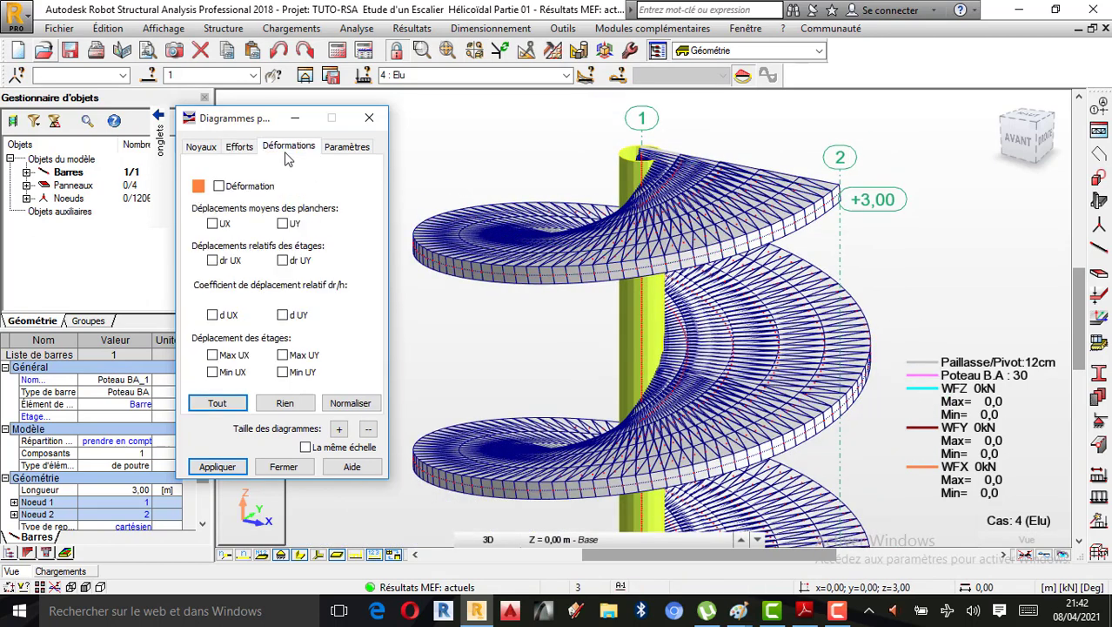
left_click(228, 188)
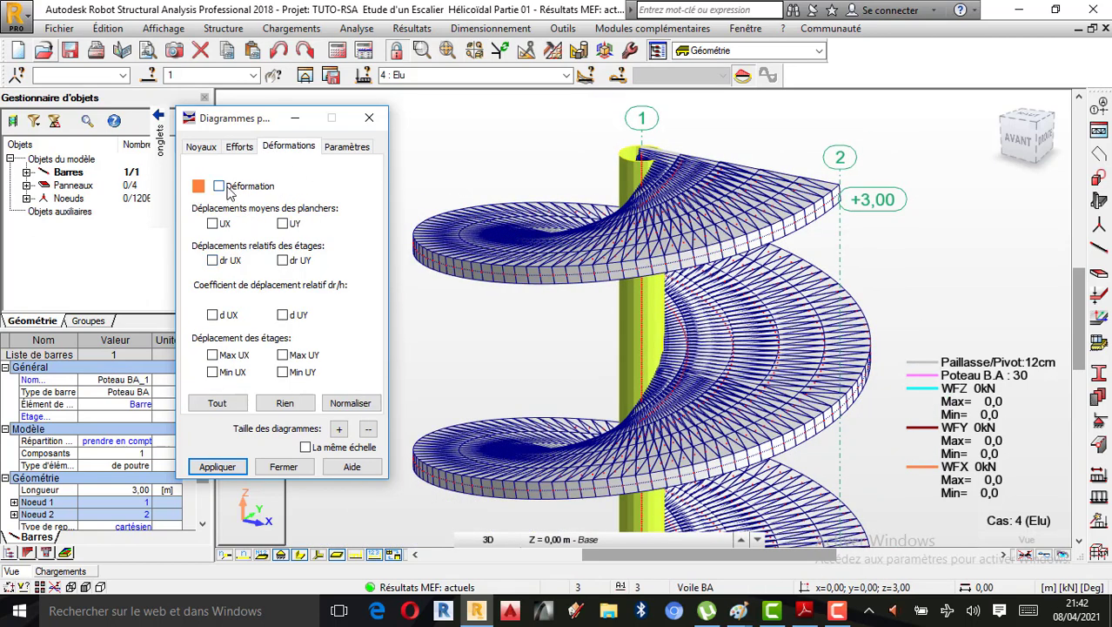
left_click(218, 467)
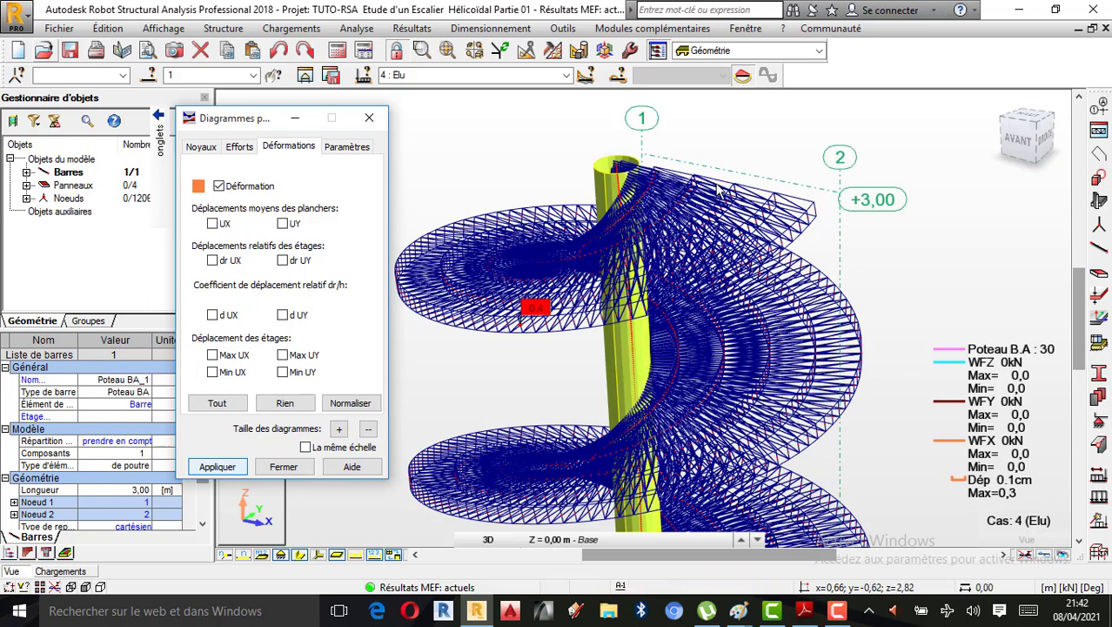
Step: Rotate the deformed staircase in 3D and examine its deformation from the right side and from the front above
scroll(713, 183, "down", 3)
right_click(730, 151)
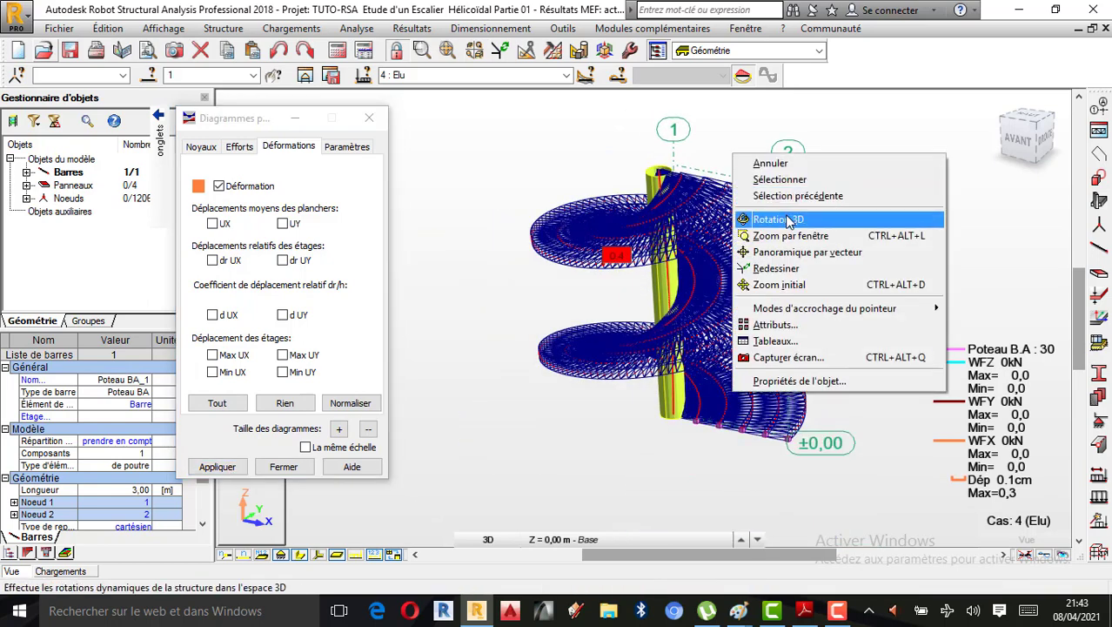
left_click(768, 217)
left_click_drag(768, 217, 726, 261)
scroll(705, 266, "up", 3)
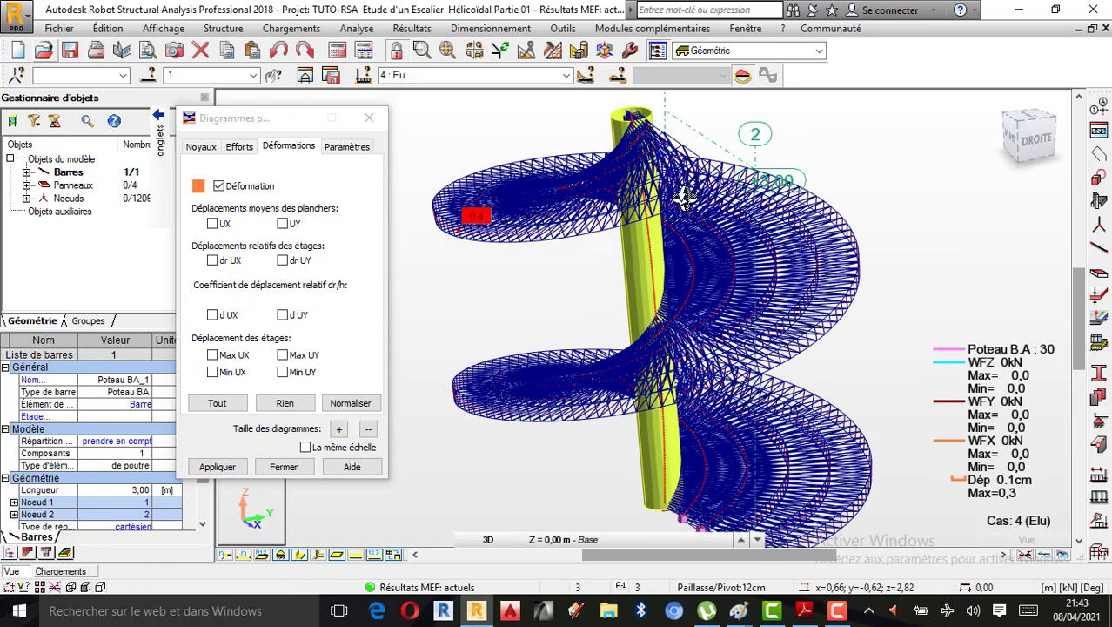
left_click_drag(635, 248, 693, 304)
scroll(661, 215, "down", 2)
scroll(697, 282, "up", 1)
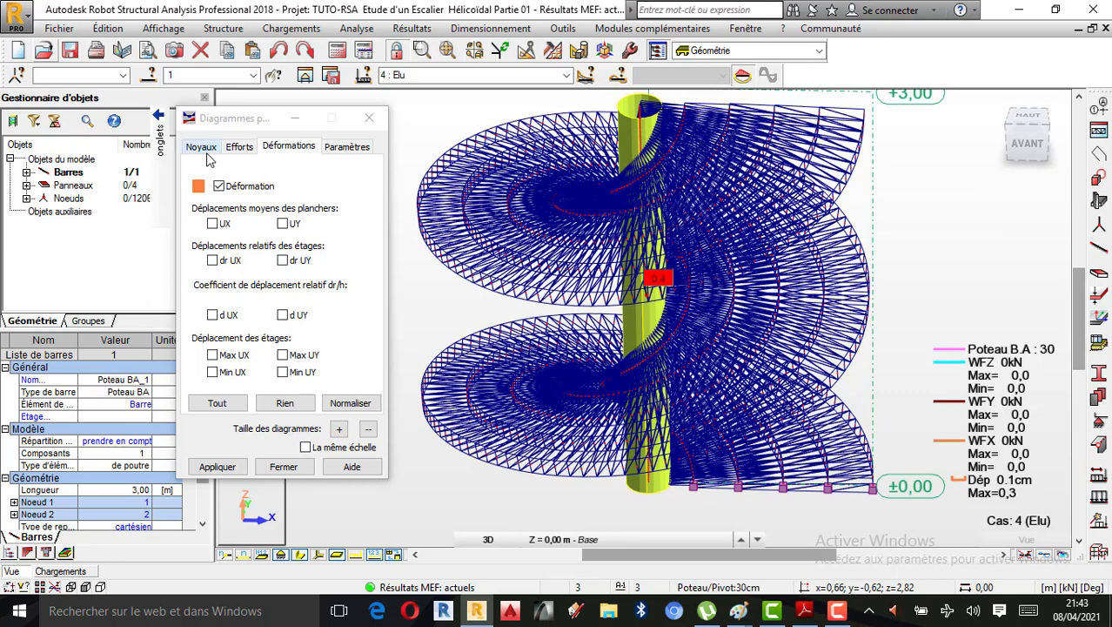
Step: Clear all core force diagrams from the staircase and reapply the storey centres and the deformation
mouse_move(166, 139)
left_click(131, 142)
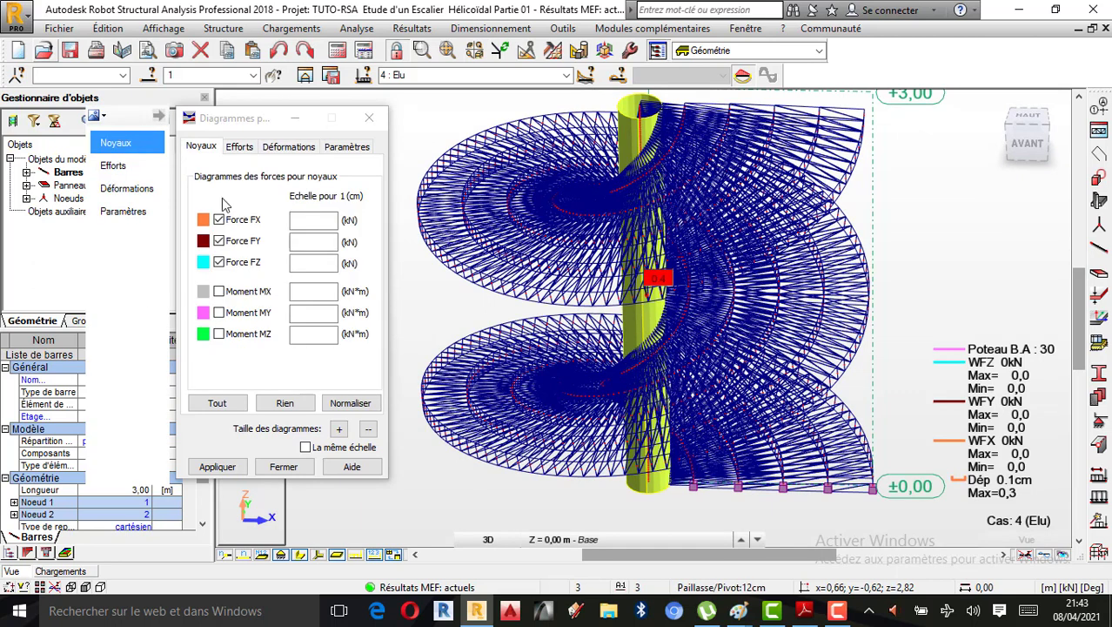
left_click(240, 222)
left_click(285, 405)
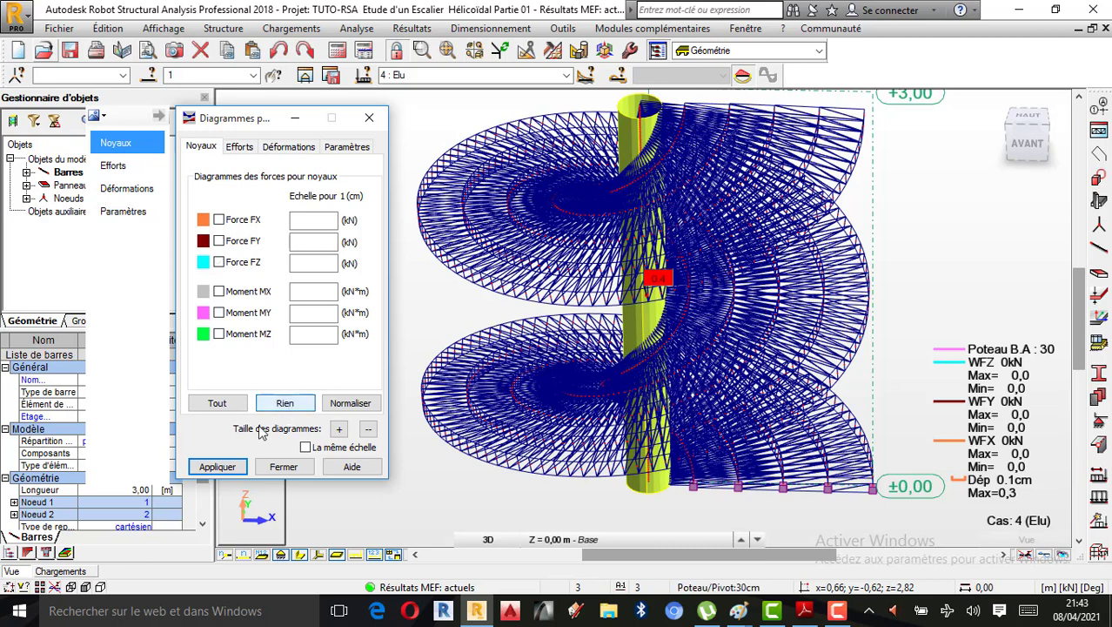
left_click(240, 147)
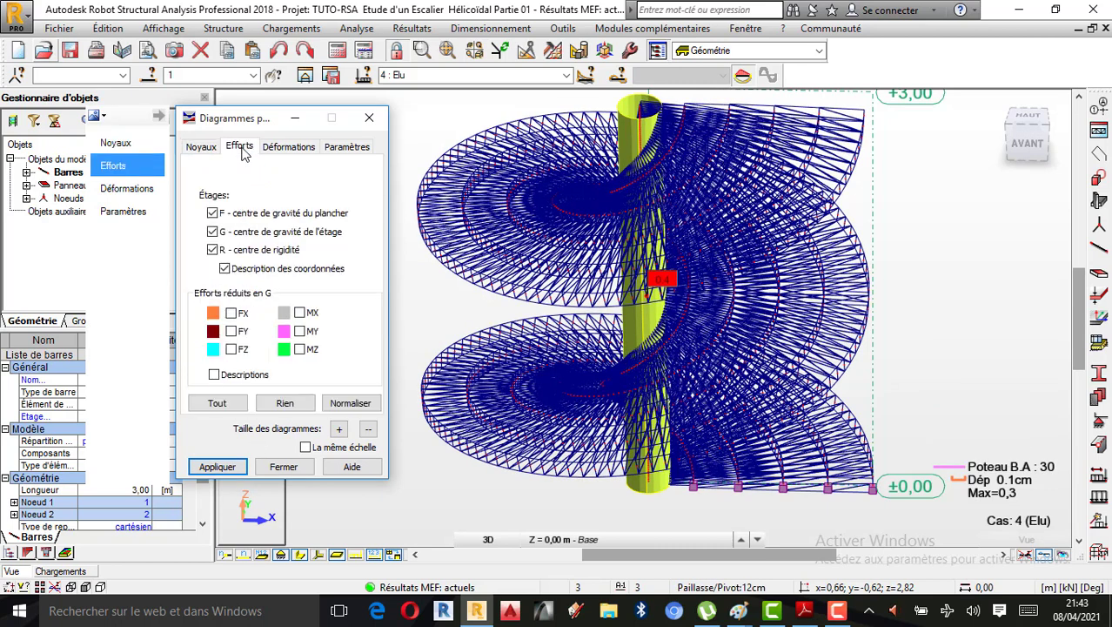
left_click(222, 468)
left_click(286, 148)
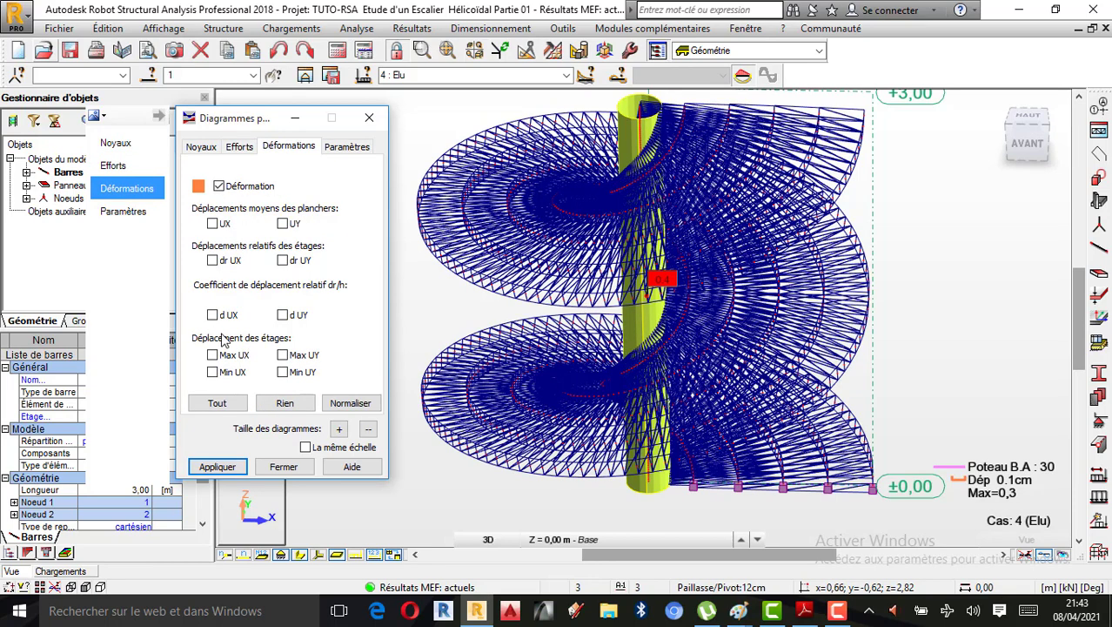
left_click(218, 466)
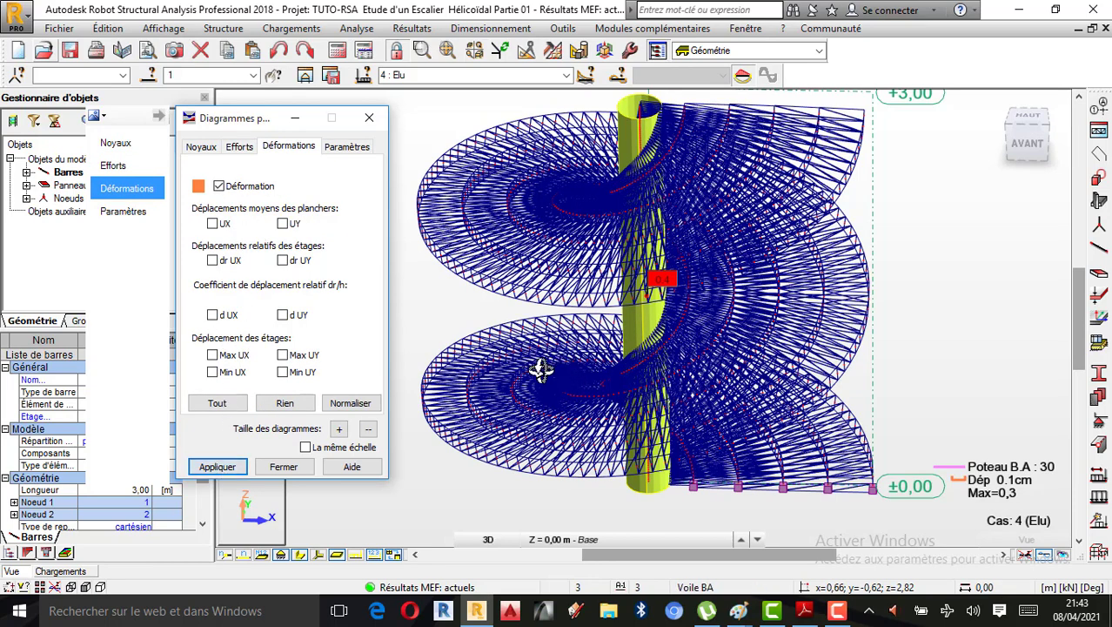
Step: Return to the home 3D view and examine the deformation of the helical slabs and column
scroll(567, 398, "down", 1)
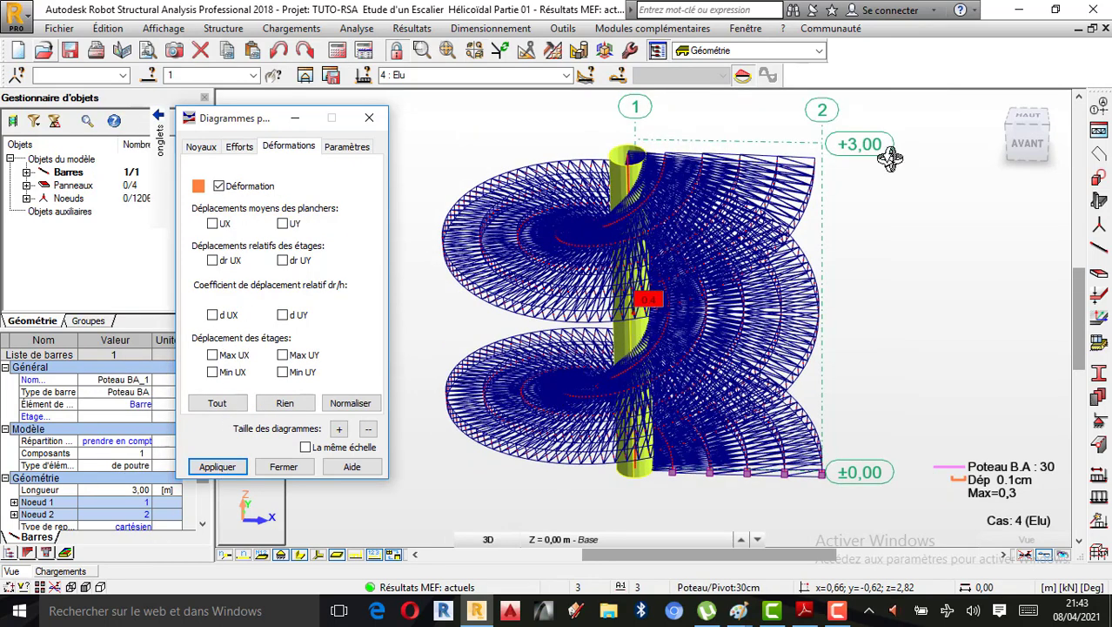
left_click(997, 103)
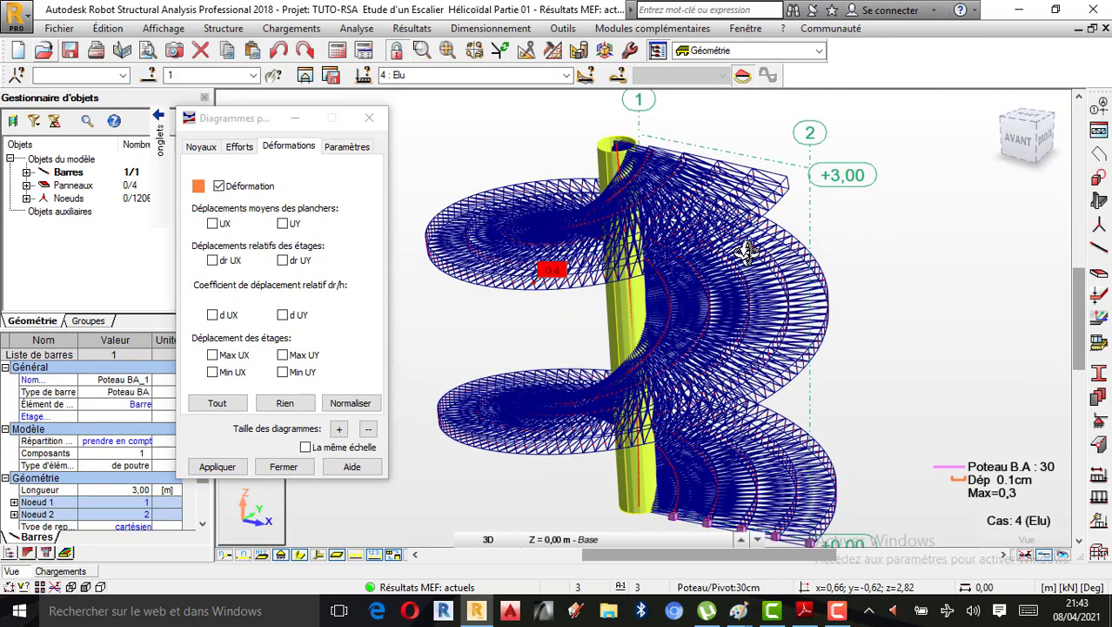
scroll(757, 396, "up", 2)
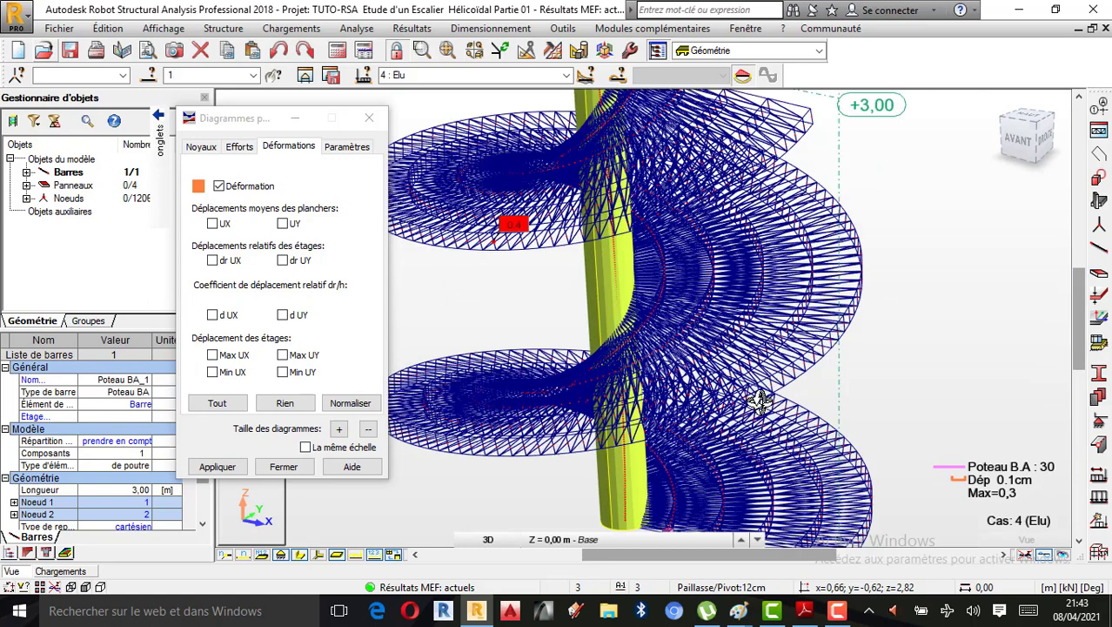
scroll(756, 392, "down", 1)
scroll(740, 338, "up", 2)
scroll(740, 338, "down", 2)
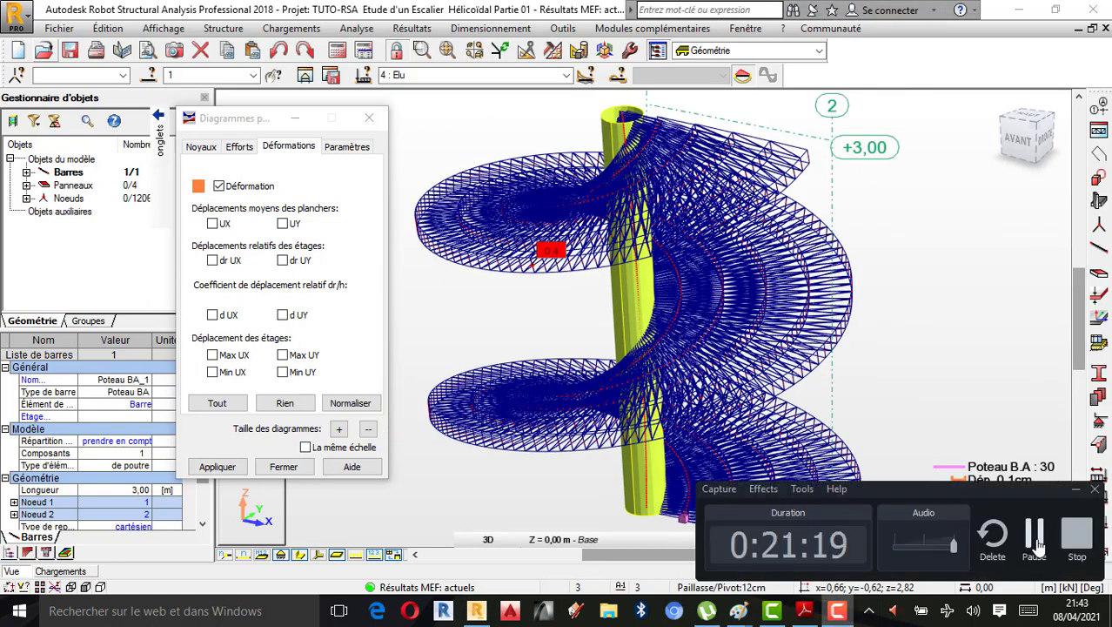
scroll(707, 279, "up", 1)
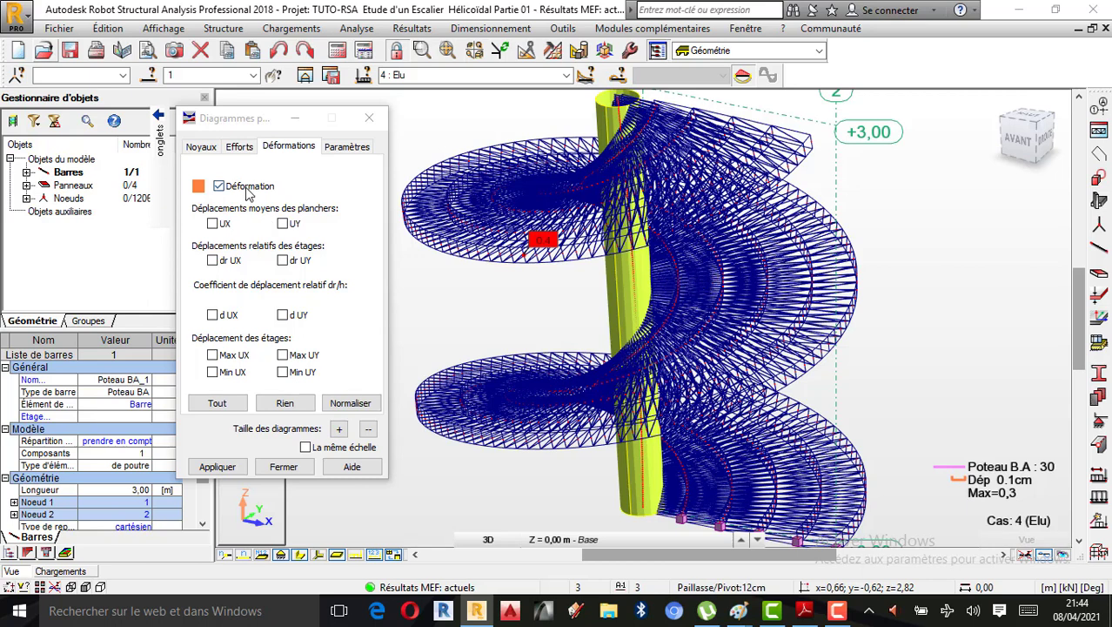
Step: Remove the building deformation from the staircase and close the building diagram settings
left_click(289, 403)
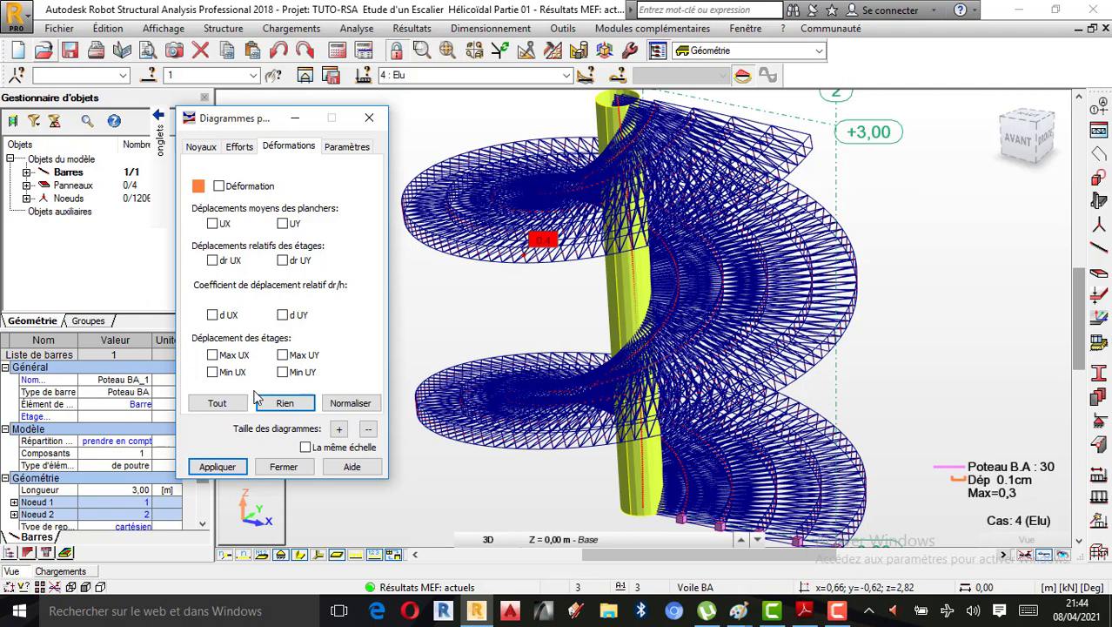
left_click(244, 188)
left_click(235, 468)
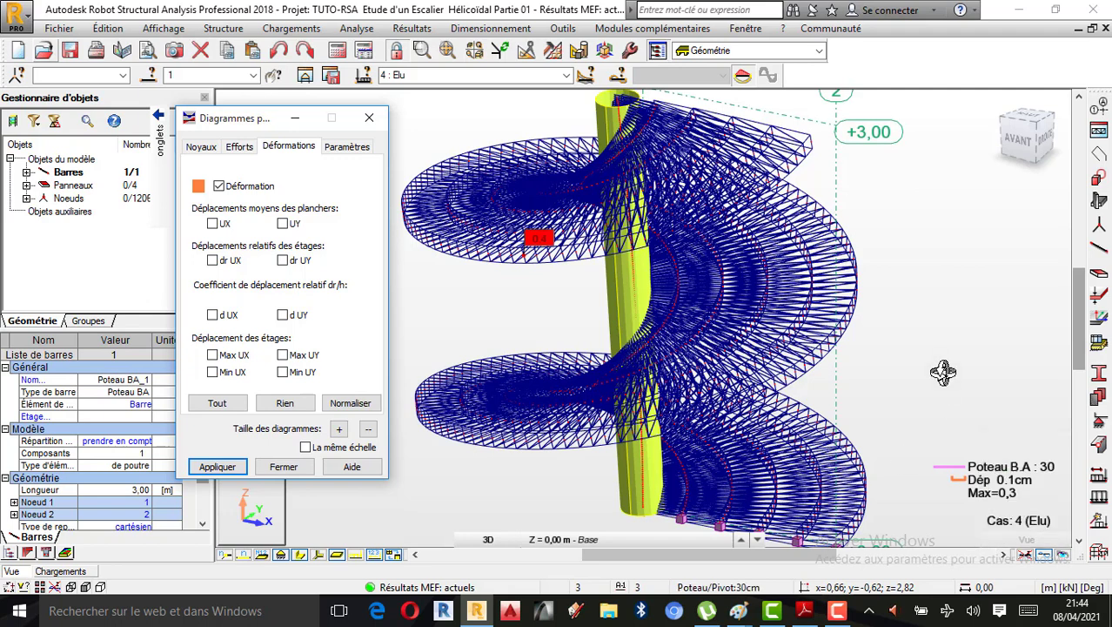
left_click(285, 403)
left_click(217, 467)
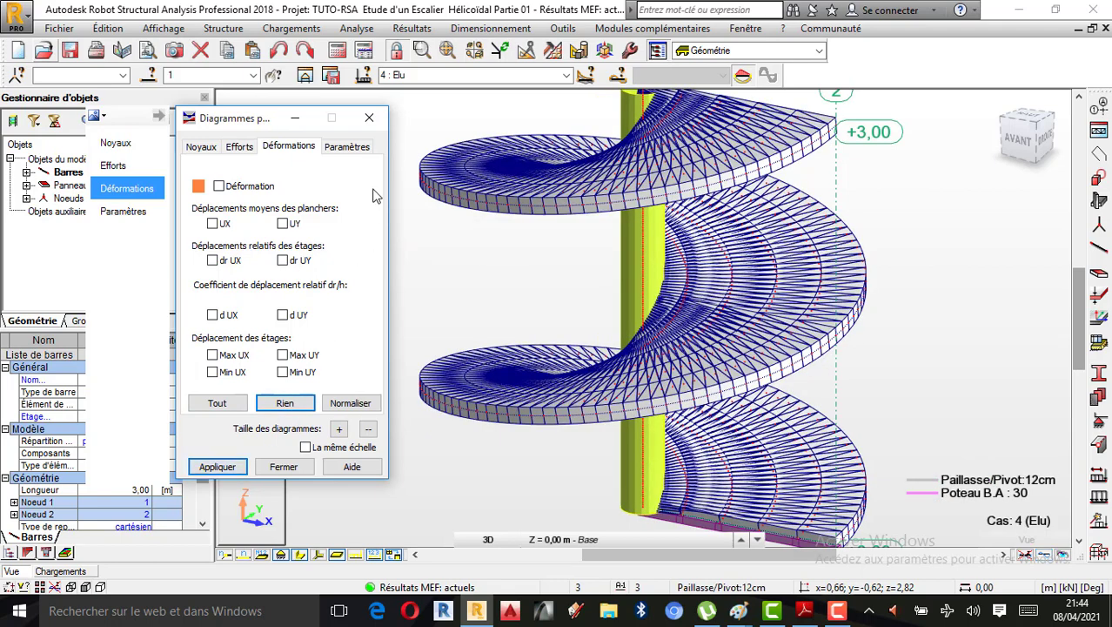
left_click(369, 117)
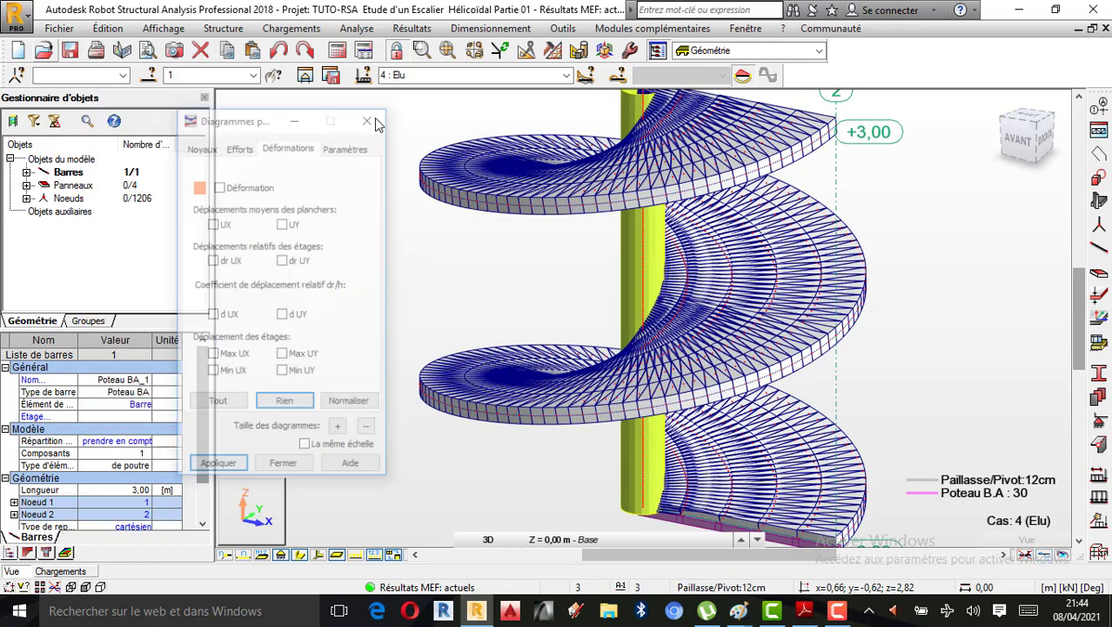
Step: Apply the Déformée result from the bar diagrams to the staircase and move the diagram settings clear of the model
left_click(413, 27)
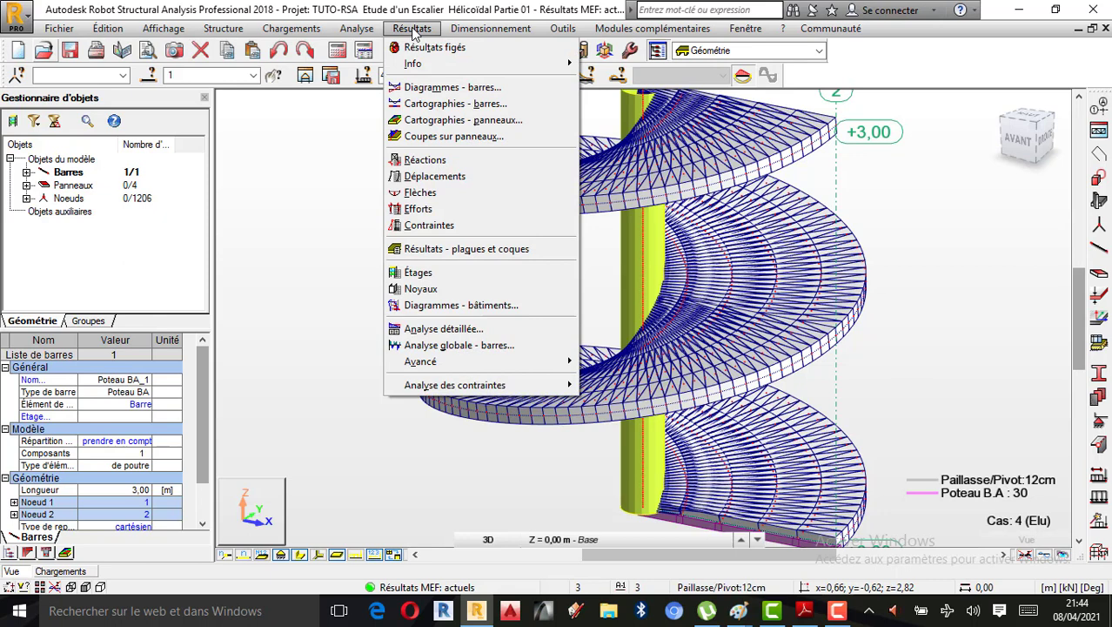
left_click(453, 87)
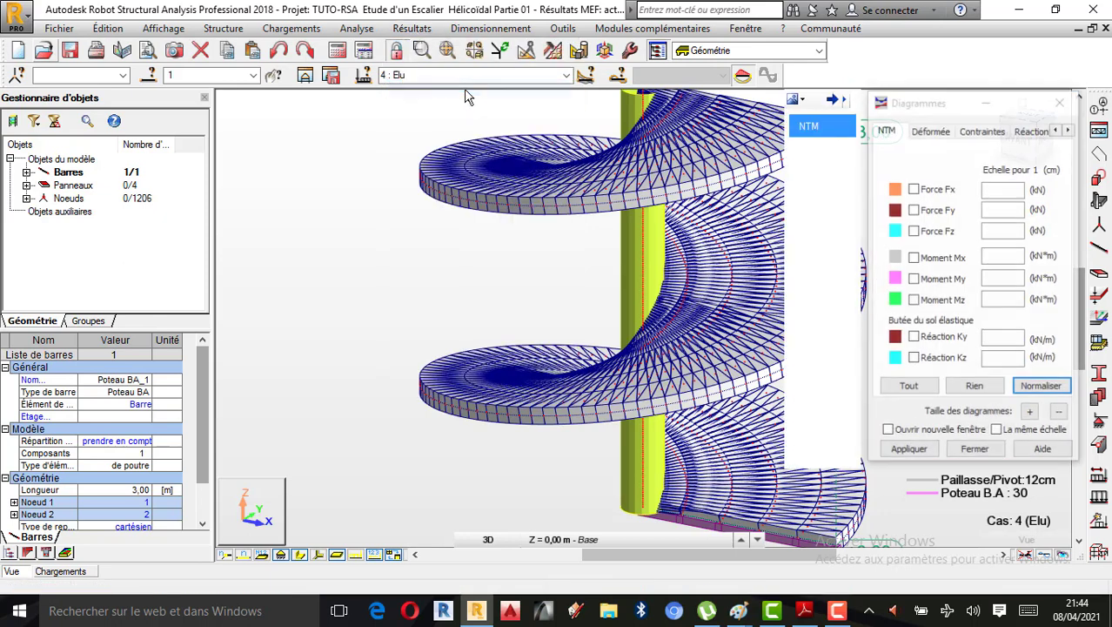
left_click(943, 133)
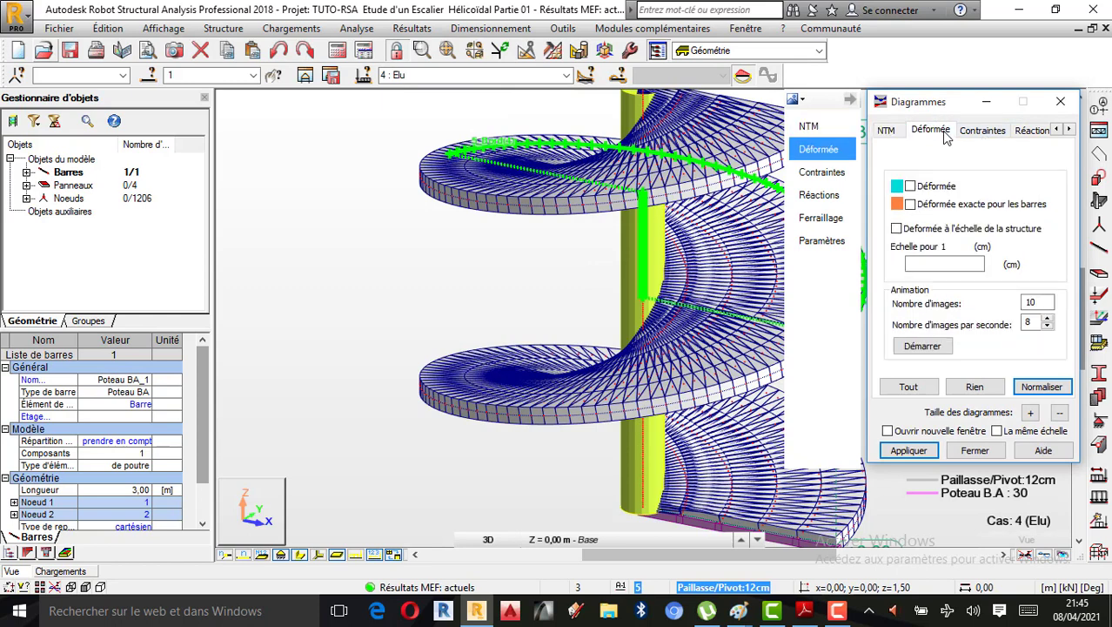
left_click(911, 187)
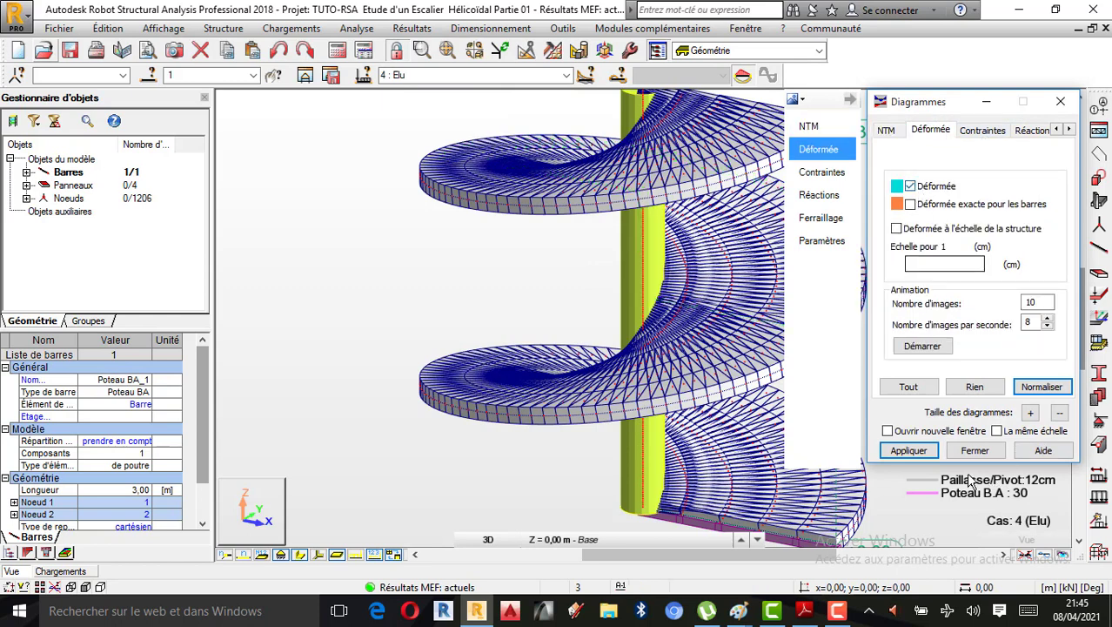
left_click(910, 450)
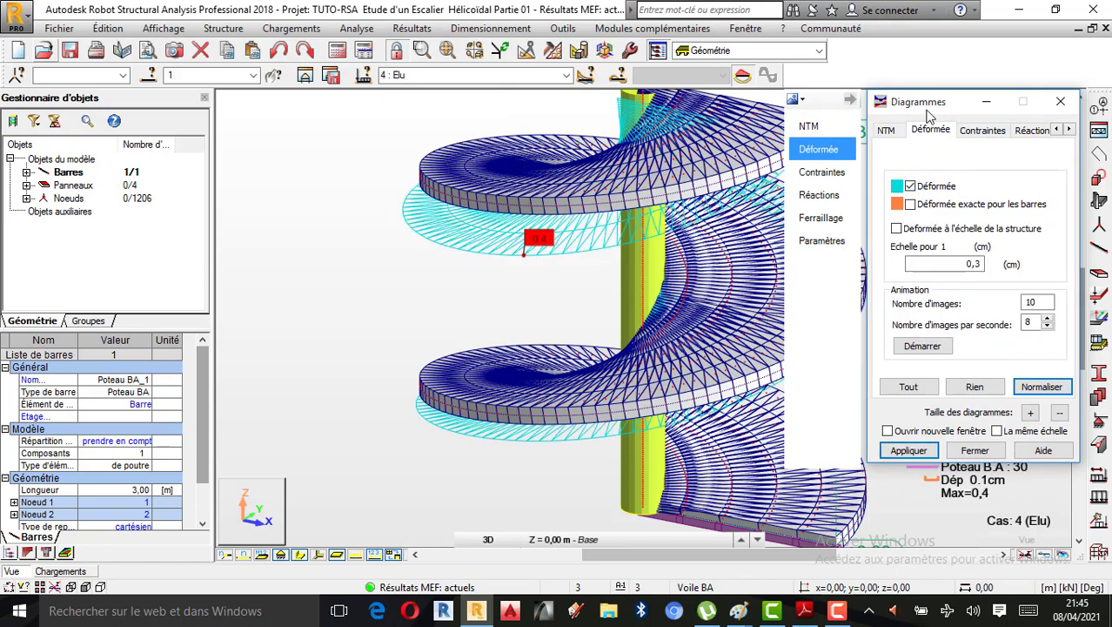
left_click_drag(929, 101, 219, 186)
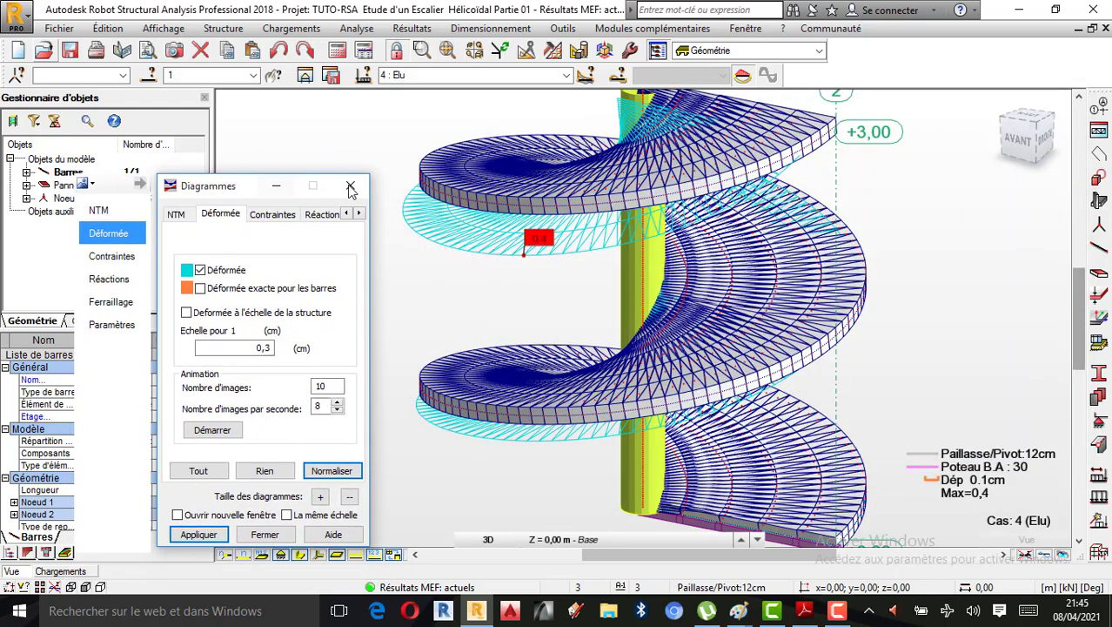
Step: Turn the staircase to its left side in 3D and examine the deformation of the helical slabs
scroll(616, 250, "down", 1)
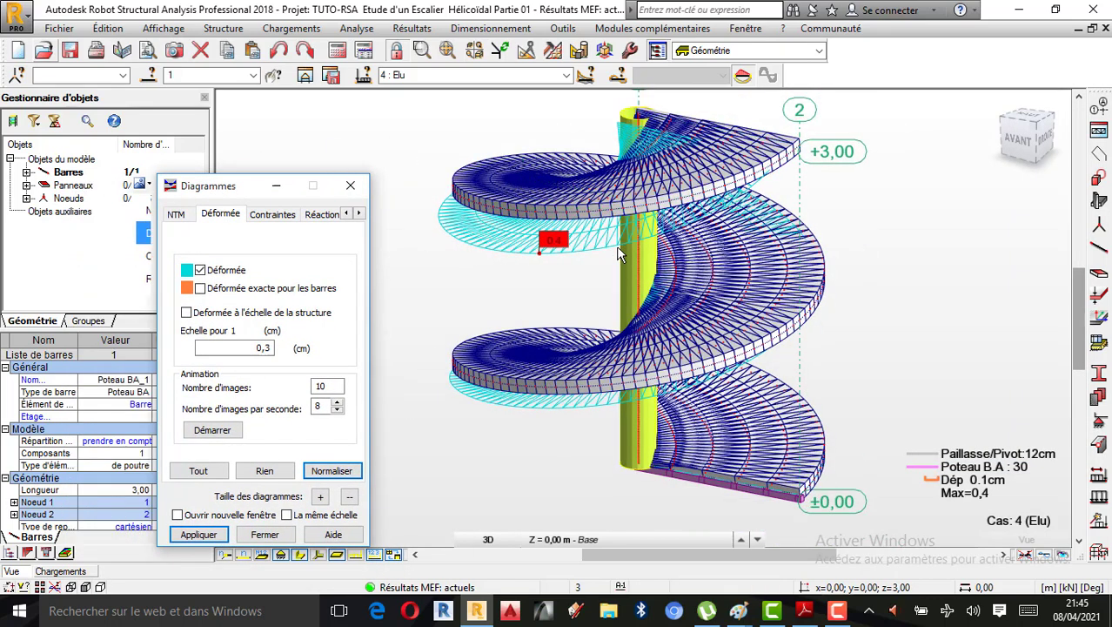
left_click(887, 273)
right_click(782, 272)
left_click(827, 336)
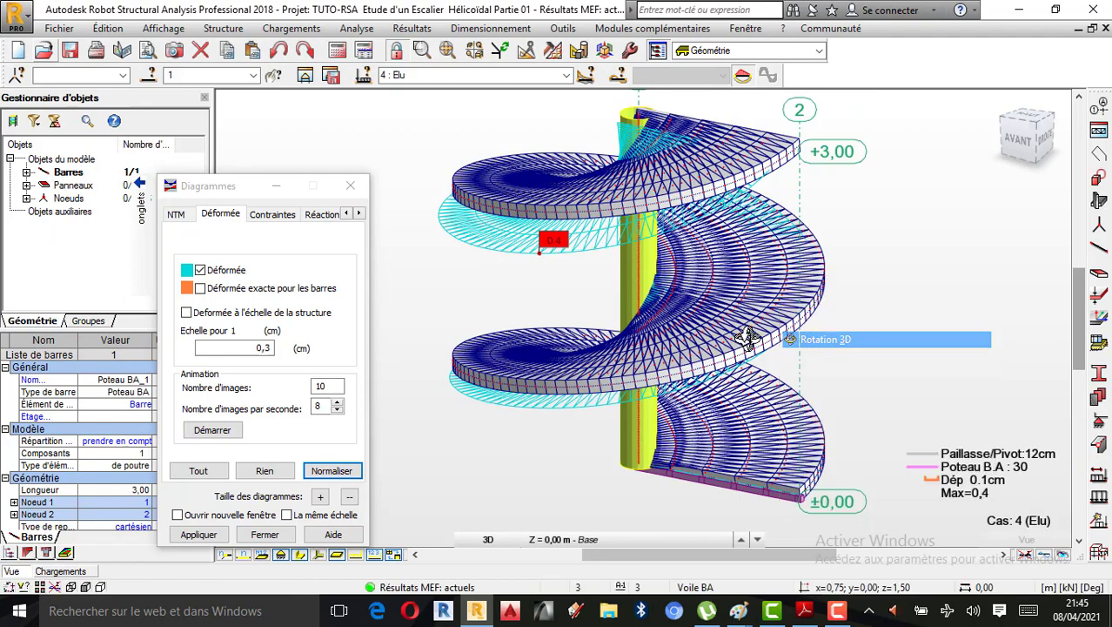
left_click_drag(748, 337, 679, 277)
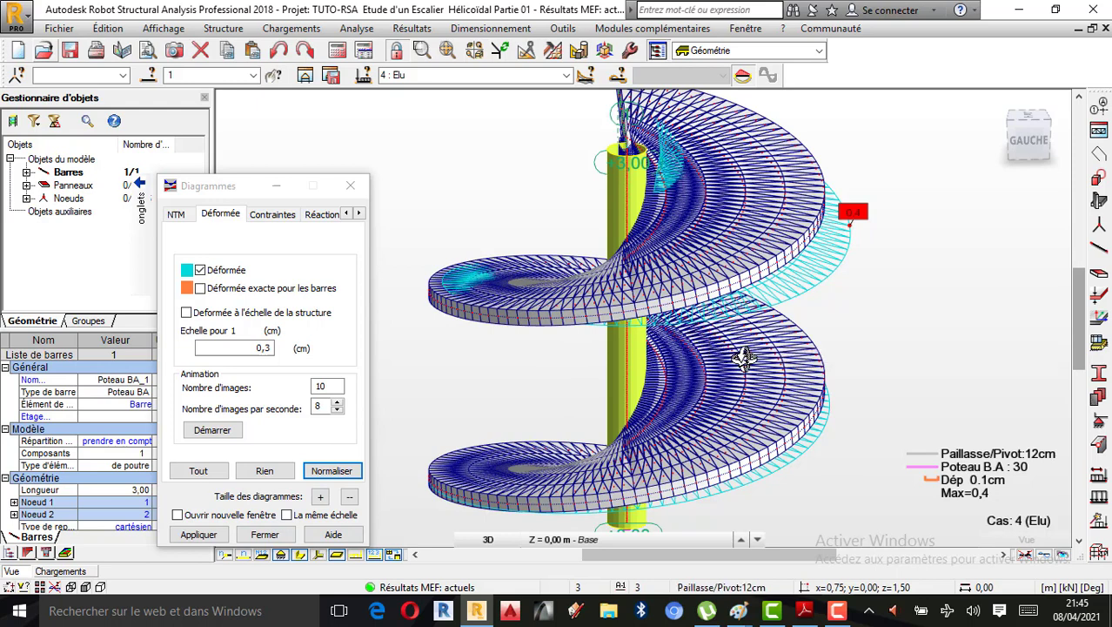
Step: Review the Contraintes, NTM and Déformée options of the bar diagrams and close the diagram settings
left_click(272, 214)
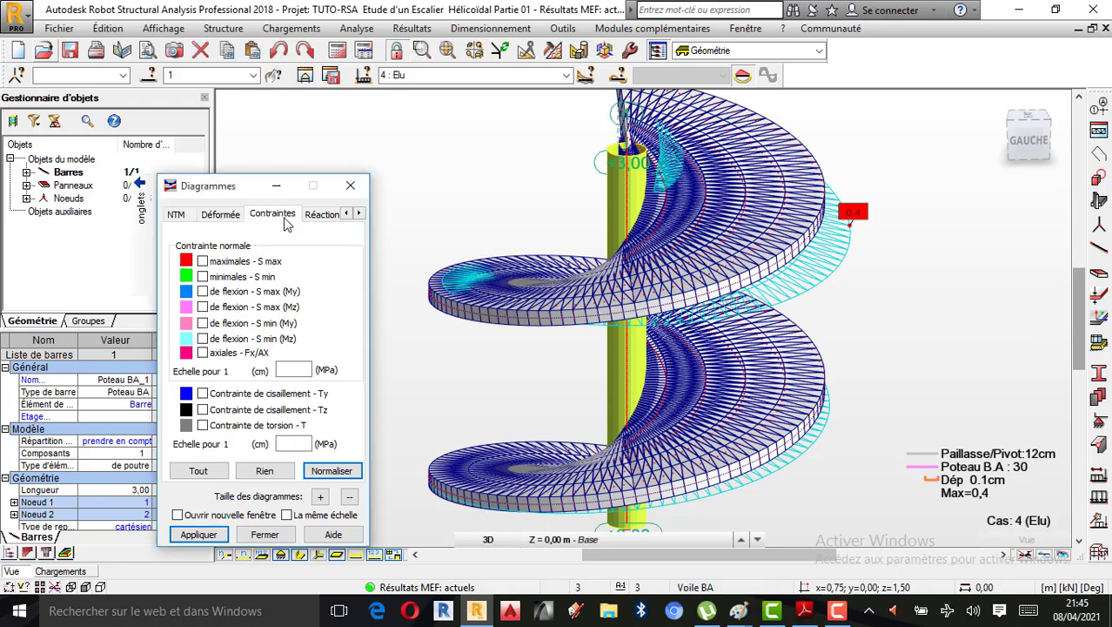
left_click(231, 219)
left_click(182, 218)
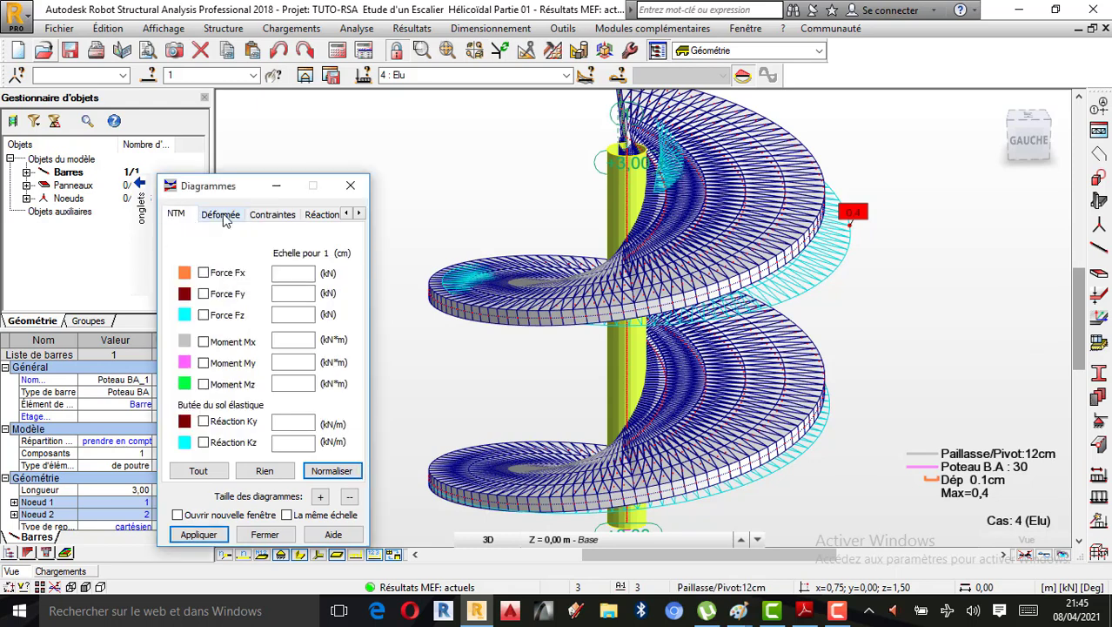
left_click(224, 217)
left_click(261, 217)
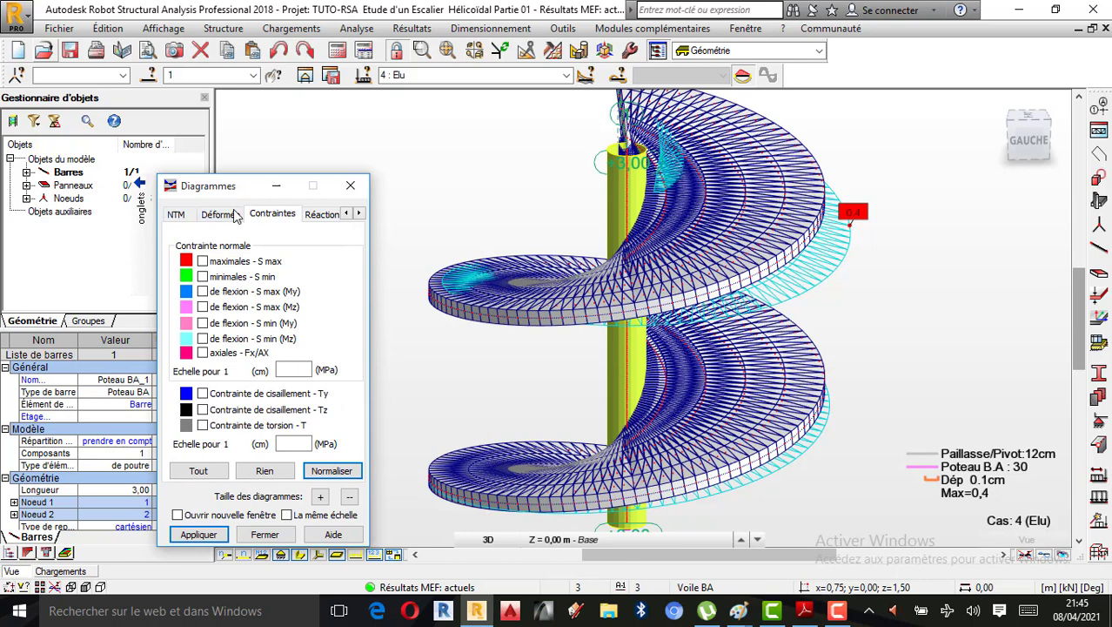
left_click(350, 185)
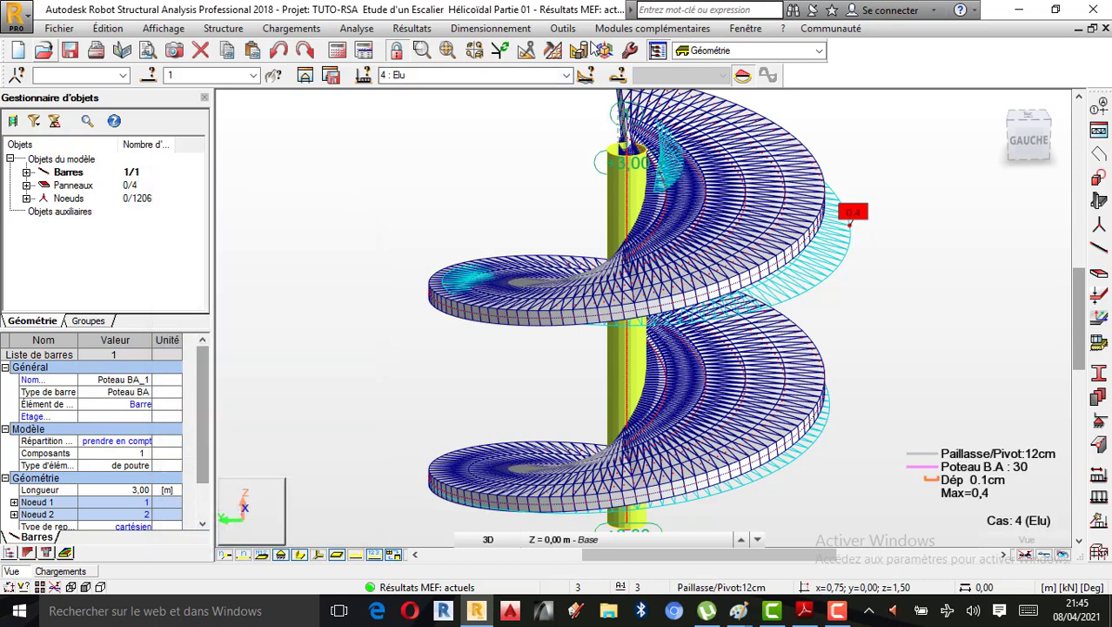
Step: Remove the Déformée result of the bar diagrams from the staircase and close the diagram settings
left_click(423, 32)
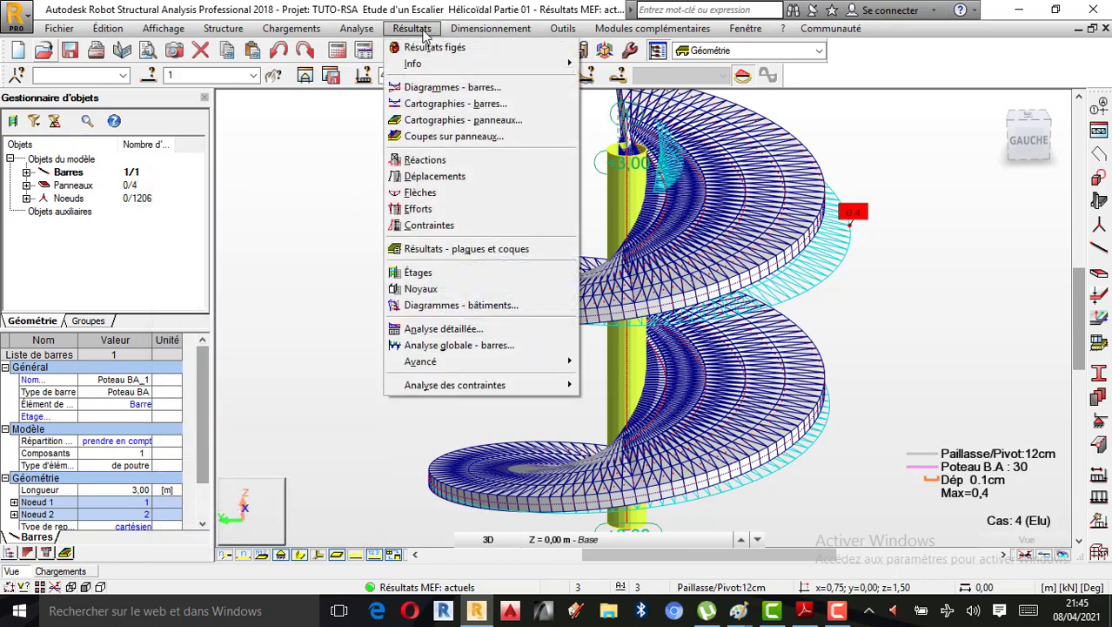
left_click(452, 87)
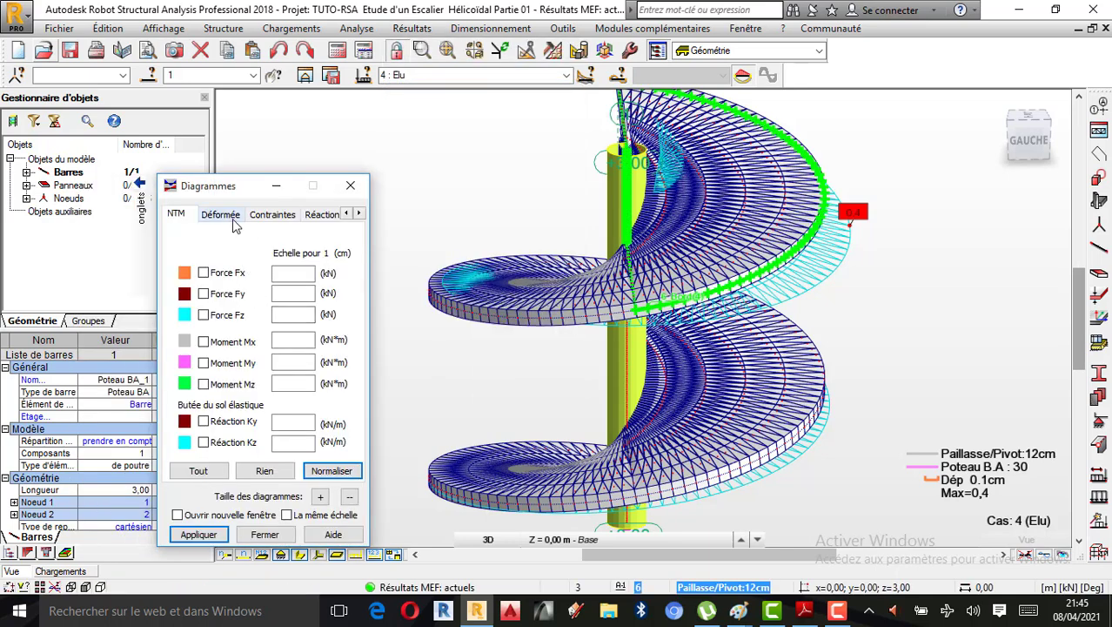
left_click(231, 219)
left_click(270, 470)
left_click(209, 532)
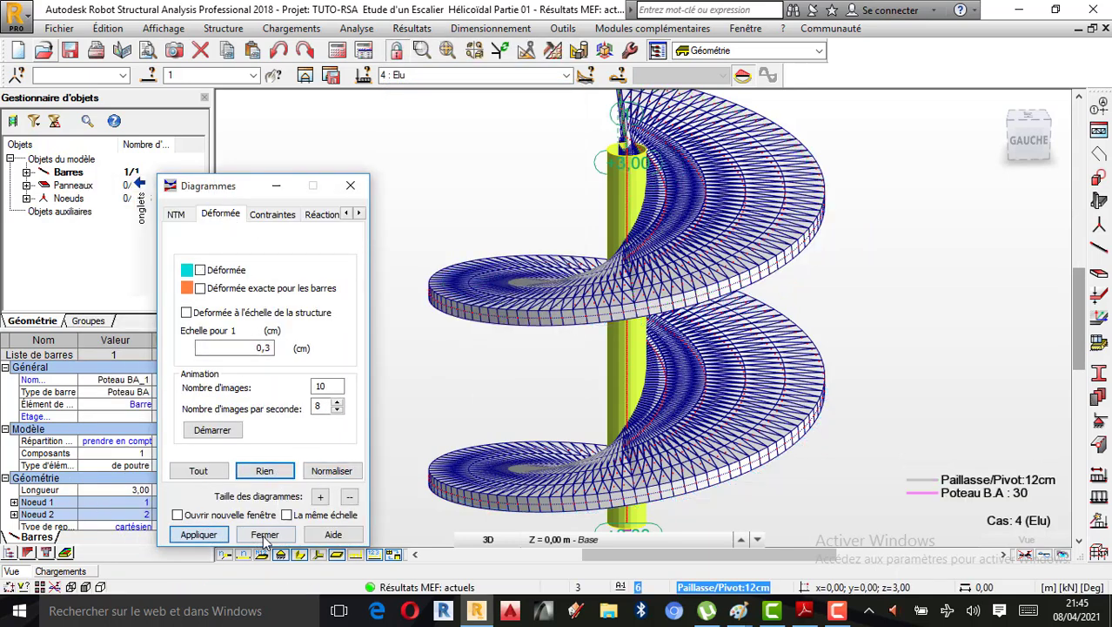
left_click(265, 534)
Step: Display the panel map of yy stresses (Contraintes - s) on the slabs with the FE mesh and value descriptions
left_click(409, 29)
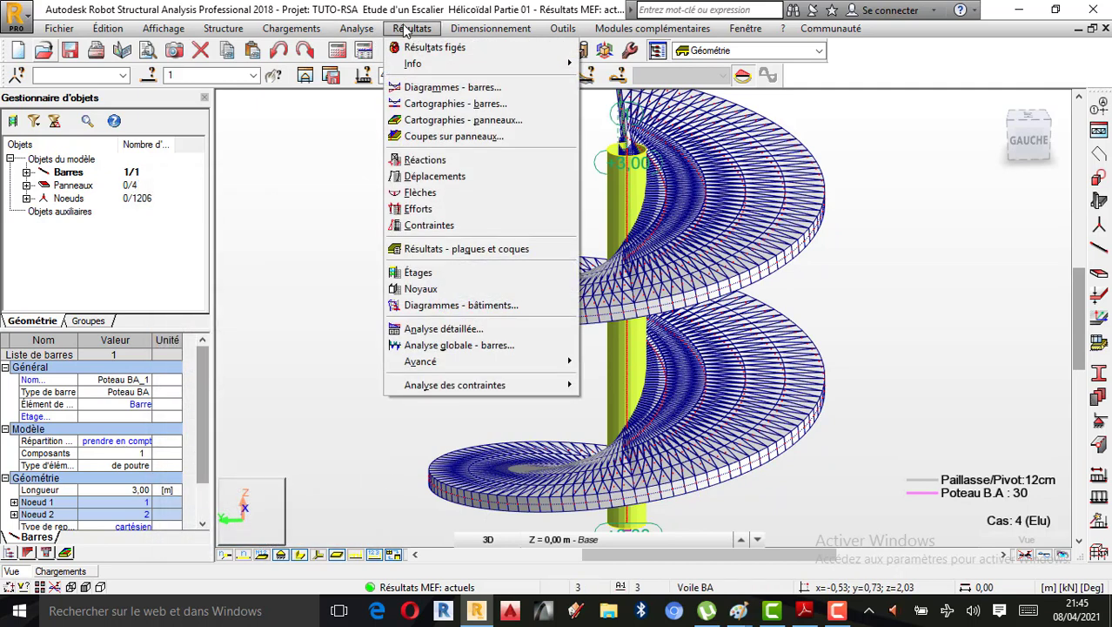
left_click(469, 122)
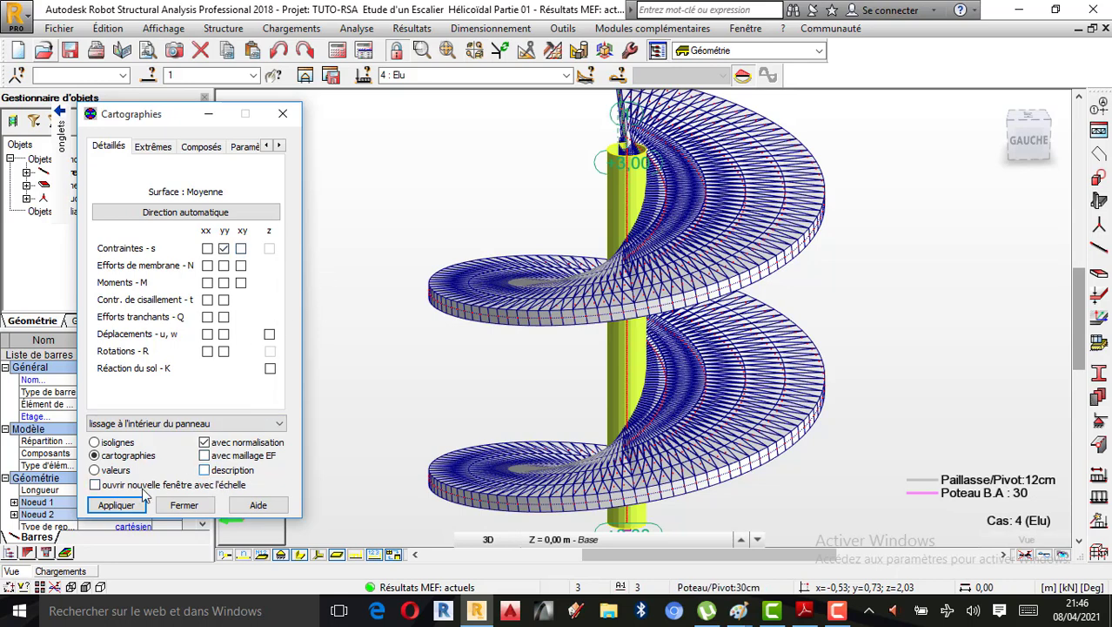
left_click(116, 506)
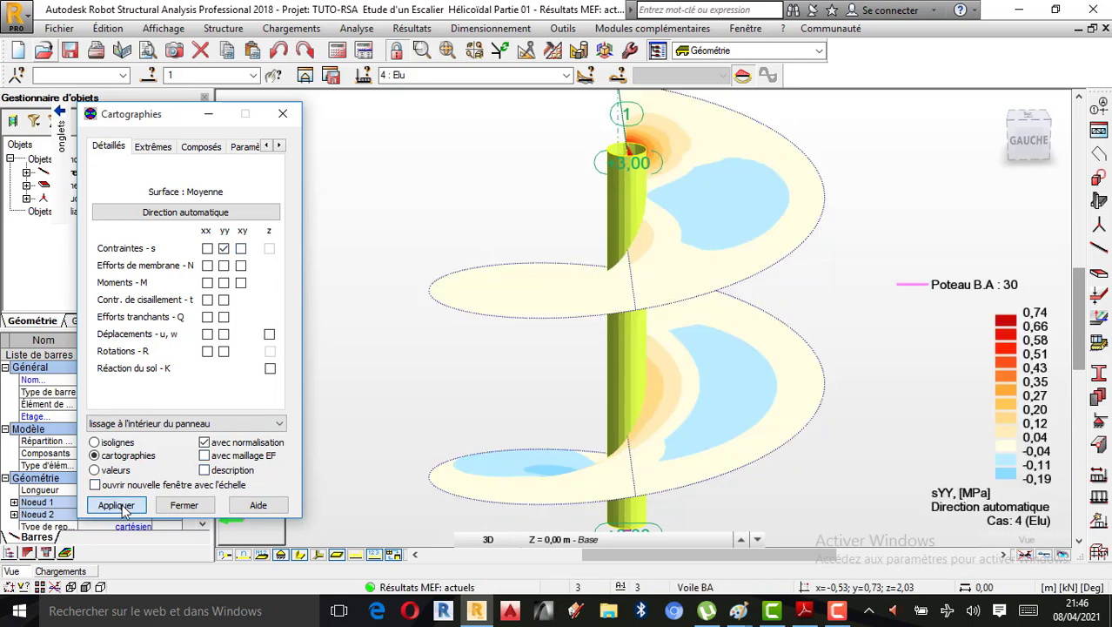
left_click(205, 471)
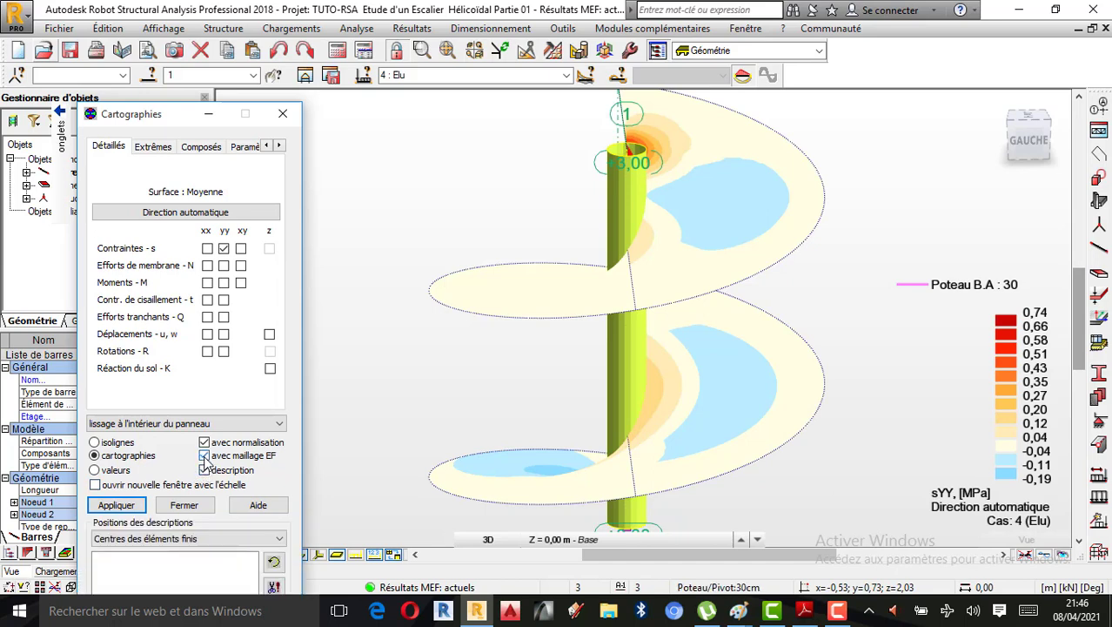
left_click(117, 505)
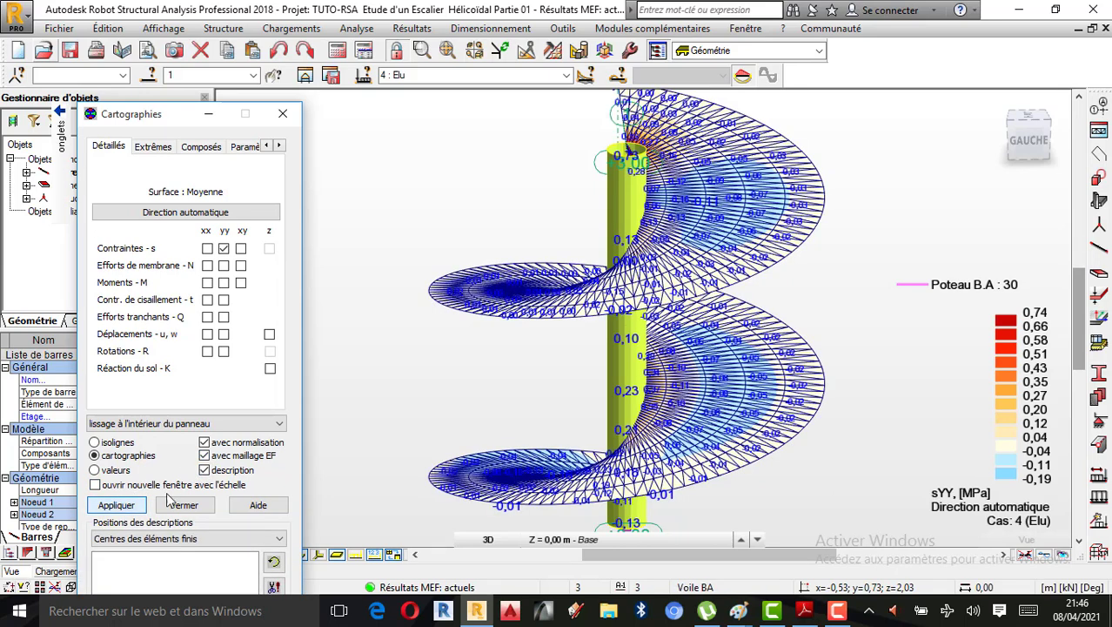
Step: Examine the yy stress map of the helical slabs from the front in 3D and close the map settings
right_click(866, 259)
left_click(803, 328)
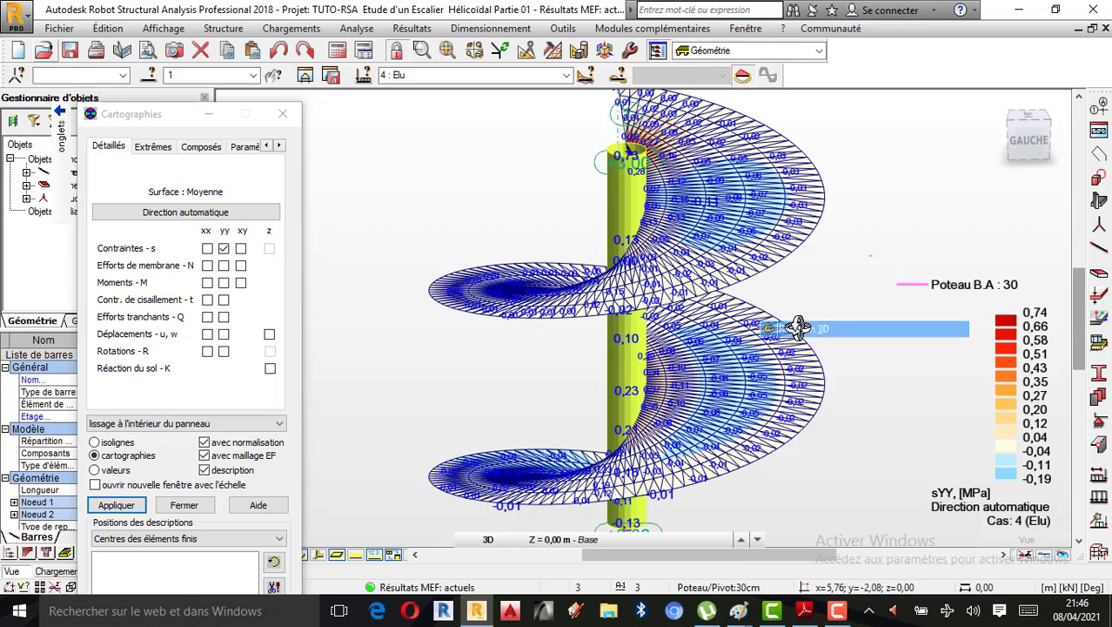
left_click_drag(795, 327, 638, 318)
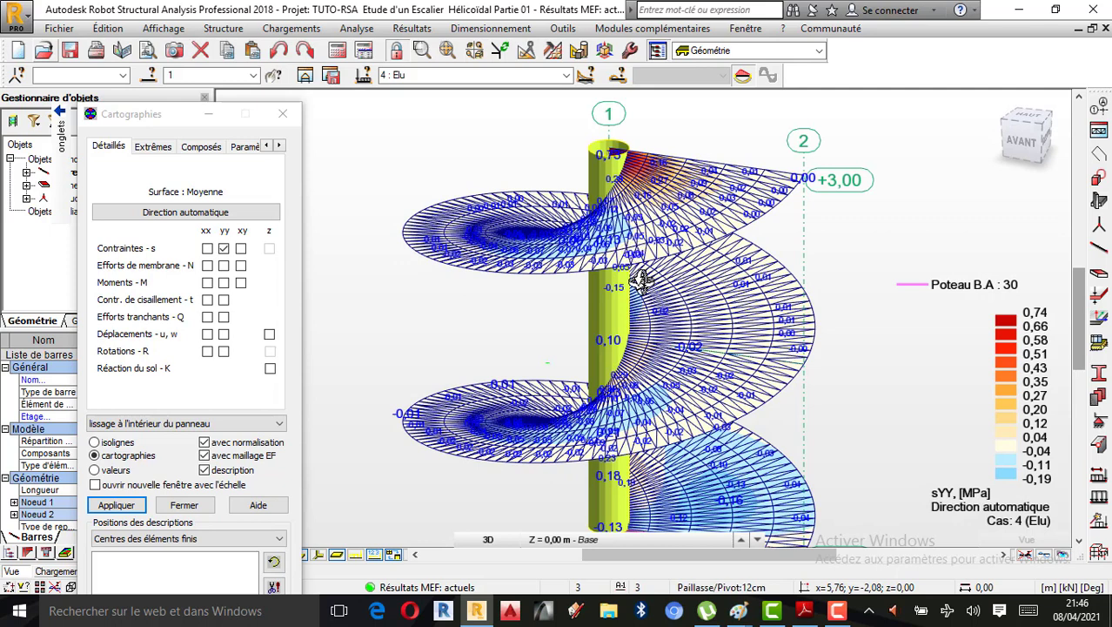
scroll(638, 280, "down", 1)
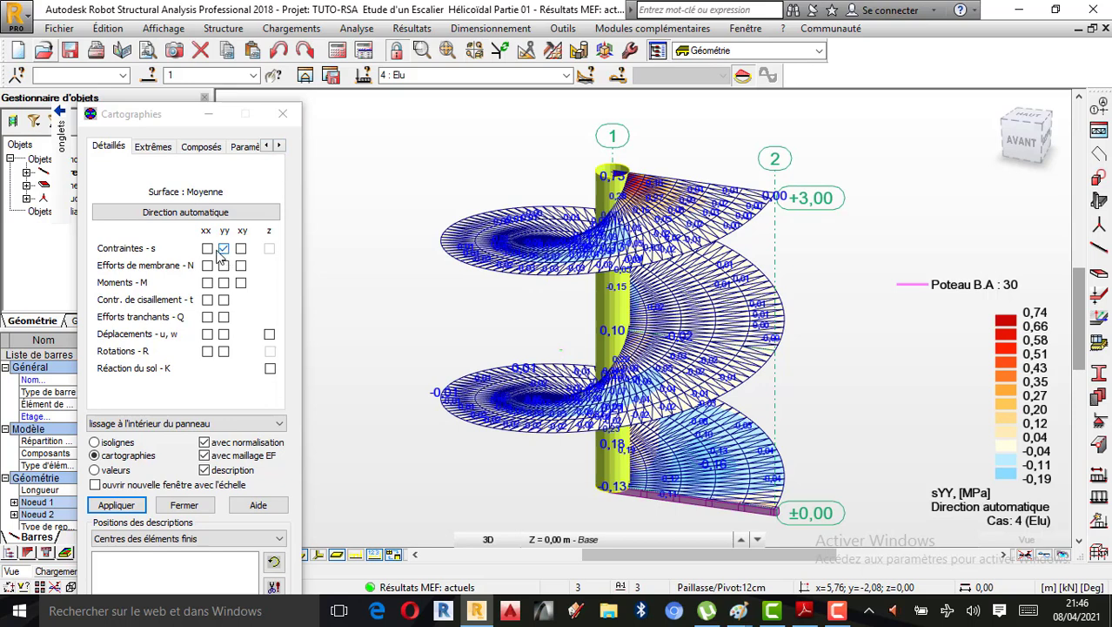
left_click(204, 503)
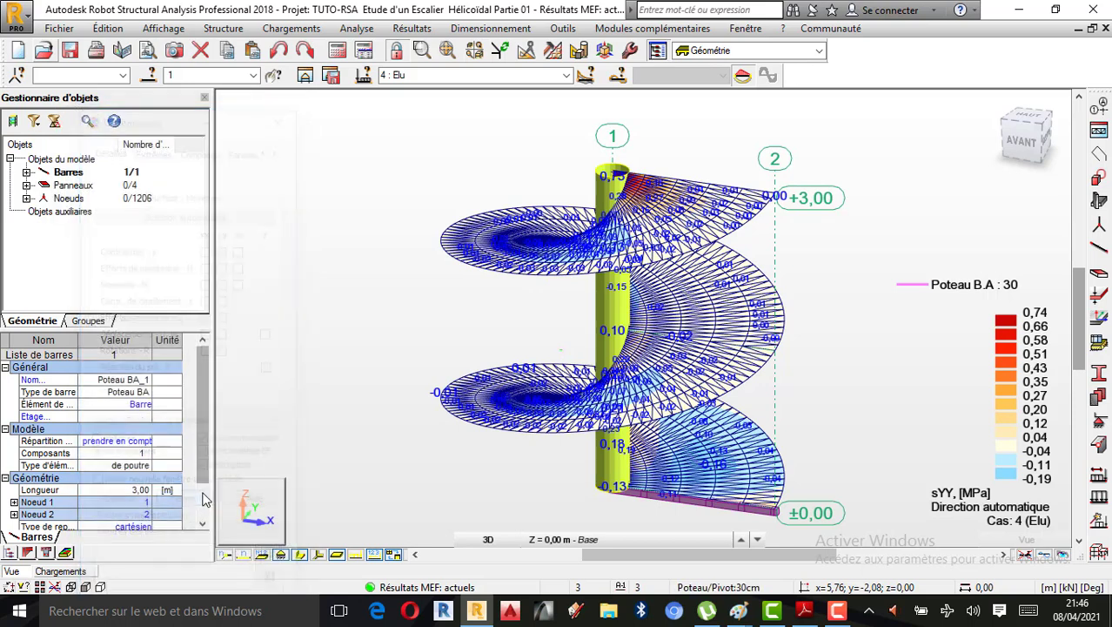
Step: Clear the column selection in the staircase model
left_click(412, 28)
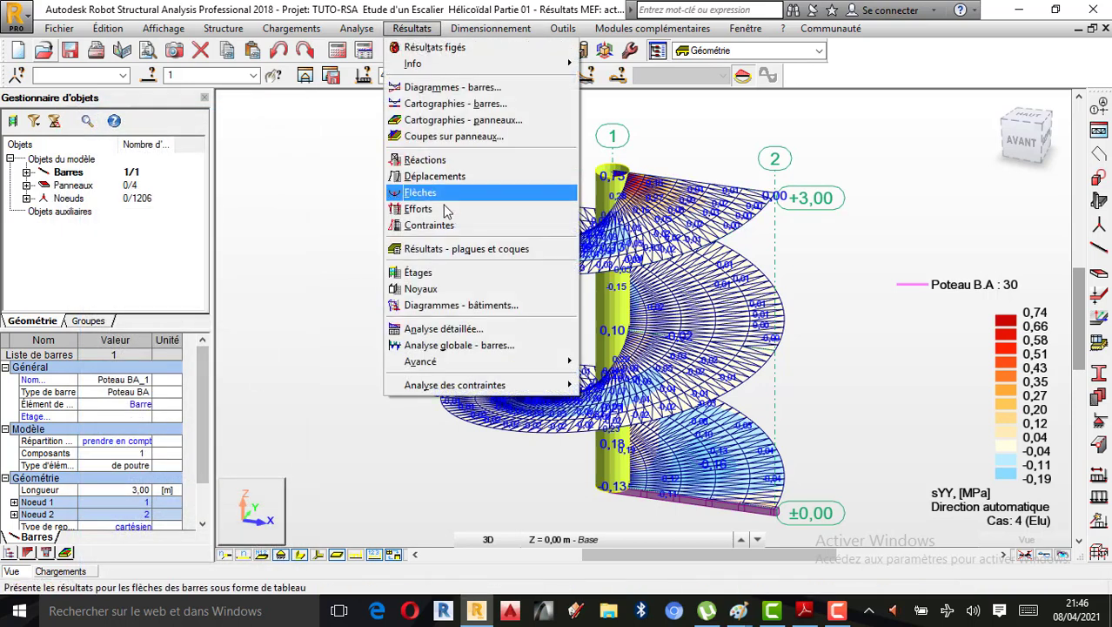
left_click(830, 424)
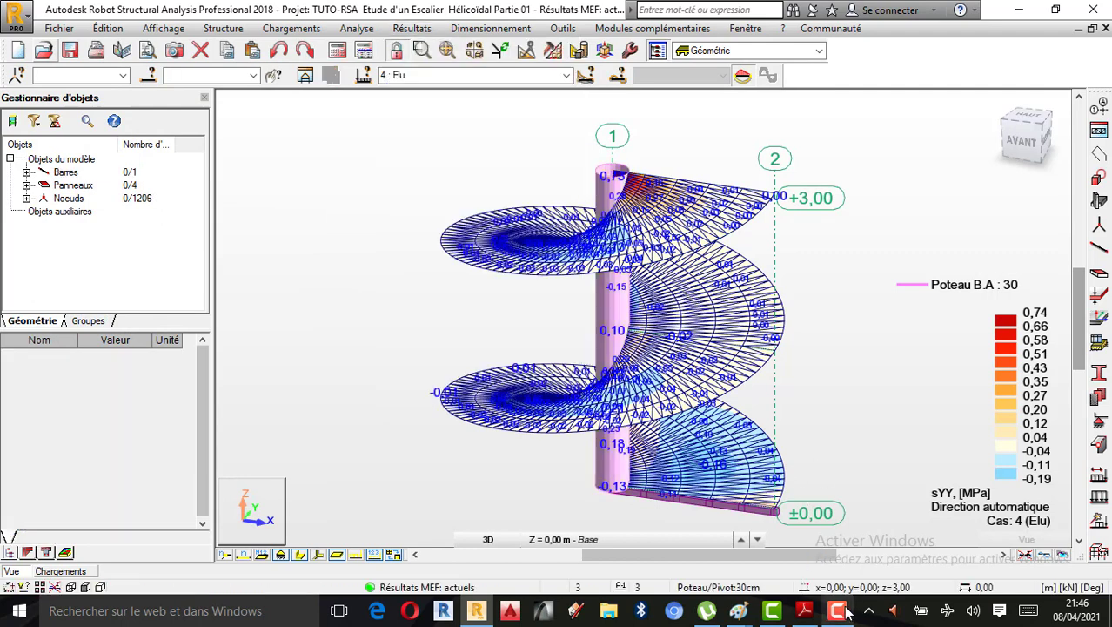
left_click(839, 611)
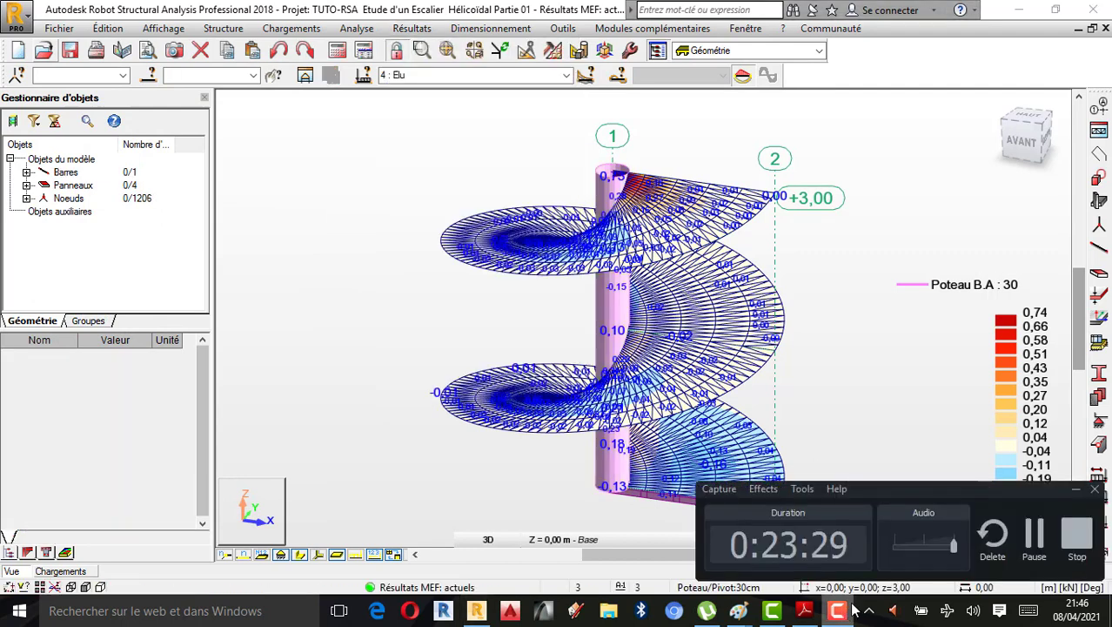
left_click(1075, 491)
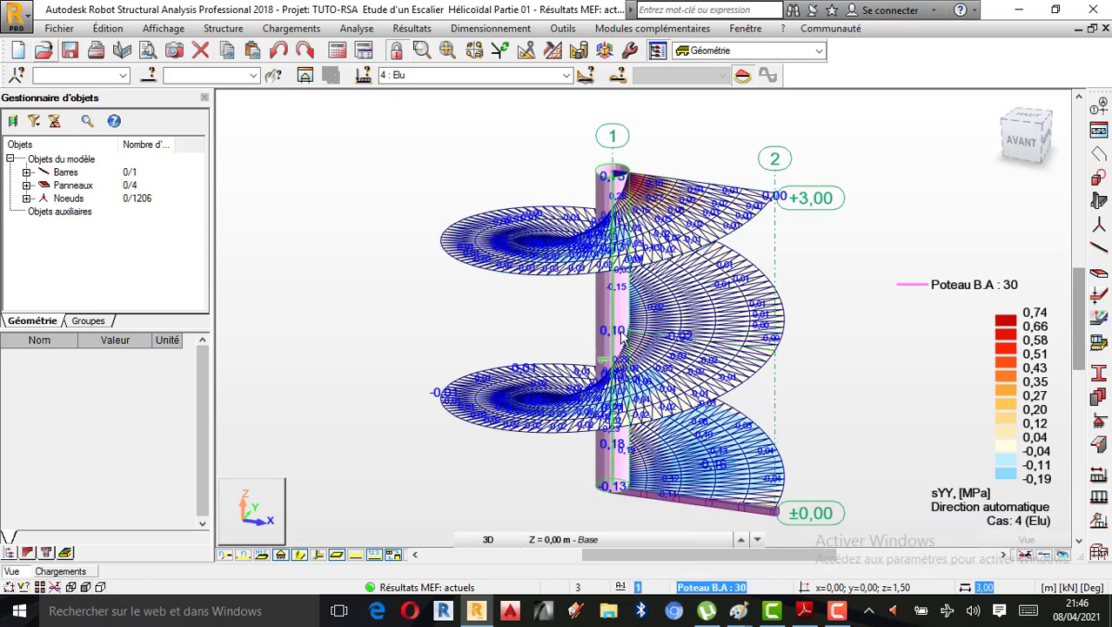
scroll(627, 341, "up", 1)
scroll(671, 264, "down", 1)
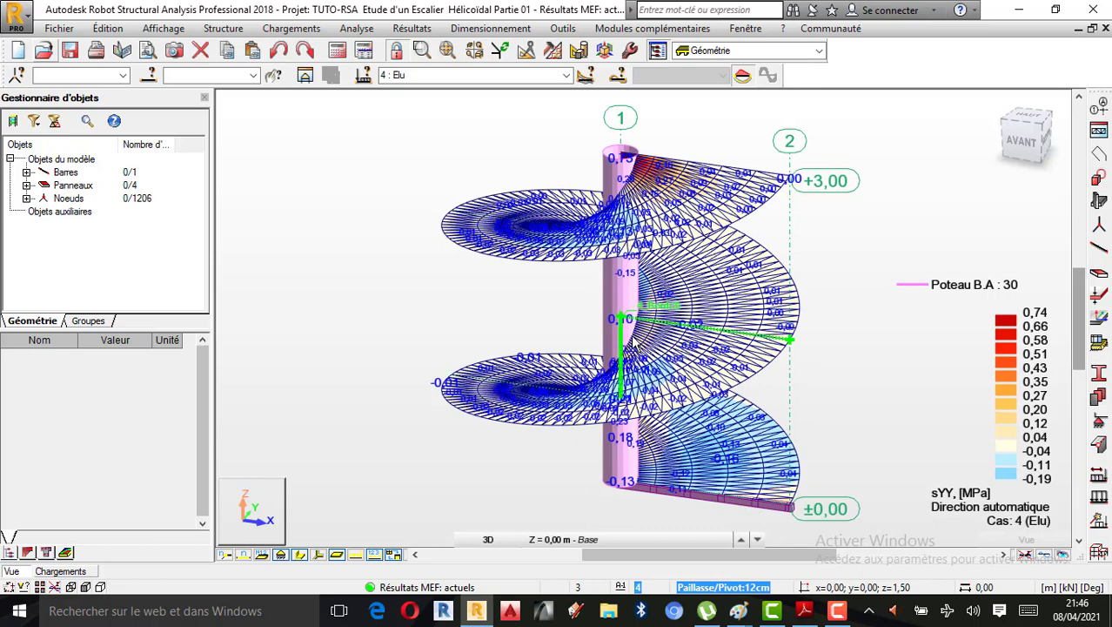
scroll(633, 342, "up", 1)
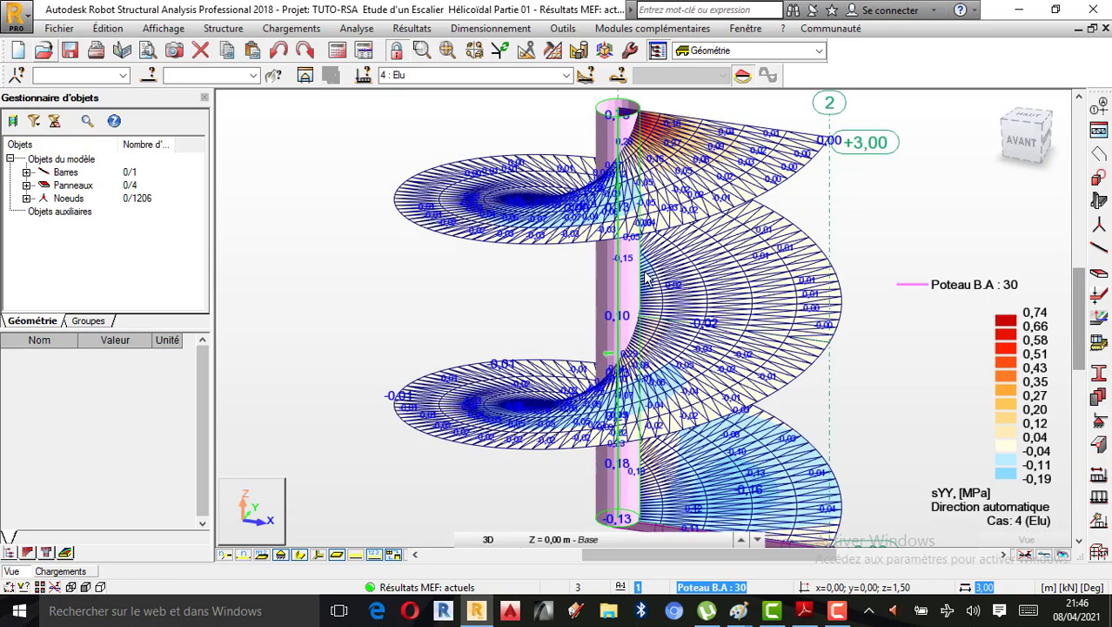
scroll(731, 312, "down", 1)
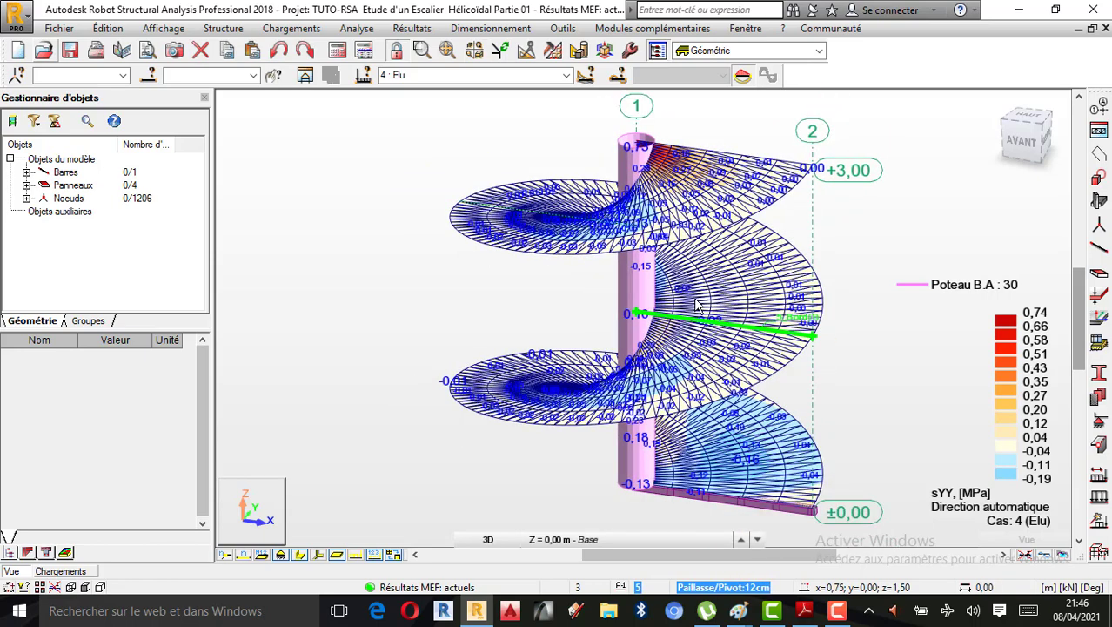
scroll(697, 305, "up", 1)
scroll(670, 299, "down", 1)
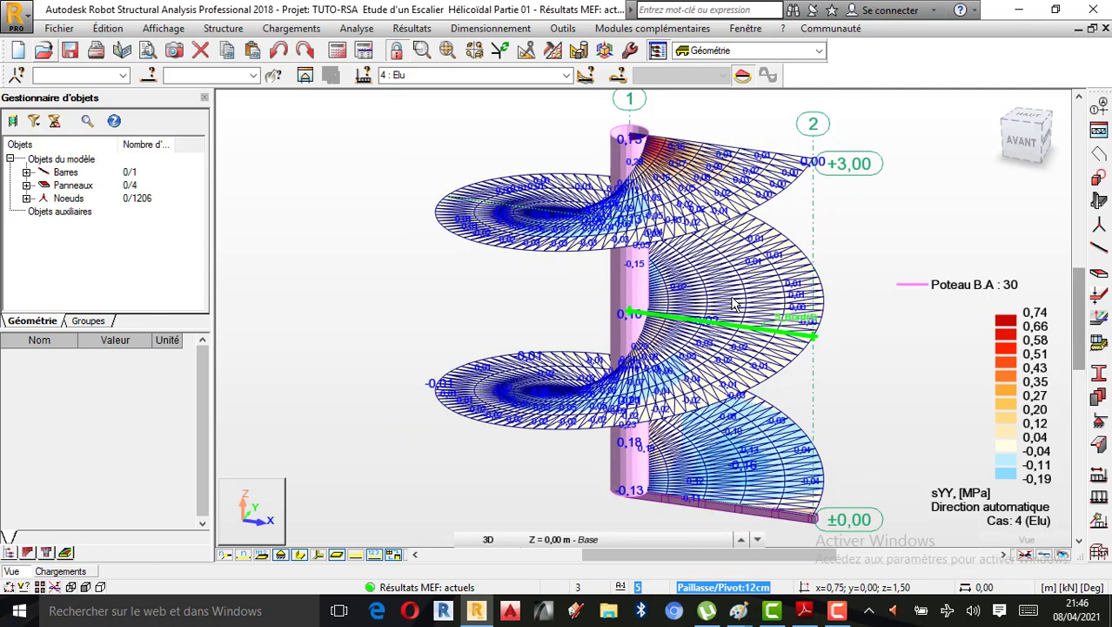
Step: Switch to the Paint drawing with the helical staircase's plan sketch and dimensions
left_click(738, 612)
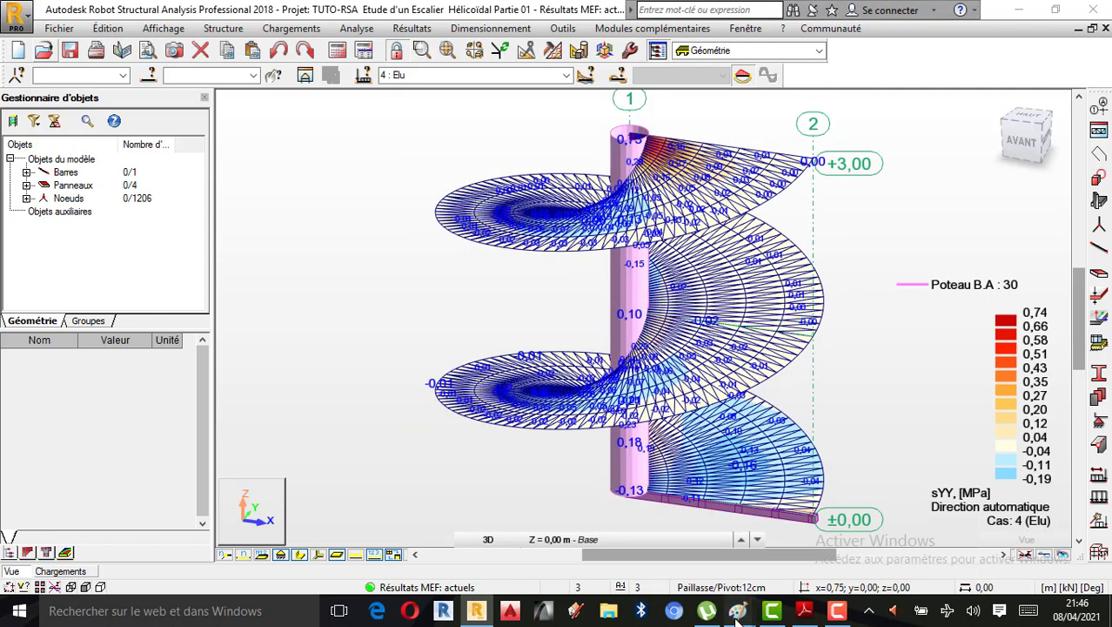
left_click(694, 559)
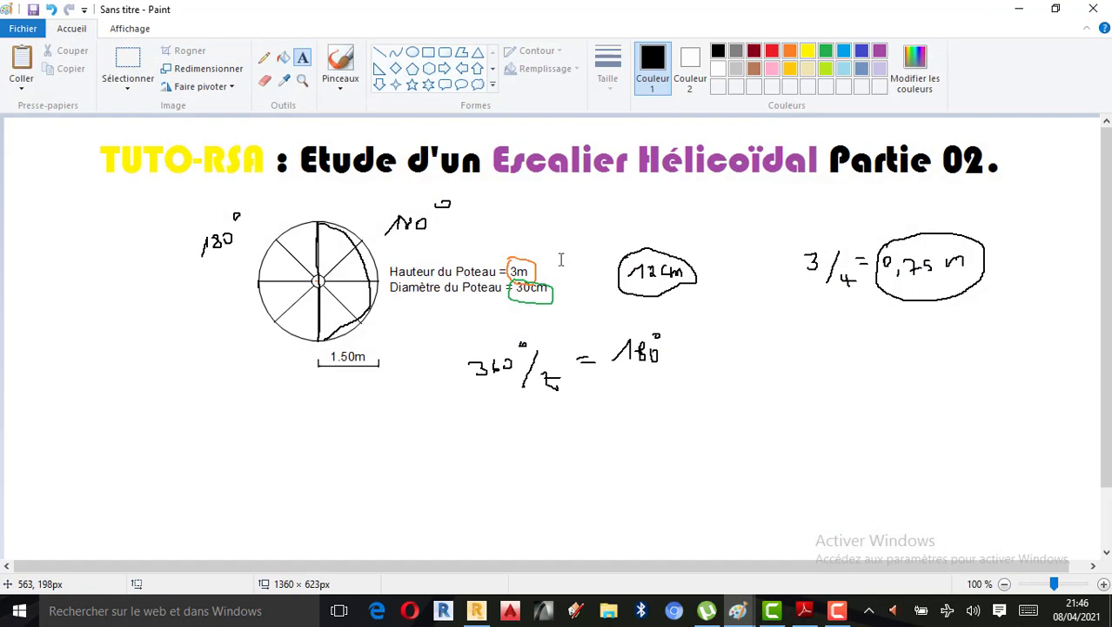